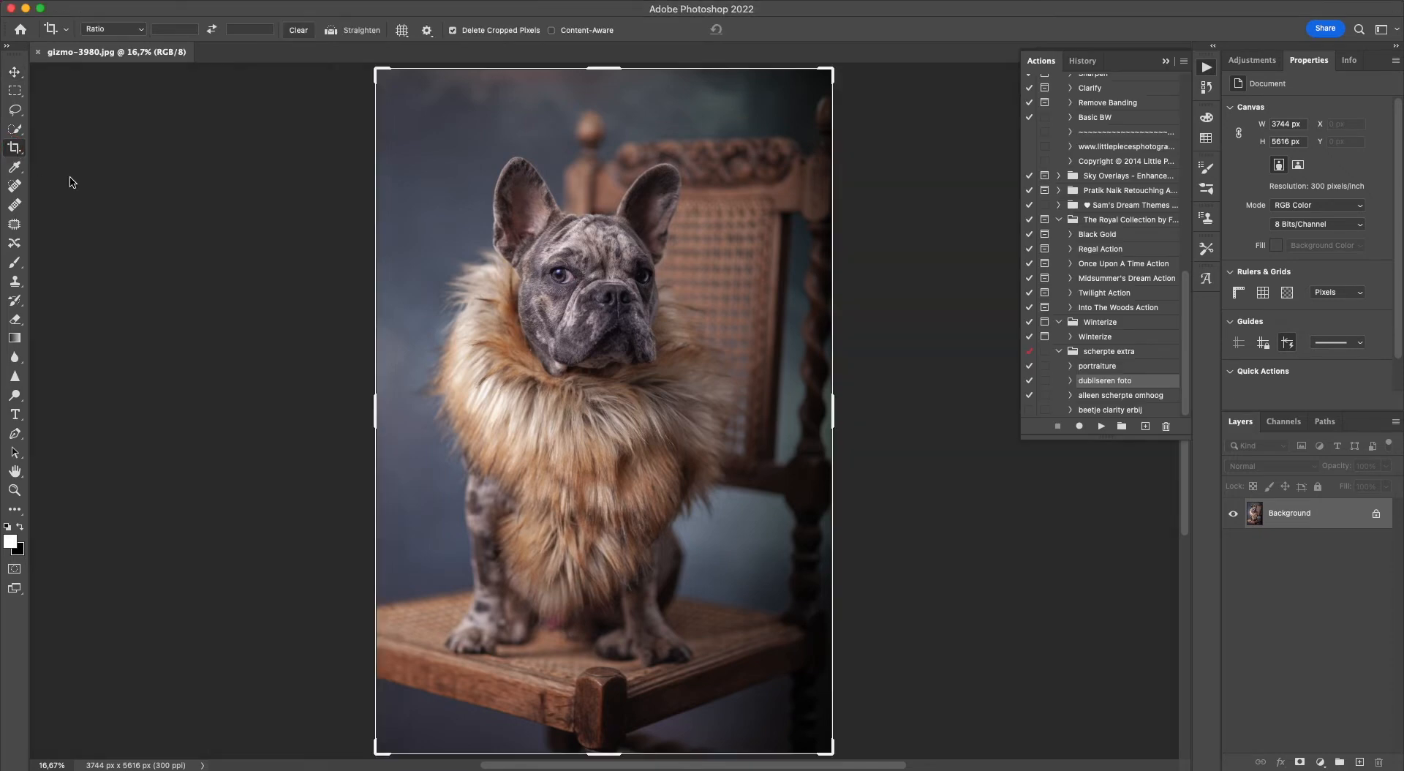
Straighten the photo with the Crop tool by rotating it slightly counterclockwise, shift the dog lower in the frame, and apply the crop.
{"action": "left_click", "coordinate": [13, 73]}
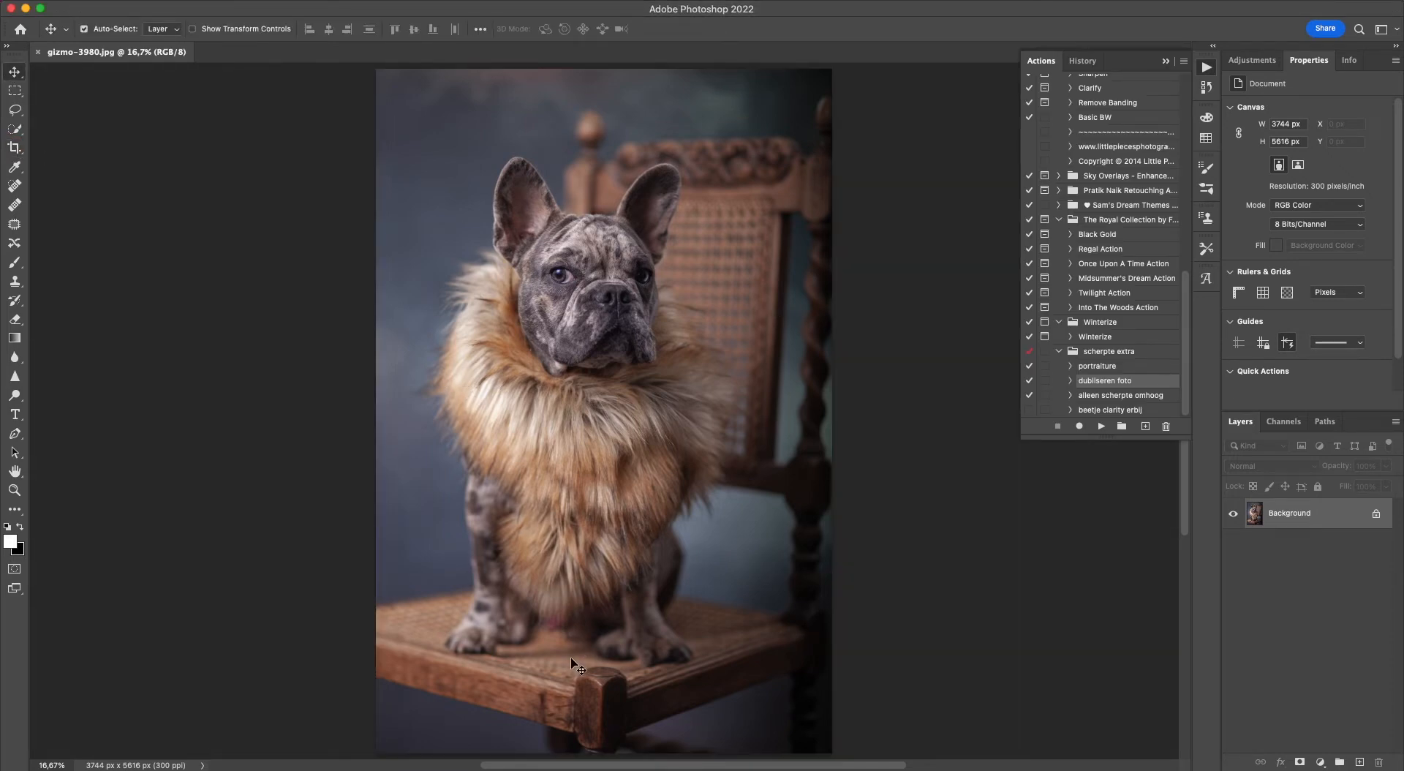
{"action": "left_click", "coordinate": [14, 147]}
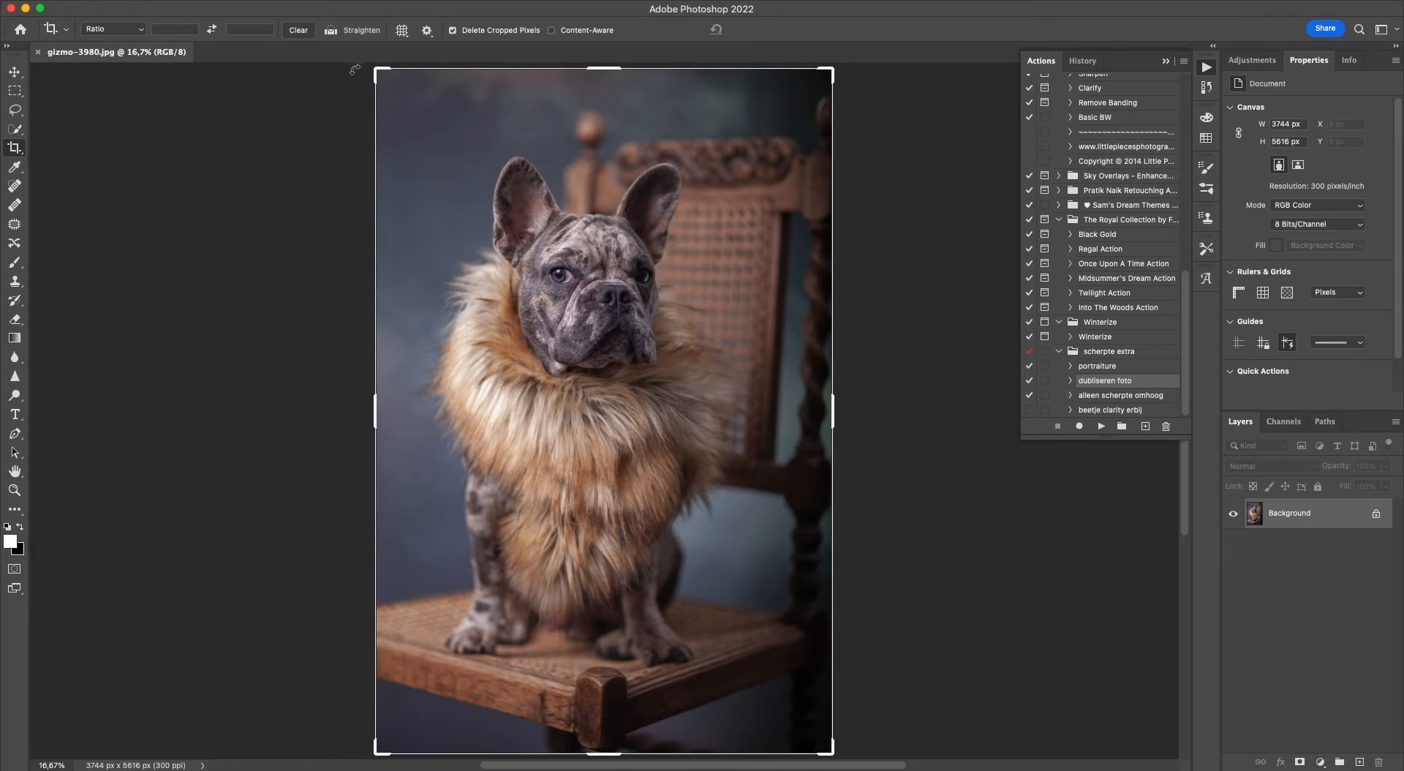
{"action": "left_click_drag", "start_coordinate": [354, 69], "coordinate": [337, 87]}
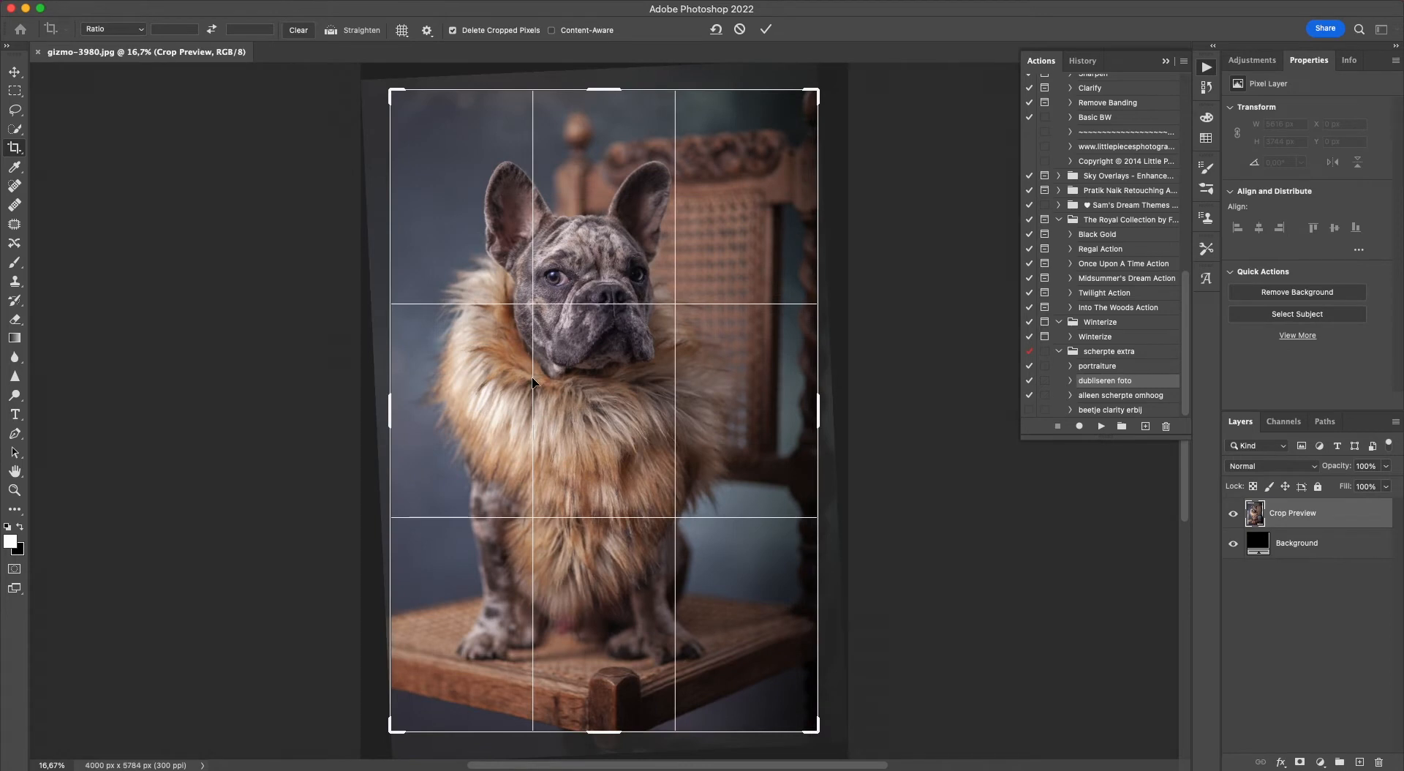
{"action": "left_click_drag", "start_coordinate": [532, 376], "coordinate": [521, 389]}
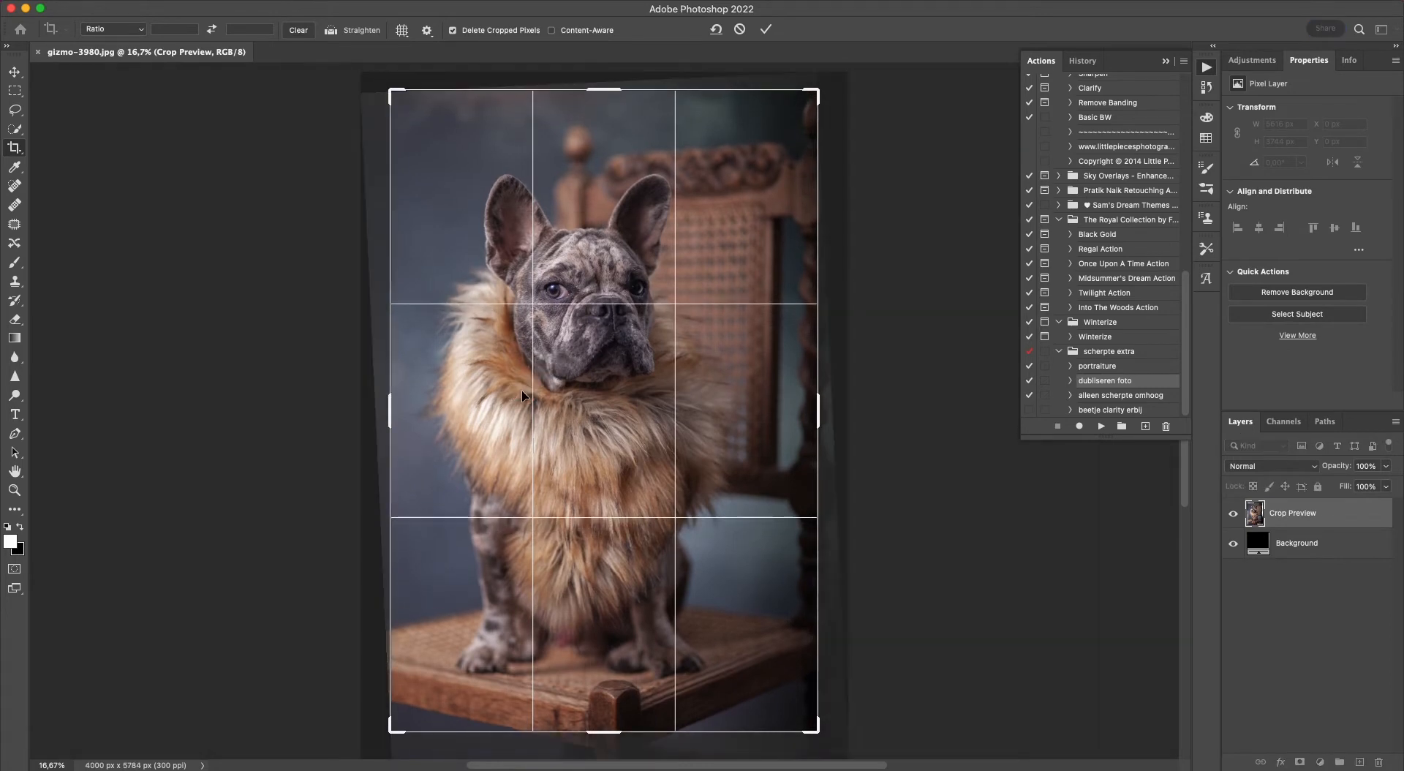
{"action": "left_click", "coordinate": [765, 28]}
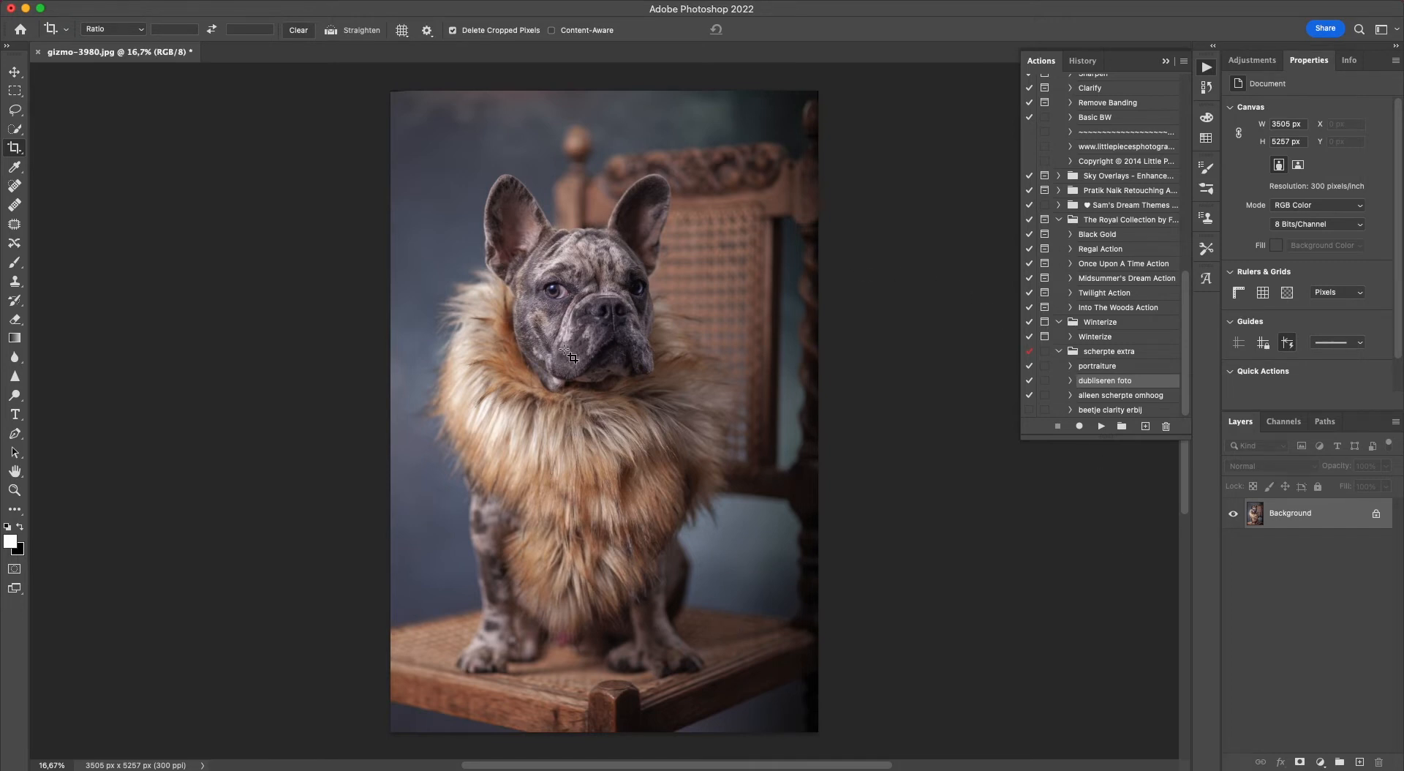
Duplicate the photo layer with the "dubliseren foto" action and apply the Camera Raw Filter to the copy with Texture +58 and Contrast -2.
{"action": "left_click", "coordinate": [1100, 427]}
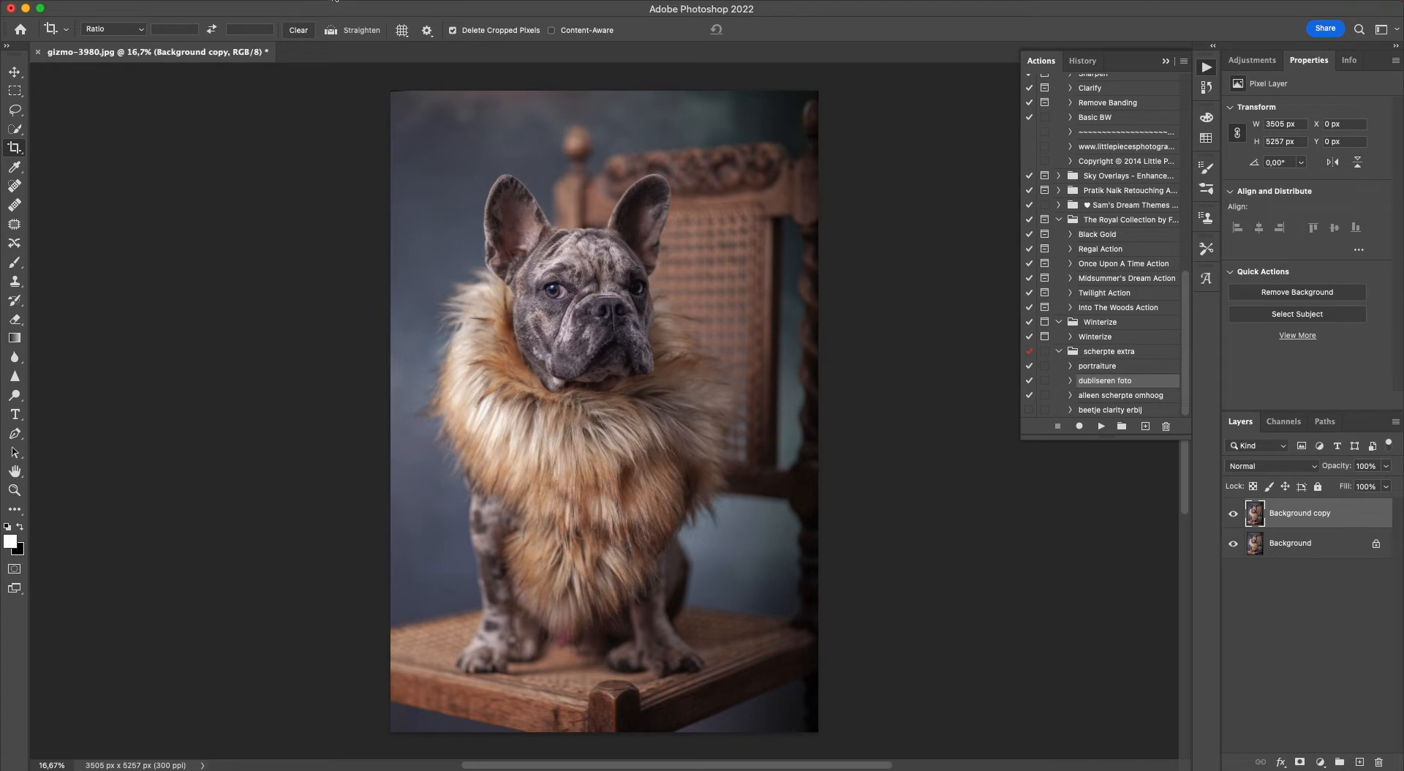
{"action": "left_click", "coordinate": [332, 0]}
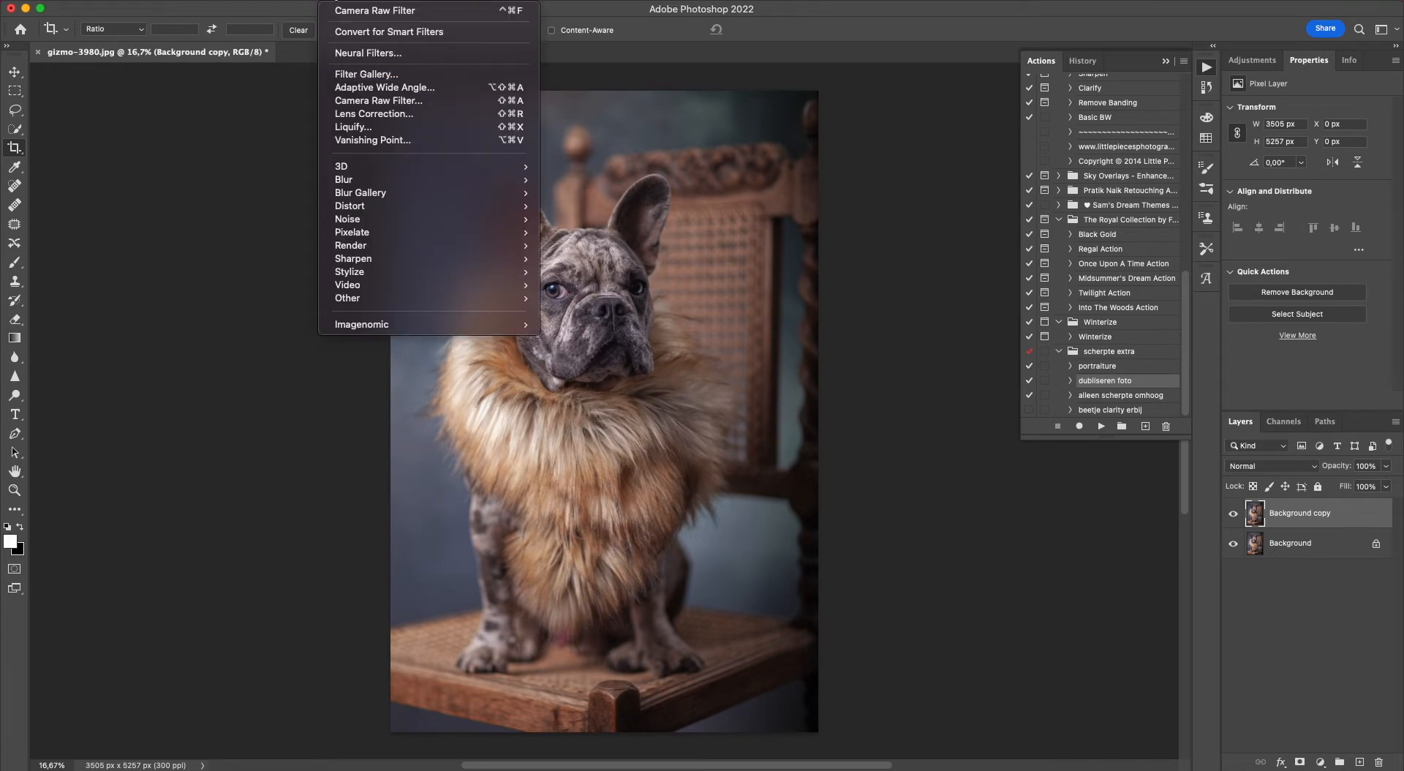
{"action": "left_click", "coordinate": [342, 104]}
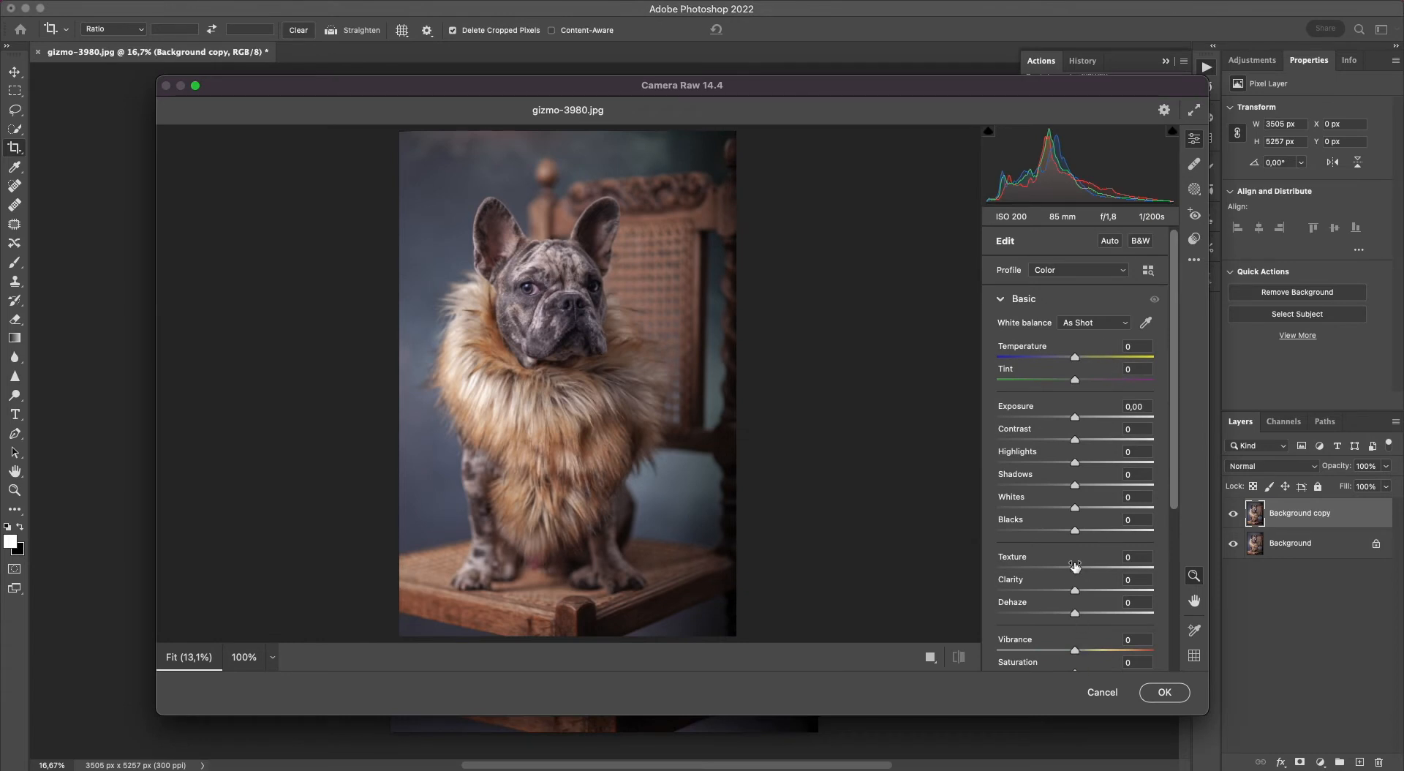
{"action": "left_click_drag", "start_coordinate": [1074, 566], "coordinate": [1096, 569]}
{"action": "left_click", "coordinate": [527, 289]}
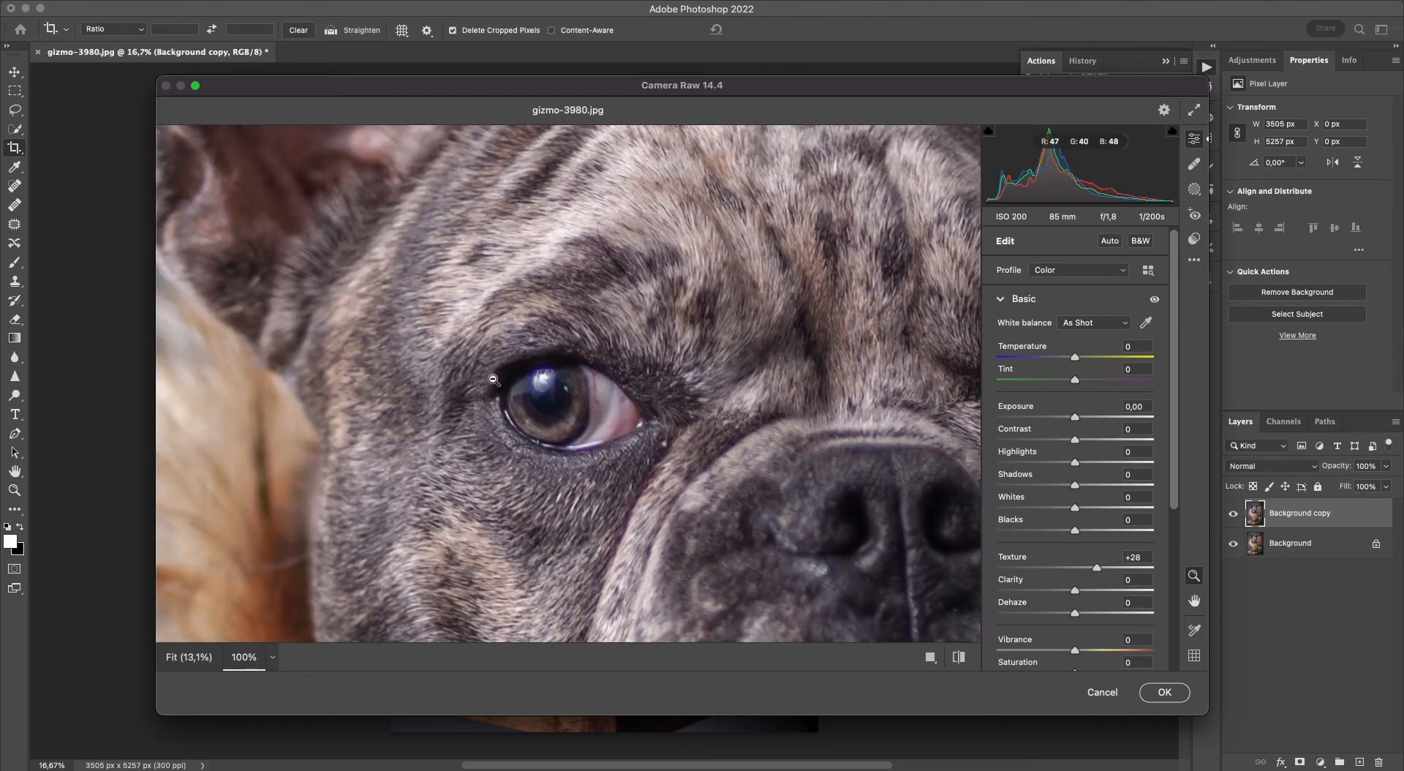
{"action": "left_click_drag", "start_coordinate": [1096, 568], "coordinate": [1118, 570]}
{"action": "left_click", "coordinate": [663, 340]}
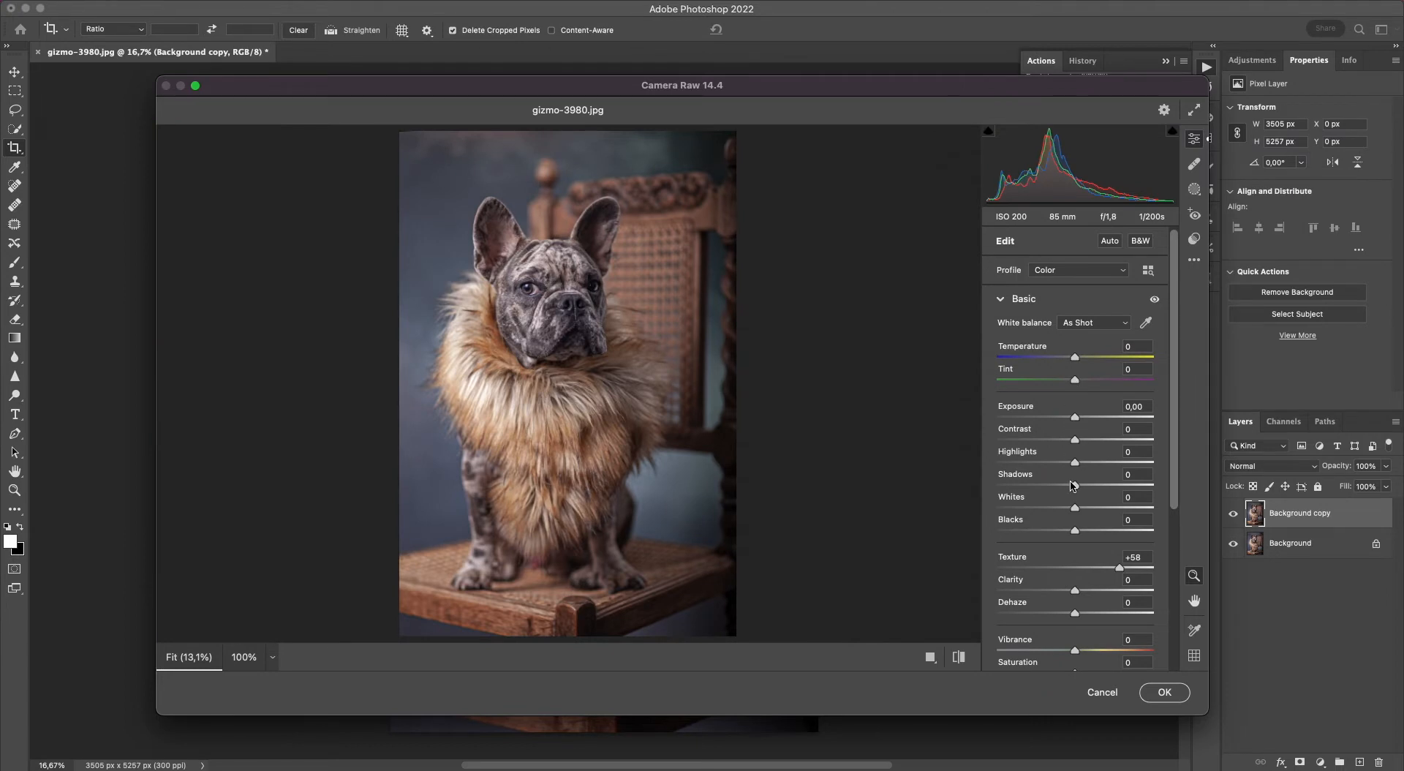
{"action": "left_click_drag", "start_coordinate": [1077, 443], "coordinate": [1074, 443]}
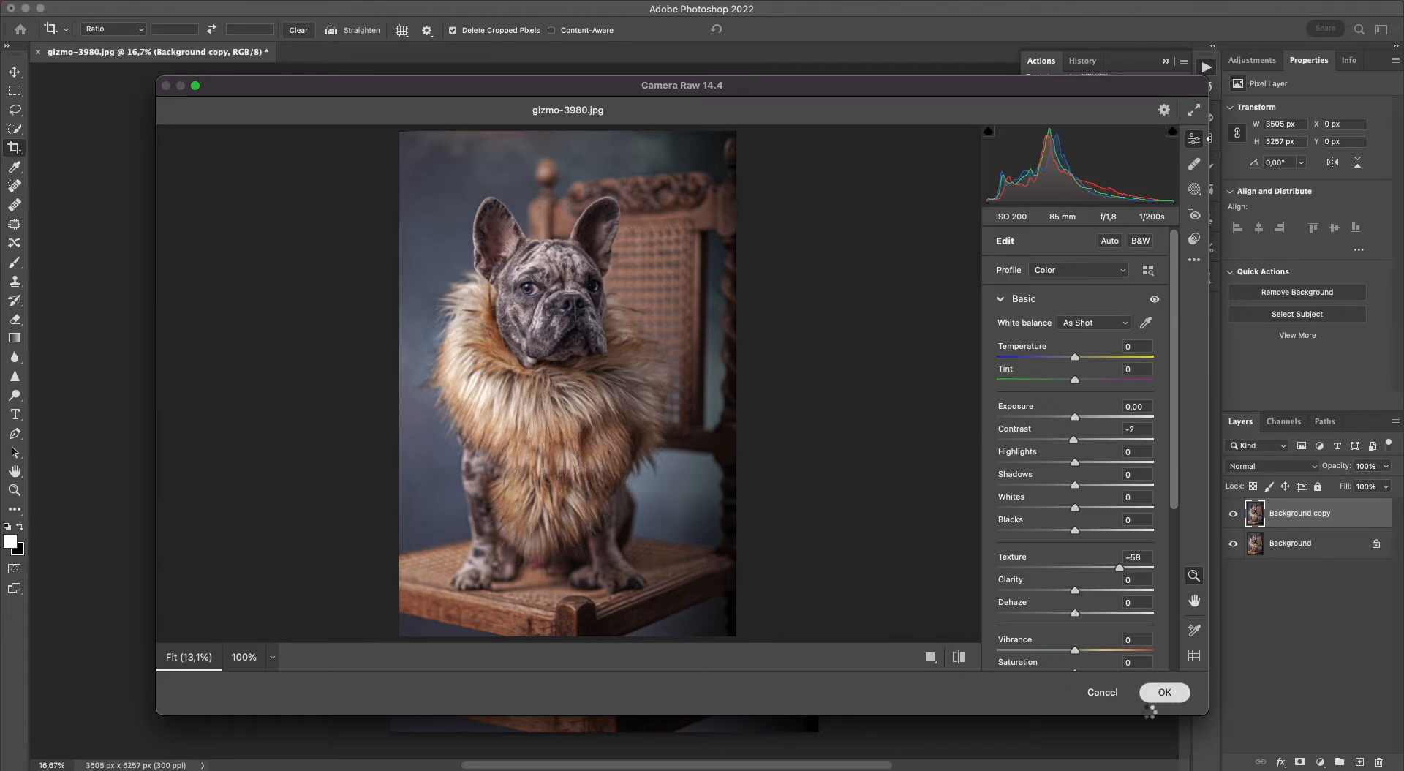
{"action": "left_click", "coordinate": [1155, 695]}
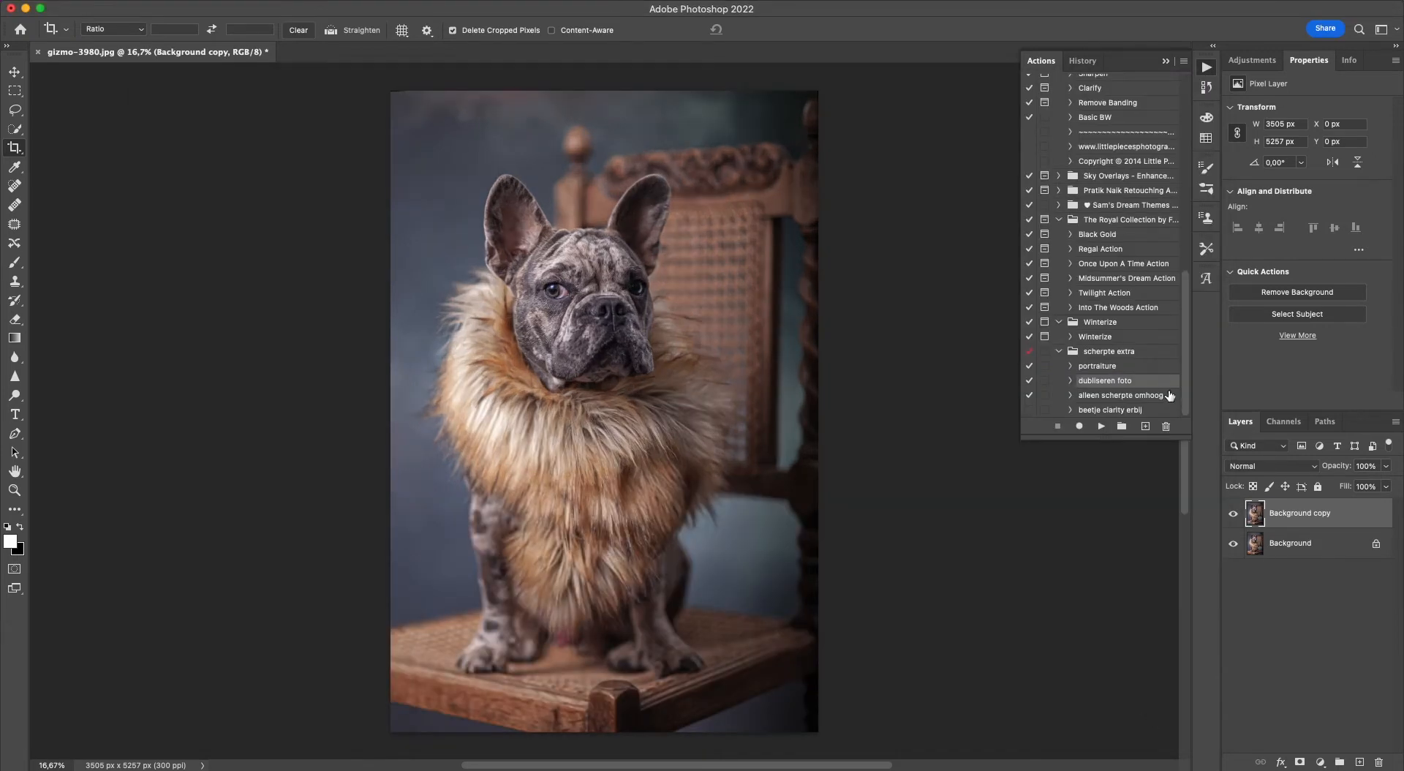
Add a layer mask to the Background copy layer and invert it to black.
{"action": "left_click", "coordinate": [1299, 761]}
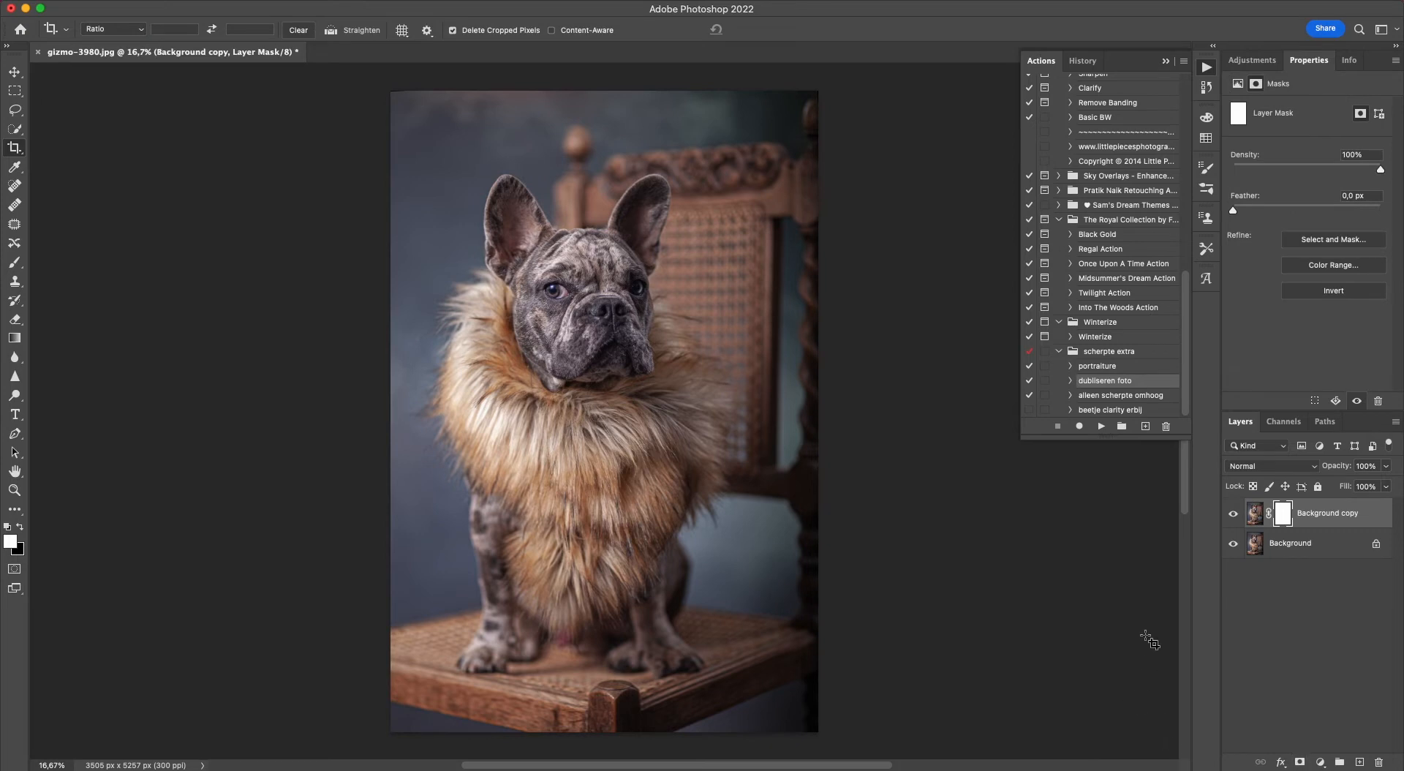
{"action": "left_click", "coordinate": [1302, 292]}
{"action": "left_click", "coordinate": [18, 73]}
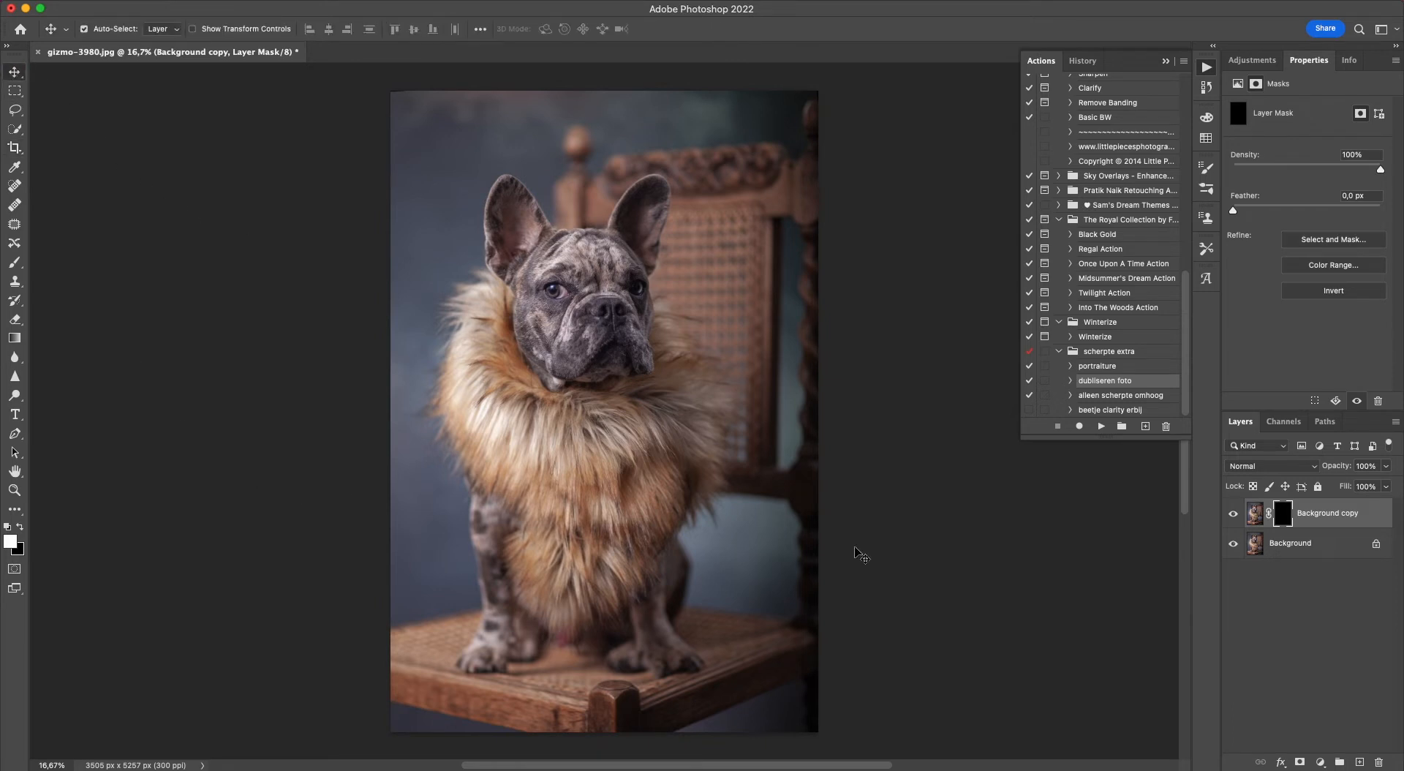
Set up the Brush tool with a soft round 250 px brush at 0% hardness and 100% opacity.
{"action": "key", "text": "b"}
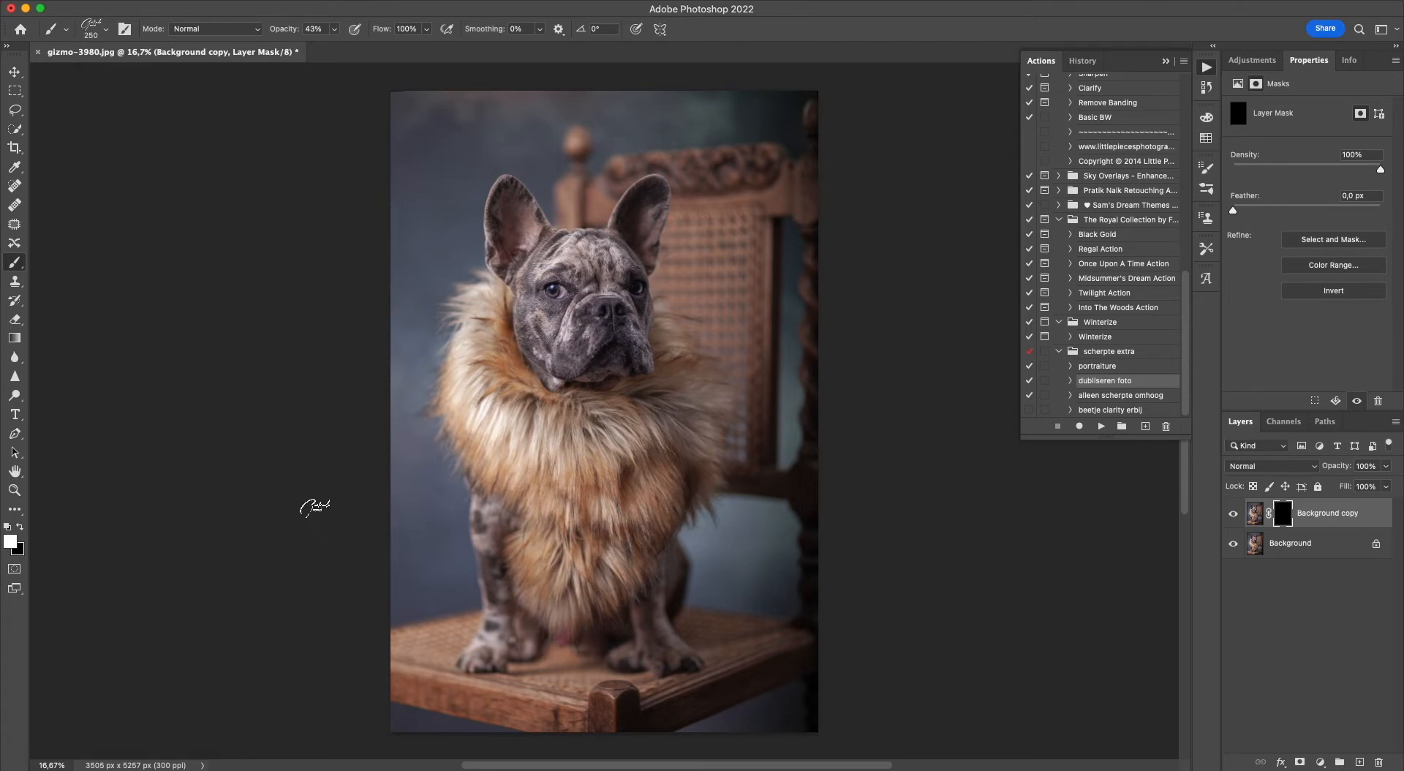
{"action": "left_click", "coordinate": [91, 29]}
{"action": "left_click", "coordinate": [53, 161]}
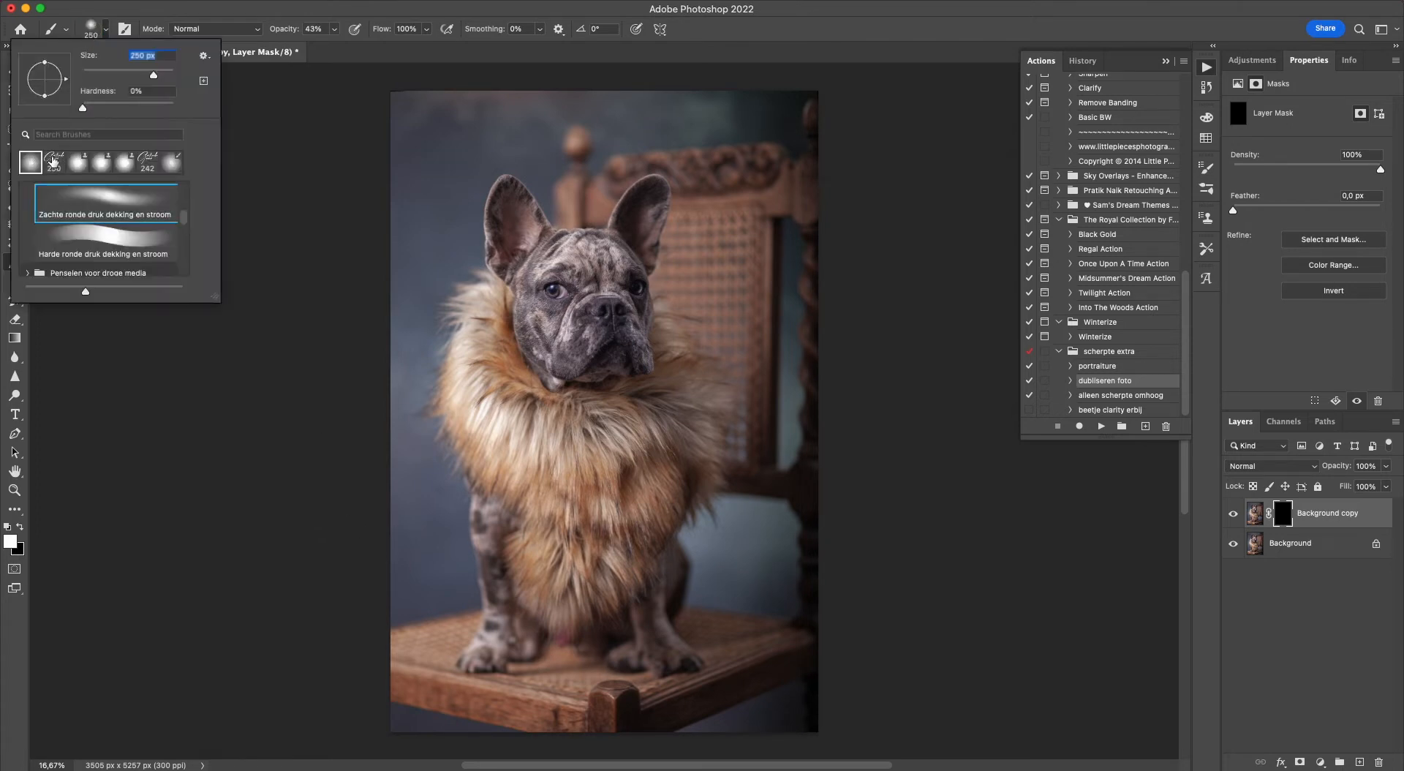
{"action": "left_click", "coordinate": [294, 7]}
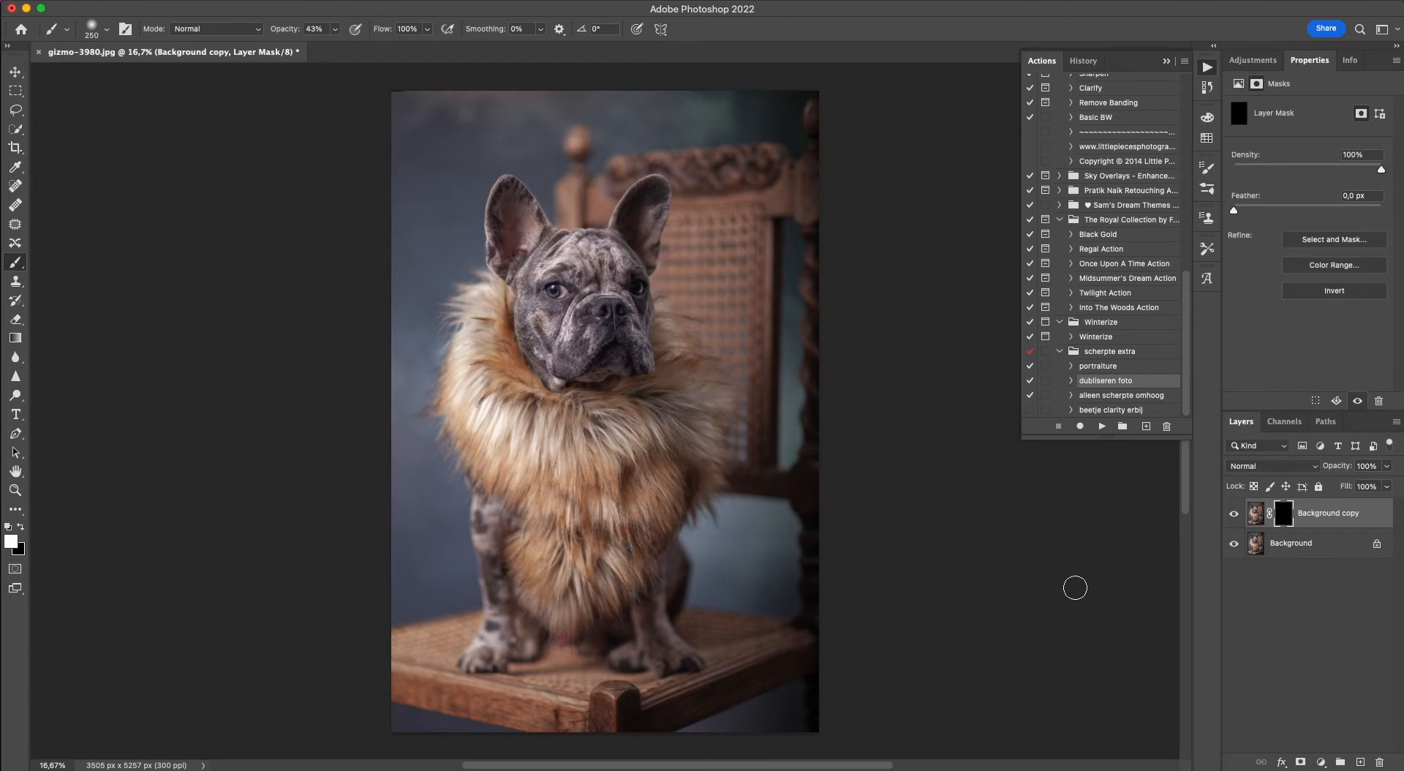
{"action": "left_click", "coordinate": [15, 72]}
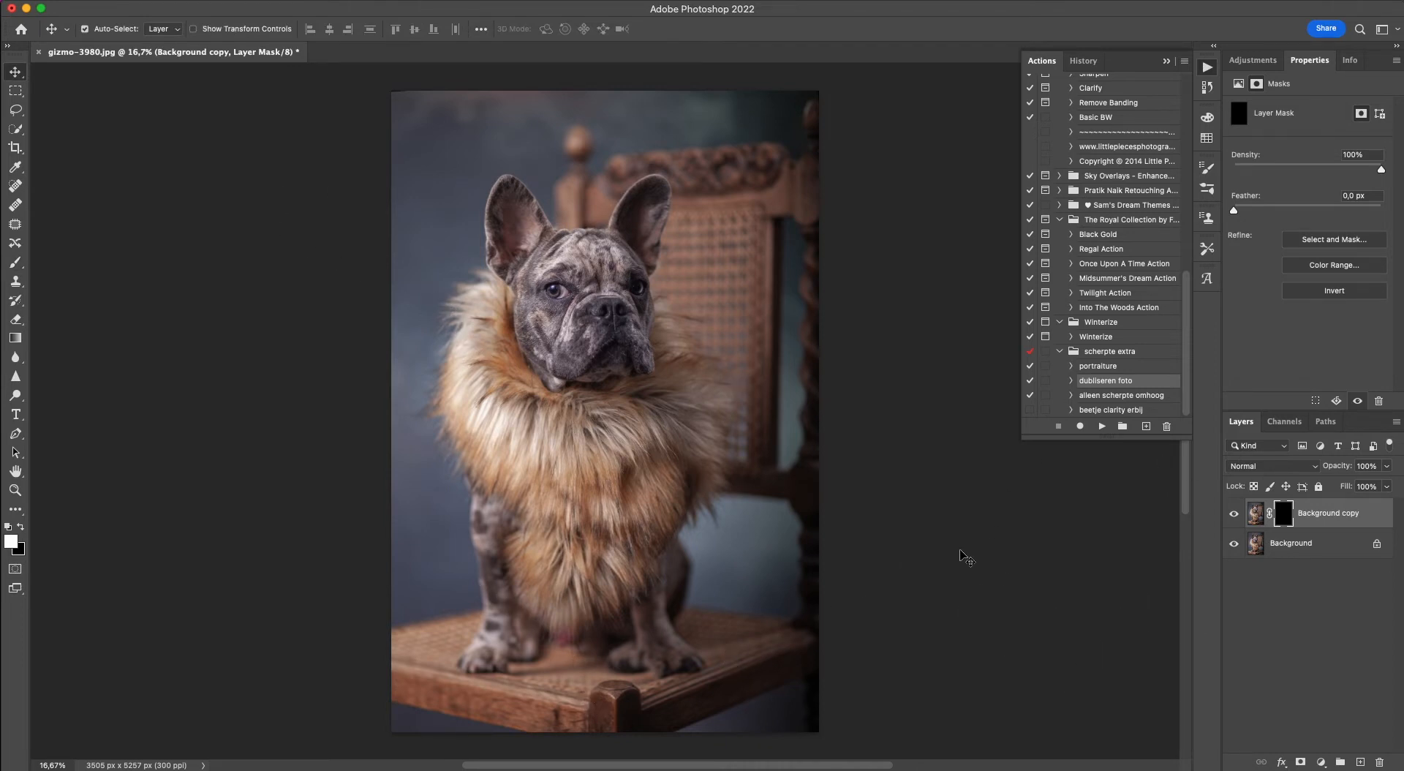
{"action": "left_click", "coordinate": [15, 263]}
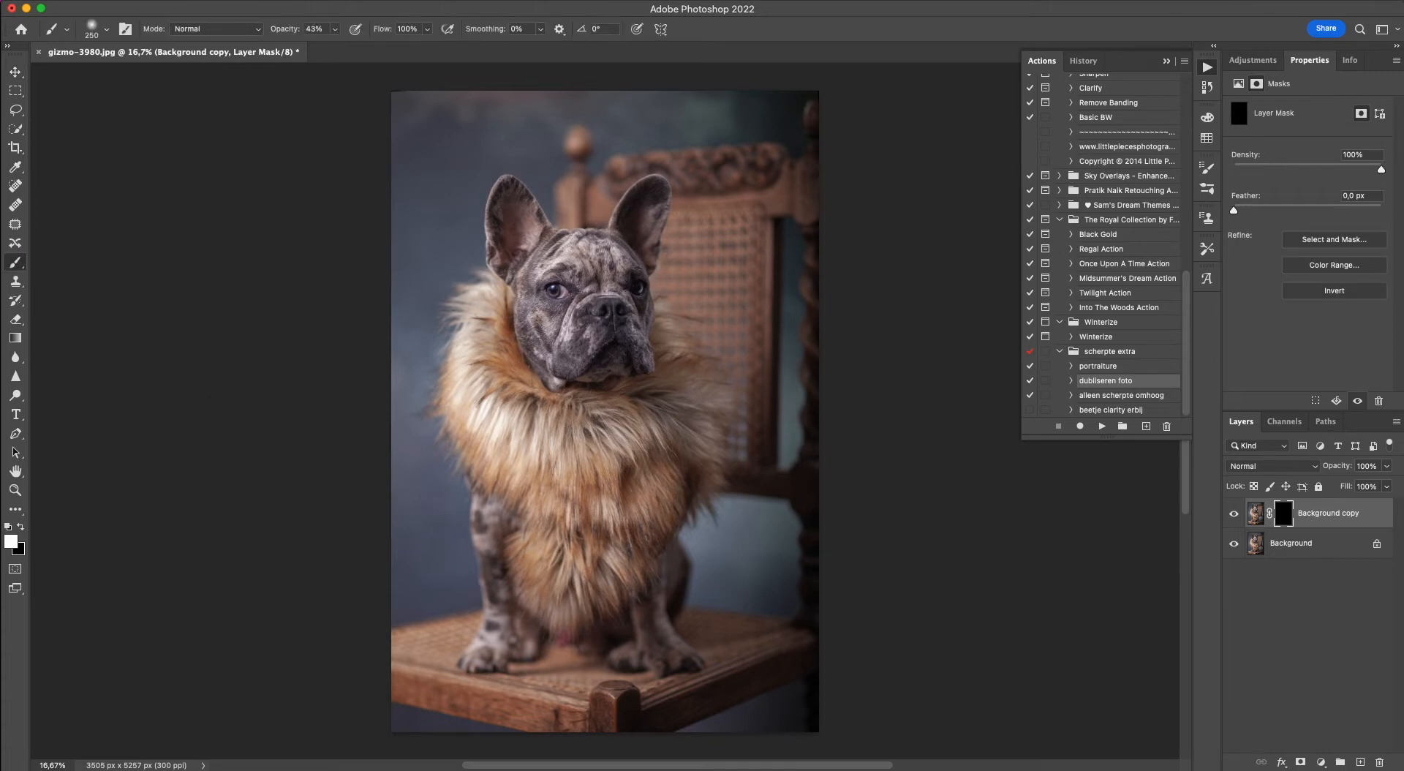
{"action": "left_click", "coordinate": [336, 30]}
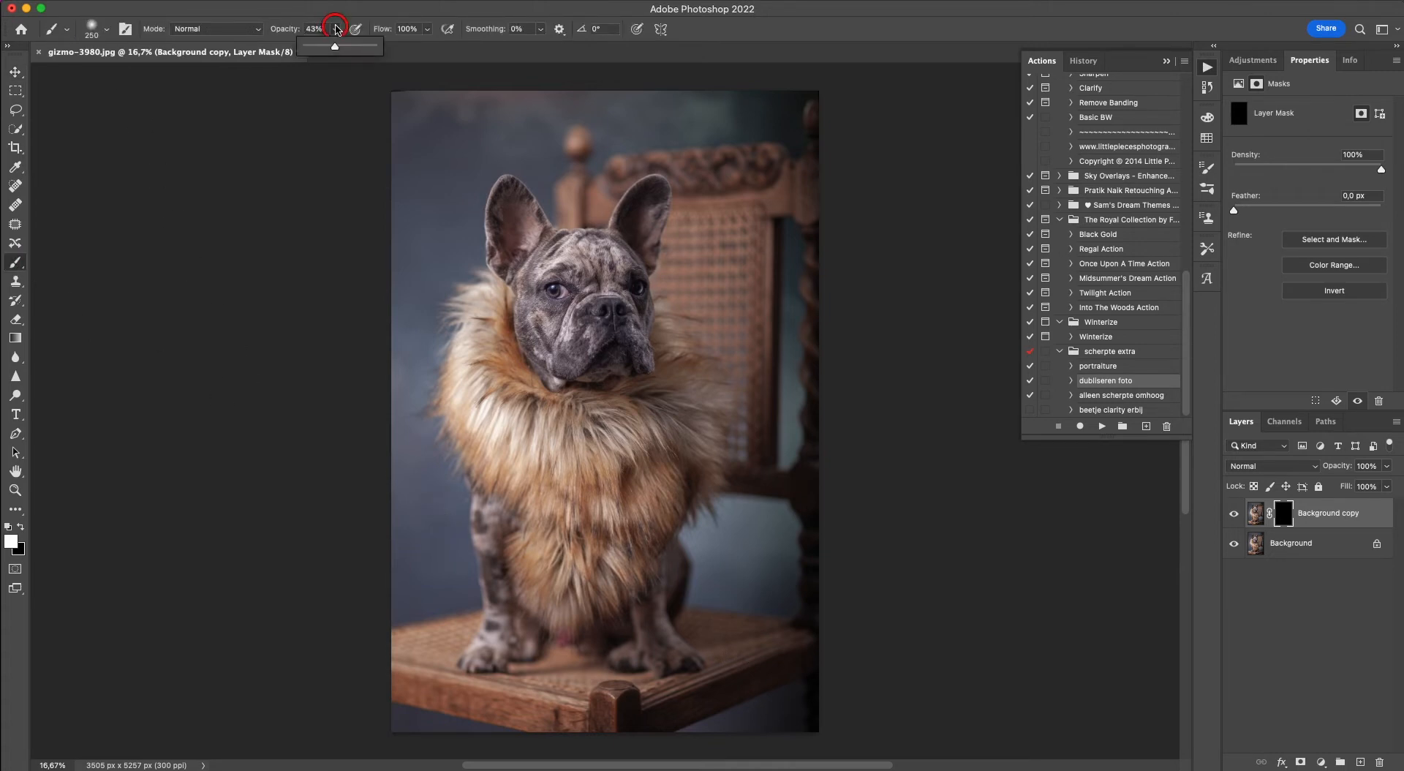
{"action": "left_click_drag", "start_coordinate": [336, 48], "coordinate": [379, 52]}
Paint white on the Background copy's mask over the dog's head, ears, fur collar and legs, resizing the brush to fit each area.
{"action": "left_click", "coordinate": [522, 243]}
{"action": "key", "text": "bracketright"}
{"action": "key", "text": "bracketright"}
{"action": "mouse_move", "coordinate": [522, 240]}
{"action": "left_mouse_down"}
{"action": "mouse_move", "coordinate": [506, 196]}
{"action": "mouse_move", "coordinate": [568, 357]}
{"action": "mouse_move", "coordinate": [561, 296]}
{"action": "mouse_move", "coordinate": [578, 265]}
{"action": "mouse_move", "coordinate": [615, 267]}
{"action": "mouse_move", "coordinate": [630, 319]}
{"action": "mouse_move", "coordinate": [606, 349]}
{"action": "mouse_move", "coordinate": [640, 239]}
{"action": "mouse_move", "coordinate": [668, 394]}
{"action": "mouse_move", "coordinate": [667, 358]}
{"action": "mouse_move", "coordinate": [697, 408]}
{"action": "mouse_move", "coordinate": [683, 471]}
{"action": "mouse_move", "coordinate": [640, 428]}
{"action": "mouse_move", "coordinate": [618, 460]}
{"action": "mouse_move", "coordinate": [581, 454]}
{"action": "mouse_move", "coordinate": [548, 388]}
{"action": "mouse_move", "coordinate": [513, 393]}
{"action": "mouse_move", "coordinate": [488, 300]}
{"action": "mouse_move", "coordinate": [483, 477]}
{"action": "mouse_move", "coordinate": [507, 630]}
{"action": "mouse_move", "coordinate": [495, 650]}
{"action": "mouse_move", "coordinate": [527, 632]}
{"action": "mouse_move", "coordinate": [528, 520]}
{"action": "mouse_move", "coordinate": [514, 487]}
{"action": "mouse_move", "coordinate": [506, 501]}
{"action": "mouse_move", "coordinate": [557, 484]}
{"action": "left_mouse_up"}
{"action": "key", "text": "bracketleft"}
{"action": "left_click", "coordinate": [541, 256]}
{"action": "key", "text": "bracketright"}
{"action": "key", "text": "bracketright"}
{"action": "key", "text": "bracketright"}
{"action": "mouse_move", "coordinate": [569, 533]}
{"action": "left_mouse_down"}
{"action": "mouse_move", "coordinate": [579, 444]}
{"action": "mouse_move", "coordinate": [621, 478]}
{"action": "mouse_move", "coordinate": [654, 469]}
{"action": "mouse_move", "coordinate": [669, 402]}
{"action": "mouse_move", "coordinate": [626, 384]}
{"action": "left_mouse_up"}
{"action": "key", "text": "bracketleft"}
{"action": "key", "text": "bracketleft"}
{"action": "mouse_move", "coordinate": [646, 598]}
{"action": "left_mouse_down"}
{"action": "mouse_move", "coordinate": [657, 650]}
{"action": "mouse_move", "coordinate": [660, 568]}
{"action": "mouse_move", "coordinate": [654, 621]}
{"action": "mouse_move", "coordinate": [632, 643]}
{"action": "mouse_move", "coordinate": [606, 605]}
{"action": "mouse_move", "coordinate": [597, 635]}
{"action": "mouse_move", "coordinate": [547, 597]}
{"action": "mouse_move", "coordinate": [563, 620]}
{"action": "mouse_move", "coordinate": [511, 604]}
{"action": "mouse_move", "coordinate": [517, 640]}
{"action": "mouse_move", "coordinate": [526, 513]}
{"action": "mouse_move", "coordinate": [573, 599]}
{"action": "left_mouse_up"}
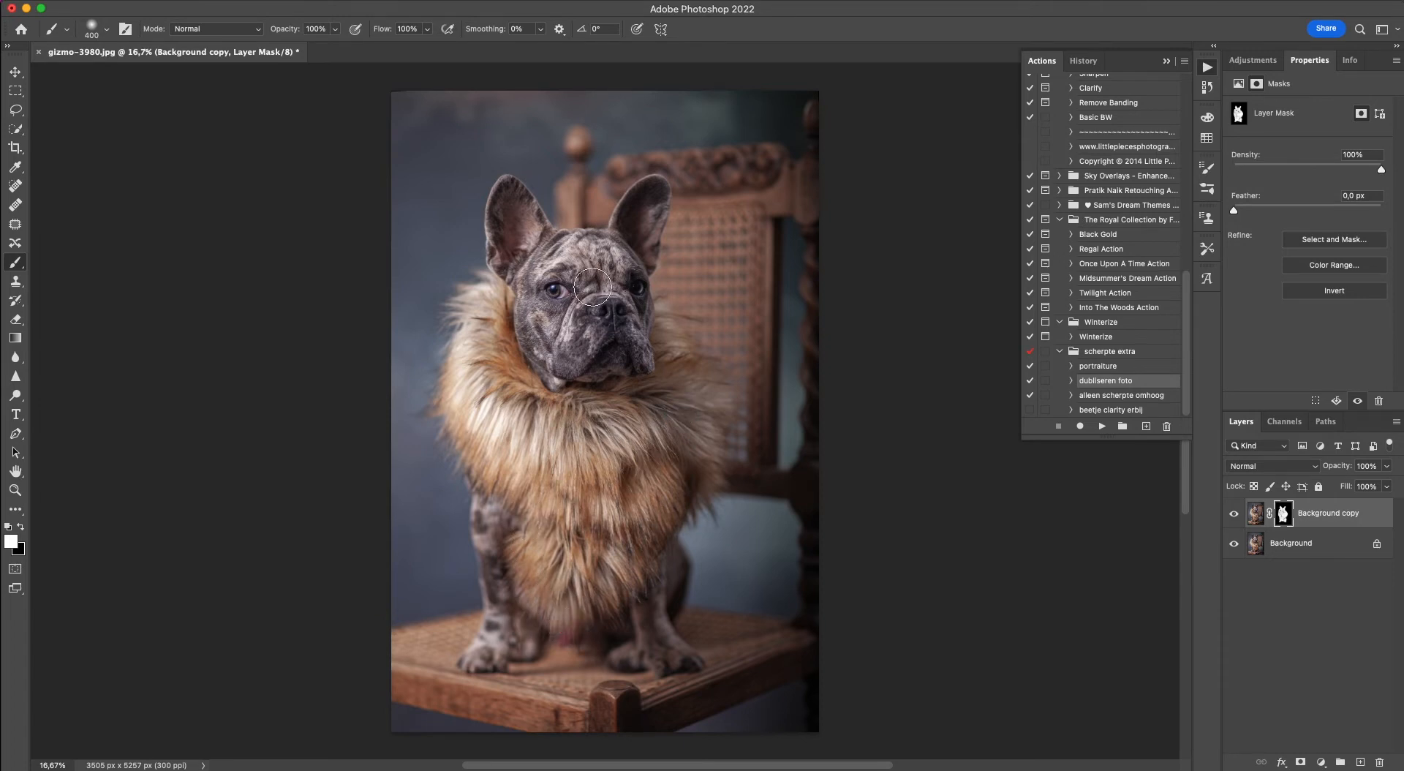
{"action": "left_click_drag", "start_coordinate": [645, 210], "coordinate": [645, 211]}
{"action": "mouse_move", "coordinate": [528, 326]}
{"action": "left_mouse_down"}
{"action": "mouse_move", "coordinate": [525, 303]}
{"action": "mouse_move", "coordinate": [527, 490]}
{"action": "mouse_move", "coordinate": [531, 435]}
{"action": "mouse_move", "coordinate": [583, 395]}
{"action": "left_mouse_up"}
Check the mask coverage with the red overlay and paint white over the missed area on top of the dog's head.
{"action": "key", "text": "backslash"}
{"action": "key", "text": "x"}
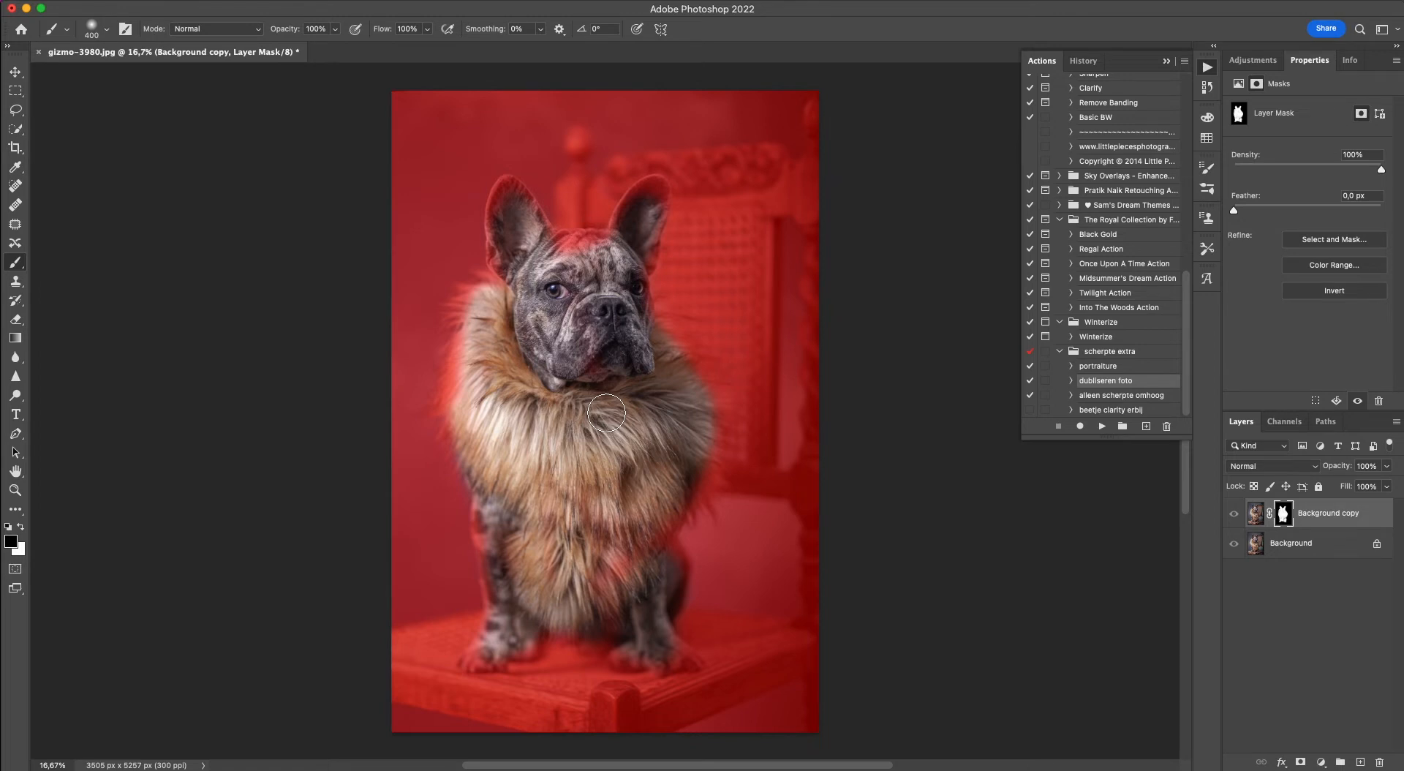
{"action": "key", "text": "backslash"}
{"action": "key", "text": "x"}
{"action": "left_click", "coordinate": [583, 257]}
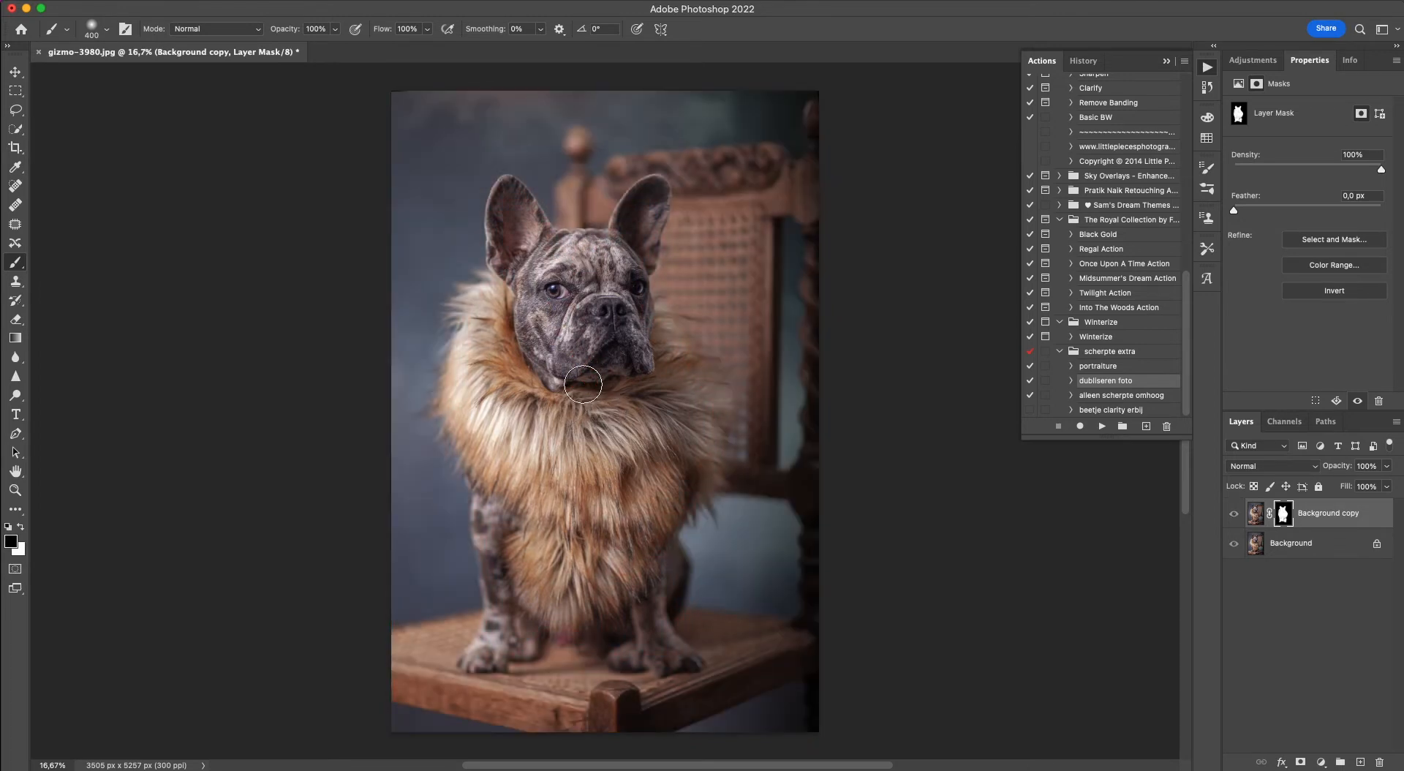
Try painting black on the mask over the chest fur with the red overlay shown, and undo the stroke.
{"action": "key", "text": "backslash"}
{"action": "key", "text": "backslash"}
{"action": "key", "text": "x"}
{"action": "key", "text": "backslash"}
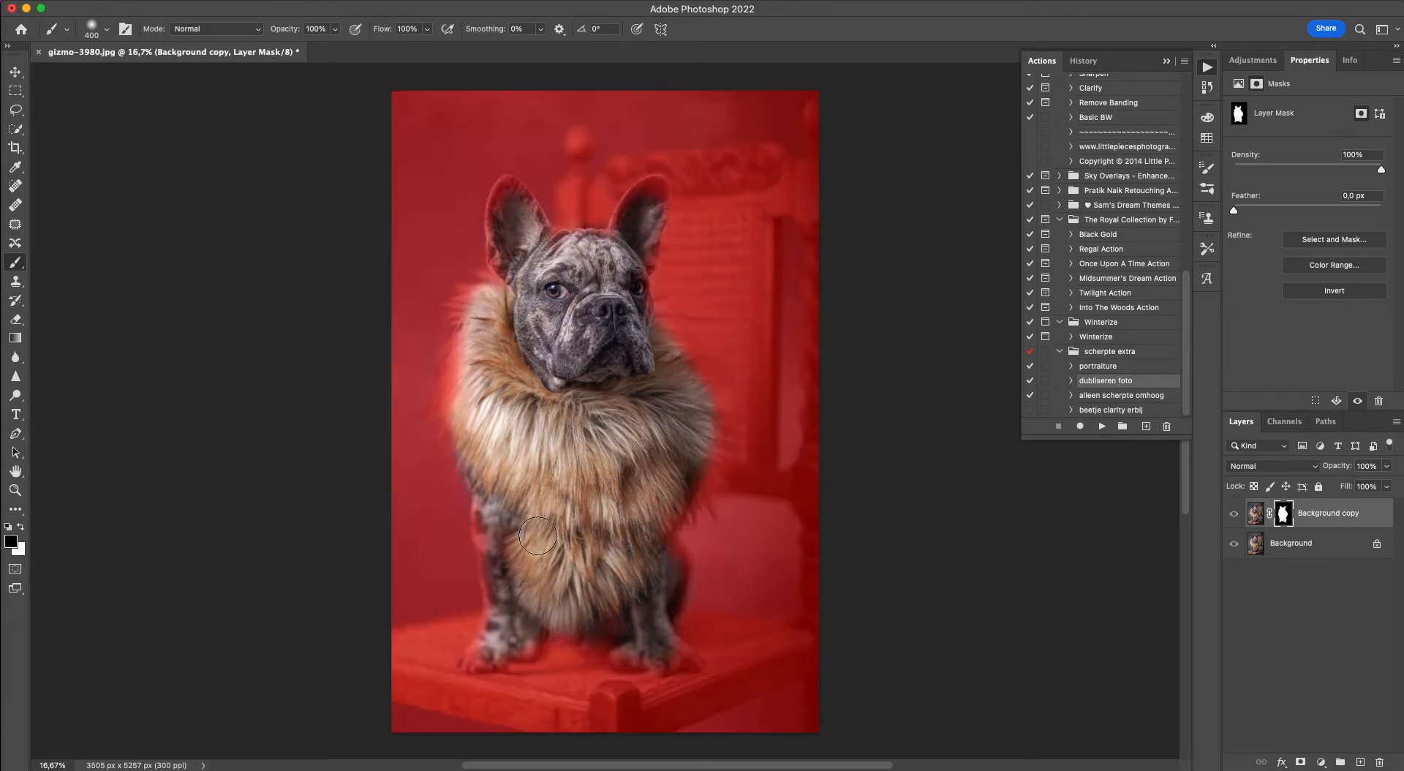
{"action": "mouse_move", "coordinate": [603, 591]}
{"action": "left_mouse_down"}
{"action": "mouse_move", "coordinate": [568, 489]}
{"action": "mouse_move", "coordinate": [575, 514]}
{"action": "left_mouse_up"}
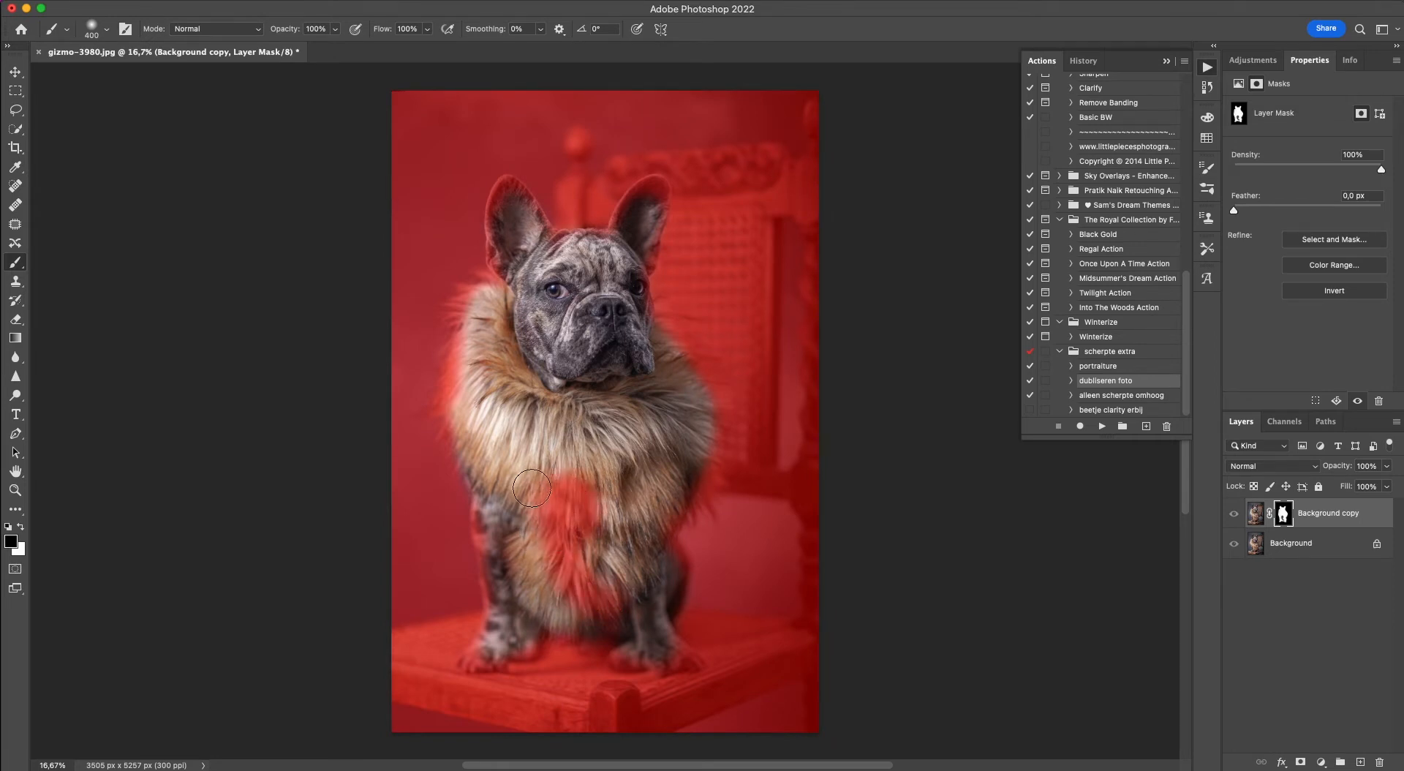
{"action": "key", "text": "super+z"}
{"action": "key", "text": "x"}
{"action": "key", "text": "backslash"}
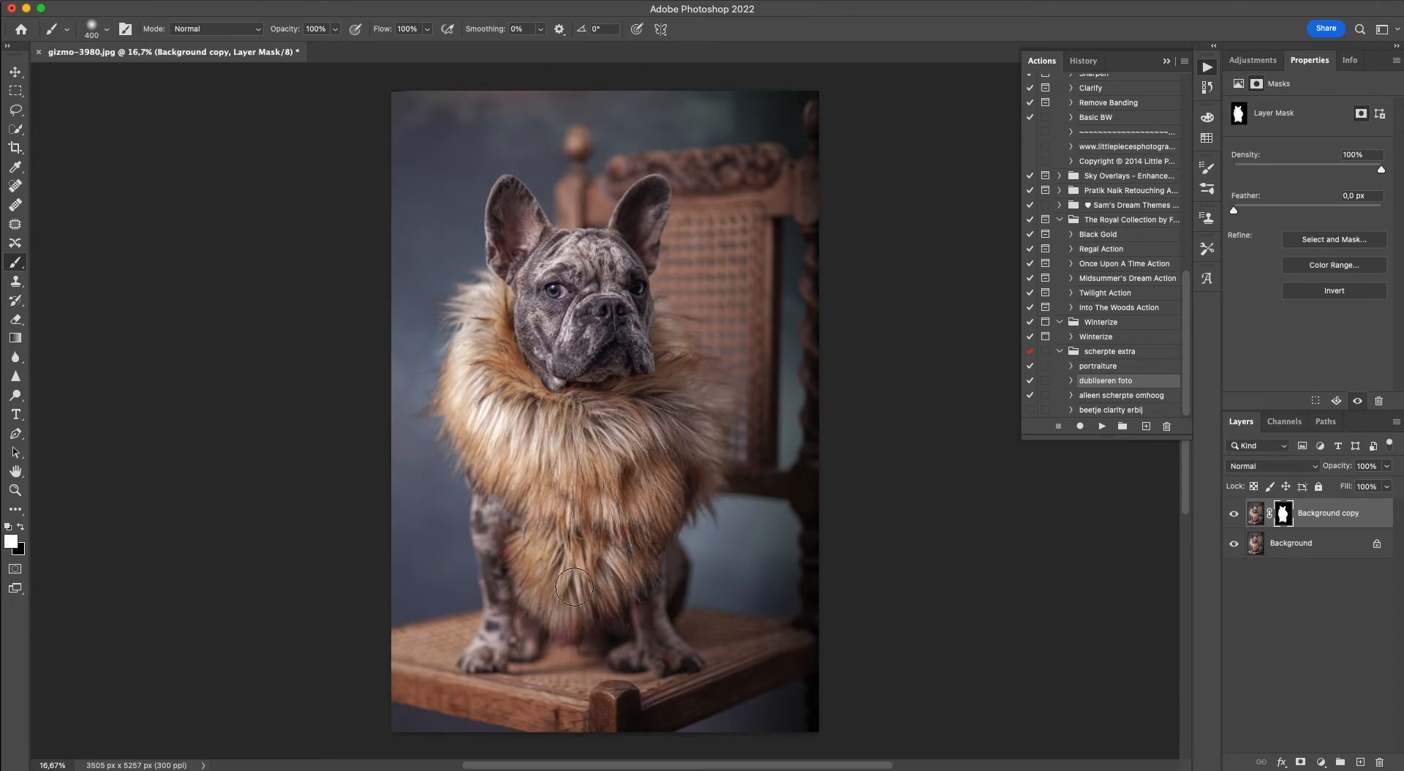
Fill in the mask with white on the lower fur, the left edge of the collar and the ear, checking coverage with the red overlay.
{"action": "left_click_drag", "start_coordinate": [655, 561], "coordinate": [658, 580]}
{"action": "key", "text": "x"}
{"action": "key", "text": "backslash"}
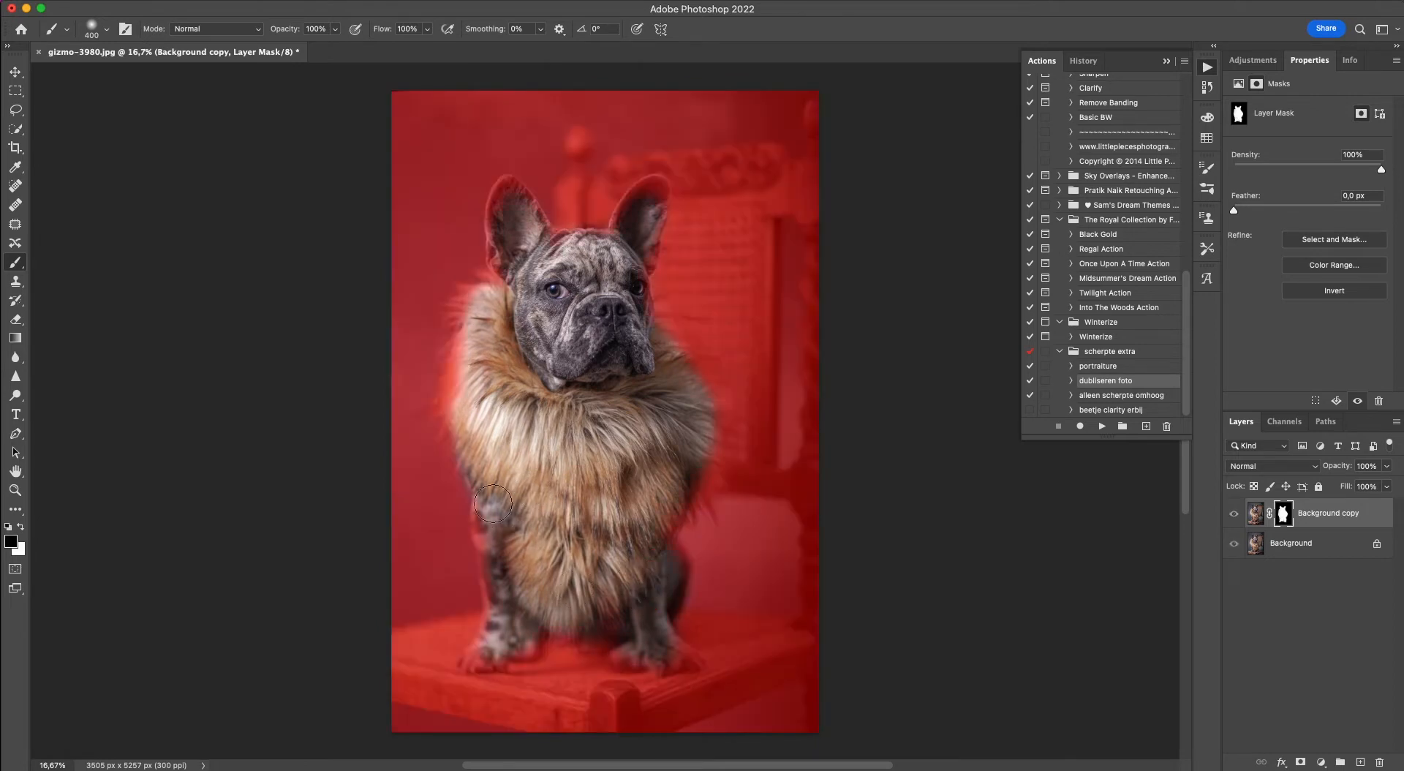
{"action": "key", "text": "backslash"}
{"action": "key", "text": "backslash"}
{"action": "key", "text": "backslash"}
{"action": "left_click_drag", "start_coordinate": [472, 343], "coordinate": [471, 340]}
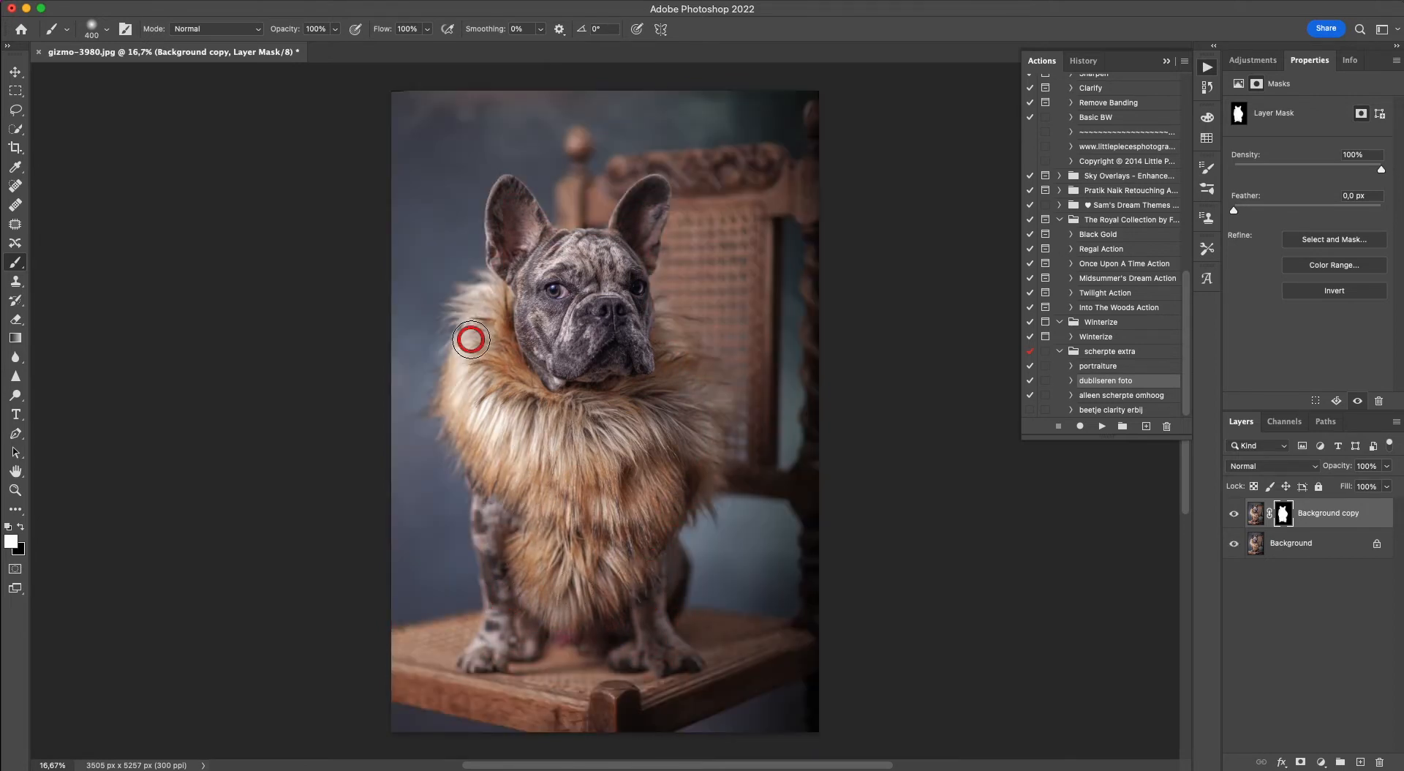
{"action": "key", "text": "backslash"}
Try painting black on the mask over the dog's front leg and paw, and undo the stroke.
{"action": "key", "text": "backslash"}
{"action": "left_click", "coordinate": [652, 198]}
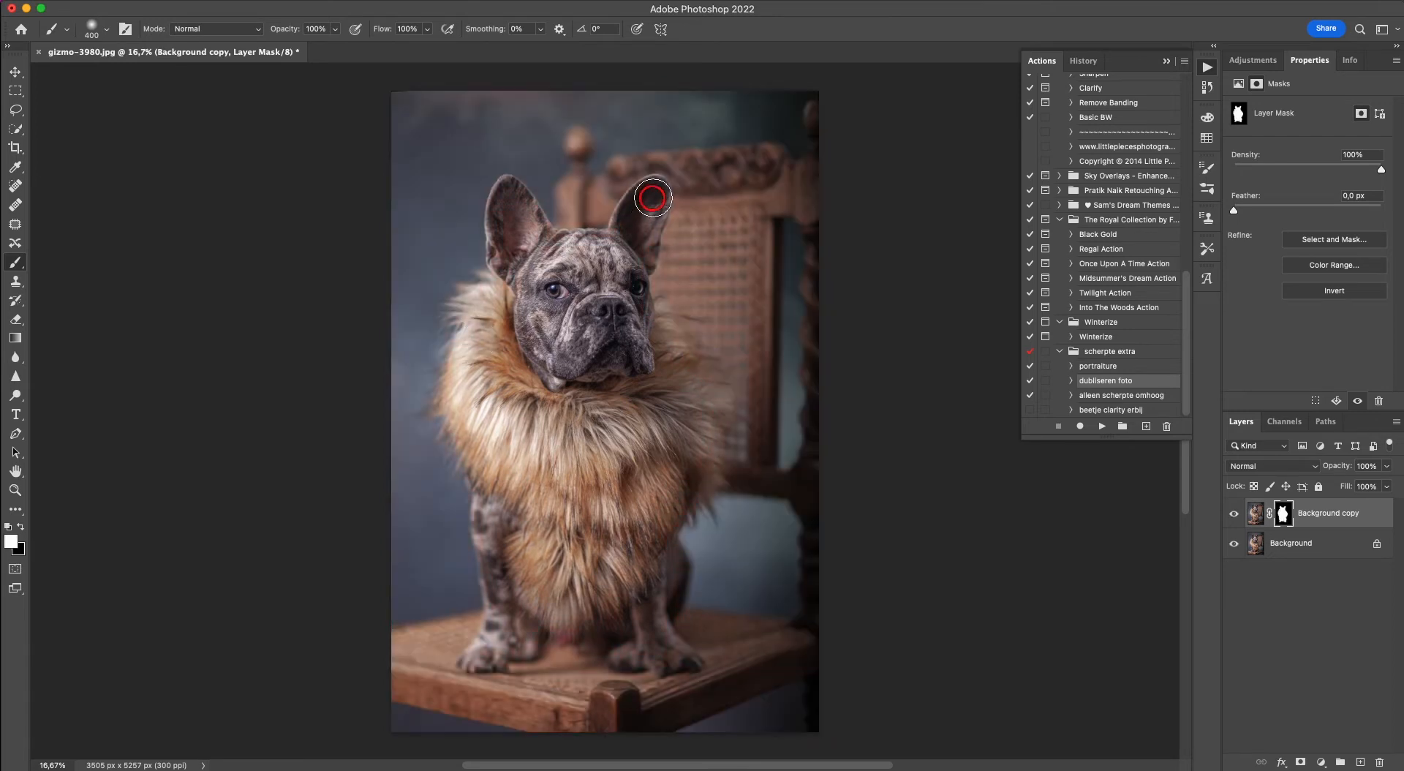
{"action": "key", "text": "x"}
{"action": "key", "text": "backslash"}
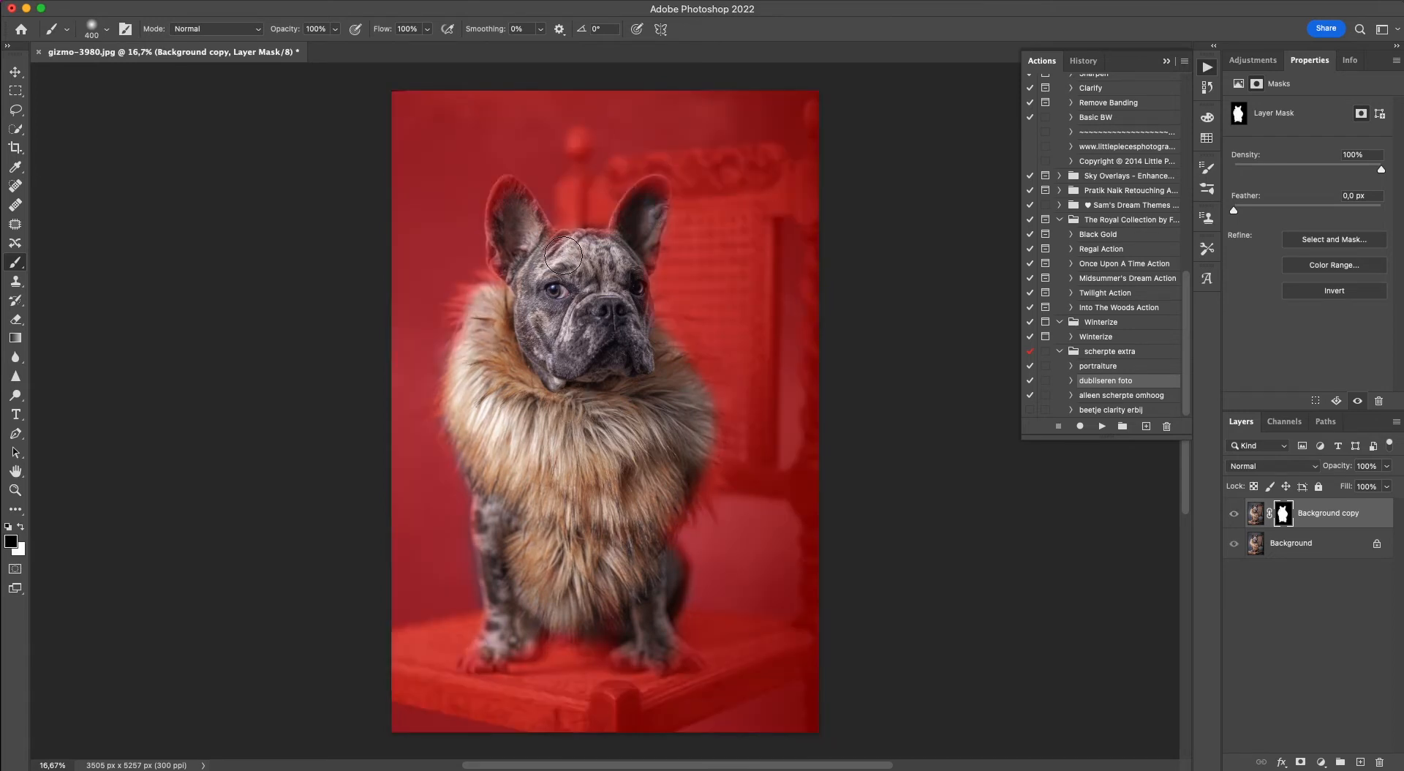
{"action": "key", "text": "backslash"}
{"action": "key", "text": "backslash"}
{"action": "left_click_drag", "start_coordinate": [656, 649], "coordinate": [614, 590]}
{"action": "key", "text": "super+z"}
{"action": "key", "text": "backslash"}
{"action": "key", "text": "x"}
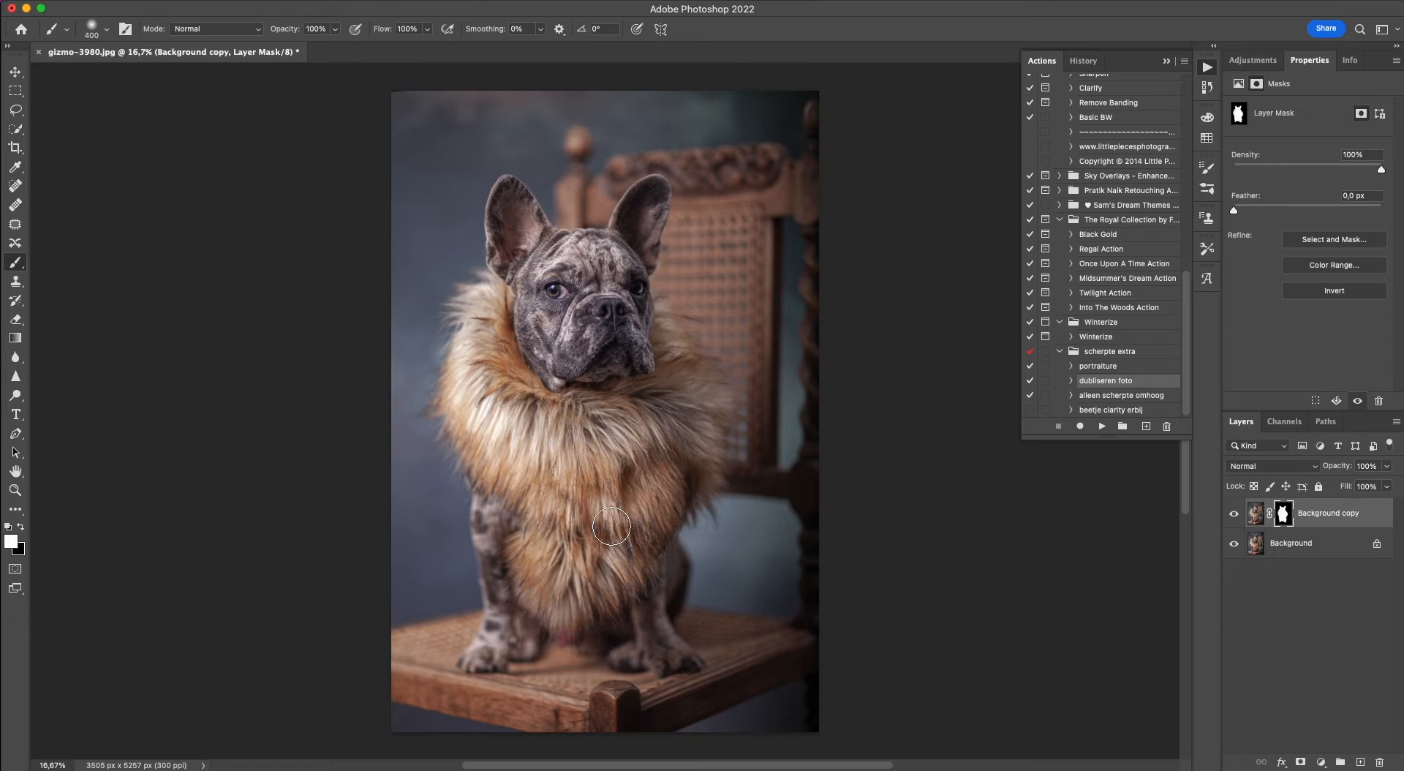
Add a Brightness/Contrast adjustment layer directly above the Background layer with Brightness -48 and Contrast 42.
{"action": "left_click", "coordinate": [1279, 545]}
{"action": "left_click", "coordinate": [1243, 53]}
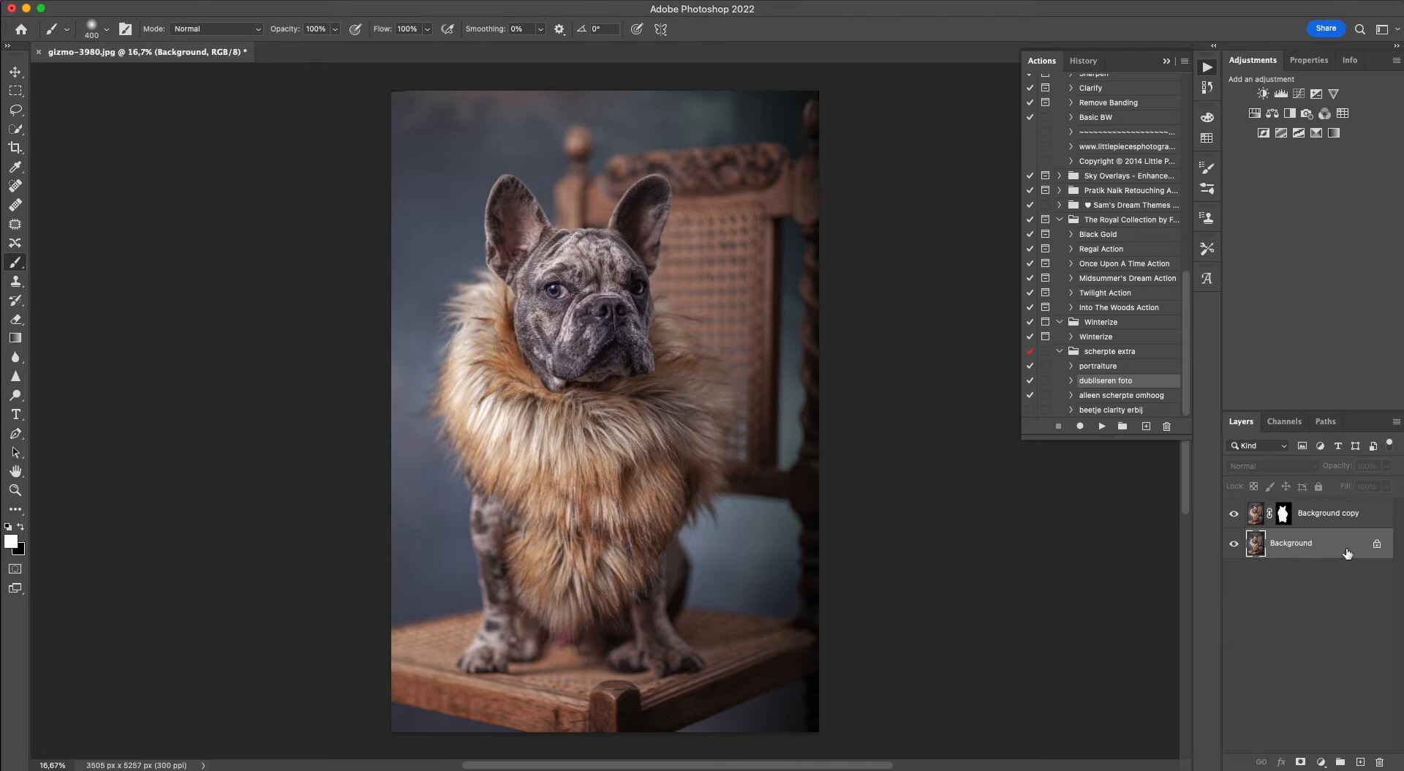
{"action": "left_click", "coordinate": [1263, 94]}
{"action": "left_click_drag", "start_coordinate": [1332, 176], "coordinate": [1294, 152]}
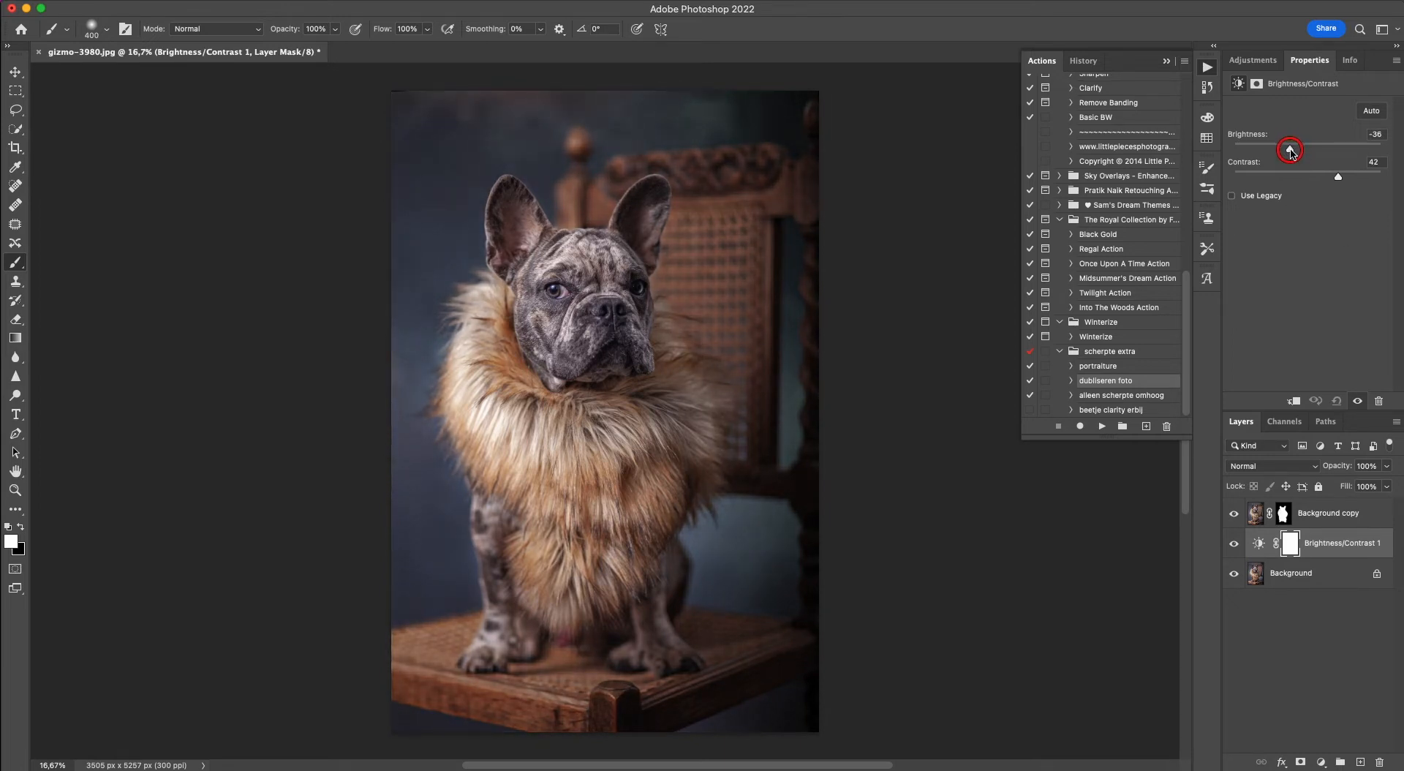
{"action": "left_click_drag", "start_coordinate": [1291, 153], "coordinate": [1284, 152]}
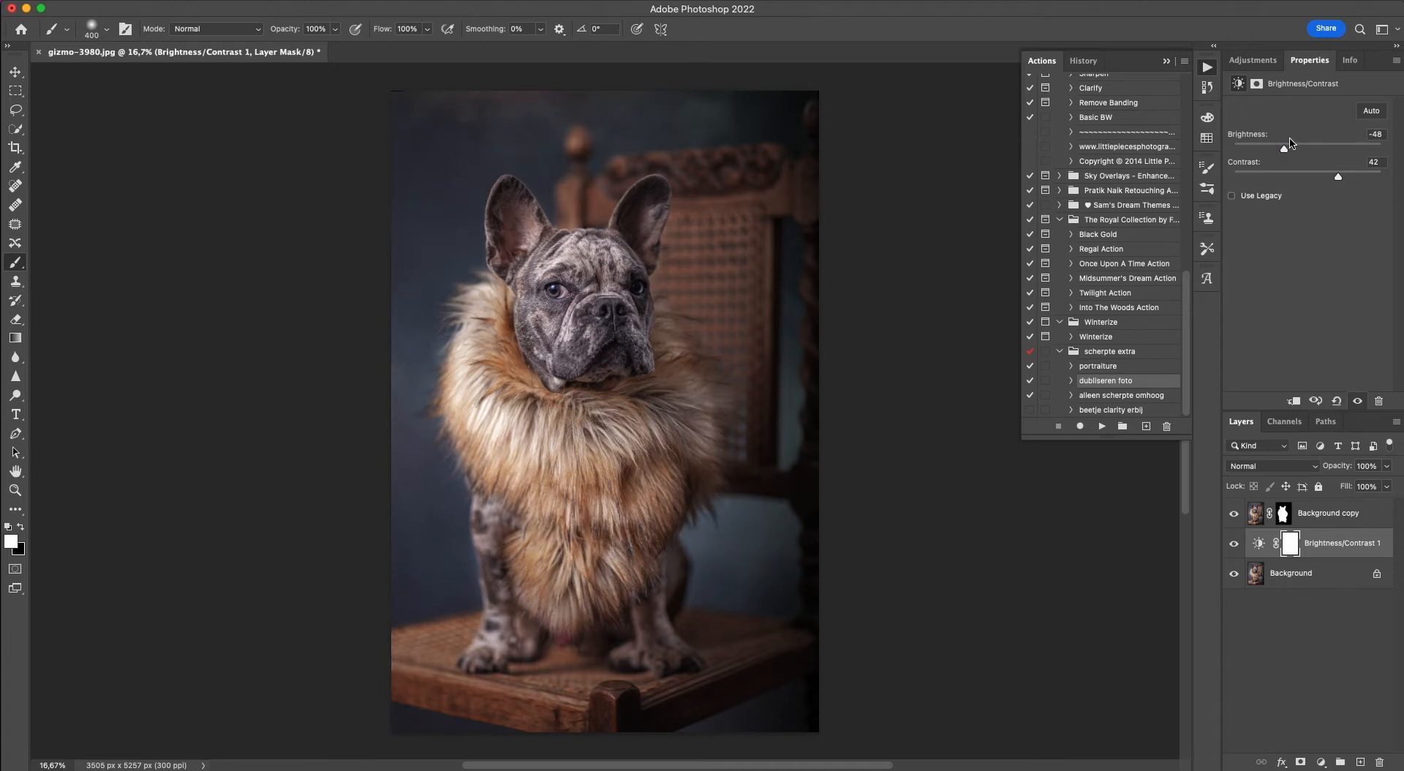
On the Background copy mask, paint white with a 100 px brush at the base of the chair-side ear, checking with the red overlay.
{"action": "left_click", "coordinate": [1283, 514]}
{"action": "key", "text": "x"}
{"action": "key", "text": "backslash"}
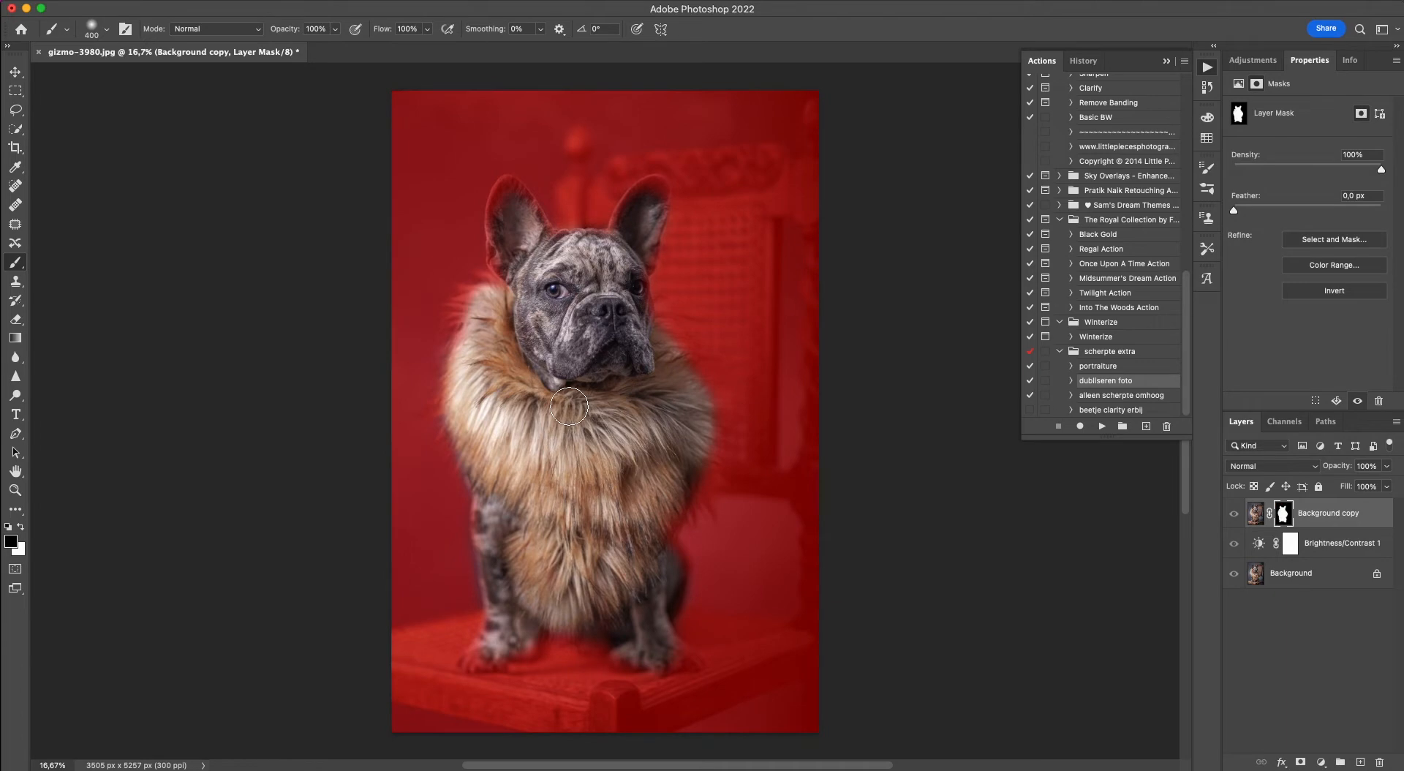
{"action": "scroll", "coordinate": [569, 406], "scroll_direction": "up", "scroll_amount": 6}
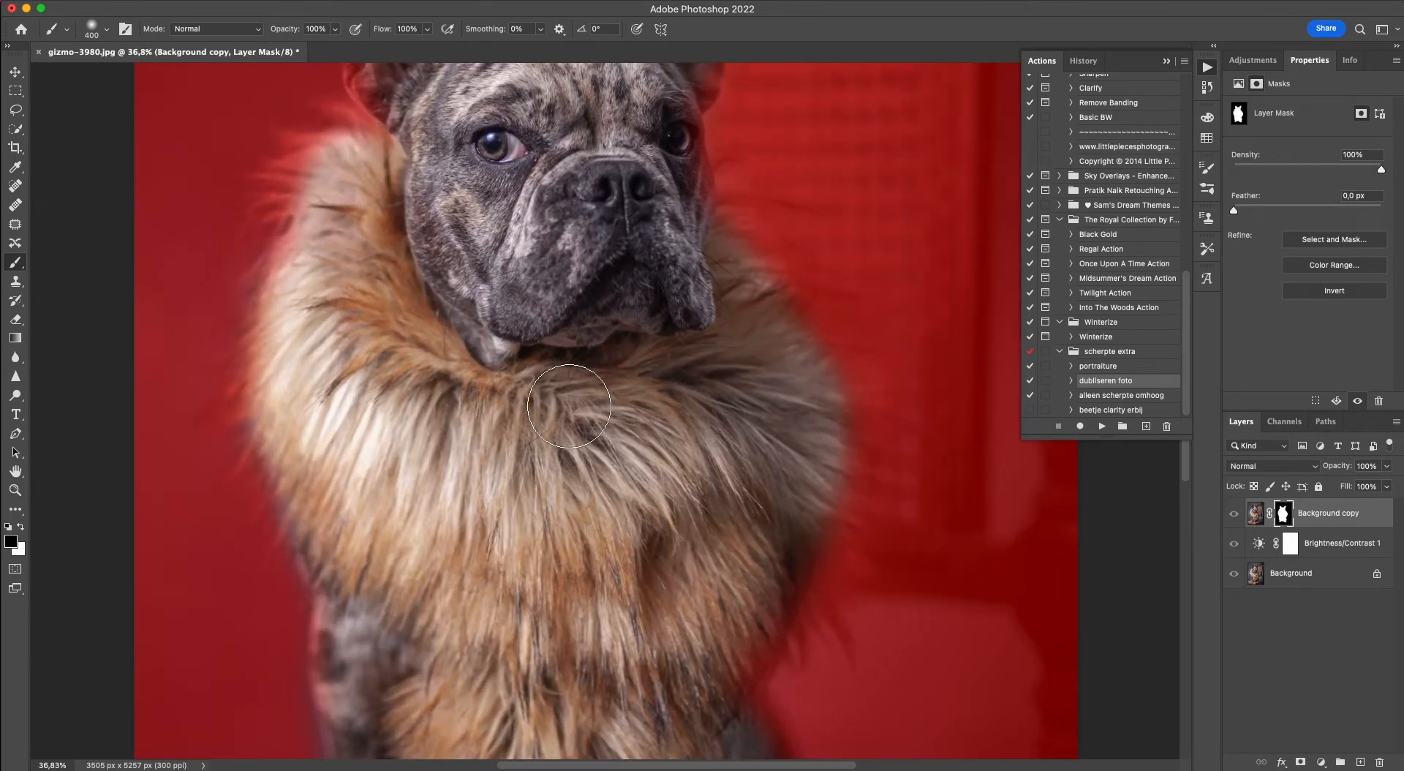
{"action": "scroll", "coordinate": [569, 406], "scroll_direction": "up", "scroll_amount": 5}
{"action": "key", "text": "bracketleft"}
{"action": "key", "text": "bracketleft"}
{"action": "key", "text": "bracketleft"}
{"action": "key", "text": "bracketleft"}
{"action": "key", "text": "bracketleft"}
{"action": "key", "text": "bracketleft"}
{"action": "key", "text": "bracketleft"}
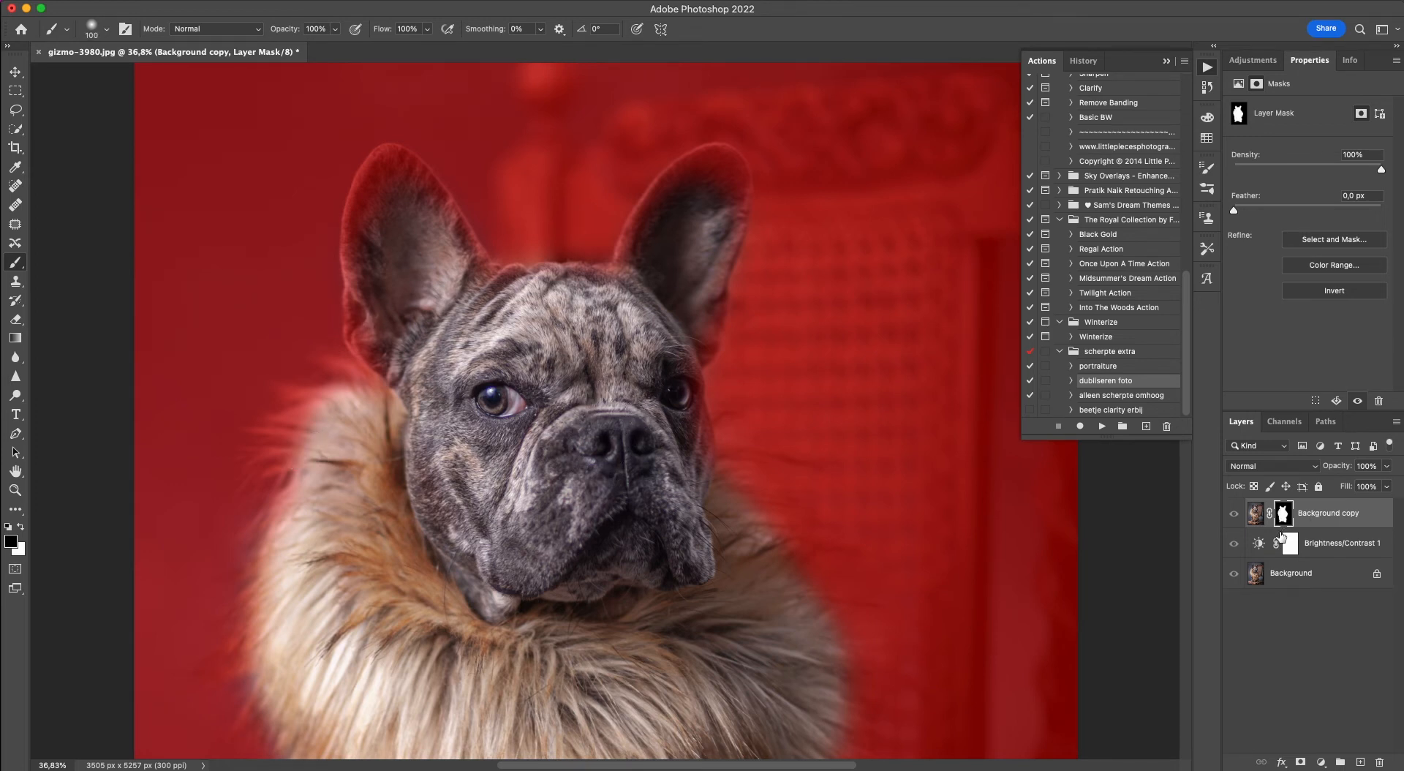
{"action": "key", "text": "x"}
{"action": "key", "text": "backslash"}
{"action": "key", "text": "x"}
{"action": "key", "text": "backslash"}
{"action": "key", "text": "x"}
{"action": "key", "text": "backslash"}
{"action": "left_click_drag", "start_coordinate": [706, 320], "coordinate": [703, 346]}
{"action": "key", "text": "backslash"}
Paint white on the mask over the upper parts of both ears, checking coverage with the red overlay.
{"action": "key", "text": "backslash"}
{"action": "mouse_move", "coordinate": [703, 172]}
{"action": "left_mouse_down"}
{"action": "mouse_move", "coordinate": [734, 188]}
{"action": "mouse_move", "coordinate": [680, 177]}
{"action": "mouse_move", "coordinate": [633, 257]}
{"action": "left_mouse_up"}
{"action": "key", "text": "backslash"}
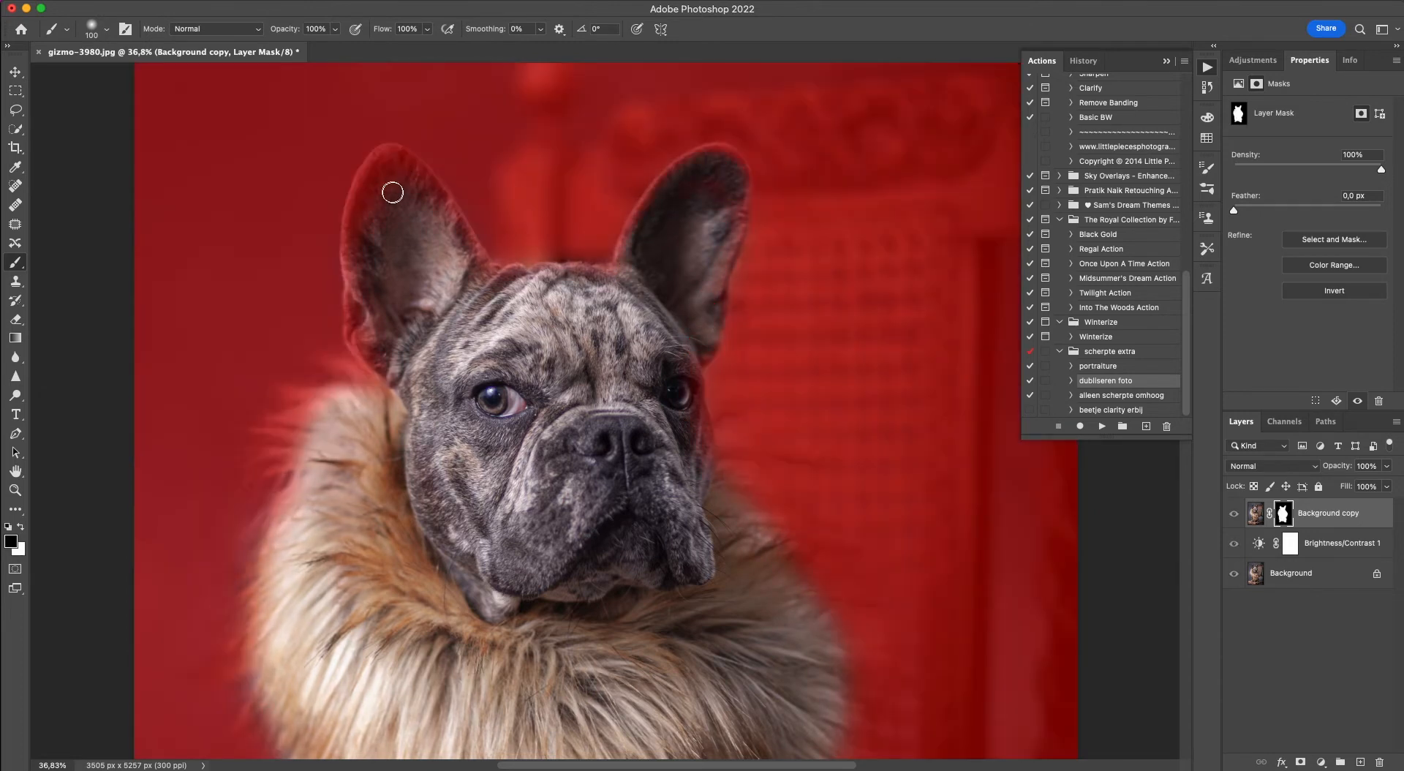
{"action": "key", "text": "backslash"}
{"action": "mouse_move", "coordinate": [393, 175]}
{"action": "left_mouse_down"}
{"action": "mouse_move", "coordinate": [435, 211]}
{"action": "mouse_move", "coordinate": [390, 173]}
{"action": "mouse_move", "coordinate": [365, 315]}
{"action": "mouse_move", "coordinate": [364, 234]}
{"action": "mouse_move", "coordinate": [366, 255]}
{"action": "mouse_move", "coordinate": [402, 204]}
{"action": "mouse_move", "coordinate": [435, 200]}
{"action": "mouse_move", "coordinate": [469, 264]}
{"action": "left_mouse_up"}
Paint white on the mask over the outer fur tips of the collar, on the side away from the chair.
{"action": "key", "text": "backslash"}
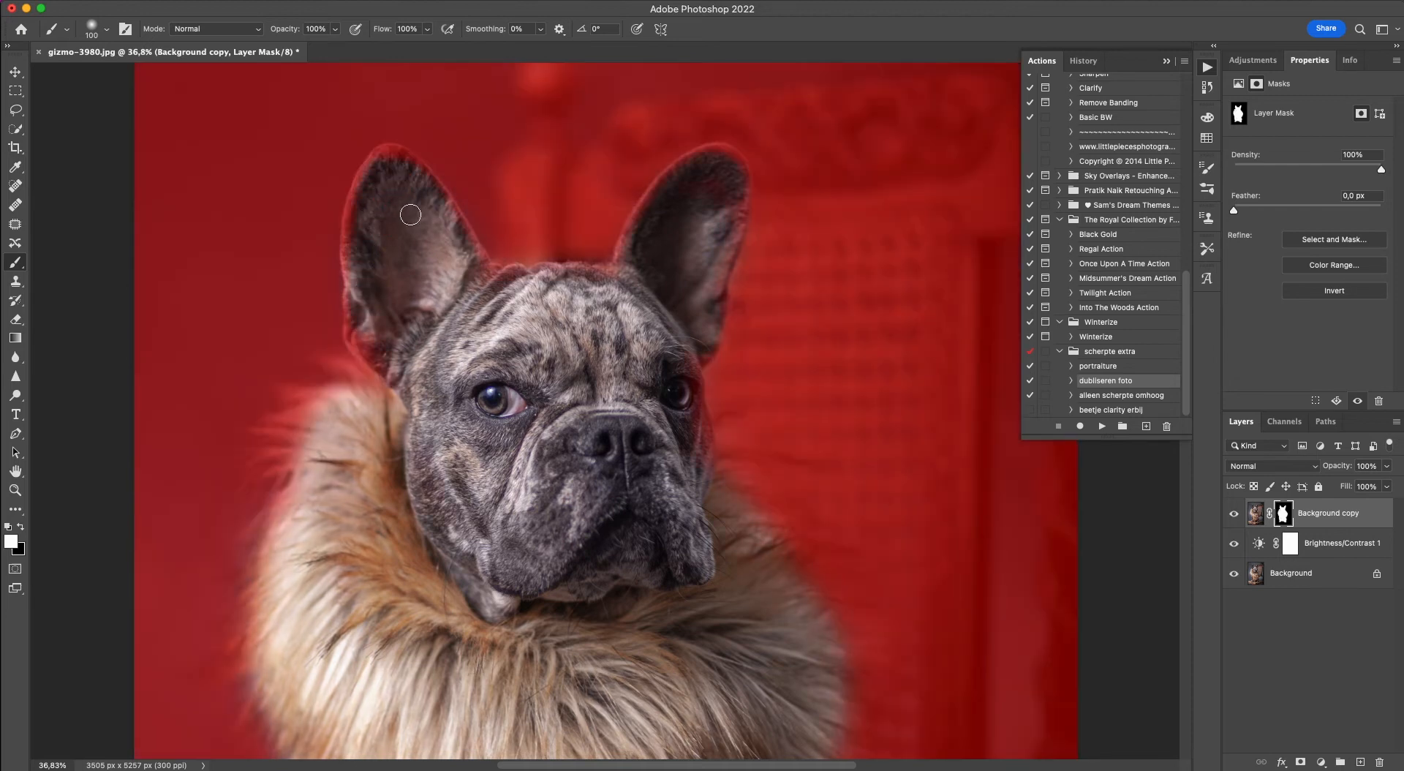
{"action": "key", "text": "backslash"}
{"action": "left_click_drag", "start_coordinate": [301, 418], "coordinate": [306, 427]}
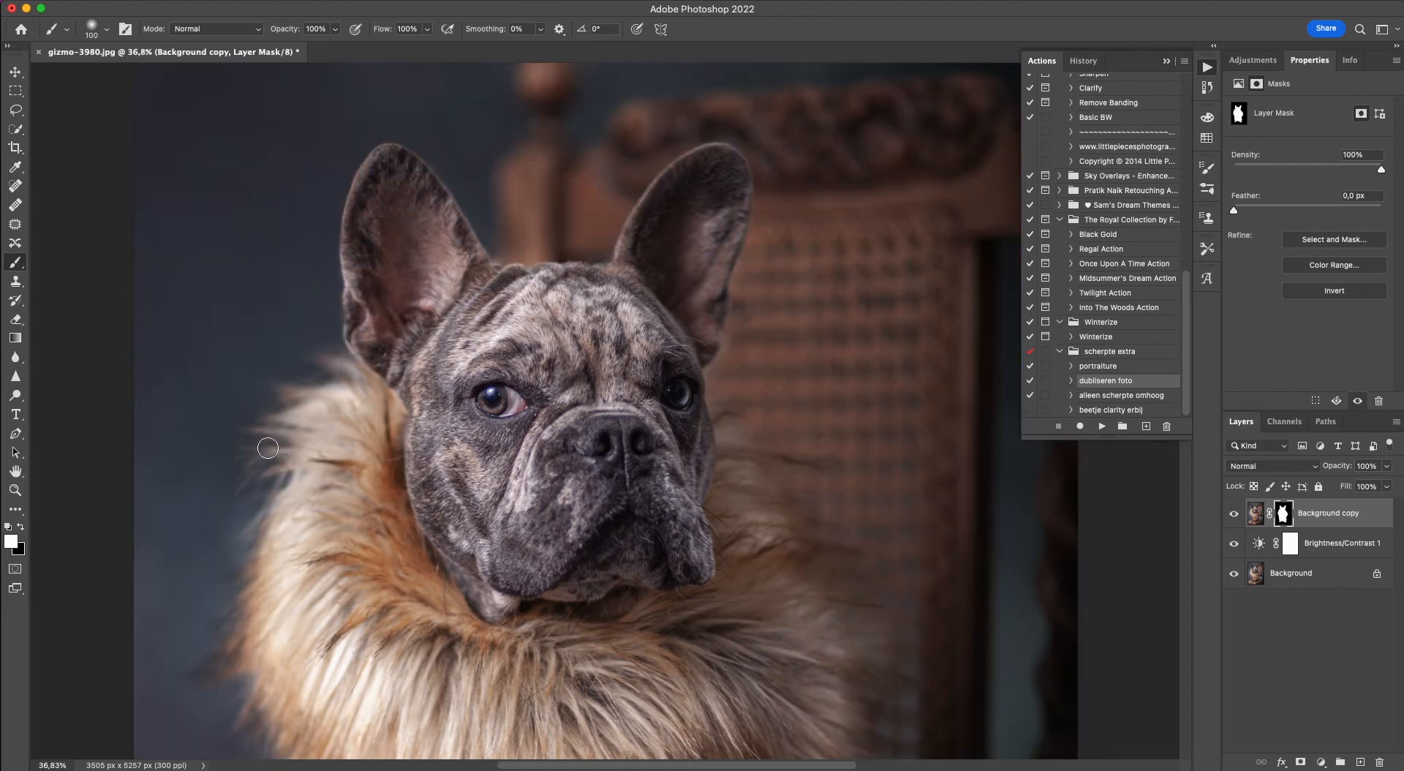
{"action": "key", "text": "backslash"}
{"action": "key", "text": "backslash"}
{"action": "left_click_drag", "start_coordinate": [250, 539], "coordinate": [238, 555]}
{"action": "key", "text": "backslash"}
{"action": "key", "text": "x"}
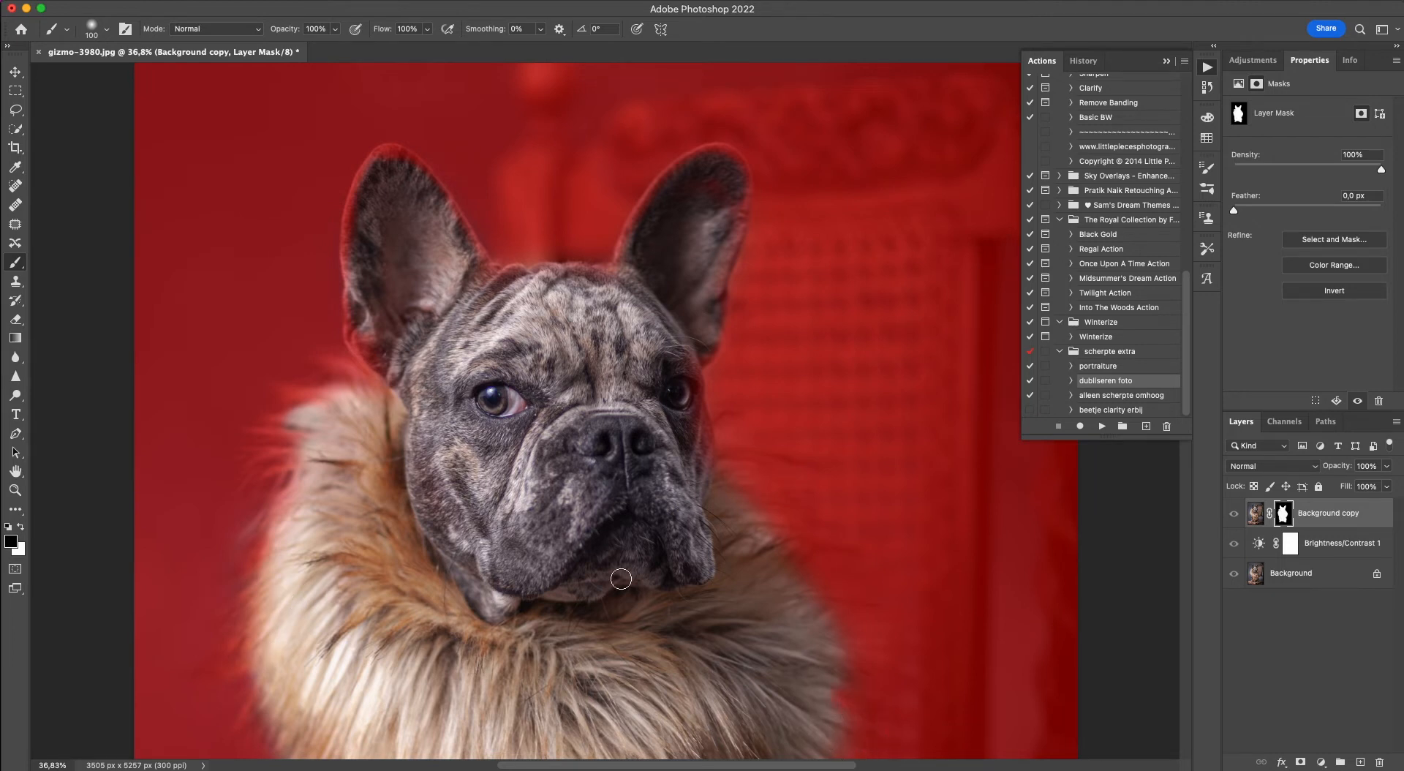
Examine the mask coverage around the dog's head and collar with the red overlay on and off.
{"action": "key", "text": "backslash"}
{"action": "key", "text": "x"}
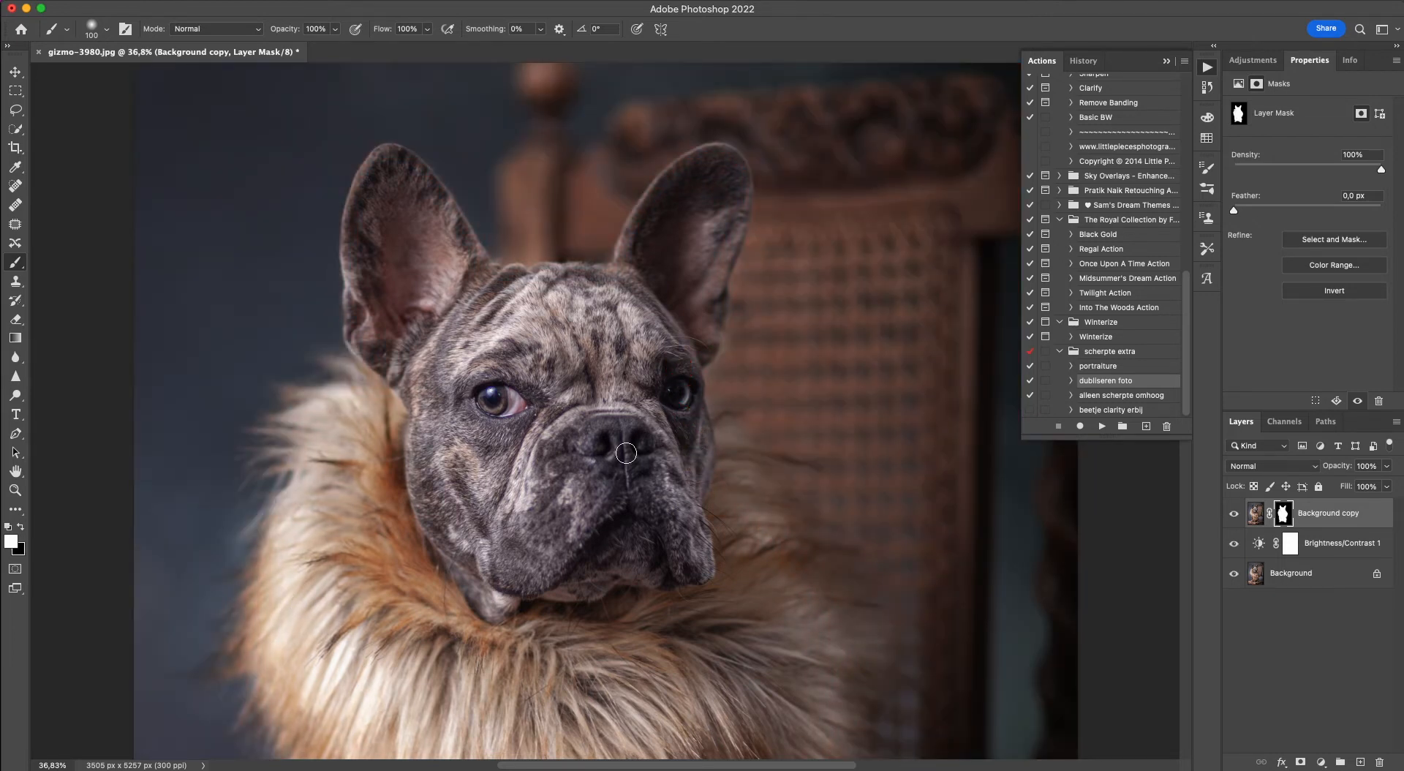
{"action": "key", "text": "backslash"}
{"action": "key", "text": "backslash"}
{"action": "key", "text": "backslash"}
{"action": "key", "text": "backslash"}
{"action": "key", "text": "backslash"}
{"action": "key", "text": "backslash"}
Paint a white mask stroke beside the dog's front leg and clean up the leg and collar edge with black.
{"action": "scroll", "coordinate": [410, 520], "scroll_direction": "down", "scroll_amount": 10}
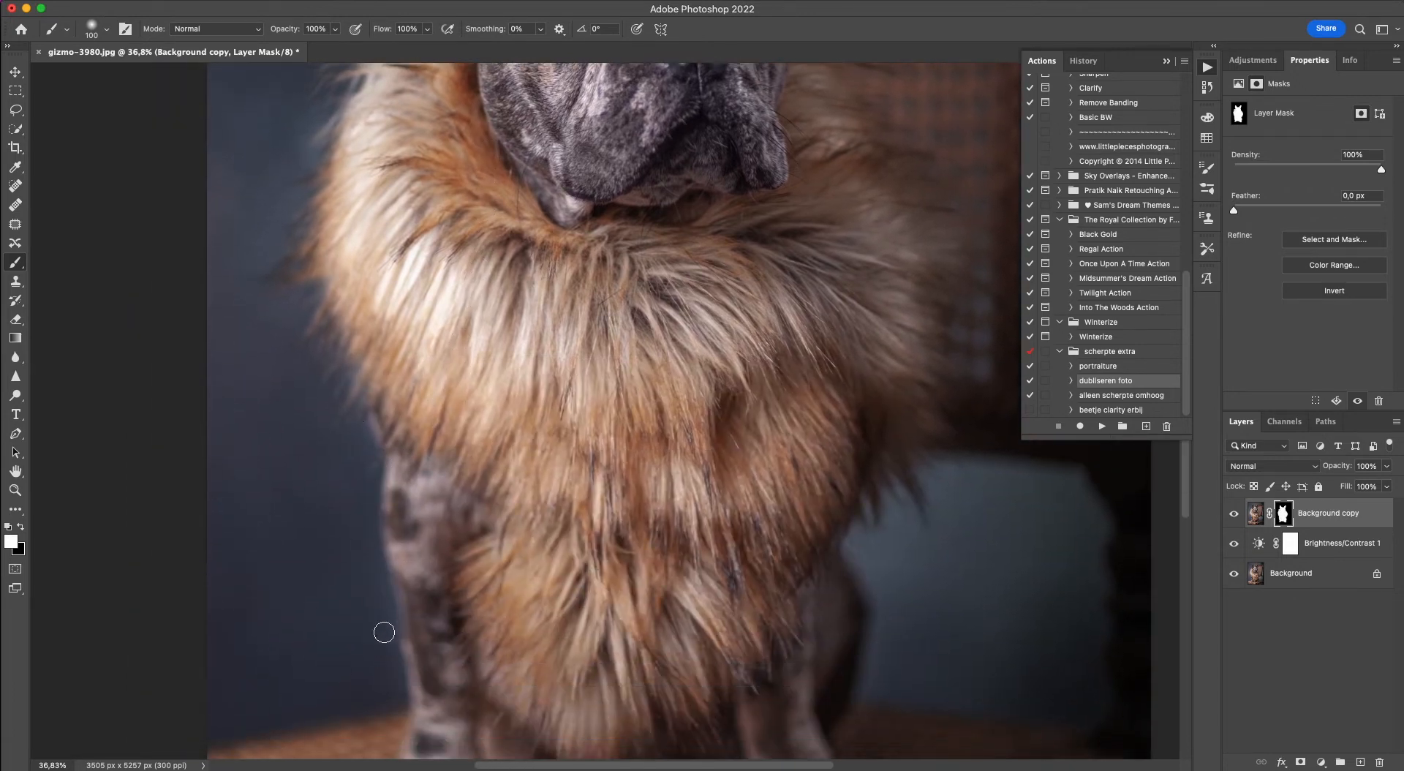
{"action": "key", "text": "backslash"}
{"action": "key", "text": "backslash"}
{"action": "left_click_drag", "start_coordinate": [370, 557], "coordinate": [382, 590]}
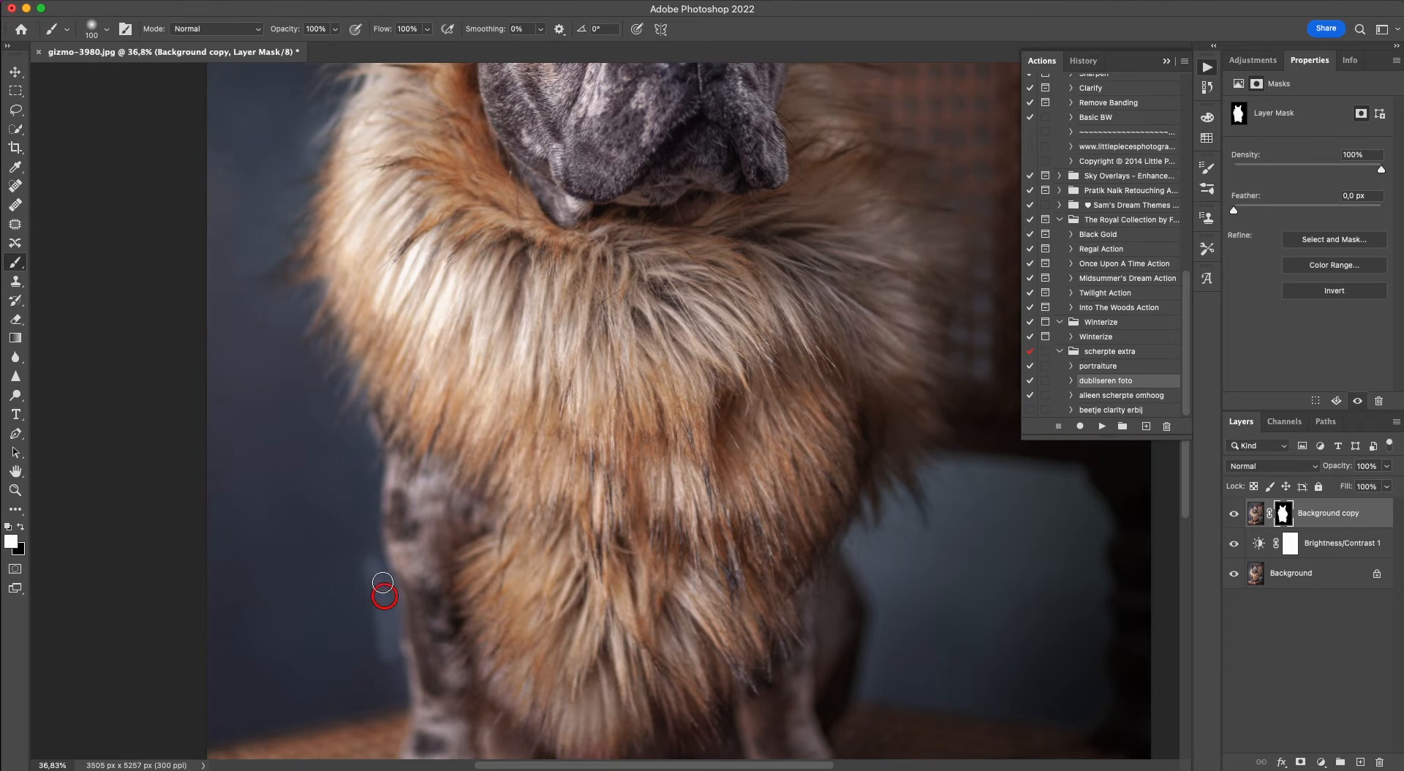
{"action": "key", "text": "backslash"}
{"action": "key", "text": "x"}
{"action": "mouse_move", "coordinate": [390, 657]}
{"action": "left_mouse_down"}
{"action": "mouse_move", "coordinate": [366, 552]}
{"action": "mouse_move", "coordinate": [398, 695]}
{"action": "mouse_move", "coordinate": [370, 457]}
{"action": "mouse_move", "coordinate": [371, 478]}
{"action": "mouse_move", "coordinate": [339, 394]}
{"action": "mouse_move", "coordinate": [340, 384]}
{"action": "left_mouse_up"}
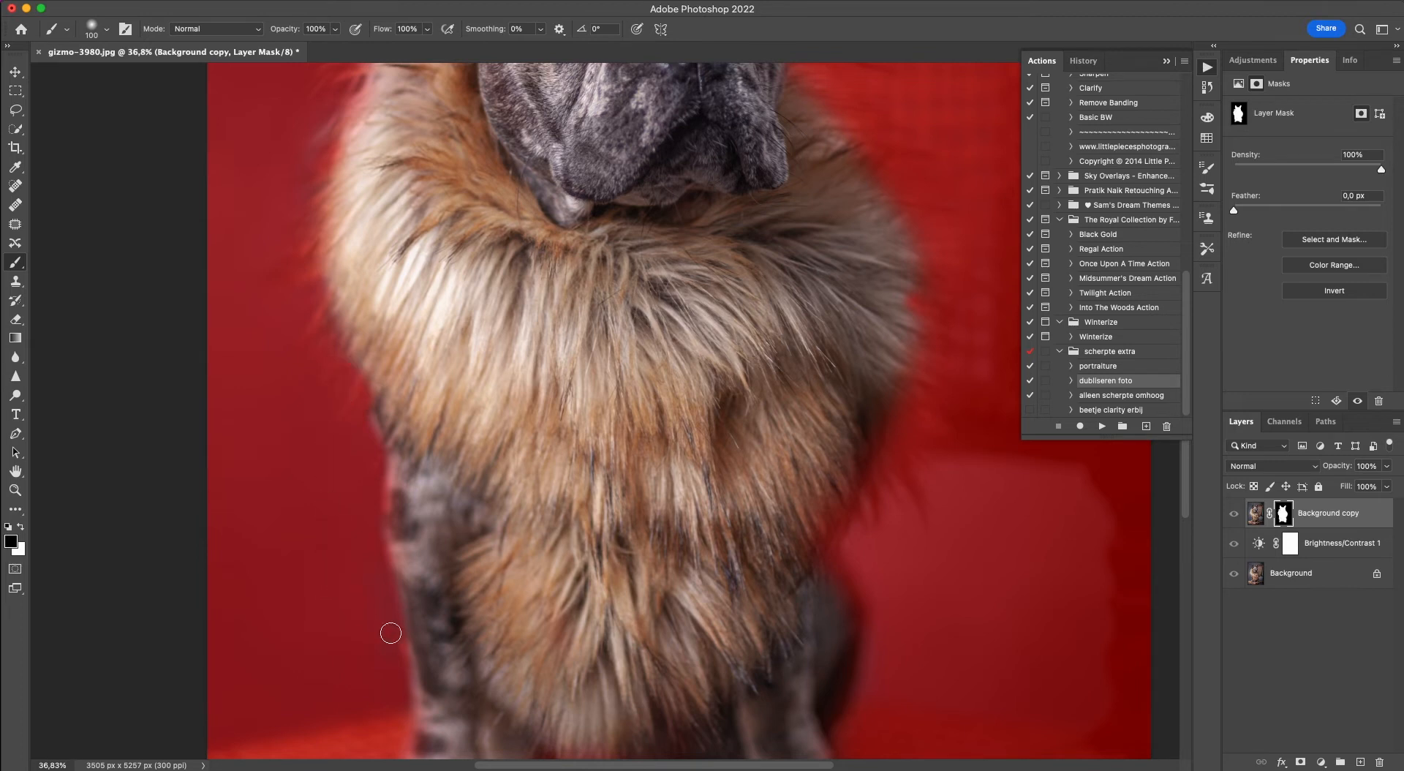
{"action": "key", "text": "x"}
{"action": "key", "text": "backslash"}
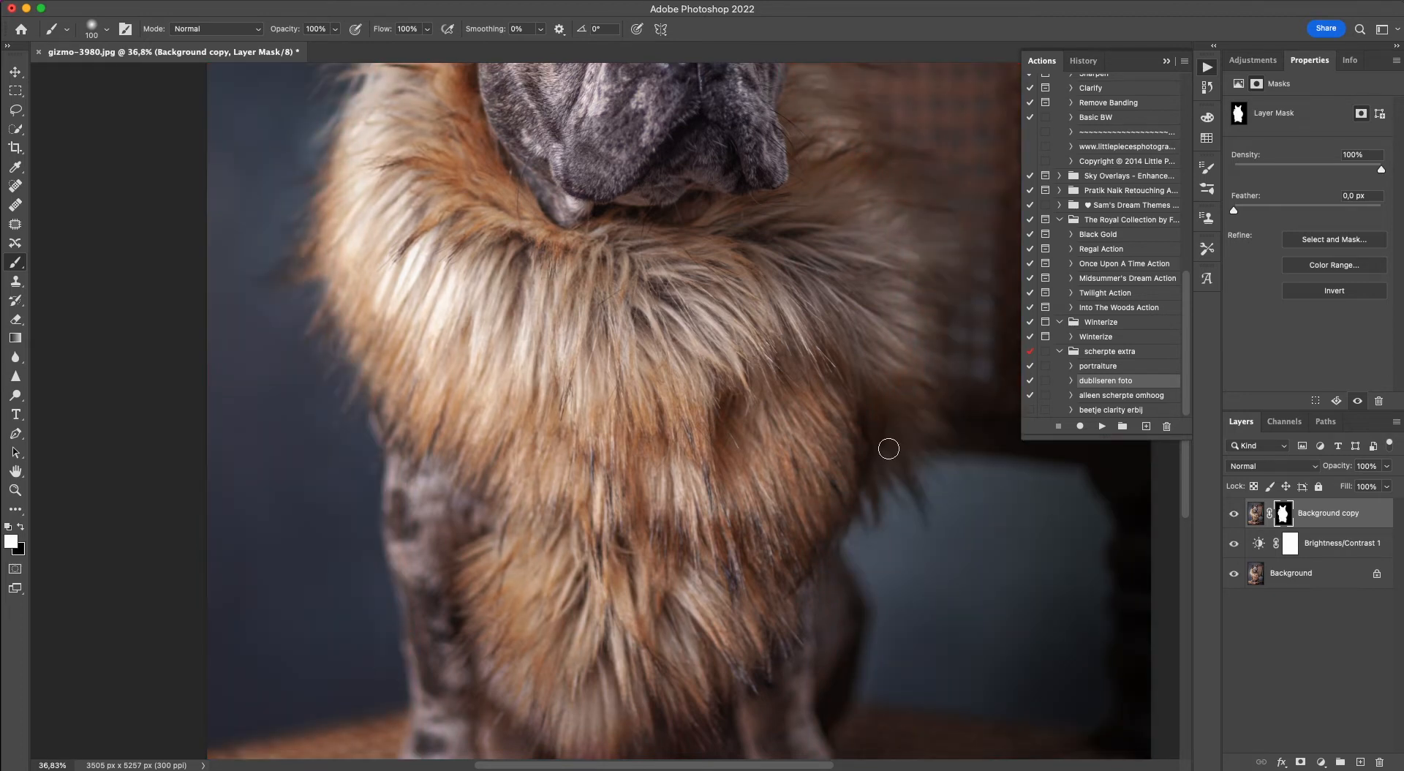
Paint white on the mask over the fur along the collar's chair-side edge.
{"action": "mouse_move", "coordinate": [894, 452]}
{"action": "left_mouse_down"}
{"action": "mouse_move", "coordinate": [856, 374]}
{"action": "mouse_move", "coordinate": [904, 414]}
{"action": "mouse_move", "coordinate": [897, 381]}
{"action": "mouse_move", "coordinate": [865, 396]}
{"action": "mouse_move", "coordinate": [871, 488]}
{"action": "mouse_move", "coordinate": [853, 592]}
{"action": "mouse_move", "coordinate": [908, 486]}
{"action": "left_mouse_up"}
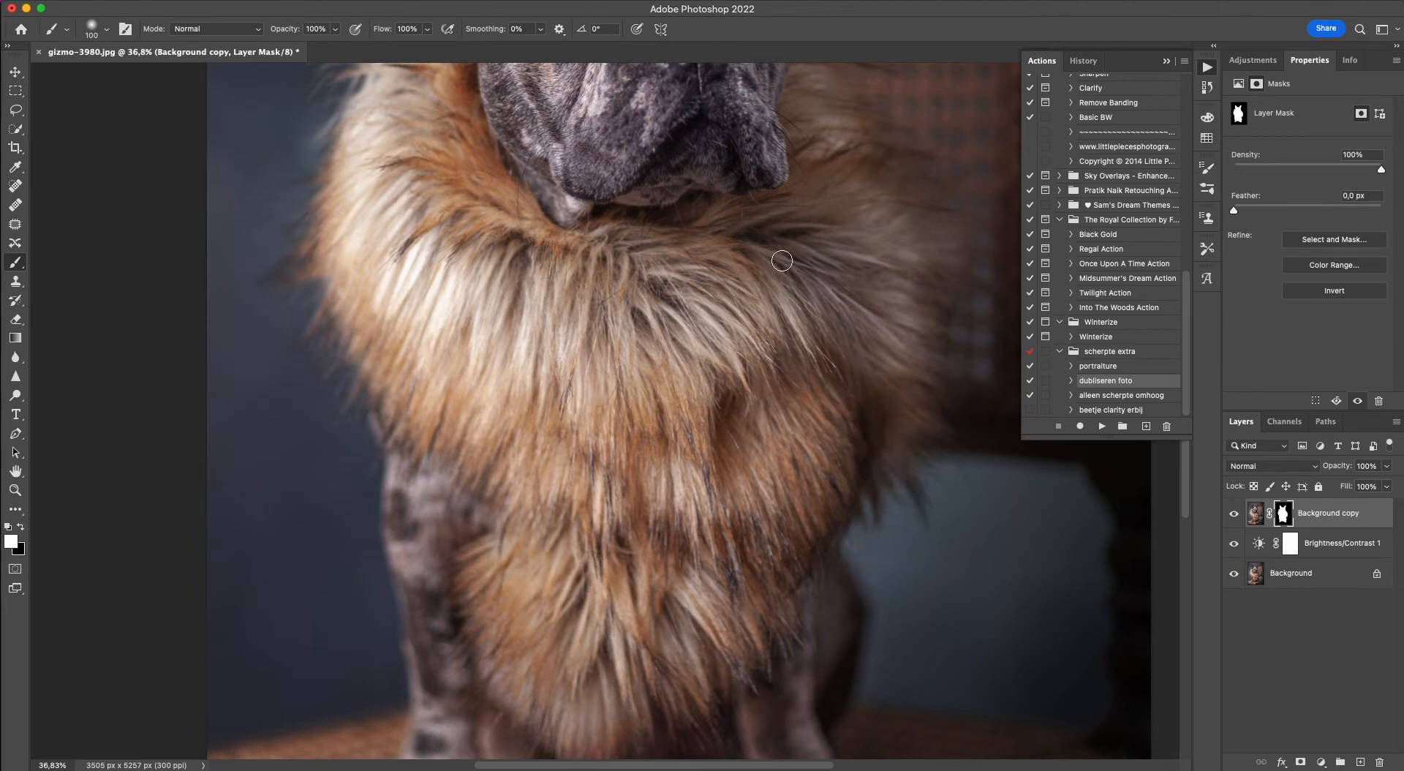
{"action": "left_click_drag", "start_coordinate": [879, 425], "coordinate": [871, 402]}
{"action": "left_click", "coordinate": [909, 254]}
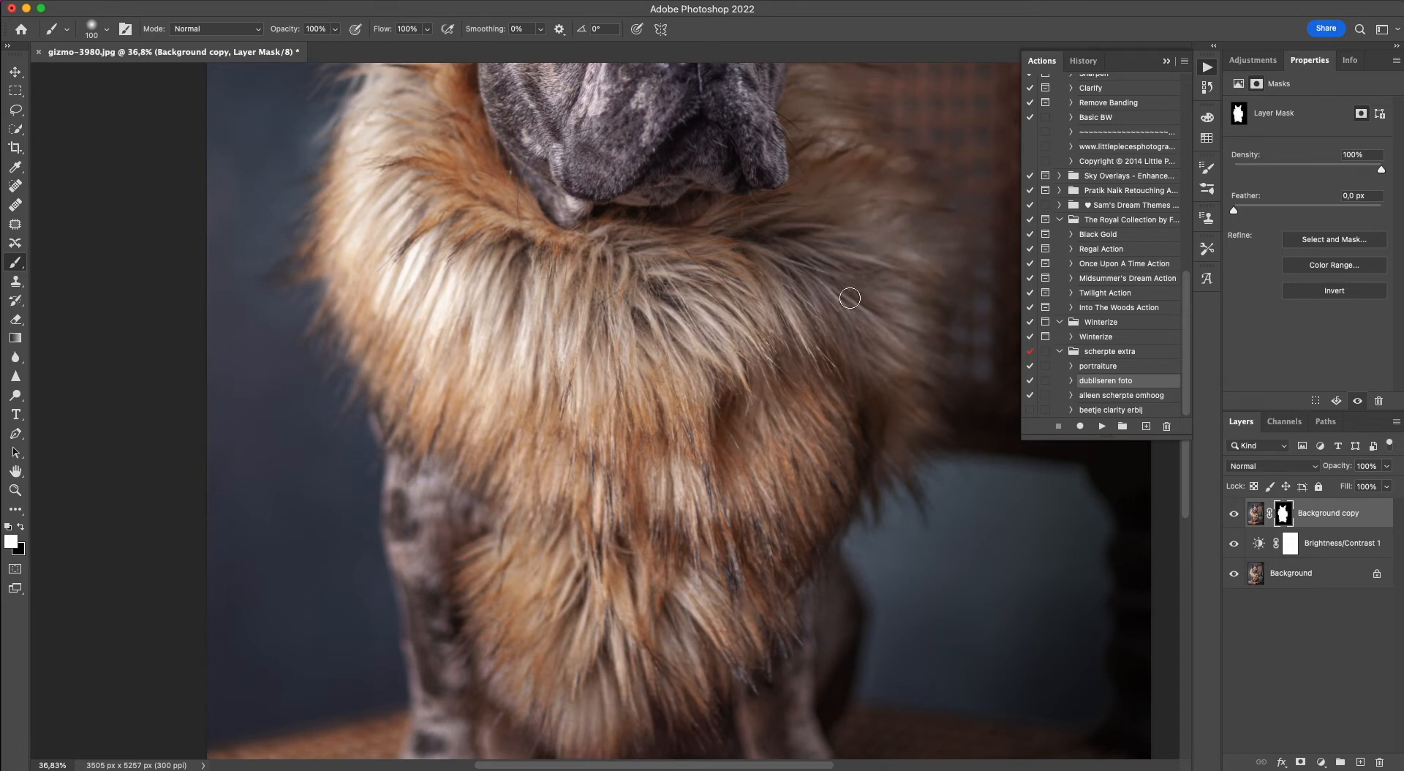
{"action": "left_click", "coordinate": [915, 288]}
Dab white on the mask over the fur tips on both sides of the collar with a 40 px brush at 28% opacity.
{"action": "scroll", "coordinate": [252, 368], "scroll_direction": "up", "scroll_amount": 4}
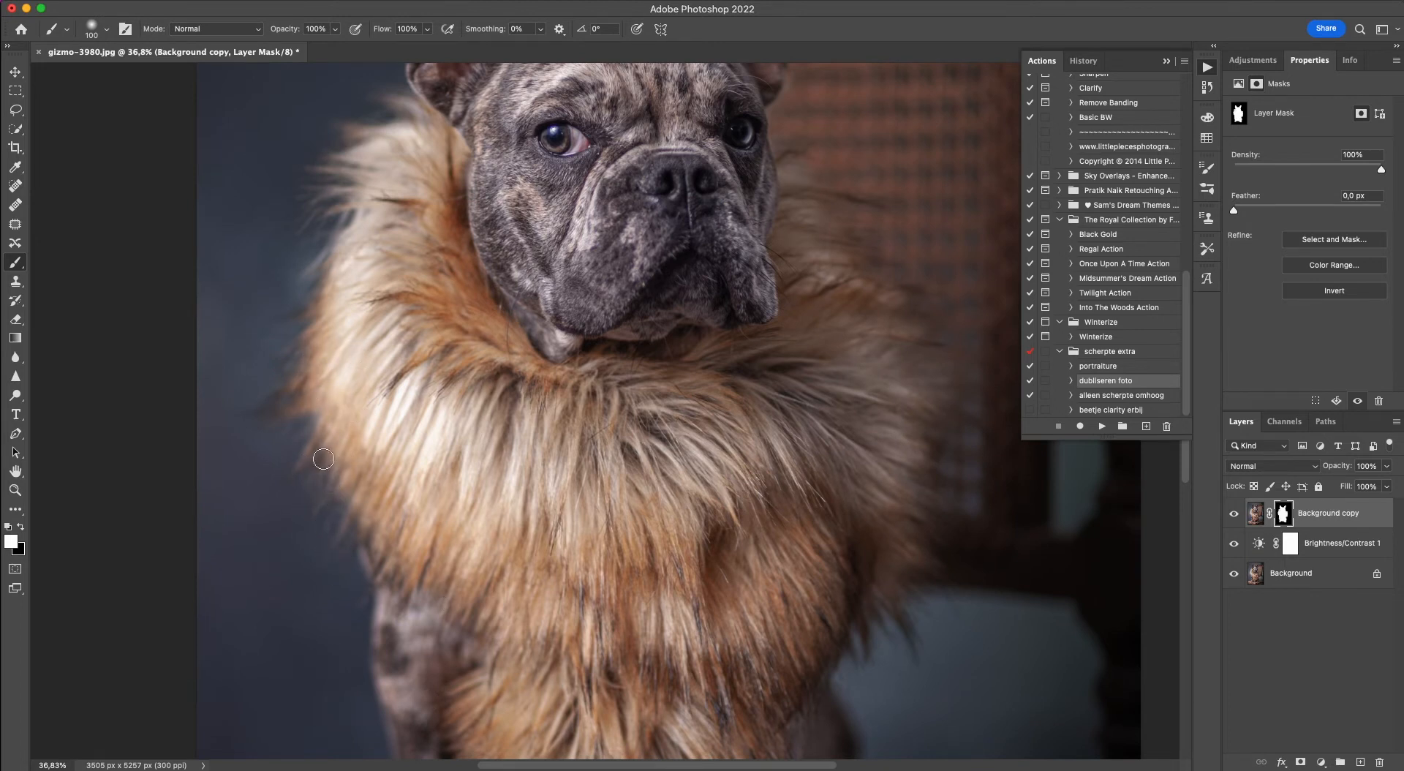
{"action": "key", "text": "bracketleft"}
{"action": "key", "text": "bracketleft"}
{"action": "key", "text": "bracketleft"}
{"action": "key", "text": "bracketleft"}
{"action": "left_click", "coordinate": [335, 28]}
{"action": "left_click_drag", "start_coordinate": [339, 44], "coordinate": [288, 48]}
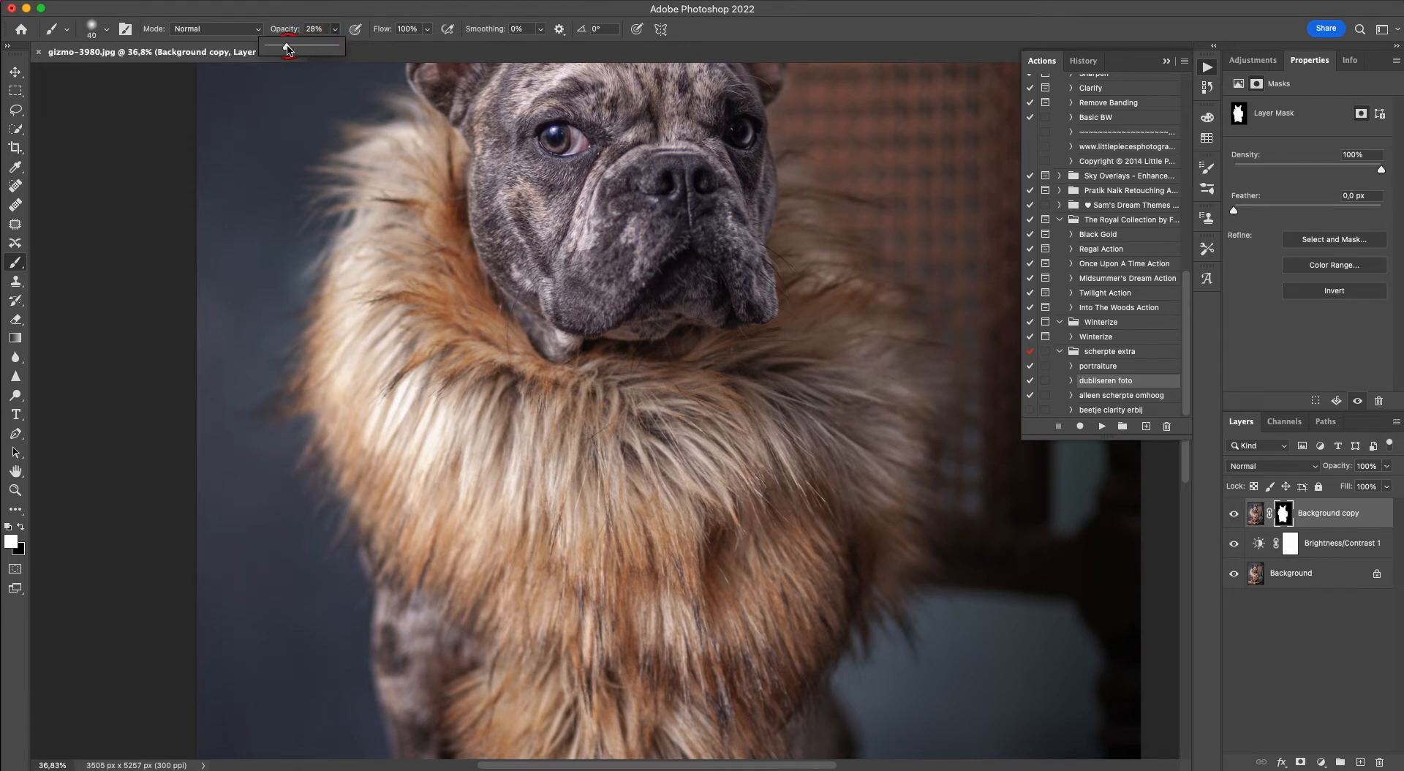
{"action": "left_click", "coordinate": [320, 423]}
{"action": "left_click", "coordinate": [325, 500]}
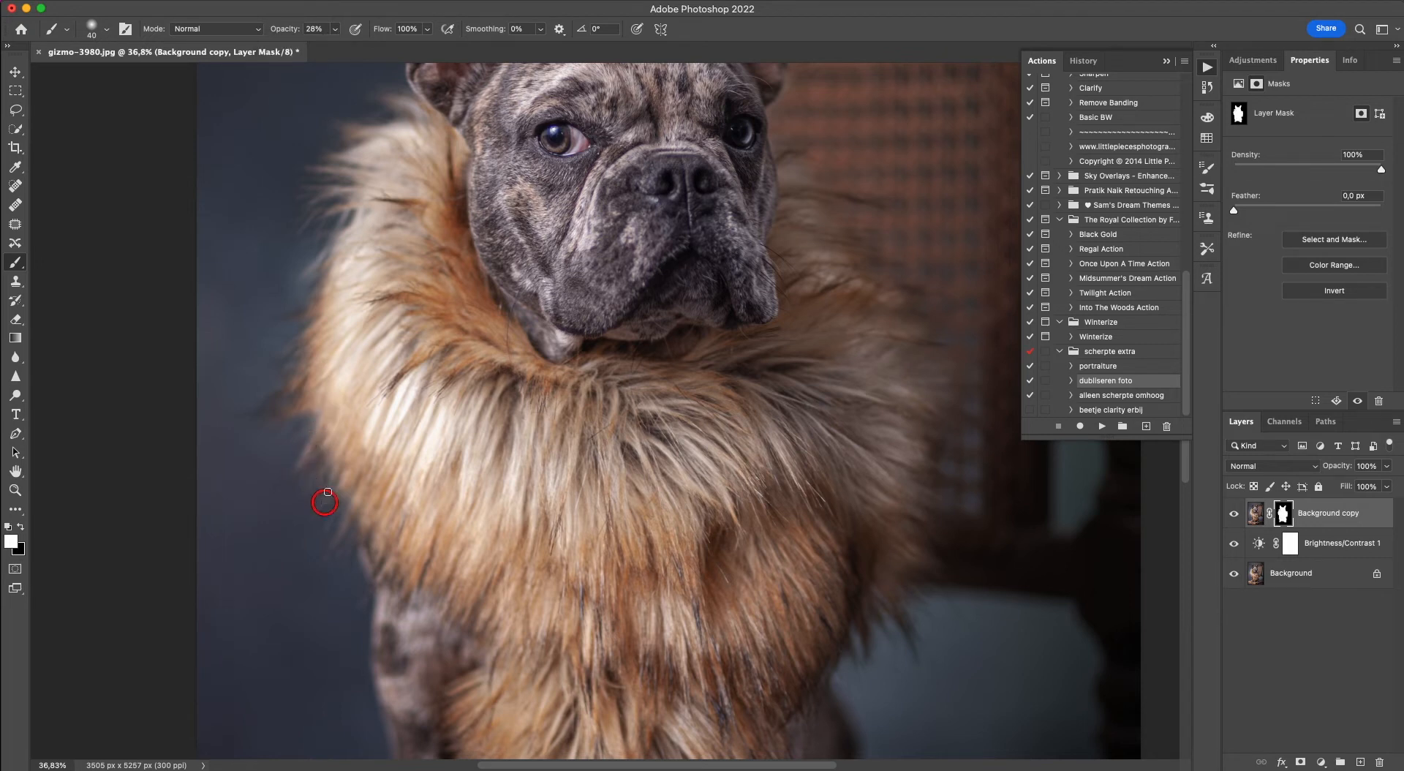
{"action": "left_click", "coordinate": [357, 540]}
{"action": "left_click", "coordinate": [294, 384]}
{"action": "left_click", "coordinate": [355, 360]}
{"action": "left_click", "coordinate": [893, 332]}
{"action": "left_click", "coordinate": [859, 283]}
{"action": "left_click_drag", "start_coordinate": [324, 199], "coordinate": [348, 182]}
Paint black at 28% opacity on the mask beside the collar's outer edge and touch up the lower fur on the chair side.
{"action": "key", "text": "backslash"}
{"action": "key", "text": "x"}
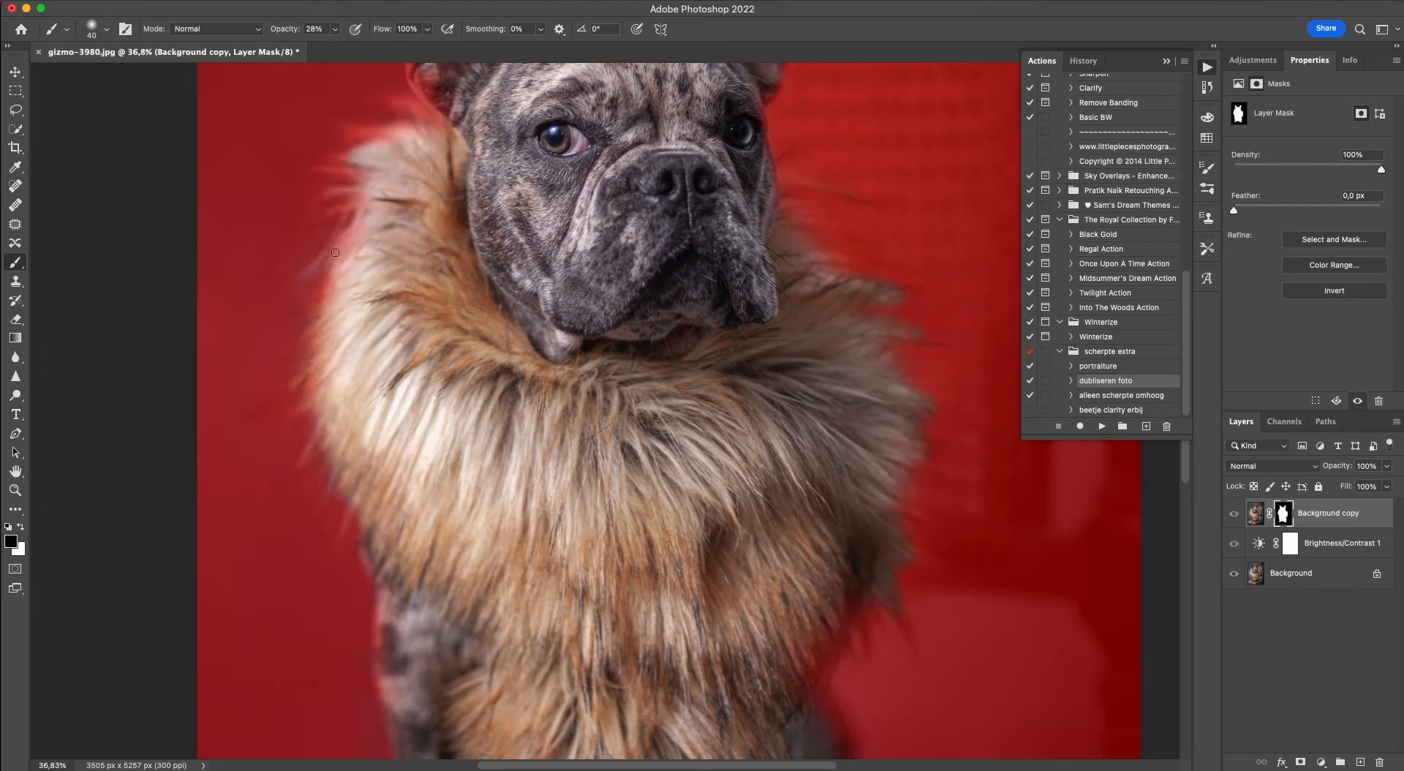
{"action": "left_click_drag", "start_coordinate": [291, 298], "coordinate": [297, 294]}
{"action": "key", "text": "backslash"}
{"action": "key", "text": "backslash"}
{"action": "key", "text": "backslash"}
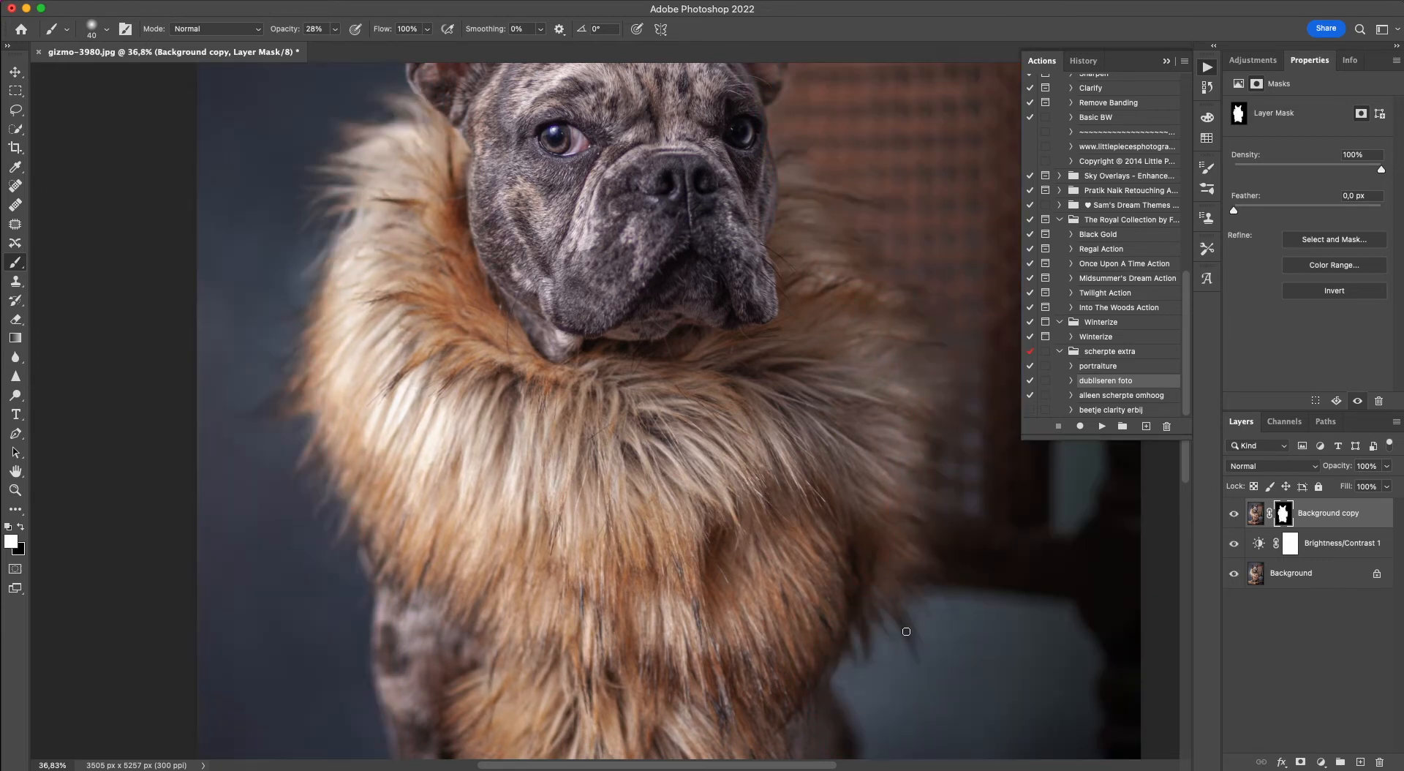
{"action": "key", "text": "x"}
{"action": "left_click", "coordinate": [853, 538]}
{"action": "left_click", "coordinate": [854, 598]}
Paint white on the mask over the front of the stool with a 300 px brush at 28% opacity.
{"action": "scroll", "coordinate": [516, 575], "scroll_direction": "down", "scroll_amount": 10}
{"action": "scroll", "coordinate": [516, 575], "scroll_direction": "left", "scroll_amount": 3}
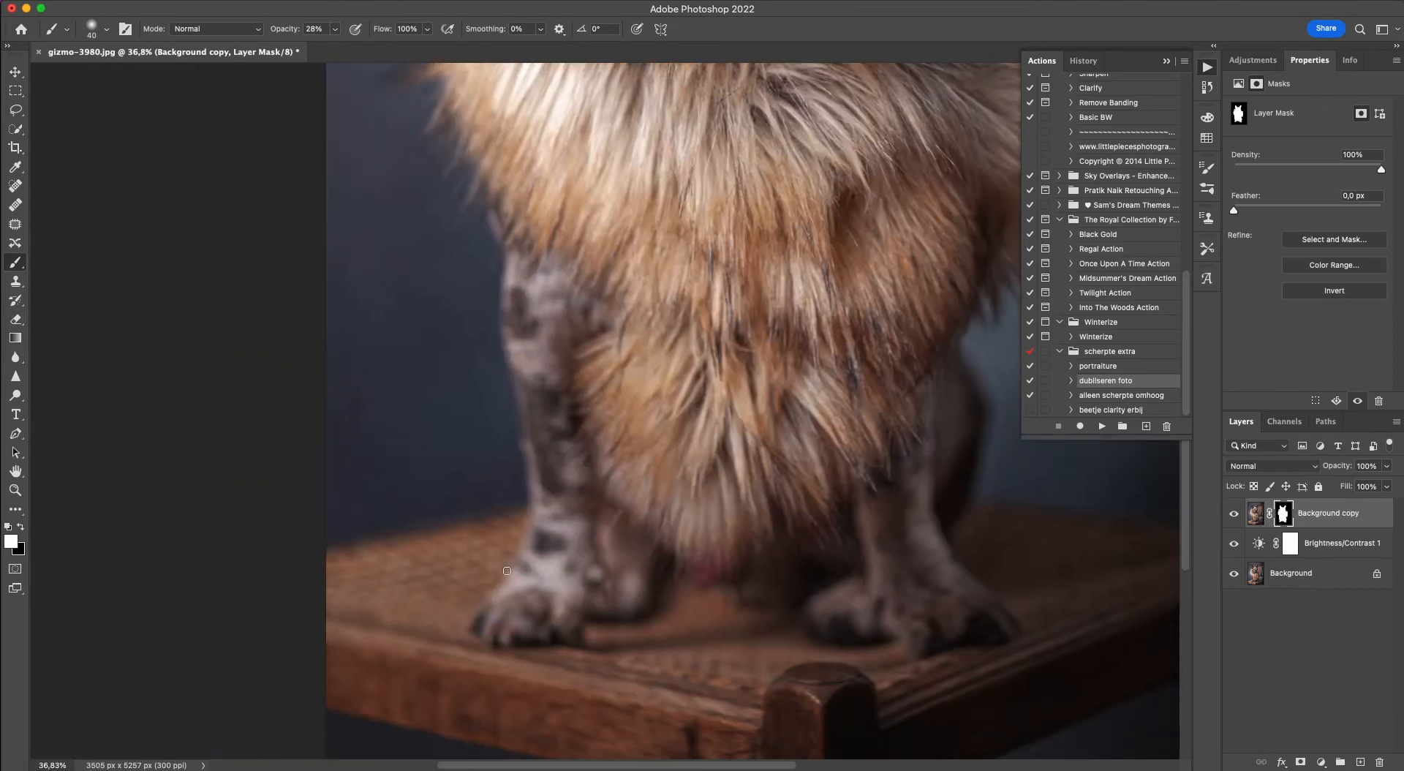
{"action": "scroll", "coordinate": [512, 582], "scroll_direction": "up", "scroll_amount": 6}
{"action": "scroll", "coordinate": [513, 582], "scroll_direction": "right", "scroll_amount": 3}
{"action": "scroll", "coordinate": [512, 583], "scroll_direction": "down", "scroll_amount": 9}
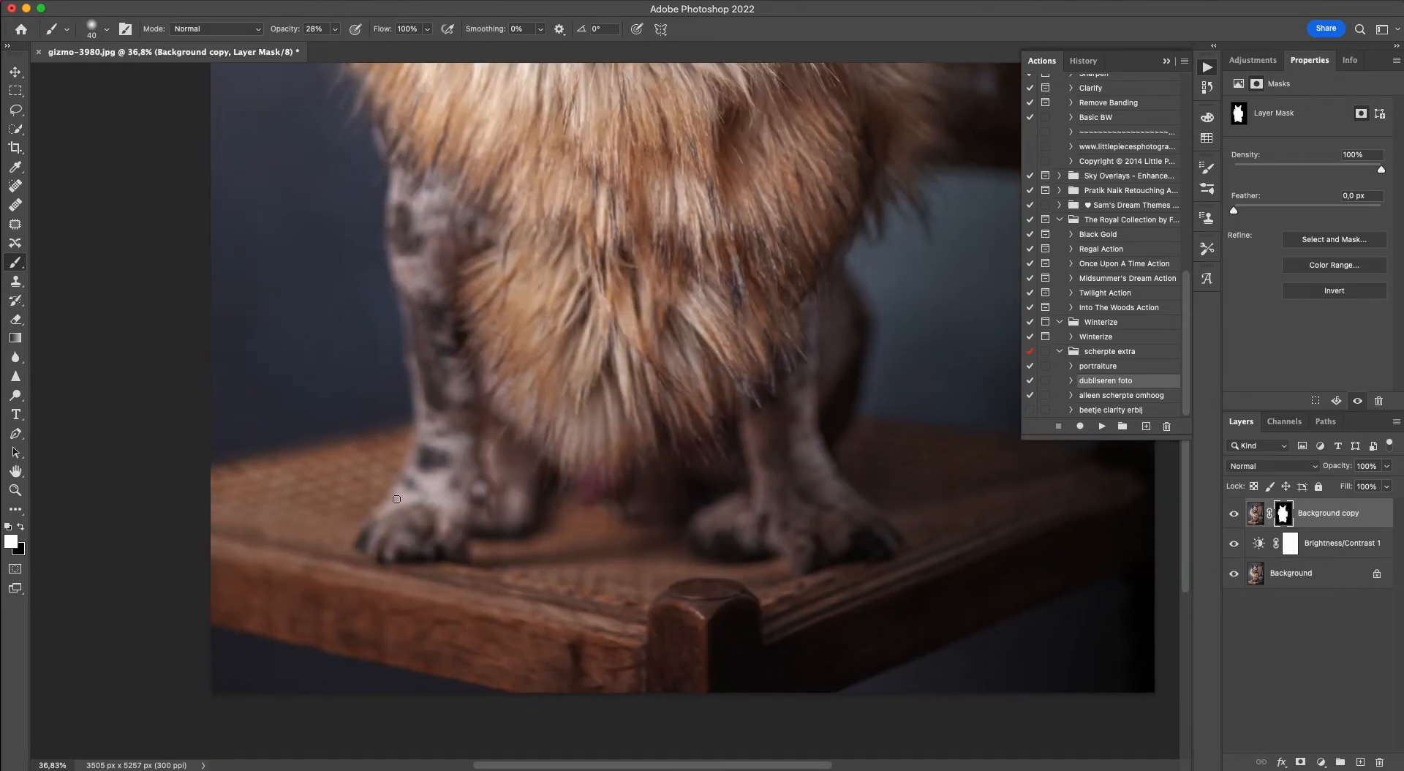
{"action": "scroll", "coordinate": [388, 494], "scroll_direction": "up", "scroll_amount": 6}
{"action": "scroll", "coordinate": [526, 493], "scroll_direction": "down", "scroll_amount": 5}
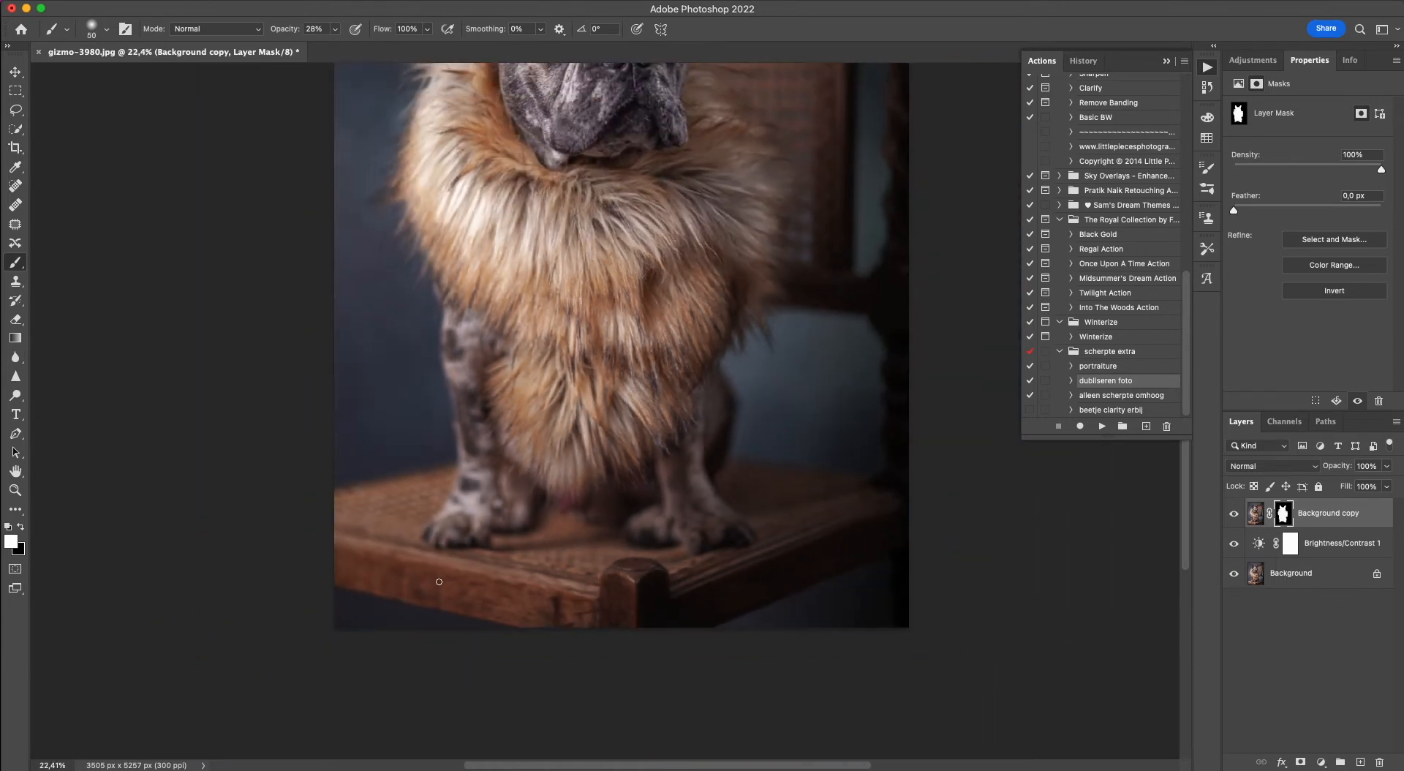
{"action": "key", "text": "bracketright"}
{"action": "key", "text": "bracketright"}
{"action": "key", "text": "bracketright"}
{"action": "key", "text": "bracketright"}
{"action": "key", "text": "bracketright"}
{"action": "mouse_move", "coordinate": [597, 605]}
{"action": "left_mouse_down"}
{"action": "mouse_move", "coordinate": [432, 578]}
{"action": "mouse_move", "coordinate": [390, 549]}
{"action": "mouse_move", "coordinate": [362, 556]}
{"action": "mouse_move", "coordinate": [614, 618]}
{"action": "left_mouse_up"}
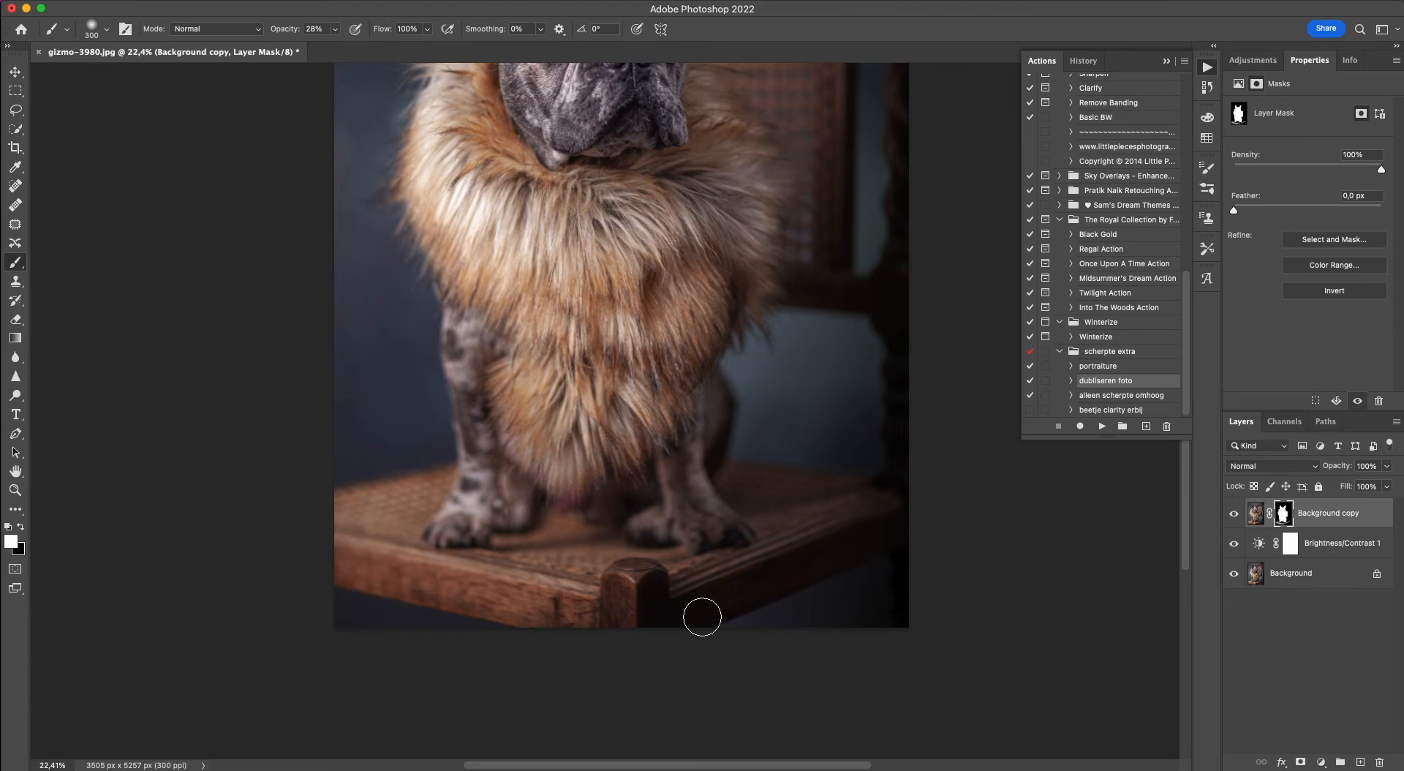
Compare the image with the Brightness/Contrast 1 and Background copy layers each hidden and shown.
{"action": "left_click", "coordinate": [1235, 545]}
{"action": "left_click", "coordinate": [1234, 549]}
{"action": "left_click", "coordinate": [1233, 513]}
{"action": "left_click", "coordinate": [1234, 513]}
{"action": "scroll", "coordinate": [389, 226], "scroll_direction": "up", "scroll_amount": 5}
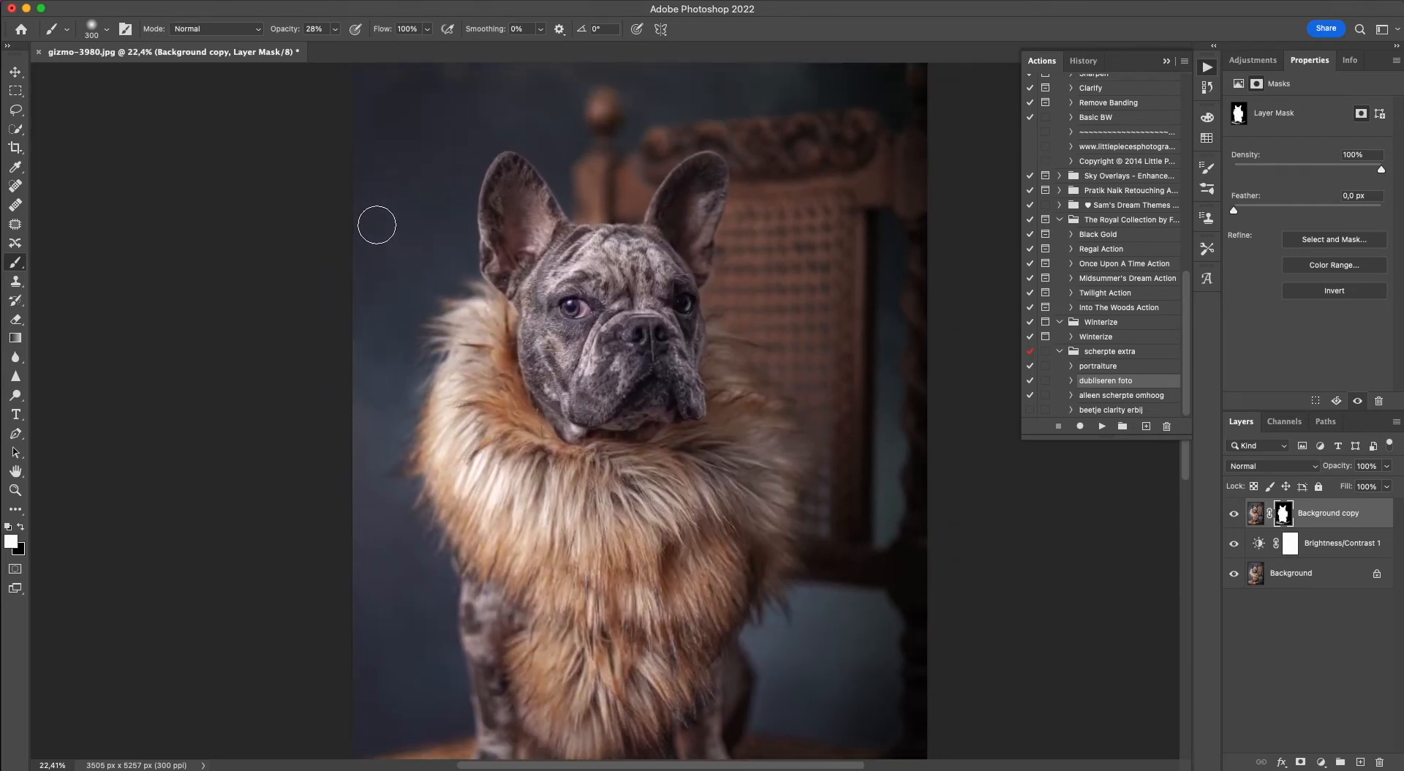
Add a brightening Curves adjustment layer at the top with a point at Input 103, Output 143, and invert its mask to black.
{"action": "left_click", "coordinate": [14, 72]}
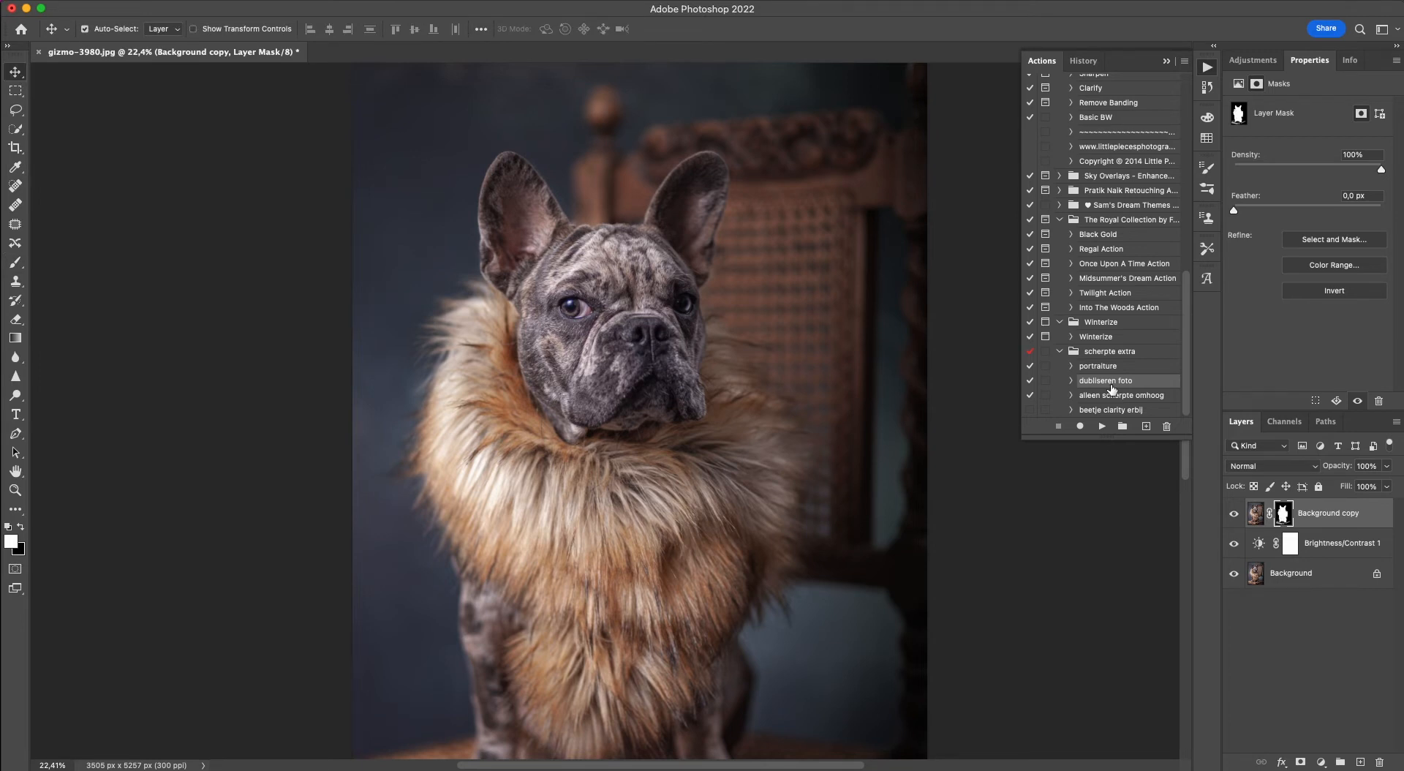
{"action": "left_click", "coordinate": [1252, 59]}
{"action": "left_click", "coordinate": [1299, 93]}
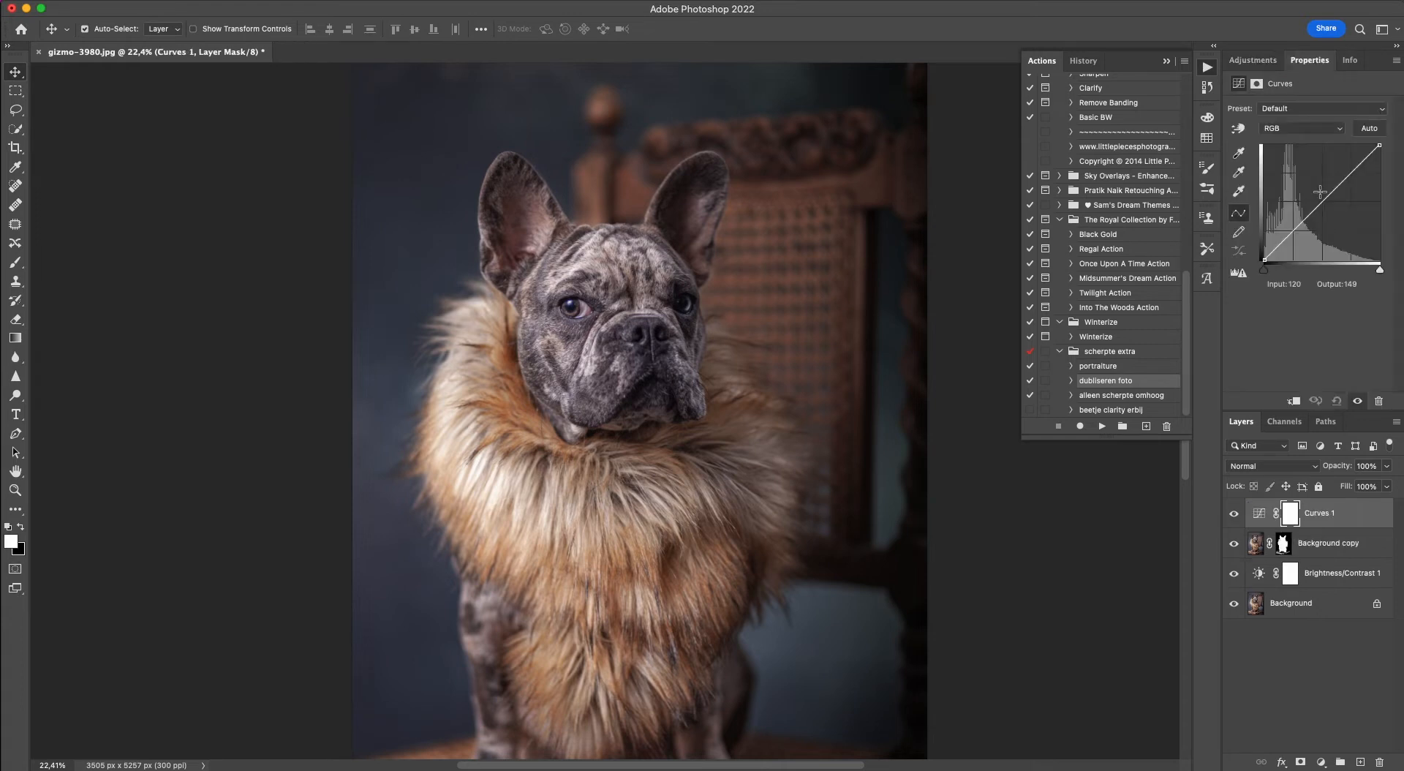
{"action": "left_click_drag", "start_coordinate": [1313, 211], "coordinate": [1310, 196]}
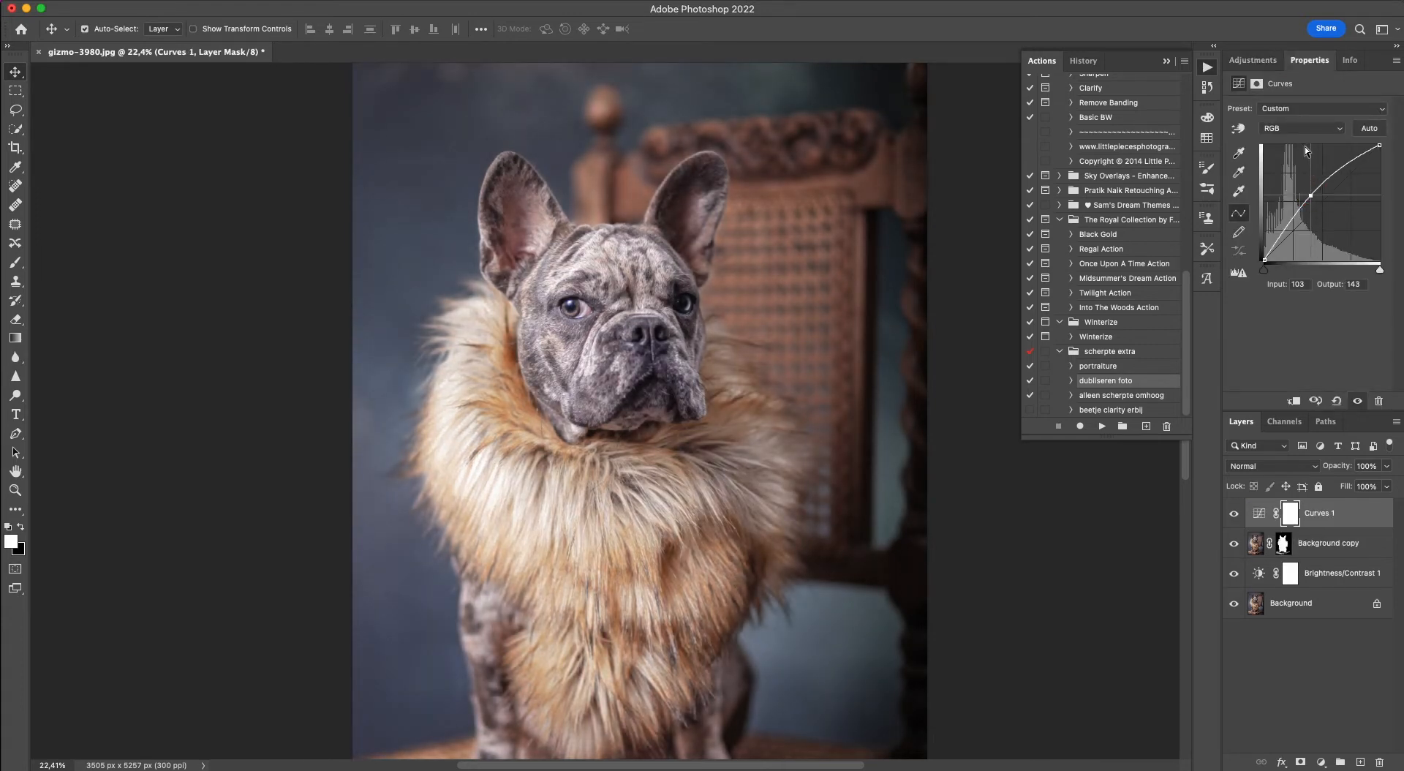
{"action": "left_click", "coordinate": [1257, 84]}
{"action": "left_click", "coordinate": [1328, 293]}
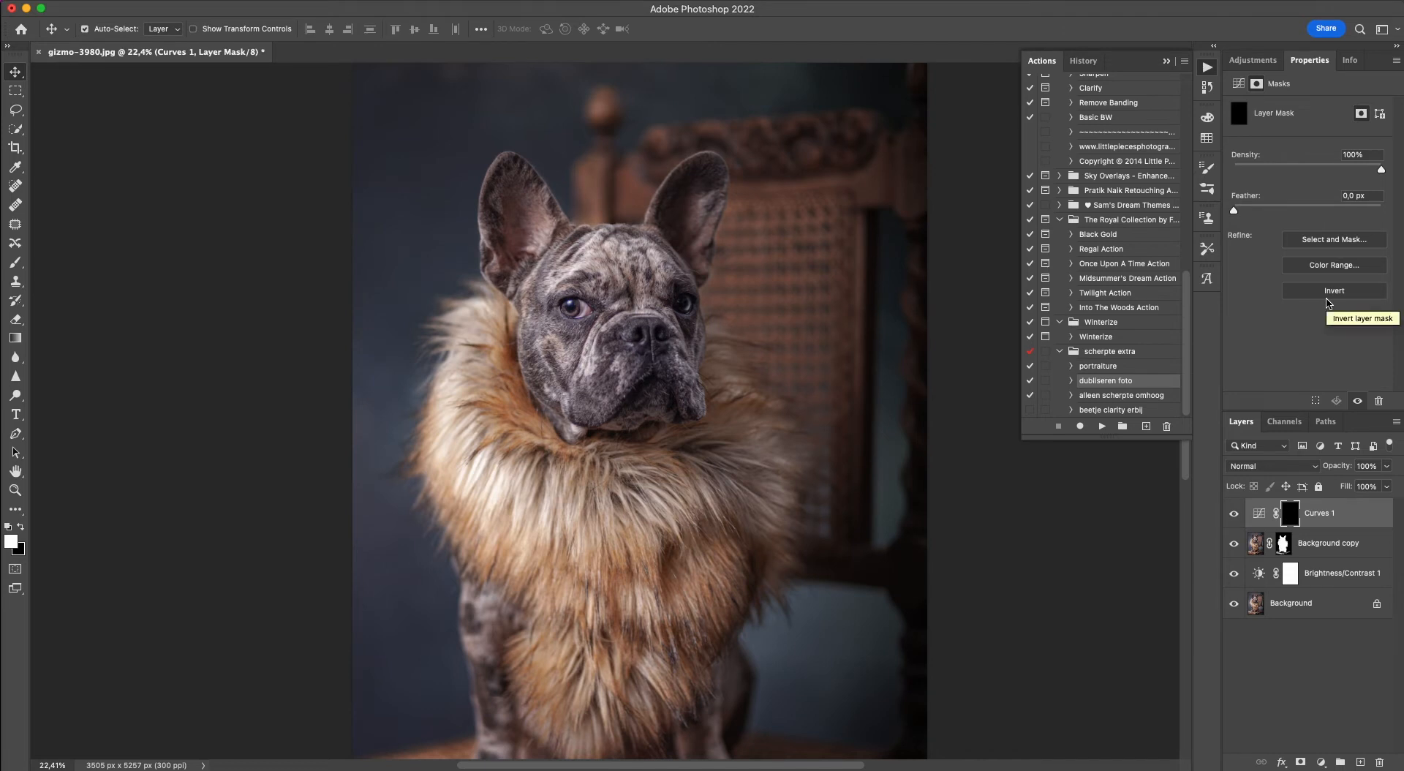
Add a second, darkening Curves adjustment layer with a point at Input 151, Output 107, and invert its mask to black.
{"action": "left_click", "coordinate": [1246, 59]}
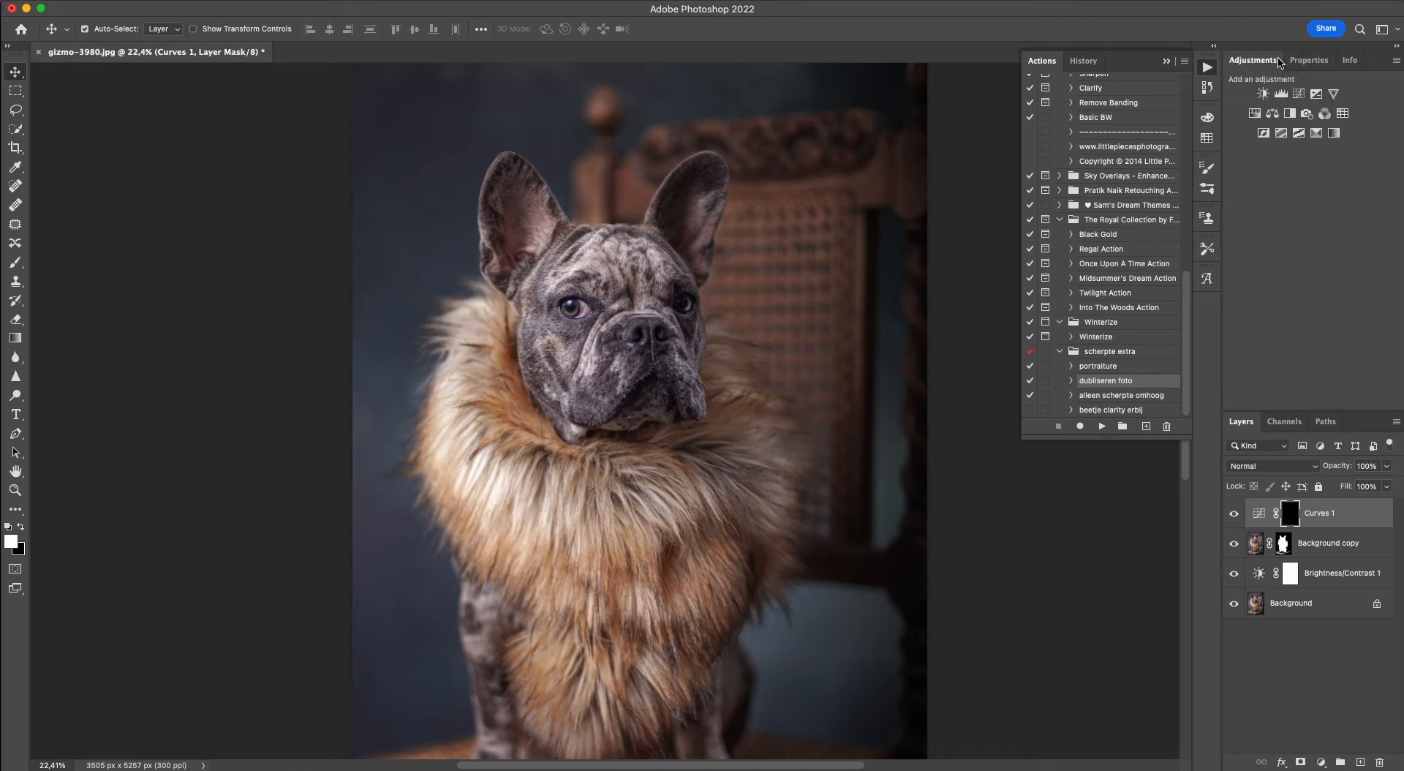
{"action": "left_click", "coordinate": [1316, 94]}
{"action": "left_click_drag", "start_coordinate": [1332, 192], "coordinate": [1332, 211]}
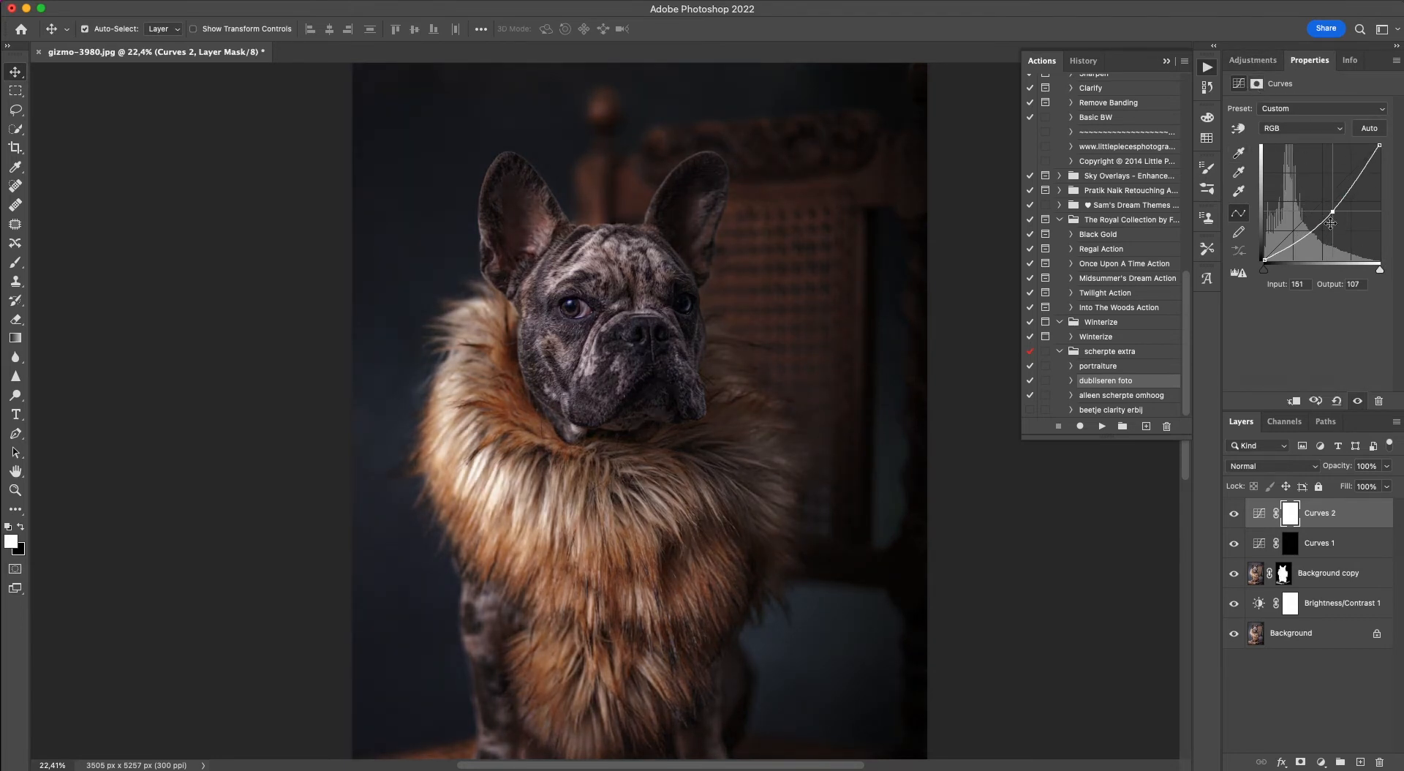
{"action": "left_click", "coordinate": [1254, 84]}
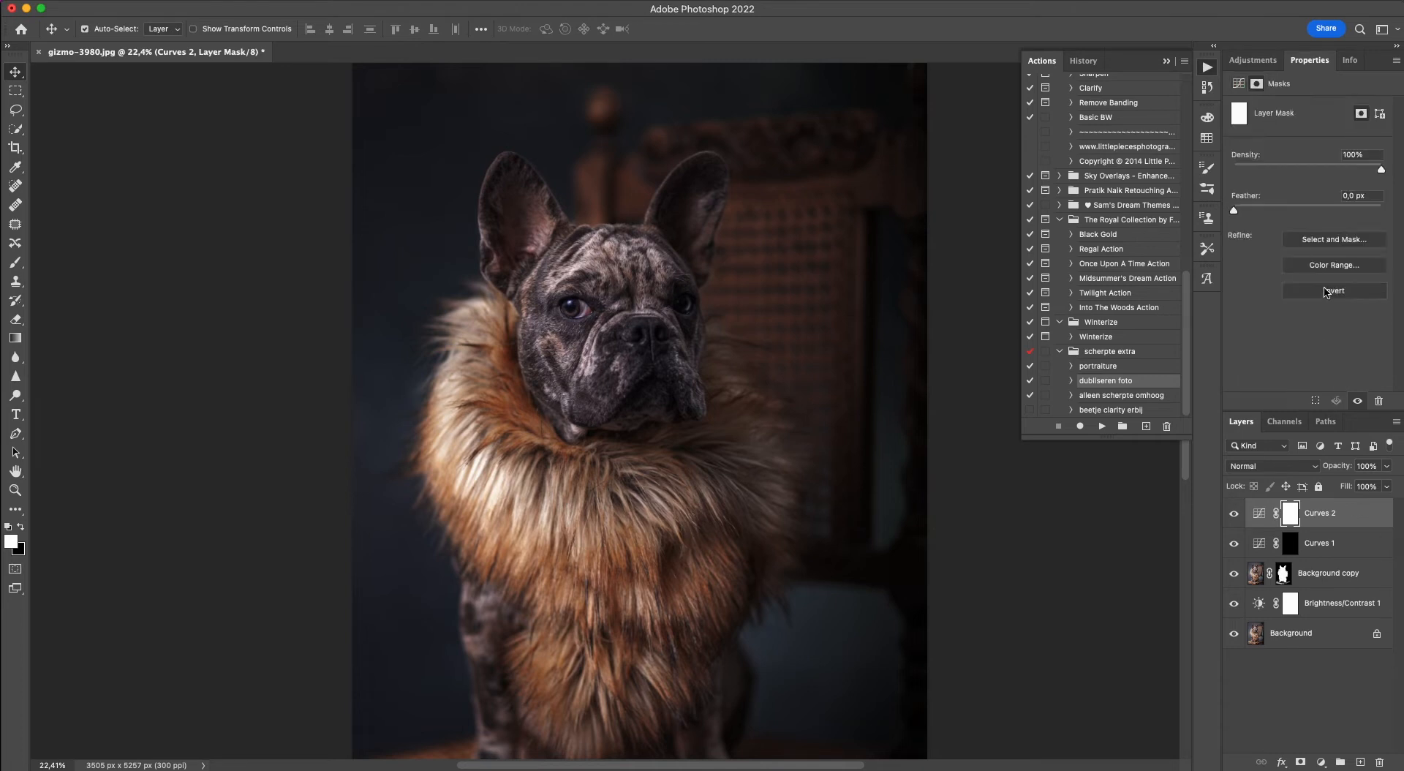
{"action": "left_click", "coordinate": [1325, 291]}
Paint white on the Curves 1 layer mask inside the dog's left-hand ear with a 100 px brush at 21% opacity.
{"action": "left_click", "coordinate": [1319, 550]}
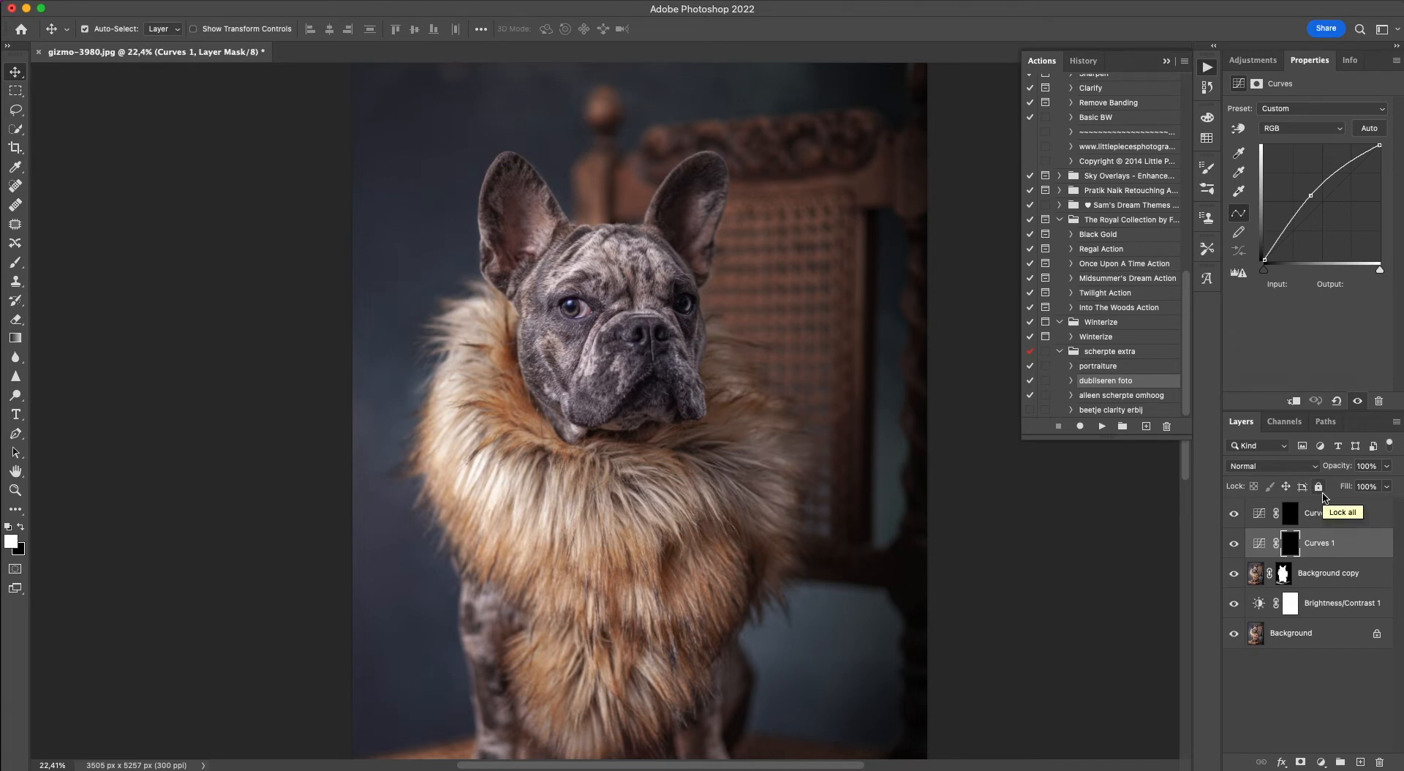
{"action": "left_click", "coordinate": [15, 262]}
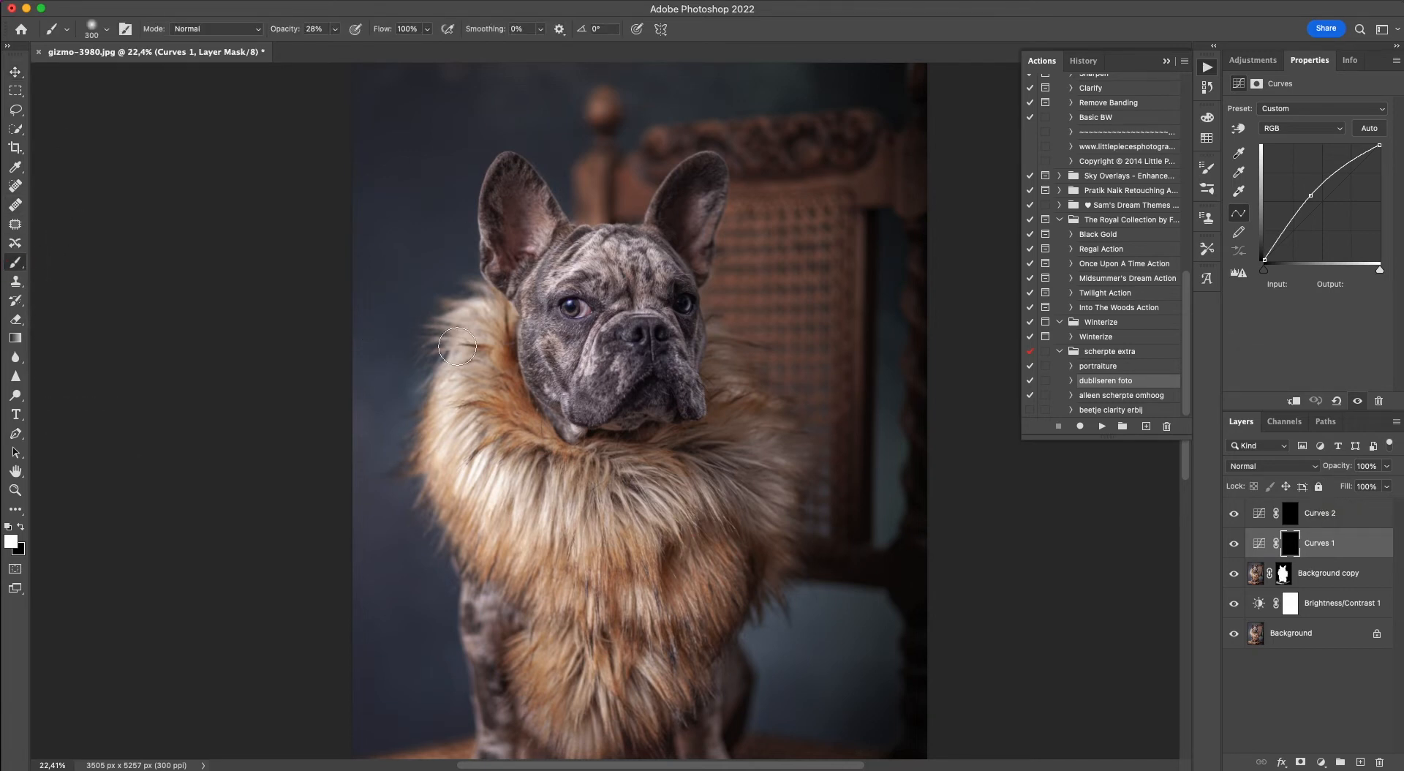
{"action": "scroll", "coordinate": [438, 332], "scroll_direction": "up", "scroll_amount": 5}
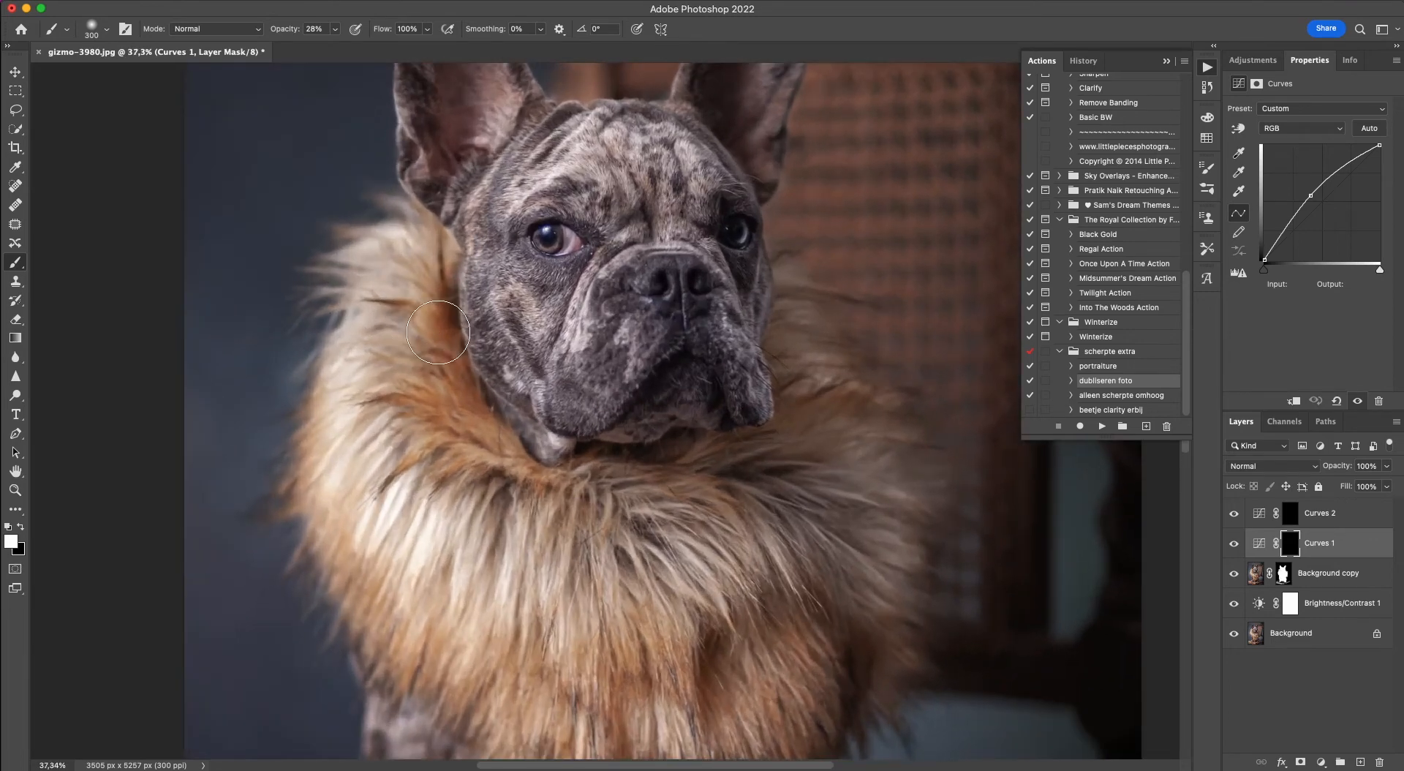
{"action": "scroll", "coordinate": [438, 332], "scroll_direction": "up", "scroll_amount": 4}
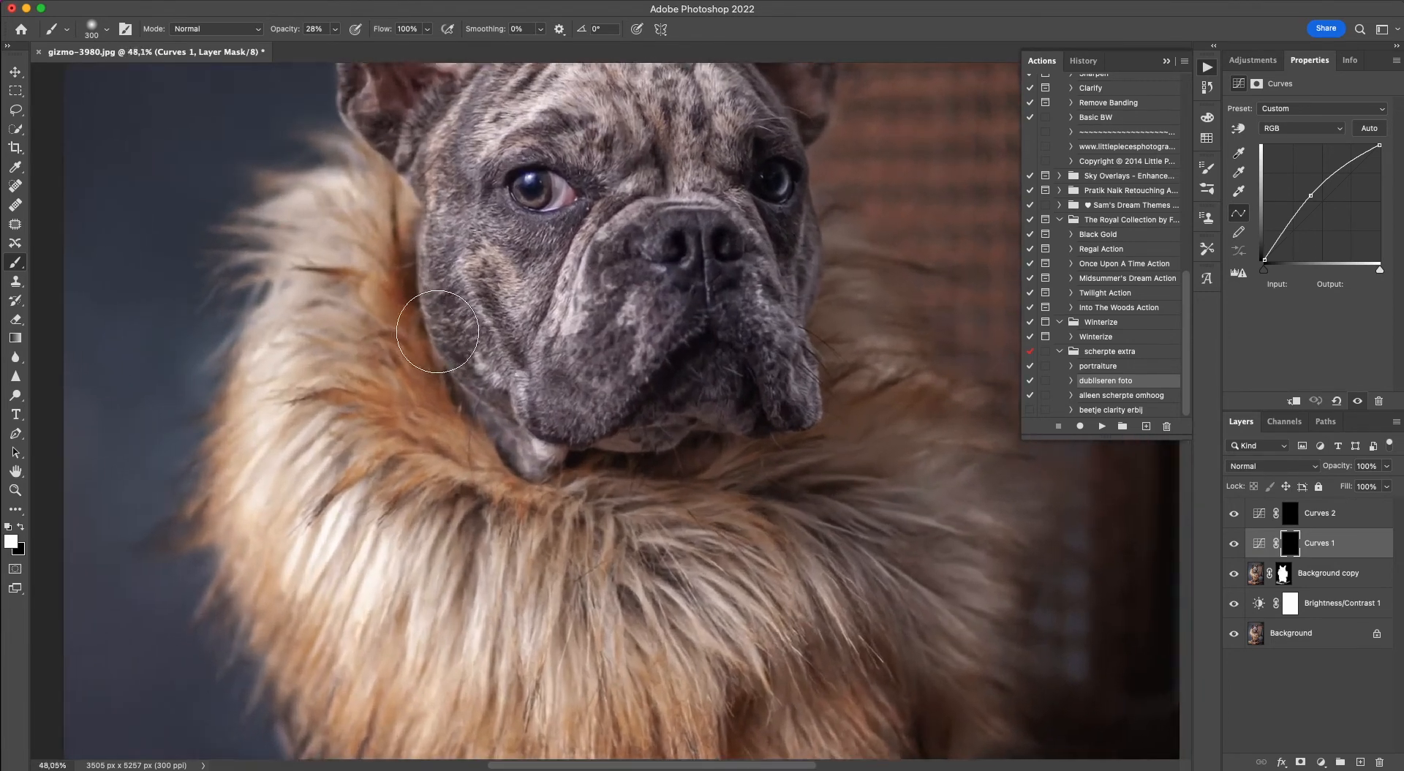
{"action": "key", "text": "bracketleft"}
{"action": "key", "text": "bracketleft"}
{"action": "key", "text": "bracketleft"}
{"action": "key", "text": "bracketleft"}
{"action": "key", "text": "bracketleft"}
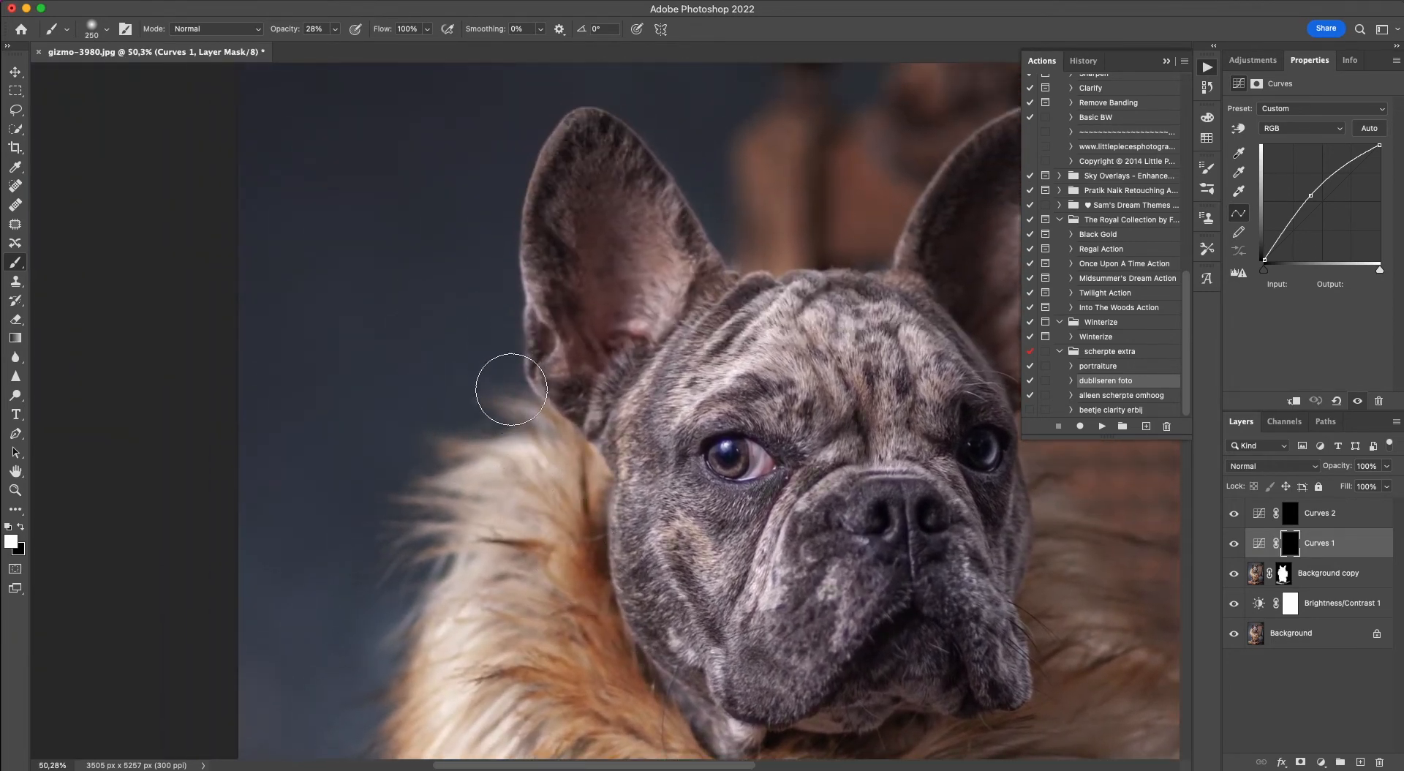
{"action": "left_click", "coordinate": [335, 30]}
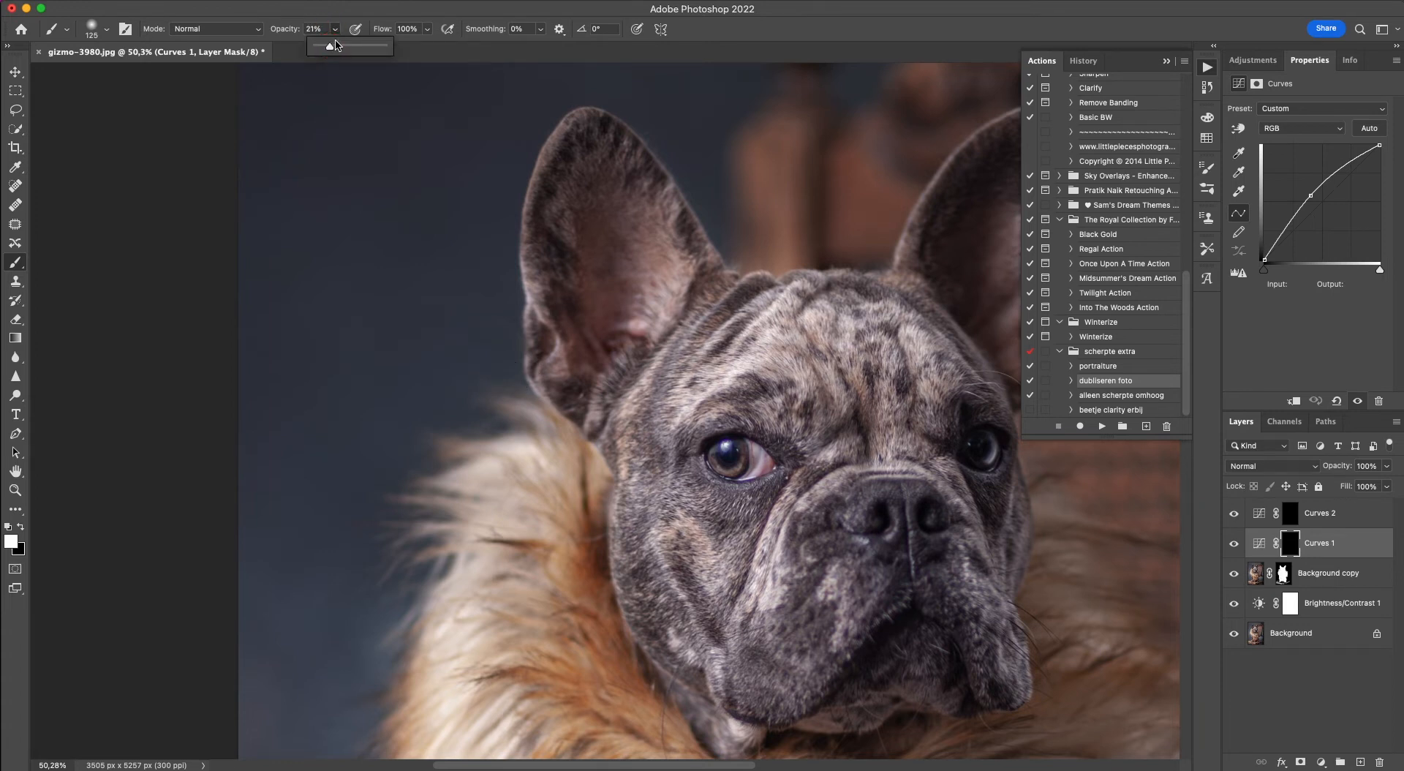
{"action": "key", "text": "bracketleft"}
{"action": "mouse_move", "coordinate": [636, 223]}
{"action": "left_mouse_down"}
{"action": "mouse_move", "coordinate": [653, 300]}
{"action": "mouse_move", "coordinate": [633, 199]}
{"action": "mouse_move", "coordinate": [640, 280]}
{"action": "left_mouse_up"}
{"action": "left_click", "coordinate": [634, 208]}
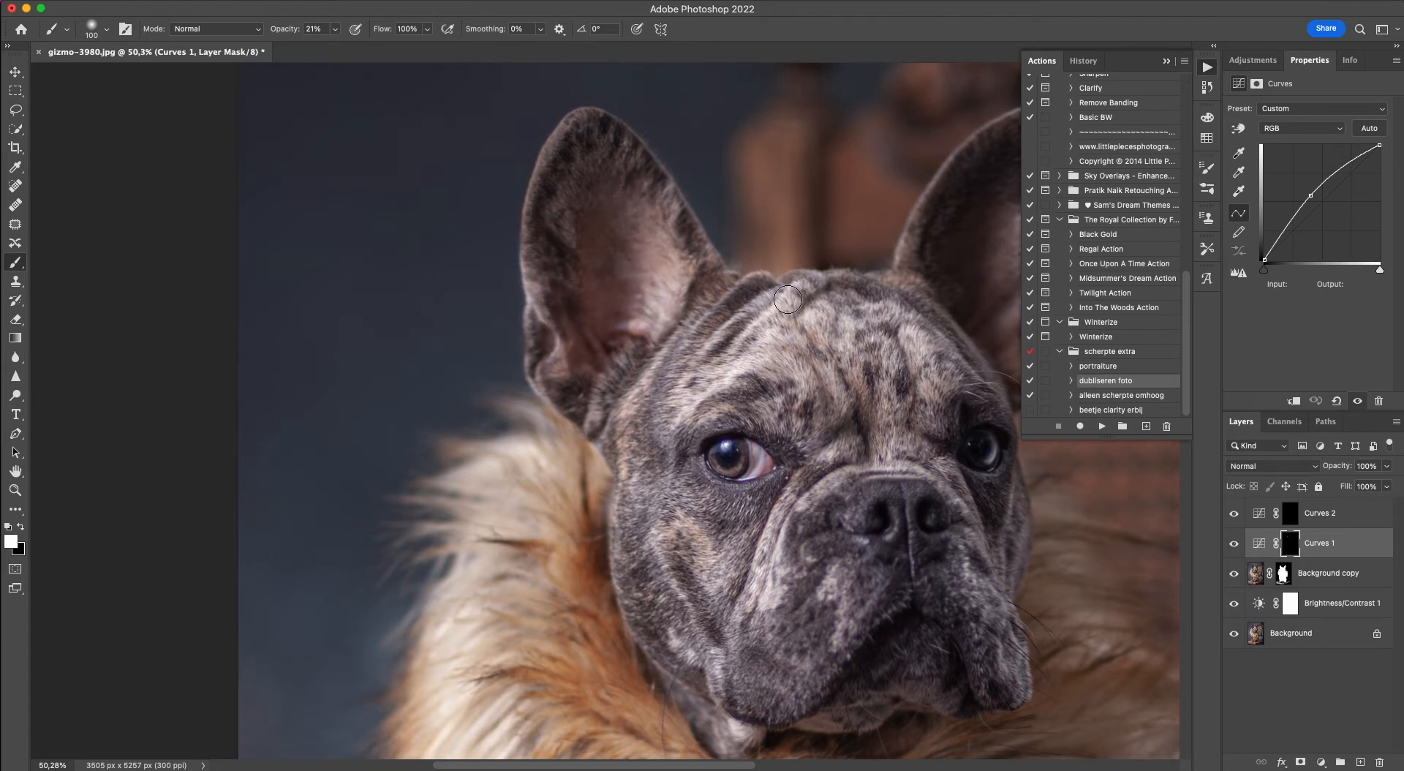
Brighten the light fur on the forehead, brow and cheek by painting white on the Curves 1 mask at 21% opacity.
{"action": "left_click_drag", "start_coordinate": [780, 310], "coordinate": [761, 337]}
{"action": "mouse_move", "coordinate": [750, 521]}
{"action": "left_mouse_down"}
{"action": "mouse_move", "coordinate": [724, 548]}
{"action": "mouse_move", "coordinate": [716, 513]}
{"action": "mouse_move", "coordinate": [641, 497]}
{"action": "mouse_move", "coordinate": [680, 454]}
{"action": "left_mouse_up"}
{"action": "left_click", "coordinate": [835, 410]}
{"action": "left_click", "coordinate": [776, 323]}
{"action": "left_click", "coordinate": [942, 348]}
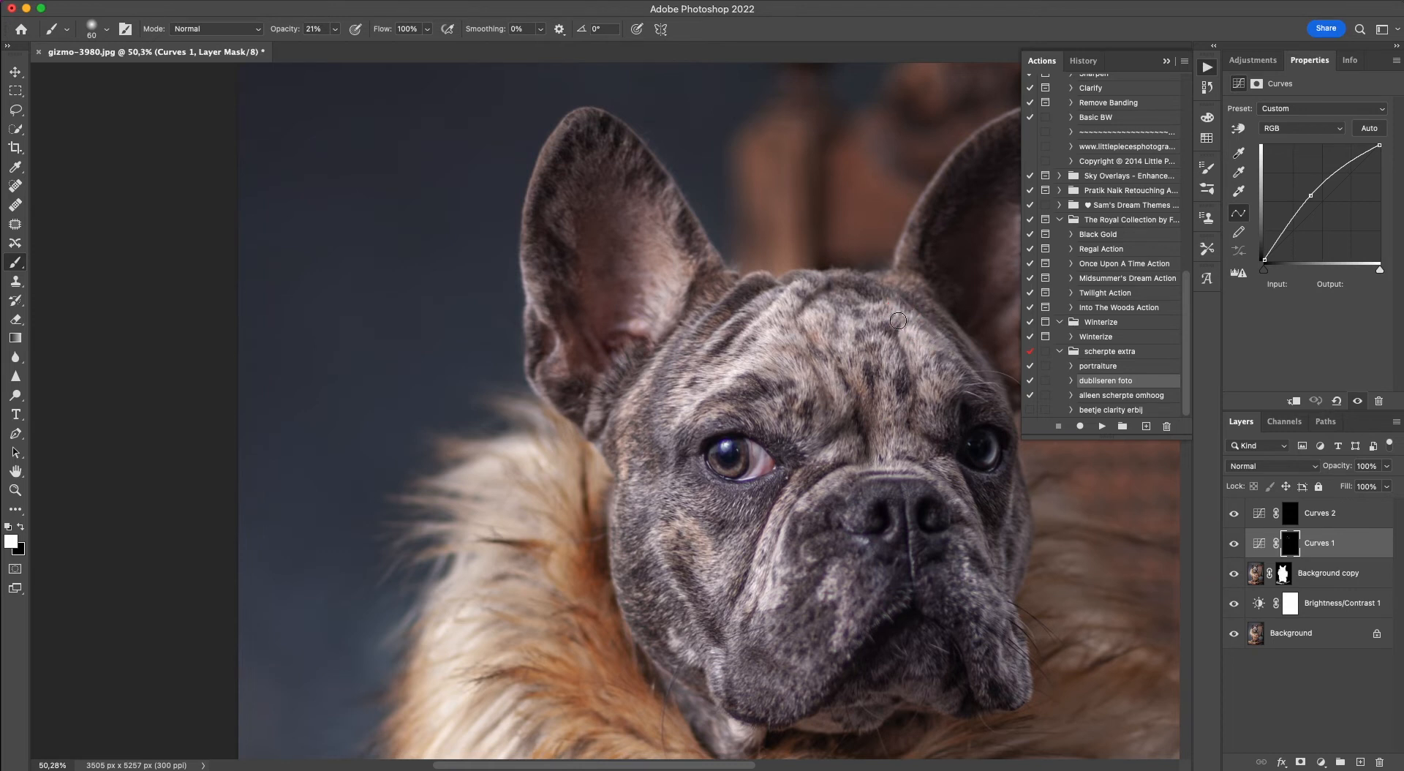
Paint white on the Curves 1 mask over the dog's right-hand ear with a 60 px brush at 21% opacity.
{"action": "scroll", "coordinate": [877, 315], "scroll_direction": "up", "scroll_amount": 5}
{"action": "scroll", "coordinate": [877, 314], "scroll_direction": "right", "scroll_amount": 4}
{"action": "left_click", "coordinate": [752, 435]}
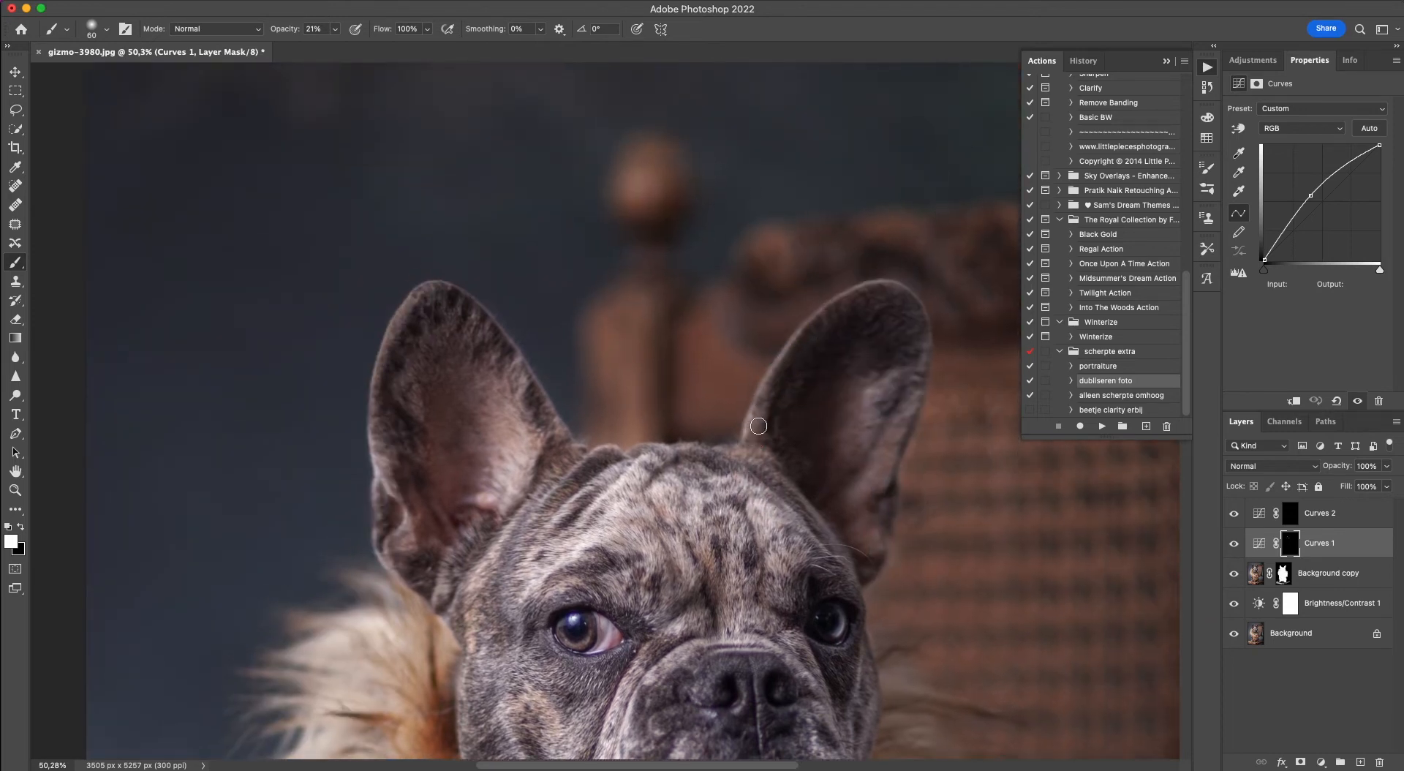
{"action": "left_click", "coordinate": [887, 438]}
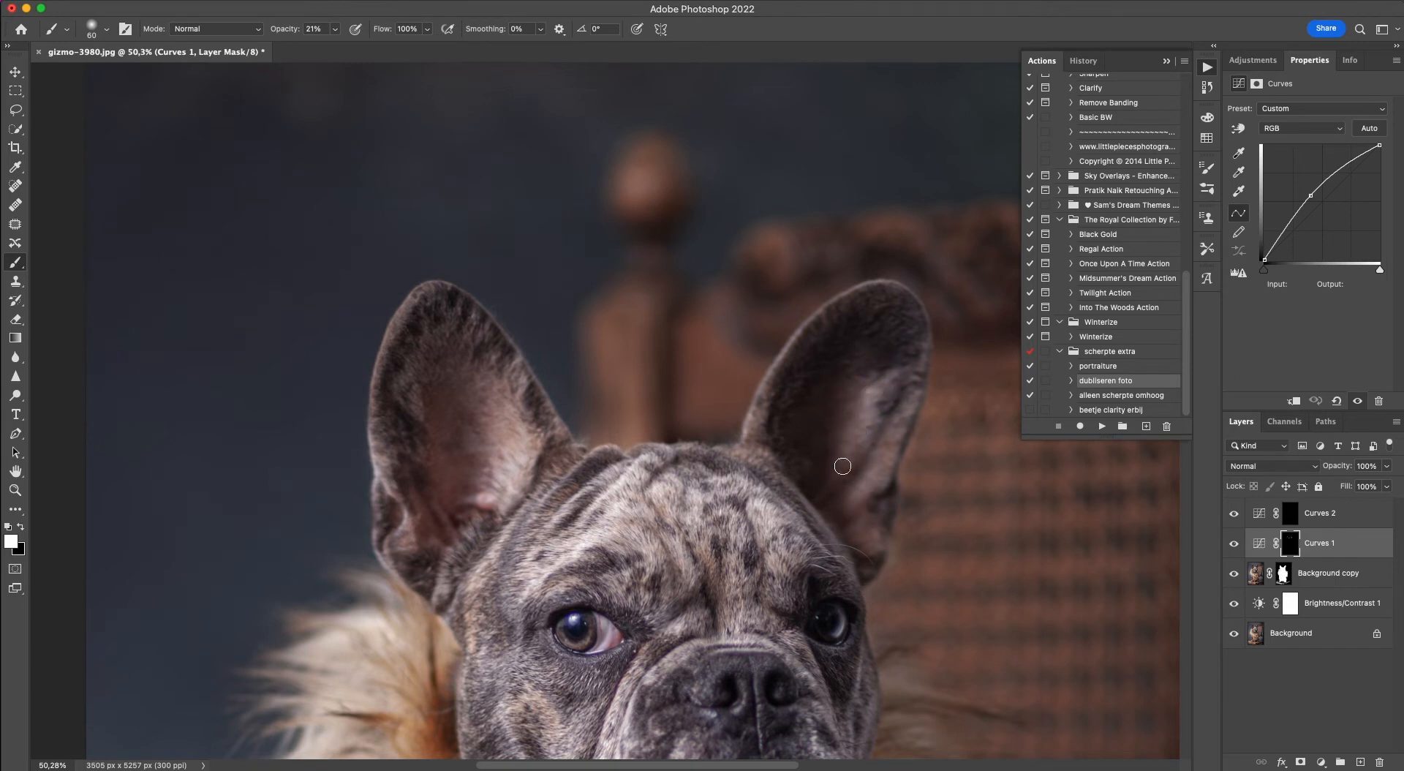
Raise the brush opacity to 36% and paint white on the Curves 1 mask over the muzzle, jowl, nose and both eyes.
{"action": "left_click", "coordinate": [335, 29]}
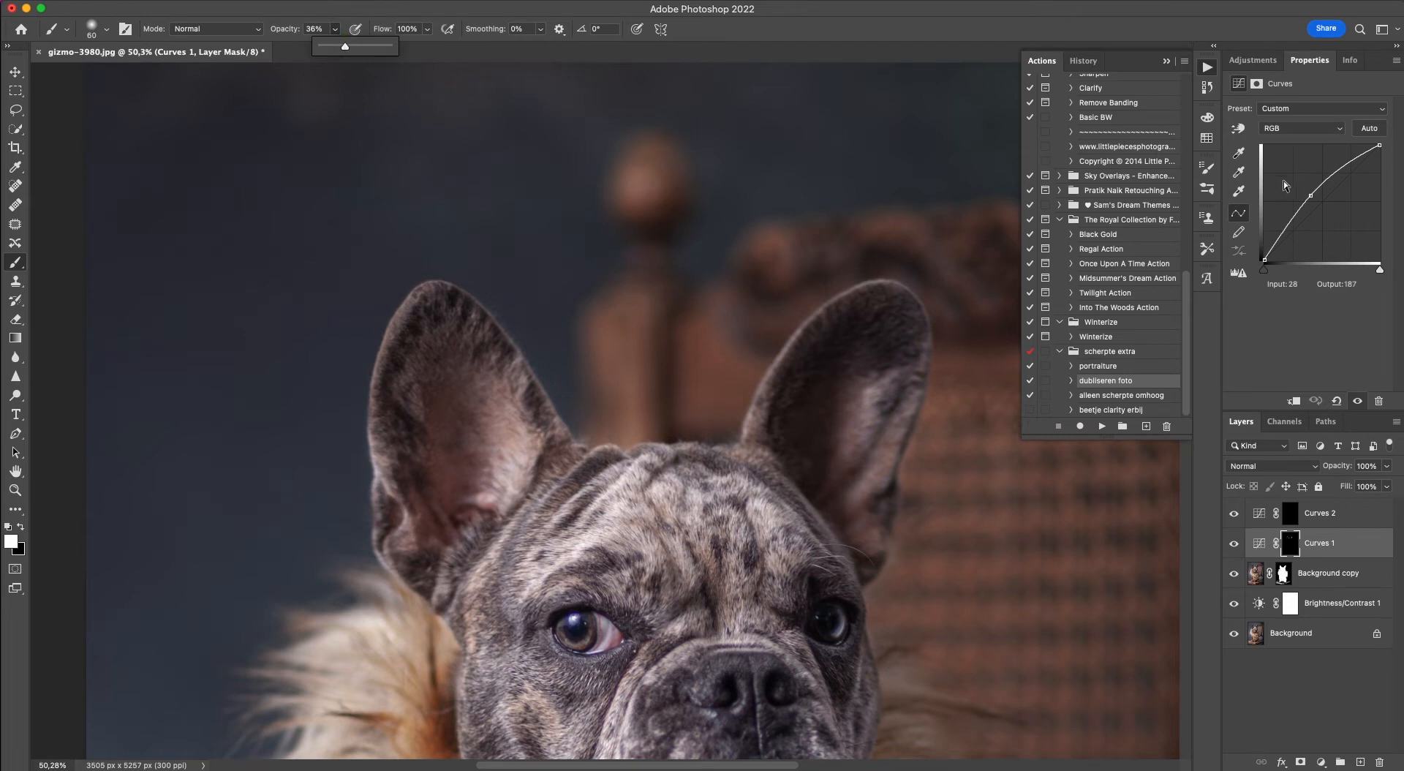
{"action": "scroll", "coordinate": [712, 453], "scroll_direction": "down", "scroll_amount": 5}
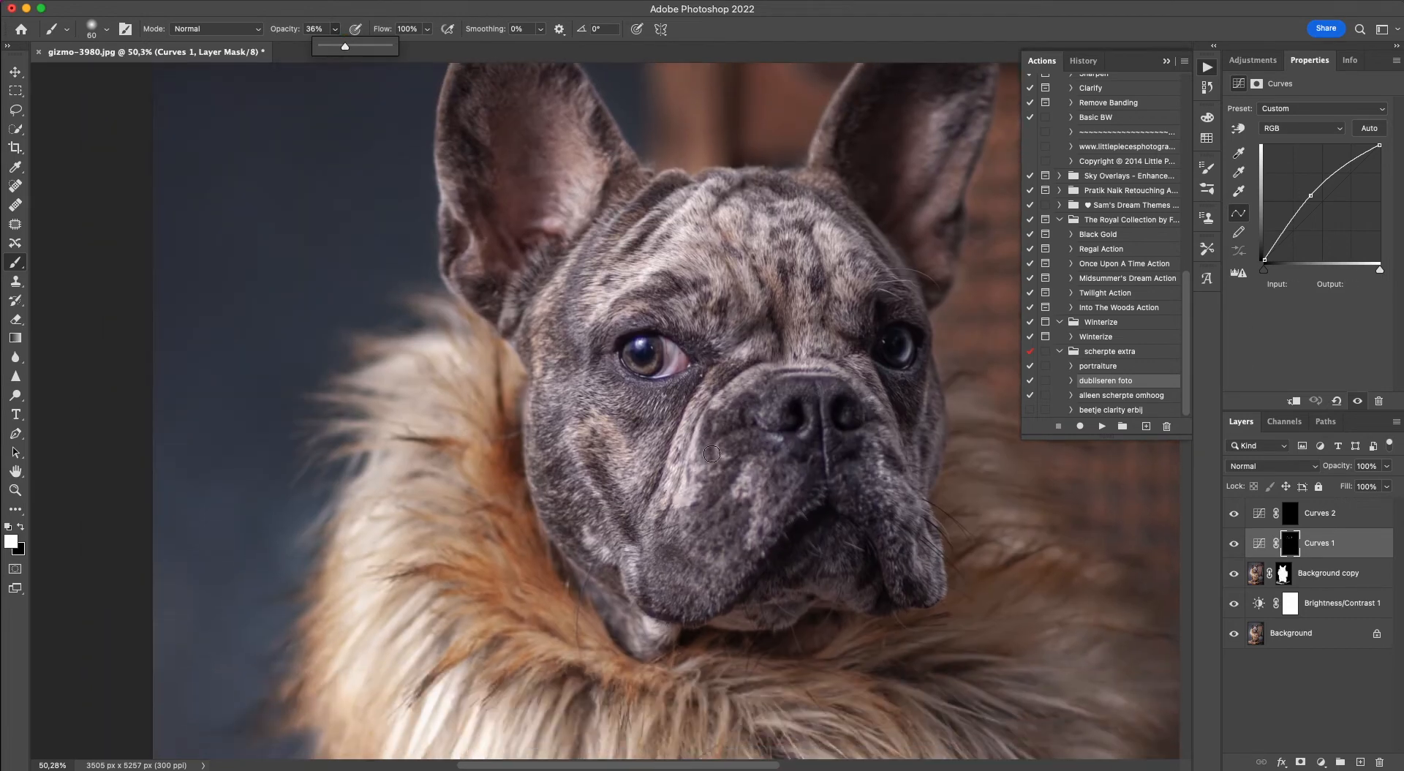
{"action": "left_click", "coordinate": [762, 517]}
{"action": "left_click_drag", "start_coordinate": [779, 507], "coordinate": [793, 483]}
{"action": "mouse_move", "coordinate": [904, 512]}
{"action": "left_mouse_down"}
{"action": "mouse_move", "coordinate": [925, 550]}
{"action": "mouse_move", "coordinate": [923, 585]}
{"action": "left_mouse_up"}
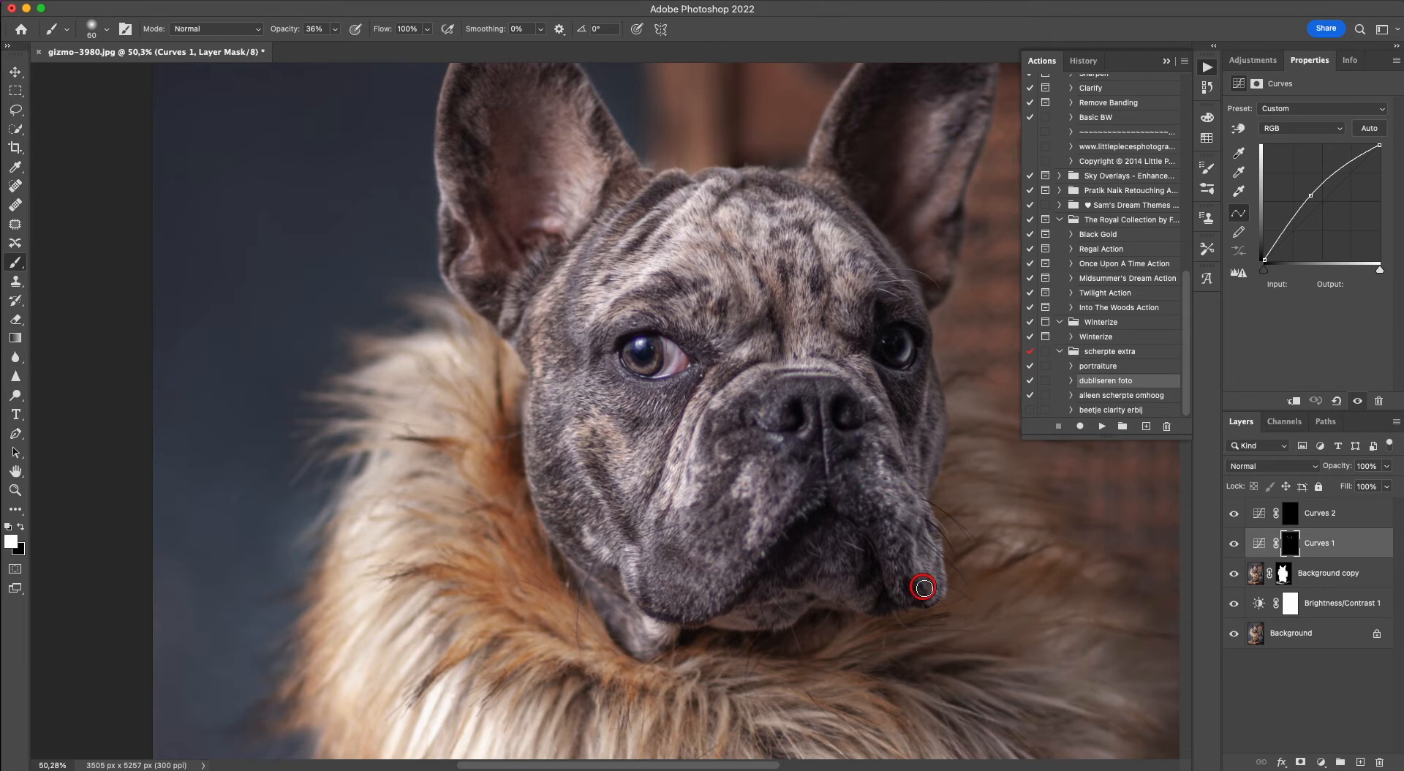
{"action": "mouse_move", "coordinate": [806, 427]}
{"action": "left_mouse_down"}
{"action": "mouse_move", "coordinate": [797, 390]}
{"action": "mouse_move", "coordinate": [808, 410]}
{"action": "mouse_move", "coordinate": [774, 395]}
{"action": "mouse_move", "coordinate": [835, 394]}
{"action": "mouse_move", "coordinate": [842, 474]}
{"action": "left_mouse_up"}
{"action": "left_click_drag", "start_coordinate": [827, 420], "coordinate": [823, 374]}
{"action": "mouse_move", "coordinate": [644, 349]}
{"action": "left_mouse_down"}
{"action": "mouse_move", "coordinate": [658, 359]}
{"action": "mouse_move", "coordinate": [629, 330]}
{"action": "left_mouse_up"}
{"action": "left_click_drag", "start_coordinate": [895, 337], "coordinate": [889, 342]}
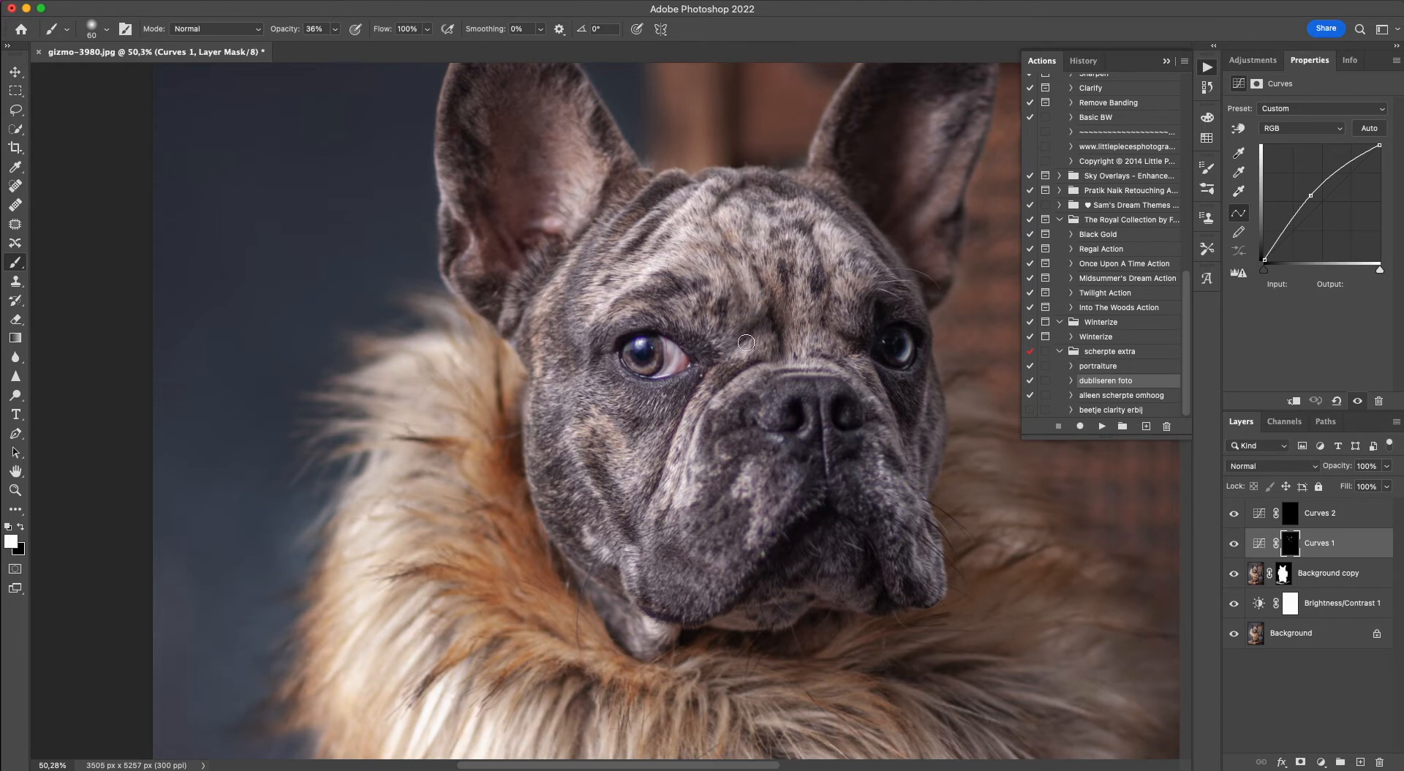
Brighten the forehead, lower jaw and chin on the Curves 1 mask with the 60 px brush at 36% opacity.
{"action": "left_click", "coordinate": [708, 264]}
{"action": "left_click", "coordinate": [628, 630]}
{"action": "left_click", "coordinate": [774, 614]}
{"action": "left_click", "coordinate": [726, 624]}
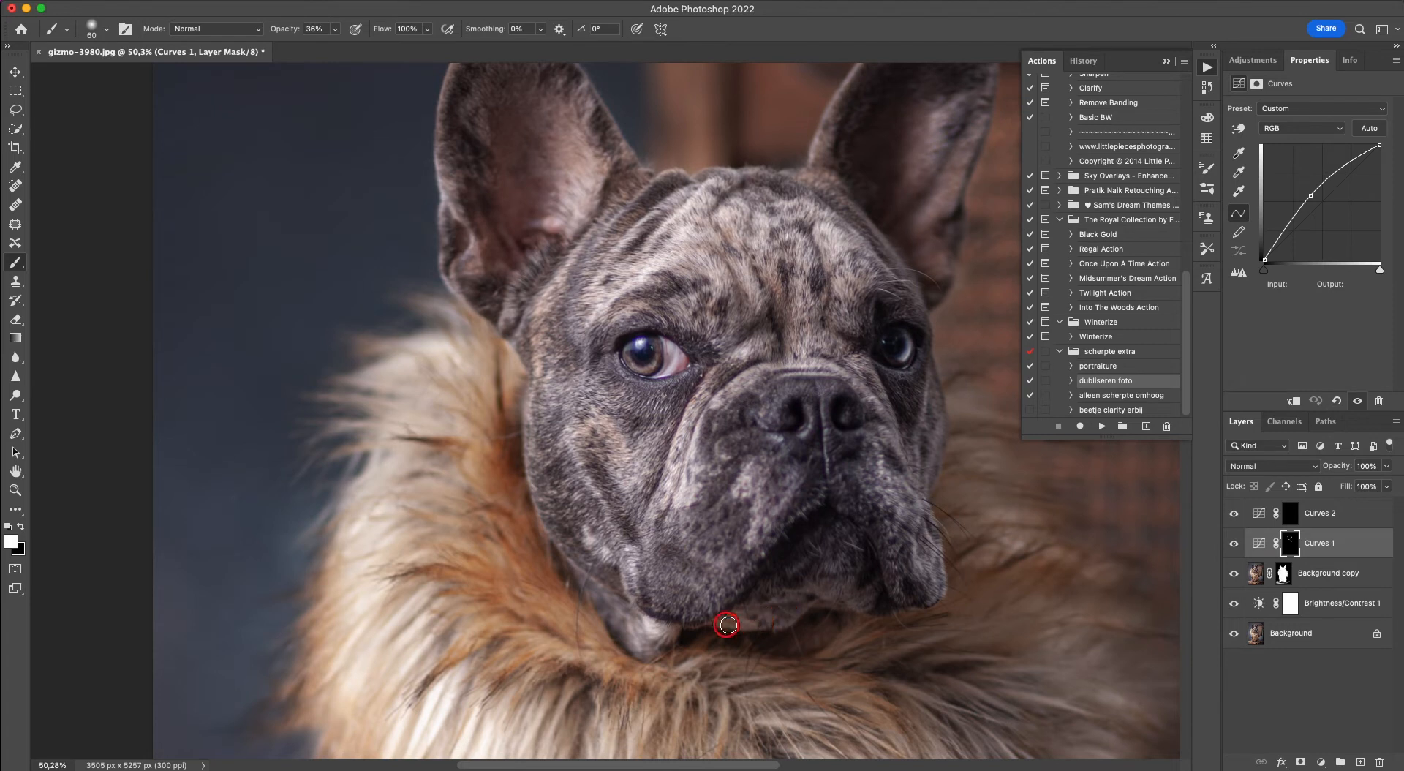
{"action": "left_click", "coordinate": [832, 561]}
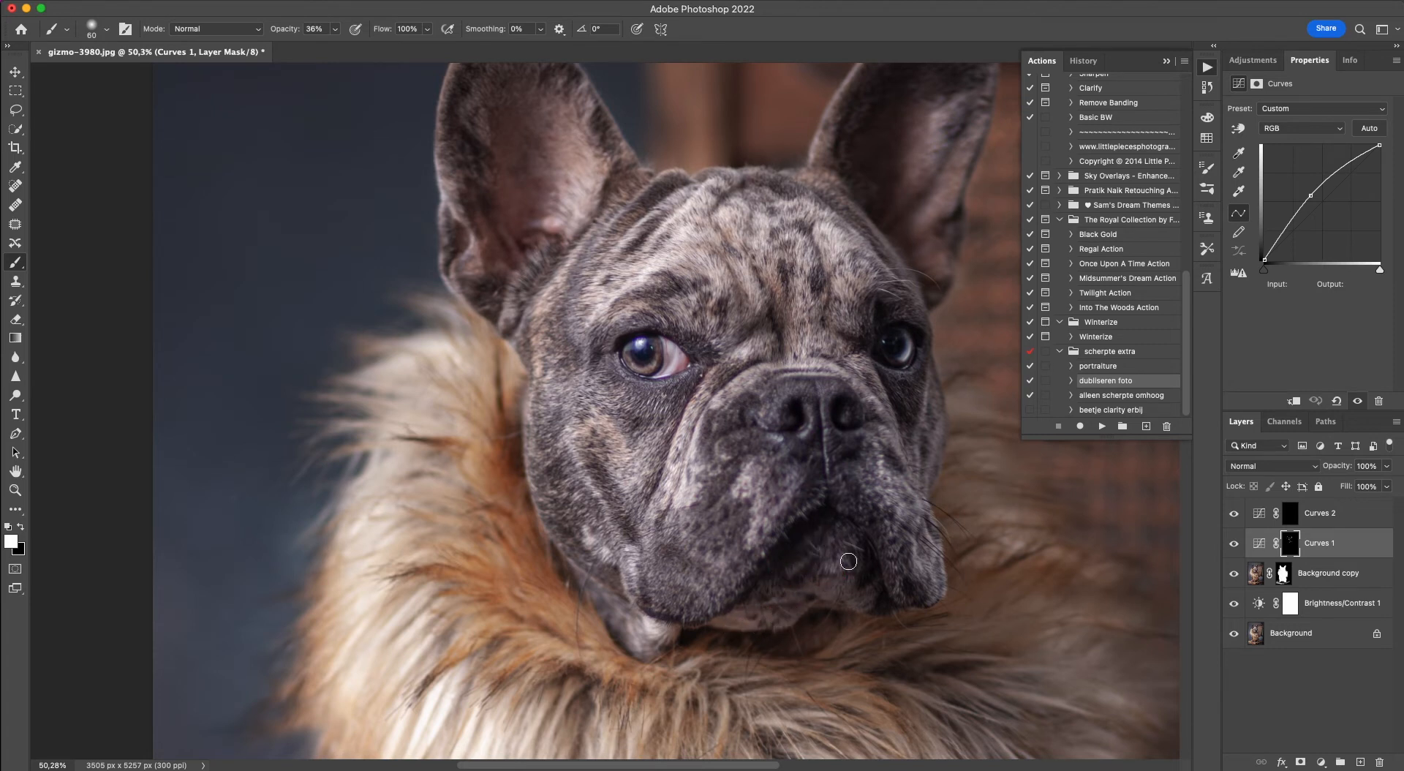
{"action": "left_click", "coordinate": [846, 582]}
{"action": "left_click", "coordinate": [821, 565]}
Paint white on the Curves 1 mask over the center and right-hand side of the fur collar below the chin.
{"action": "scroll", "coordinate": [324, 460], "scroll_direction": "down", "scroll_amount": 5}
{"action": "scroll", "coordinate": [827, 571], "scroll_direction": "up", "scroll_amount": 3}
{"action": "scroll", "coordinate": [826, 571], "scroll_direction": "right", "scroll_amount": 4}
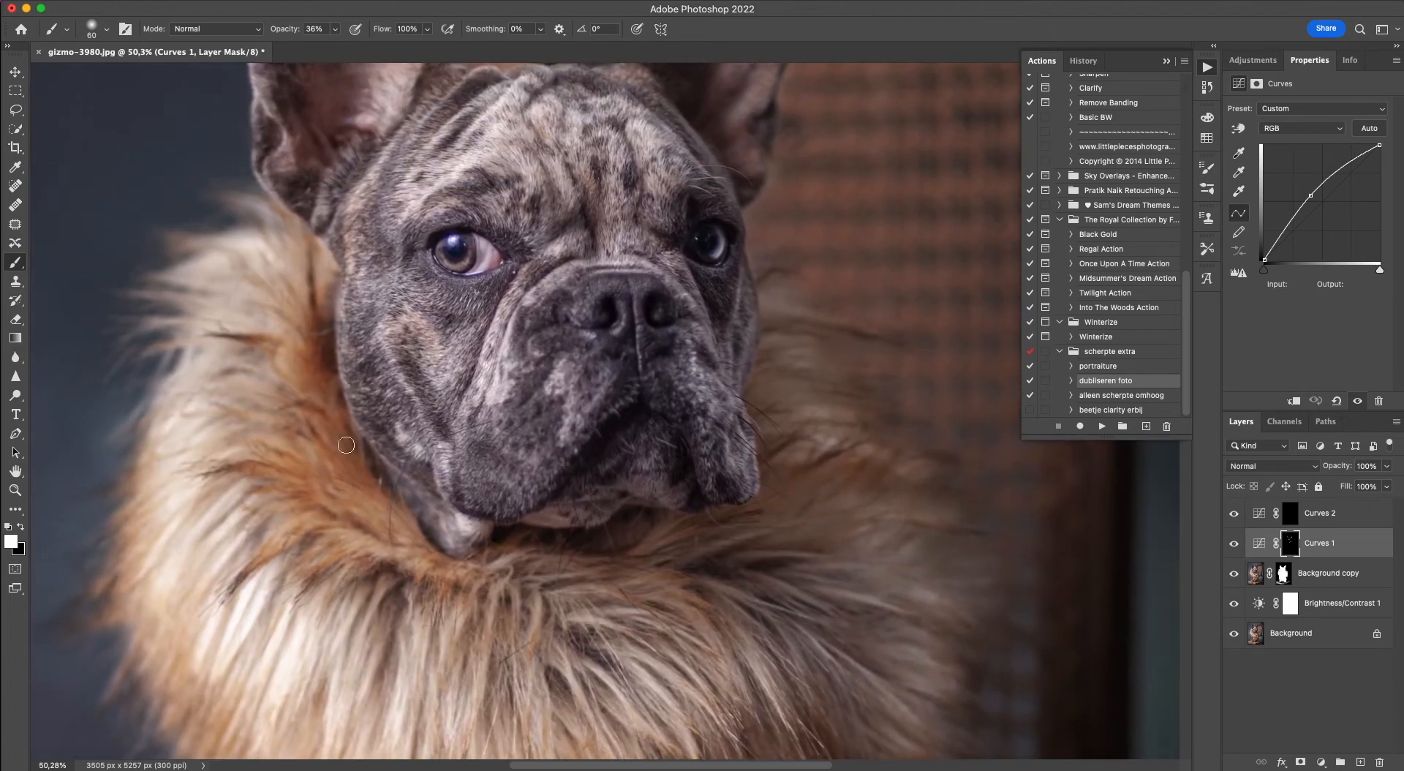
{"action": "left_click", "coordinate": [926, 629]}
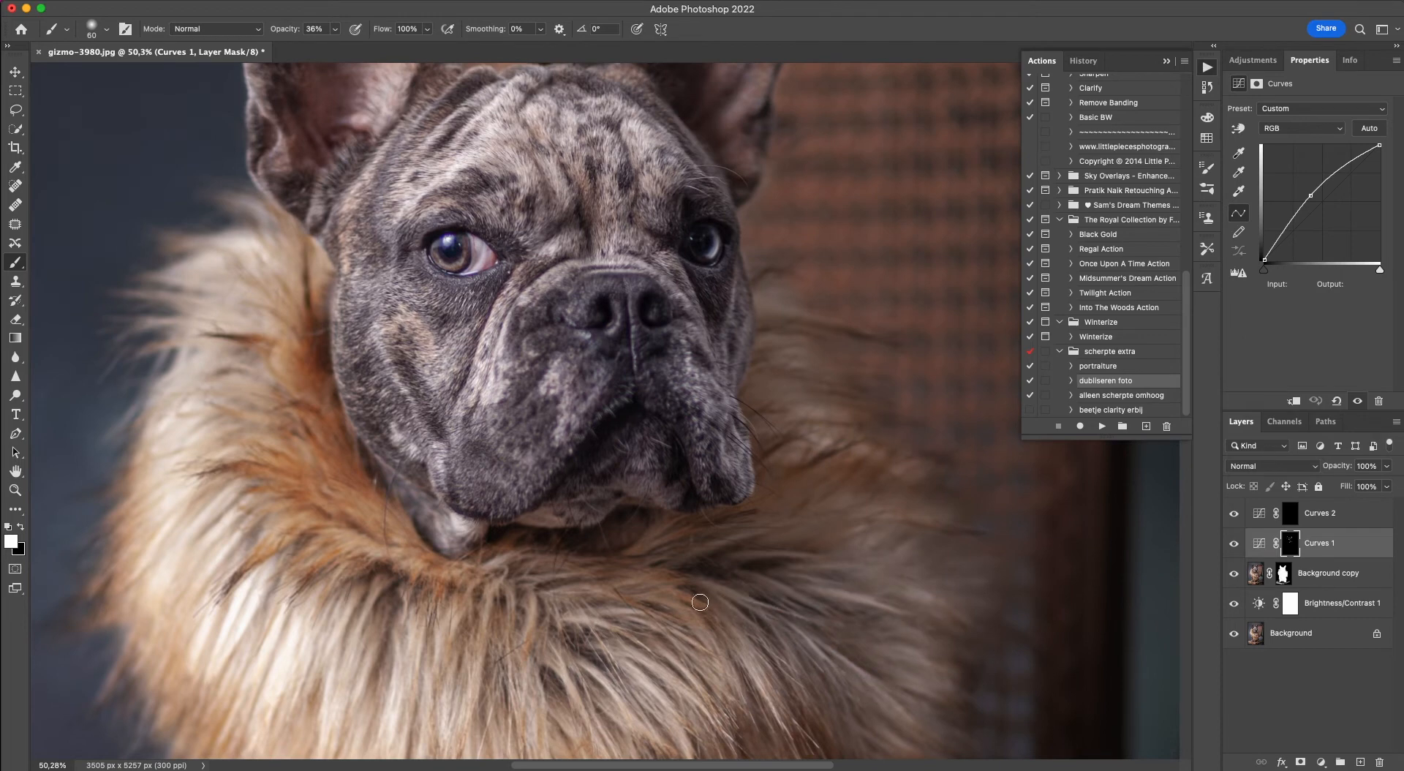
{"action": "left_click", "coordinate": [595, 643]}
{"action": "left_click", "coordinate": [685, 682]}
{"action": "left_click", "coordinate": [593, 620]}
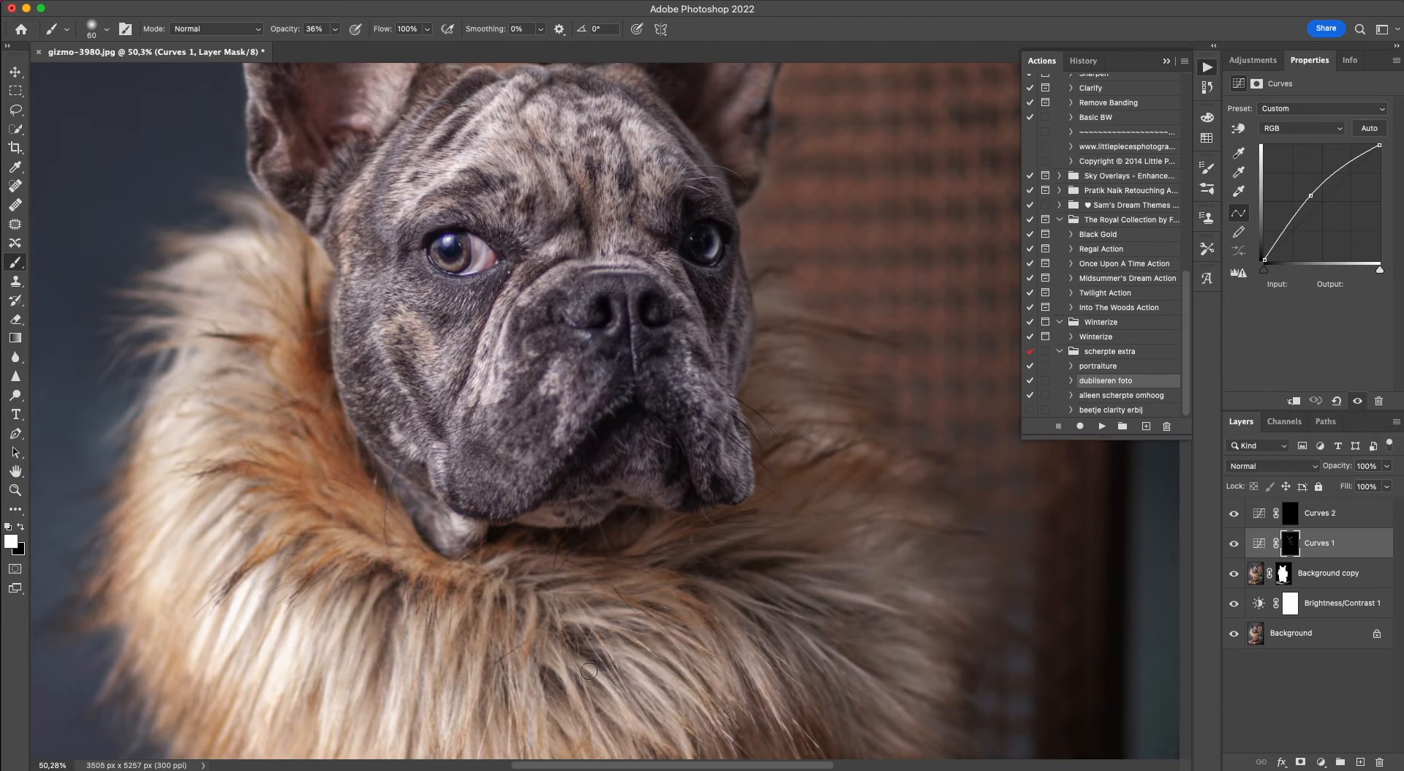
Brighten light strands across the middle and left-hand side of the fur collar on the Curves 1 mask.
{"action": "scroll", "coordinate": [563, 644], "scroll_direction": "down", "scroll_amount": 3}
{"action": "scroll", "coordinate": [563, 643], "scroll_direction": "left", "scroll_amount": 5}
{"action": "left_click", "coordinate": [701, 516]}
{"action": "mouse_move", "coordinate": [705, 525]}
{"action": "left_mouse_down"}
{"action": "mouse_move", "coordinate": [689, 583]}
{"action": "mouse_move", "coordinate": [637, 576]}
{"action": "left_mouse_up"}
{"action": "left_click", "coordinate": [638, 581]}
{"action": "left_click", "coordinate": [548, 528]}
{"action": "left_click", "coordinate": [544, 475]}
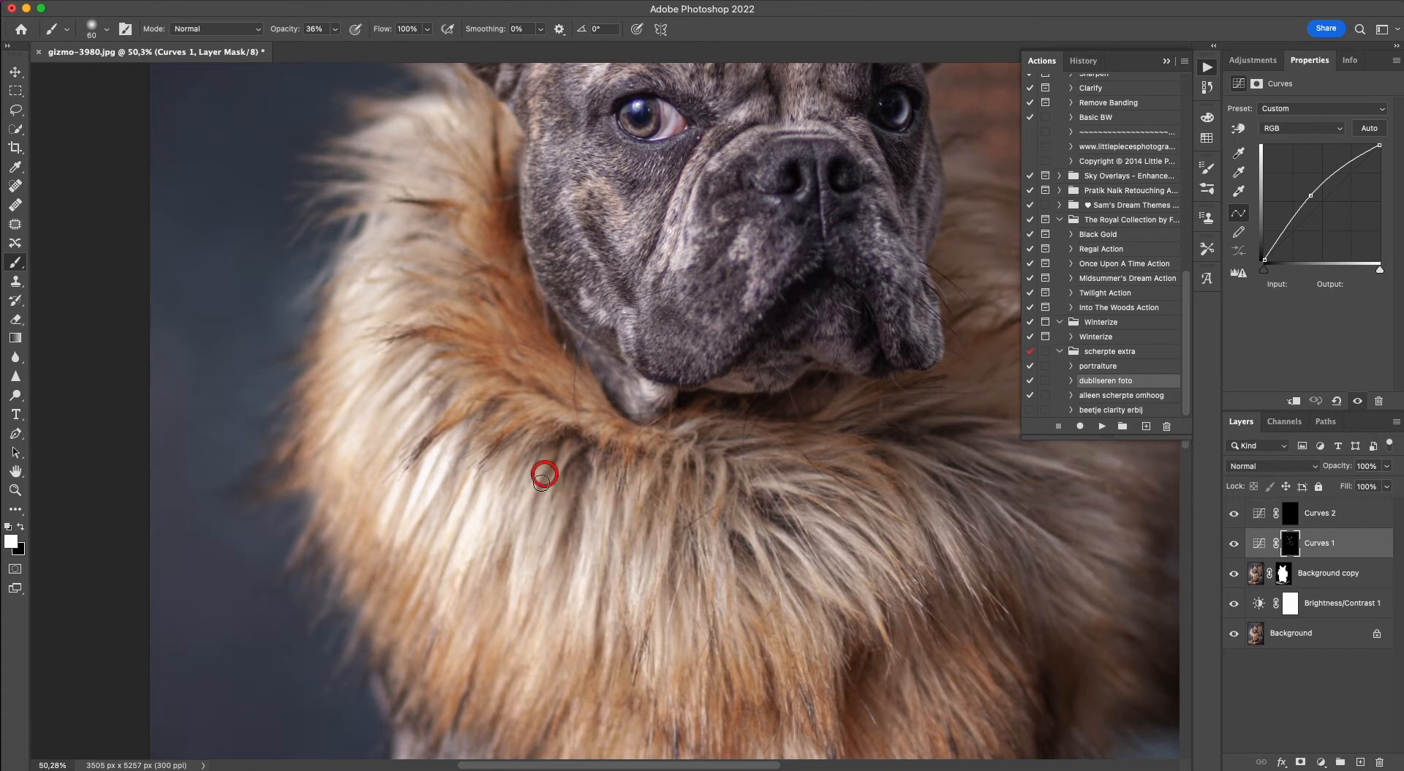
{"action": "left_click", "coordinate": [379, 411]}
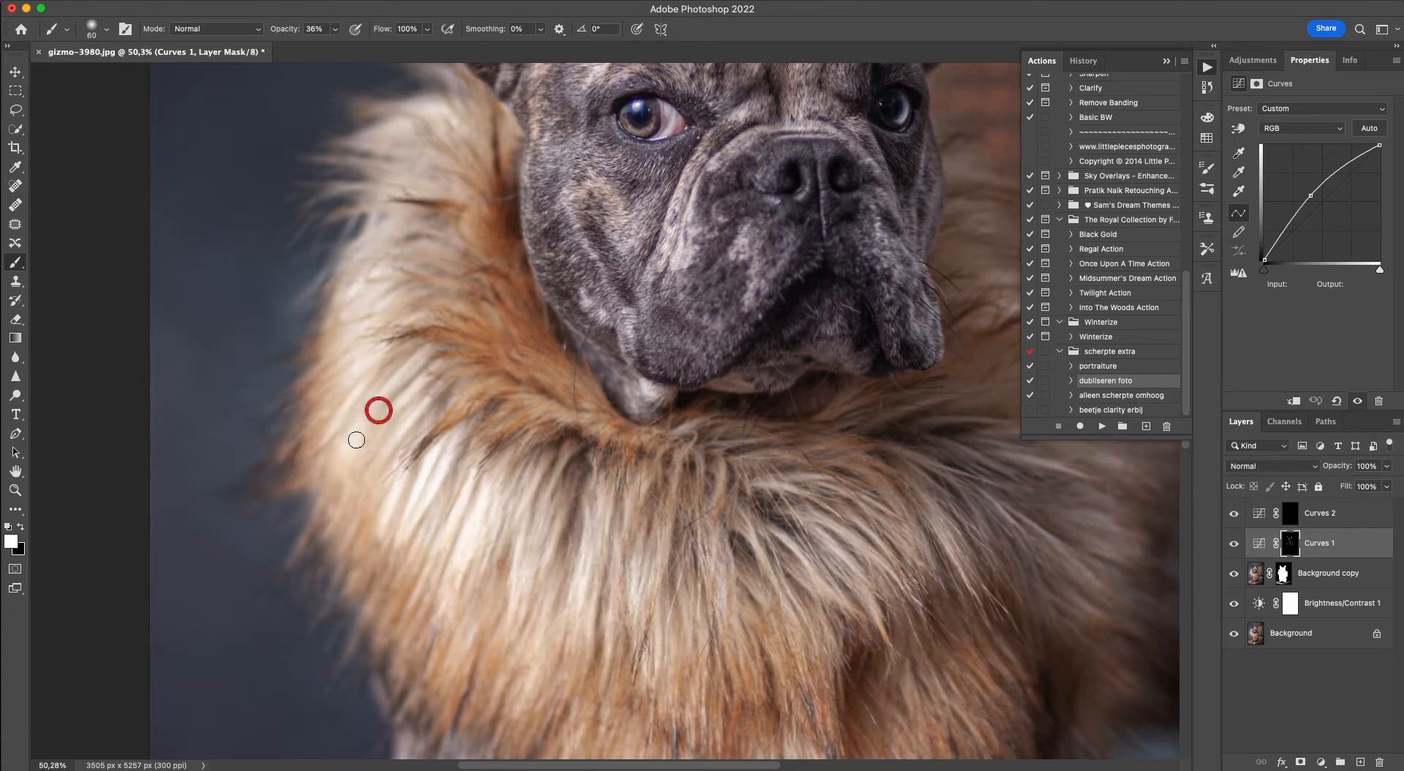
{"action": "left_click", "coordinate": [401, 166]}
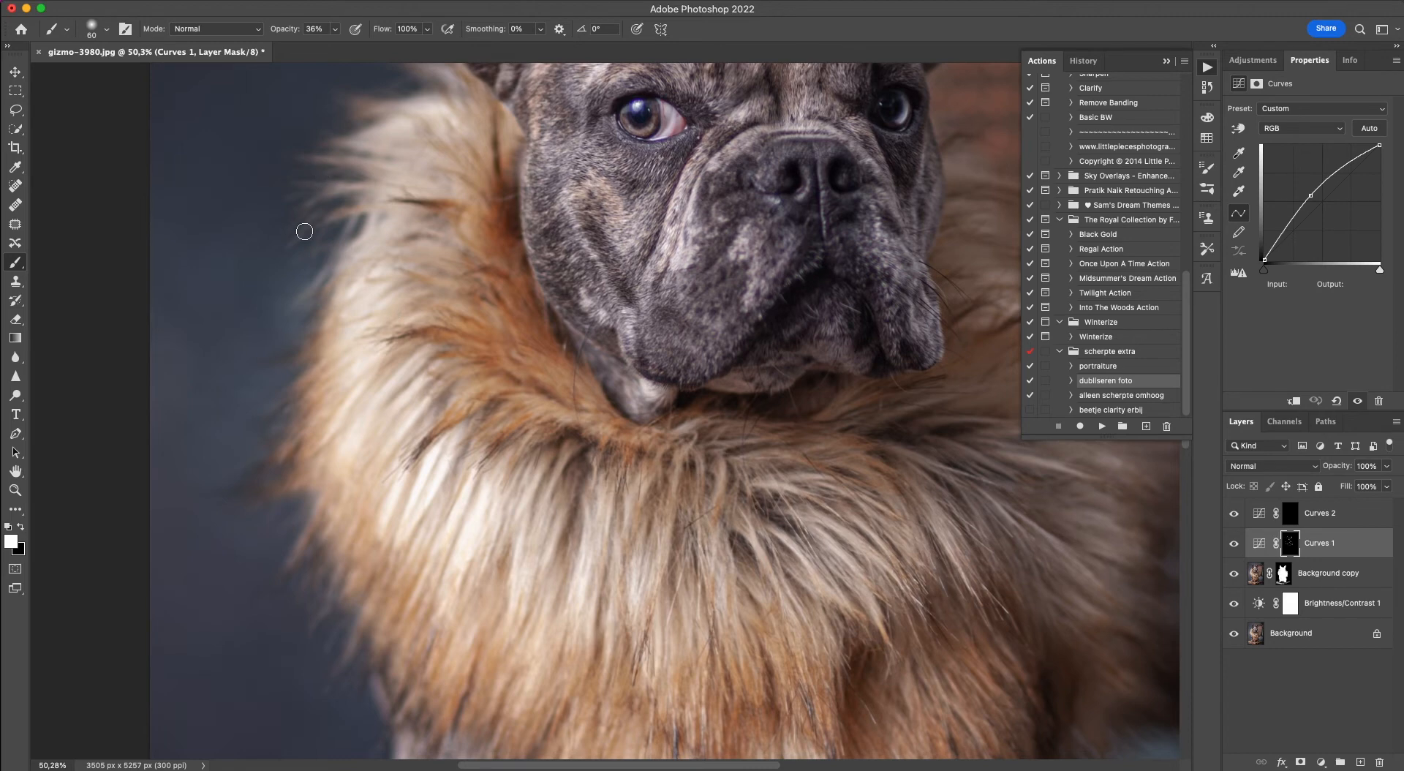
Enlarge the brush to 90 px and paint white on the Curves 1 mask over the dog's right-hand front leg and paw.
{"action": "scroll", "coordinate": [304, 231], "scroll_direction": "down", "scroll_amount": 15}
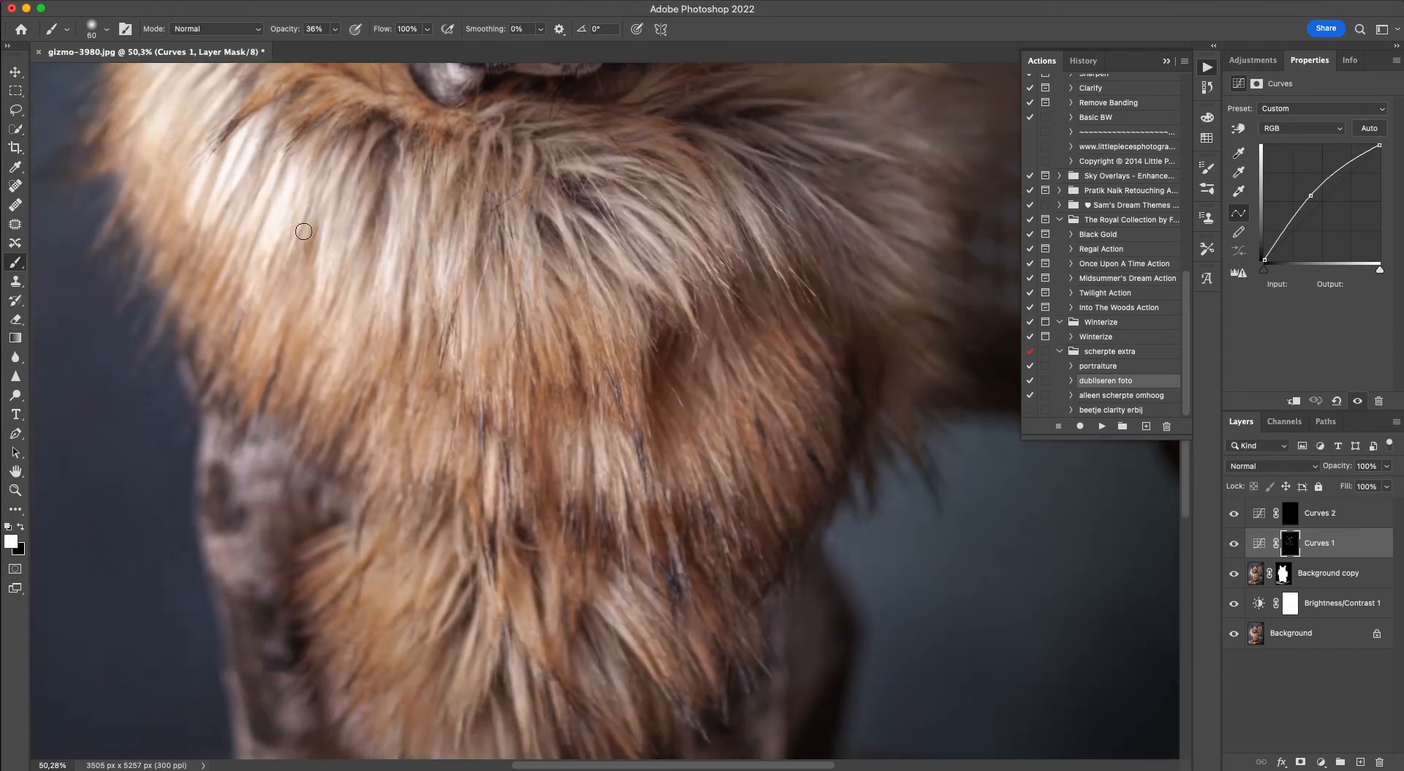
{"action": "scroll", "coordinate": [303, 231], "scroll_direction": "down", "scroll_amount": 5}
{"action": "scroll", "coordinate": [303, 231], "scroll_direction": "right", "scroll_amount": 3}
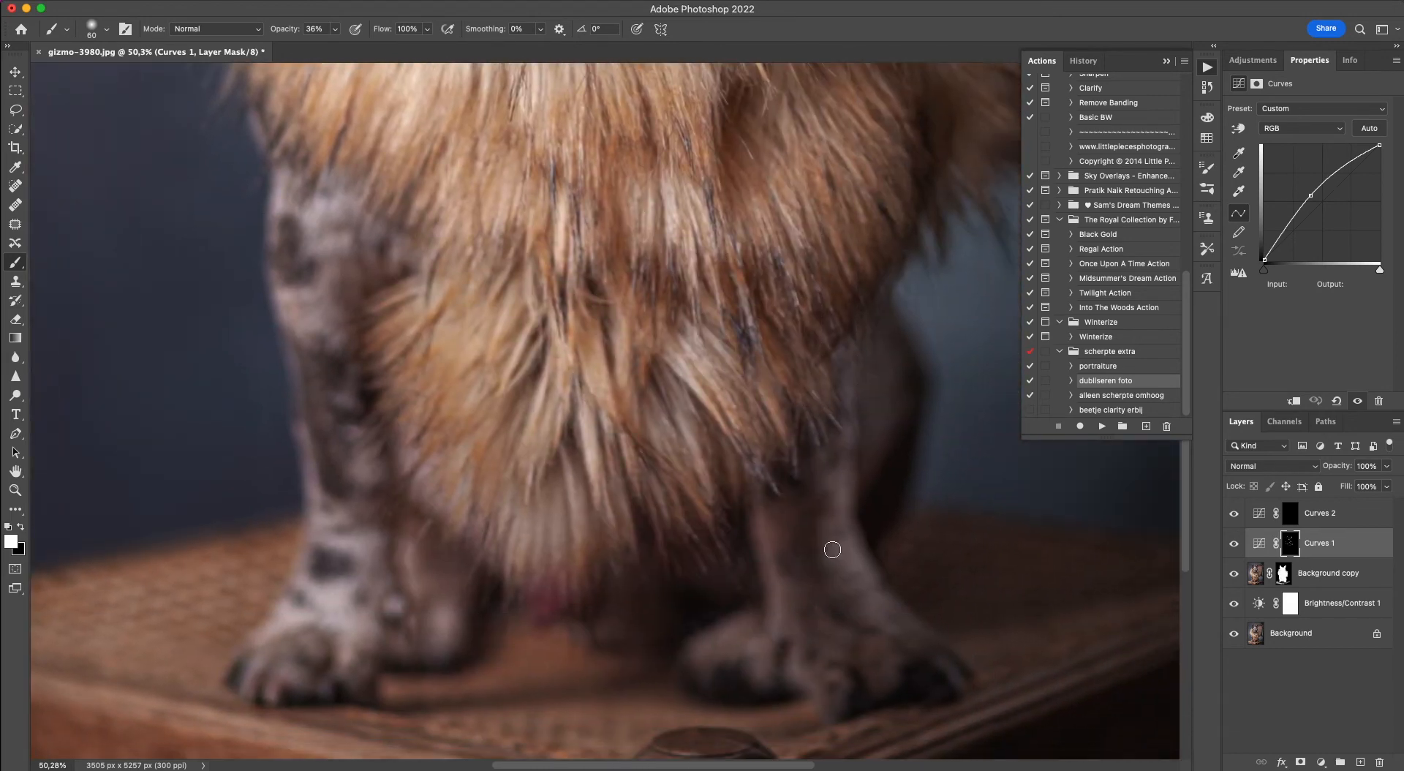
{"action": "key", "text": "]"}
{"action": "mouse_move", "coordinate": [904, 632]}
{"action": "left_mouse_down"}
{"action": "mouse_move", "coordinate": [822, 459]}
{"action": "mouse_move", "coordinate": [823, 420]}
{"action": "mouse_move", "coordinate": [910, 641]}
{"action": "mouse_move", "coordinate": [823, 381]}
{"action": "left_mouse_up"}
{"action": "left_click_drag", "start_coordinate": [771, 501], "coordinate": [785, 656]}
{"action": "mouse_move", "coordinate": [729, 356]}
{"action": "left_mouse_down"}
{"action": "mouse_move", "coordinate": [868, 407]}
{"action": "mouse_move", "coordinate": [873, 458]}
{"action": "left_mouse_up"}
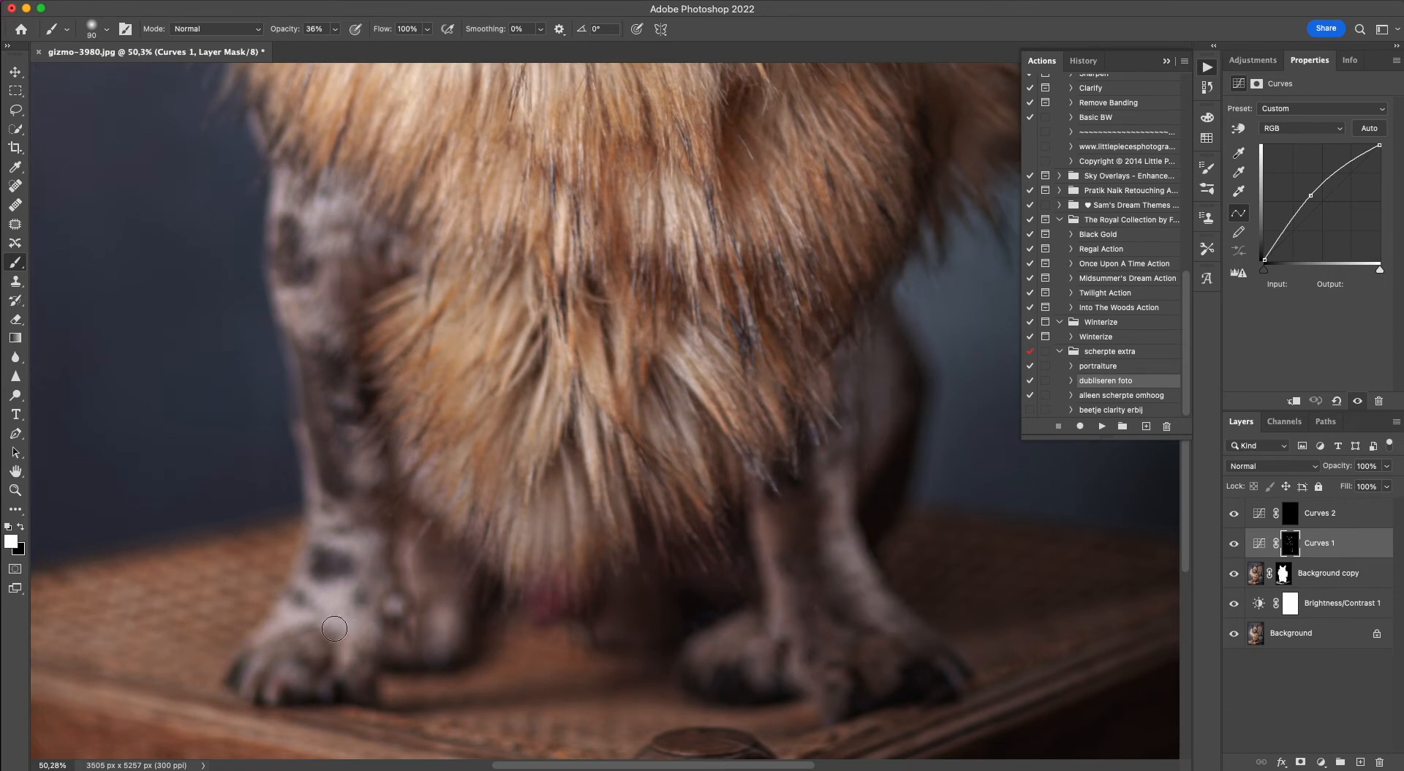
Brighten the left-hand front leg and the paws on the Curves 1 mask with a 150 px brush at 36% opacity.
{"action": "key", "text": "]"}
{"action": "key", "text": "]"}
{"action": "key", "text": "]"}
{"action": "left_click_drag", "start_coordinate": [301, 206], "coordinate": [355, 634]}
{"action": "left_click_drag", "start_coordinate": [306, 175], "coordinate": [331, 528]}
{"action": "mouse_move", "coordinate": [348, 584]}
{"action": "left_mouse_down"}
{"action": "mouse_move", "coordinate": [329, 615]}
{"action": "mouse_move", "coordinate": [348, 565]}
{"action": "left_mouse_up"}
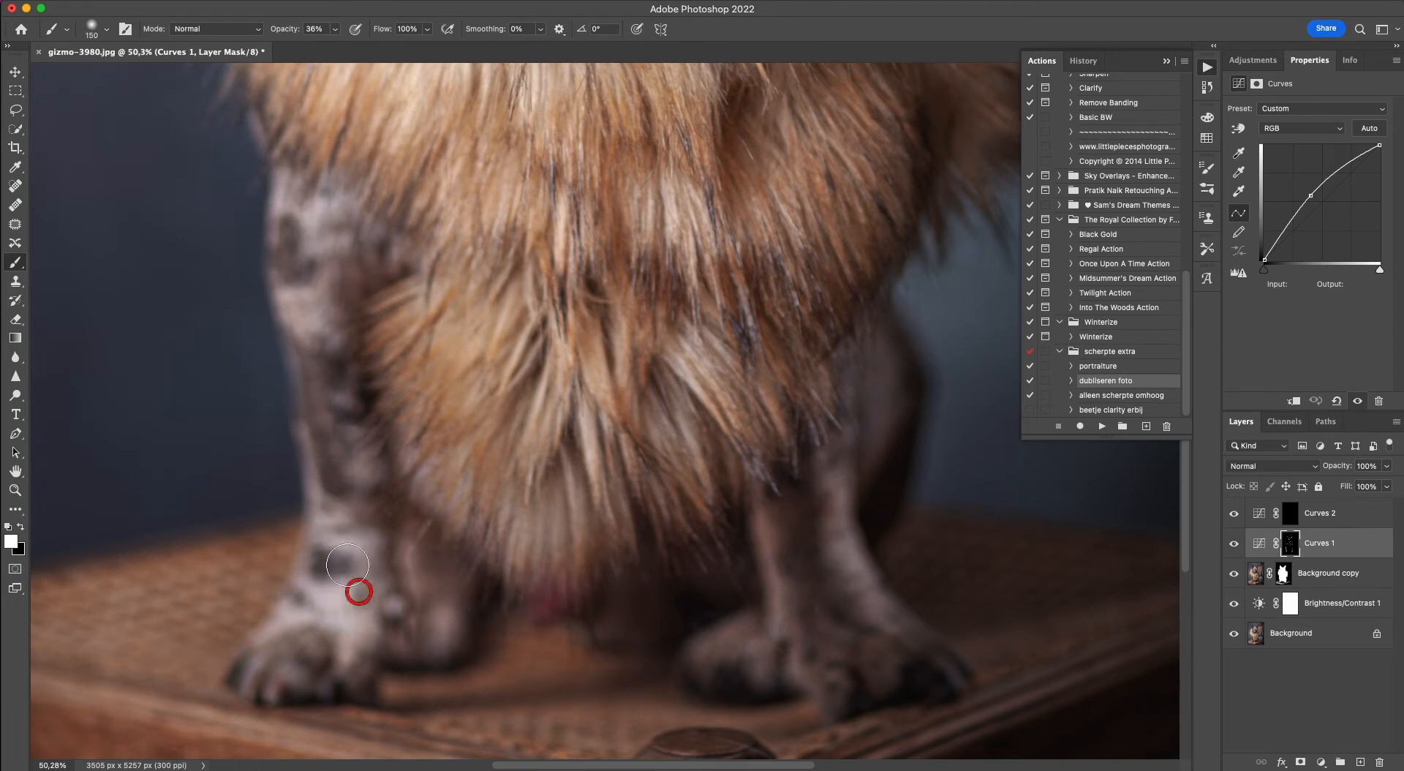
{"action": "left_click_drag", "start_coordinate": [436, 631], "coordinate": [447, 600]}
{"action": "left_click_drag", "start_coordinate": [744, 639], "coordinate": [685, 641]}
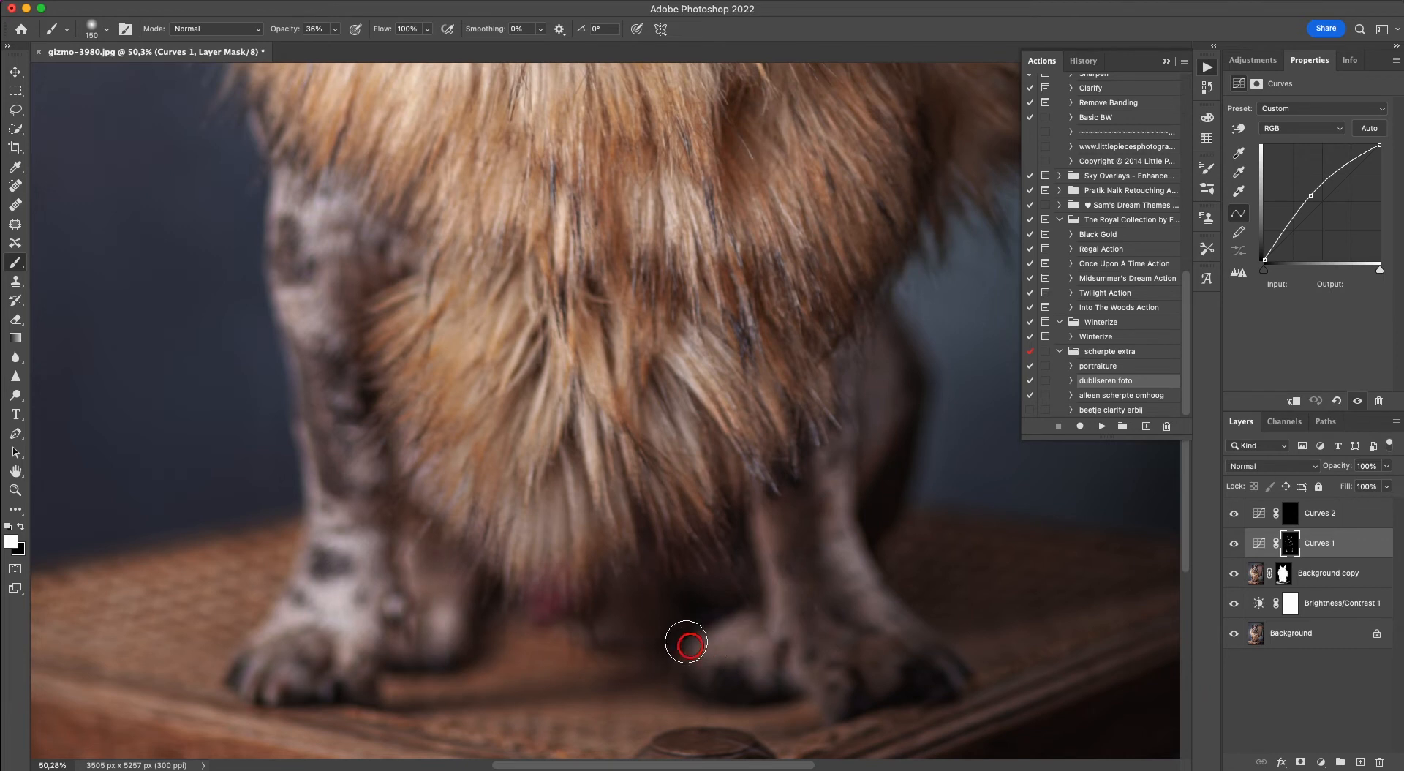
Paint white on the Curves 1 mask along the stool's wooden front edge and corner post with the 150 px brush.
{"action": "scroll", "coordinate": [304, 421], "scroll_direction": "down", "scroll_amount": 5}
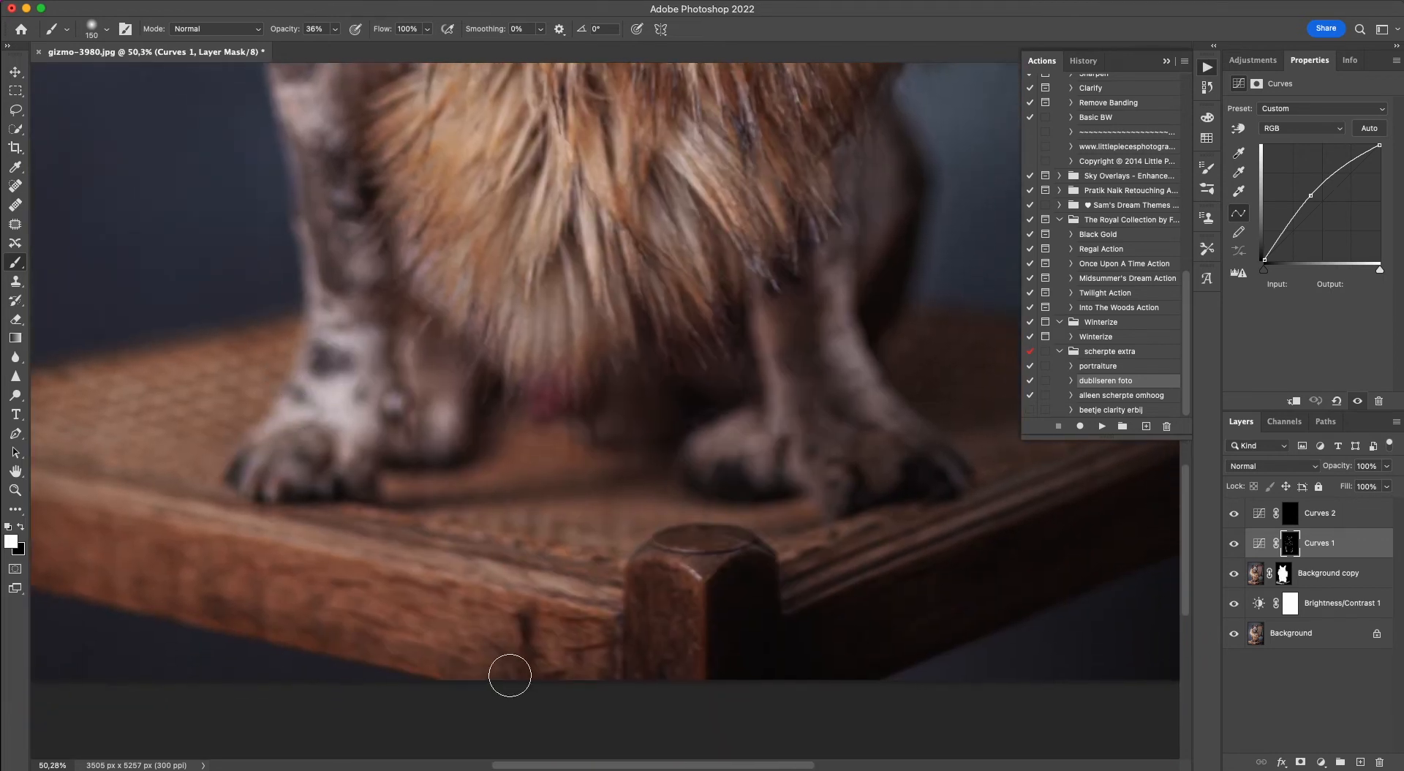
{"action": "mouse_move", "coordinate": [577, 592]}
{"action": "left_mouse_down"}
{"action": "mouse_move", "coordinate": [237, 543]}
{"action": "mouse_move", "coordinate": [74, 492]}
{"action": "mouse_move", "coordinate": [570, 606]}
{"action": "mouse_move", "coordinate": [579, 594]}
{"action": "mouse_move", "coordinate": [133, 526]}
{"action": "mouse_move", "coordinate": [543, 579]}
{"action": "mouse_move", "coordinate": [704, 558]}
{"action": "left_mouse_up"}
{"action": "mouse_move", "coordinate": [803, 589]}
{"action": "left_mouse_down"}
{"action": "mouse_move", "coordinate": [1062, 483]}
{"action": "mouse_move", "coordinate": [1069, 461]}
{"action": "left_mouse_up"}
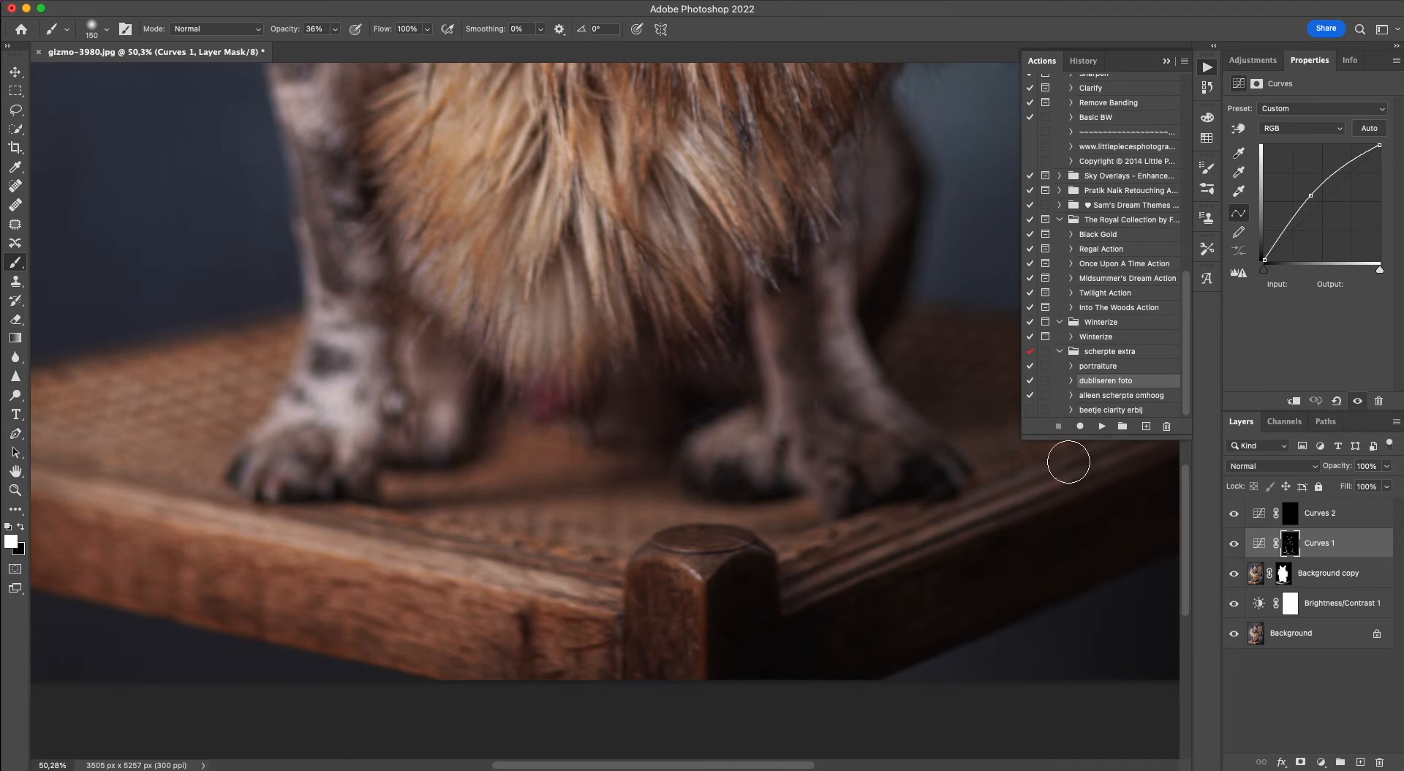
Brighten the dog's right-hand hind leg, the front leg beside it and its paw on the Curves 1 mask.
{"action": "scroll", "coordinate": [1069, 461], "scroll_direction": "up", "scroll_amount": 3}
{"action": "scroll", "coordinate": [1068, 461], "scroll_direction": "right", "scroll_amount": 6}
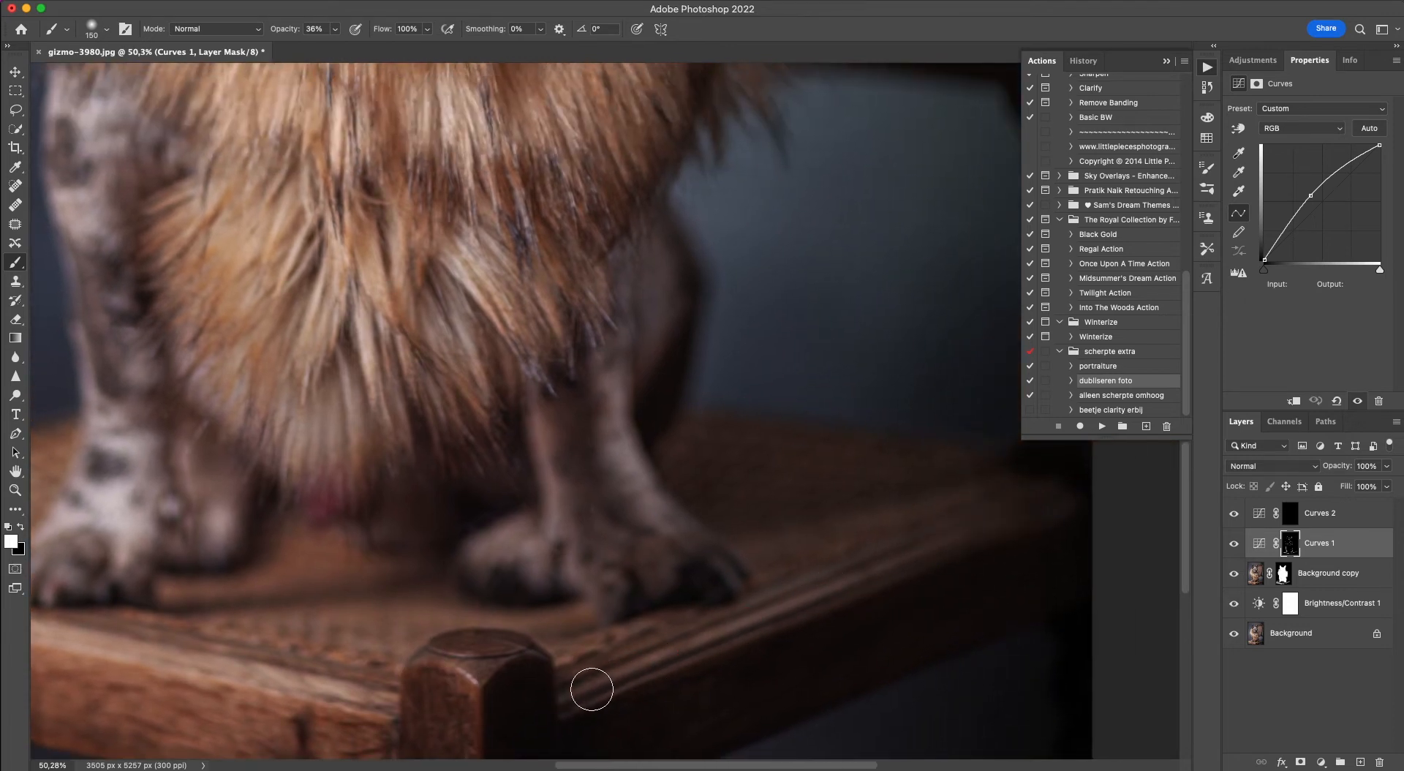
{"action": "left_click_drag", "start_coordinate": [654, 515], "coordinate": [640, 495]}
{"action": "left_click_drag", "start_coordinate": [647, 365], "coordinate": [637, 391]}
{"action": "left_click_drag", "start_coordinate": [526, 540], "coordinate": [499, 540]}
Compare the portrait with and without the Background copy, Curves and Brightness/Contrast 1 layers by toggling their visibility, leaving all layers shown.
{"action": "scroll", "coordinate": [439, 583], "scroll_direction": "up", "scroll_amount": 15}
{"action": "scroll", "coordinate": [441, 589], "scroll_direction": "up", "scroll_amount": 5}
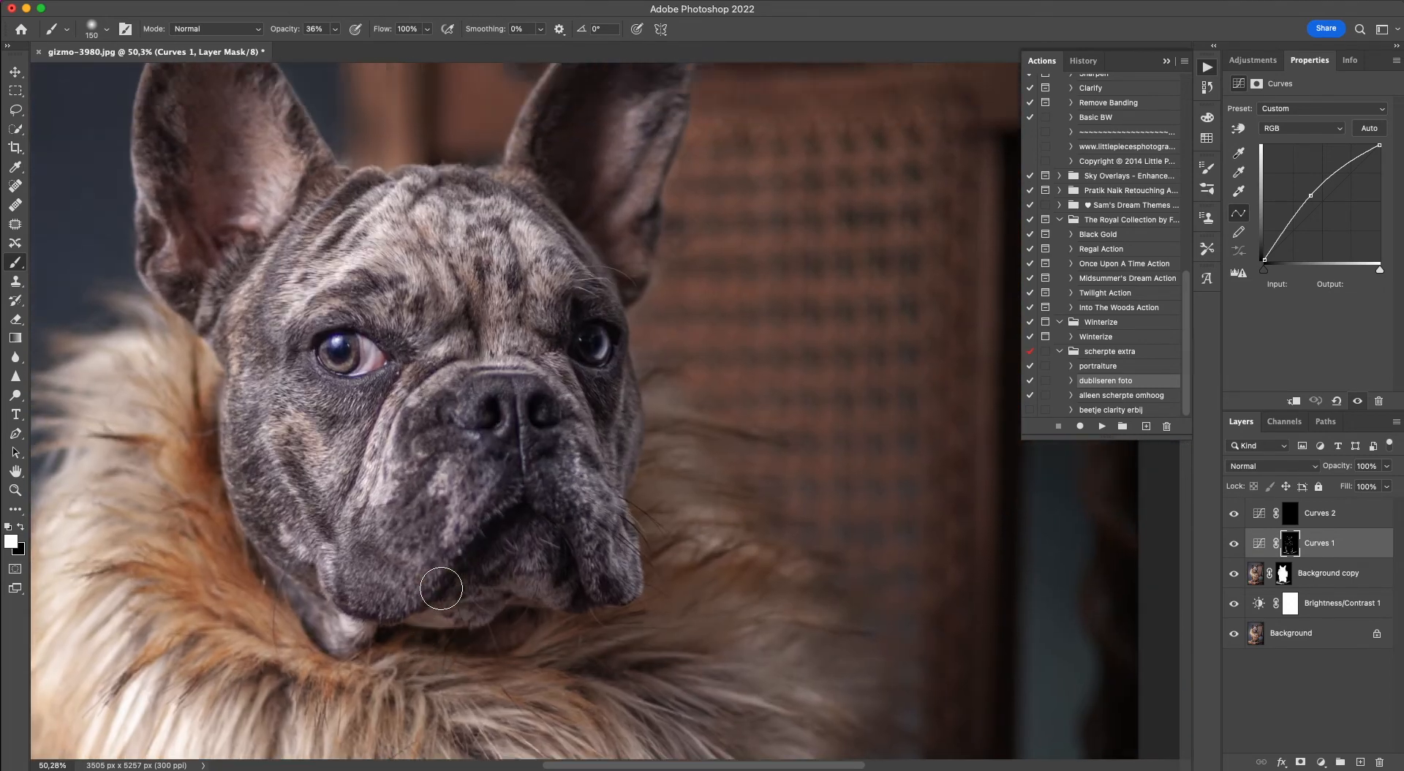
{"action": "scroll", "coordinate": [441, 589], "scroll_direction": "left", "scroll_amount": 5}
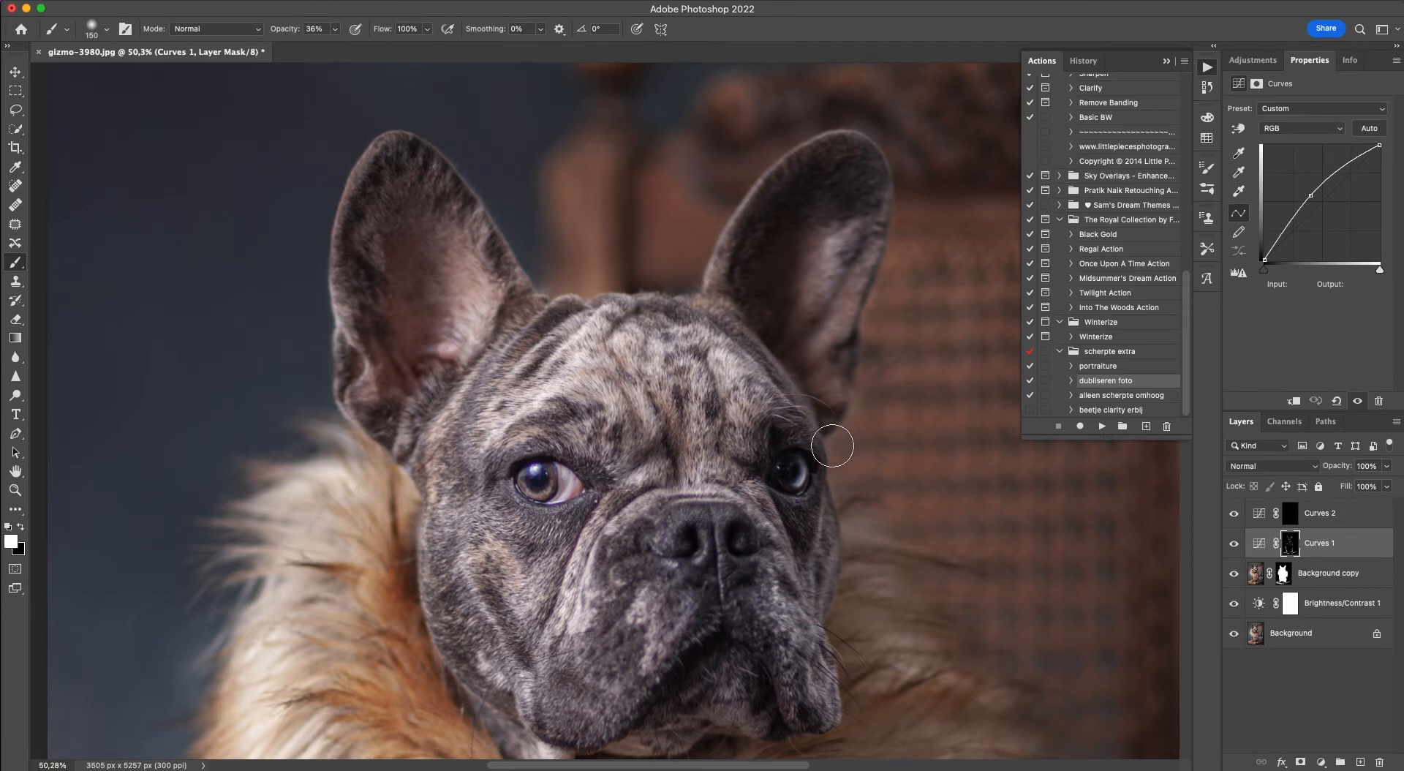
{"action": "left_click", "coordinate": [1283, 575]}
{"action": "left_click", "coordinate": [1233, 574]}
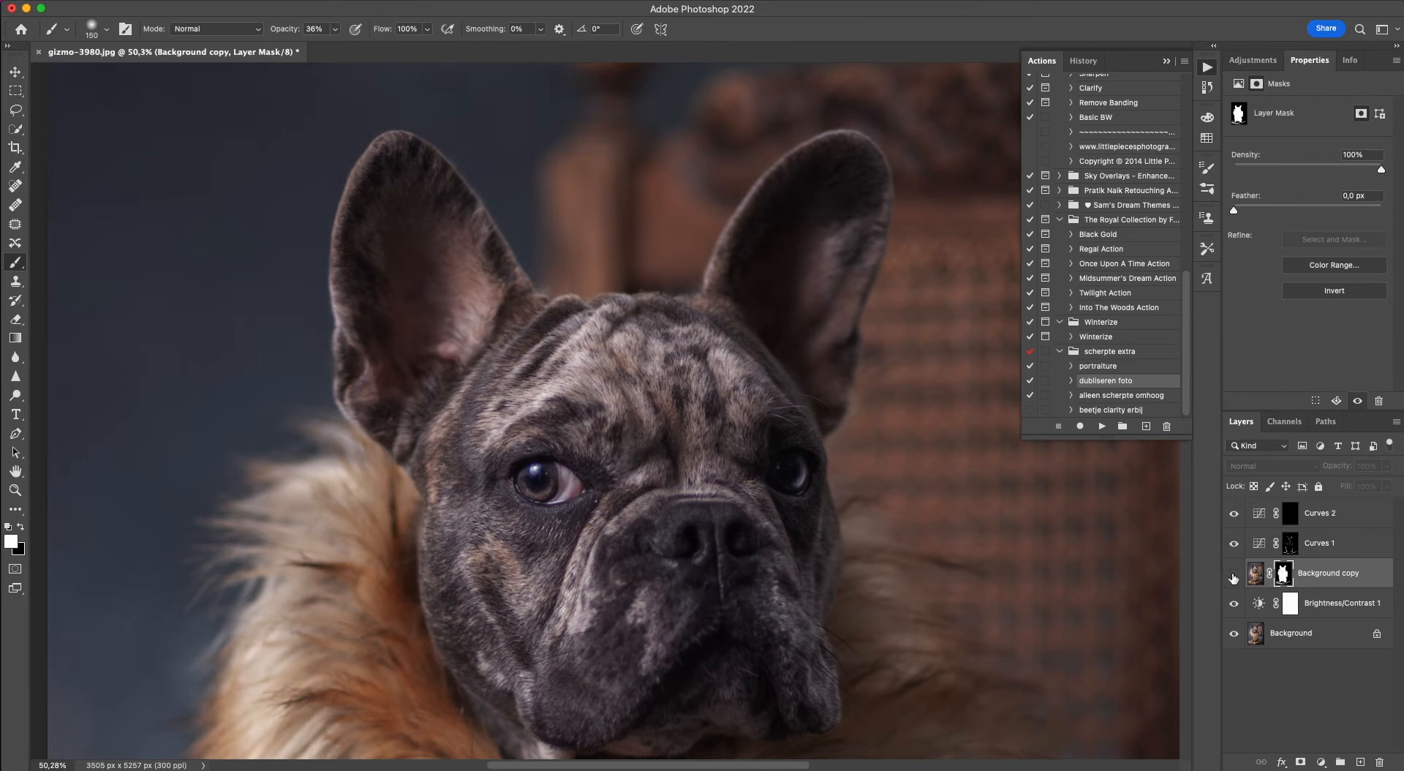
{"action": "left_click", "coordinate": [1234, 576]}
{"action": "left_click", "coordinate": [1233, 582]}
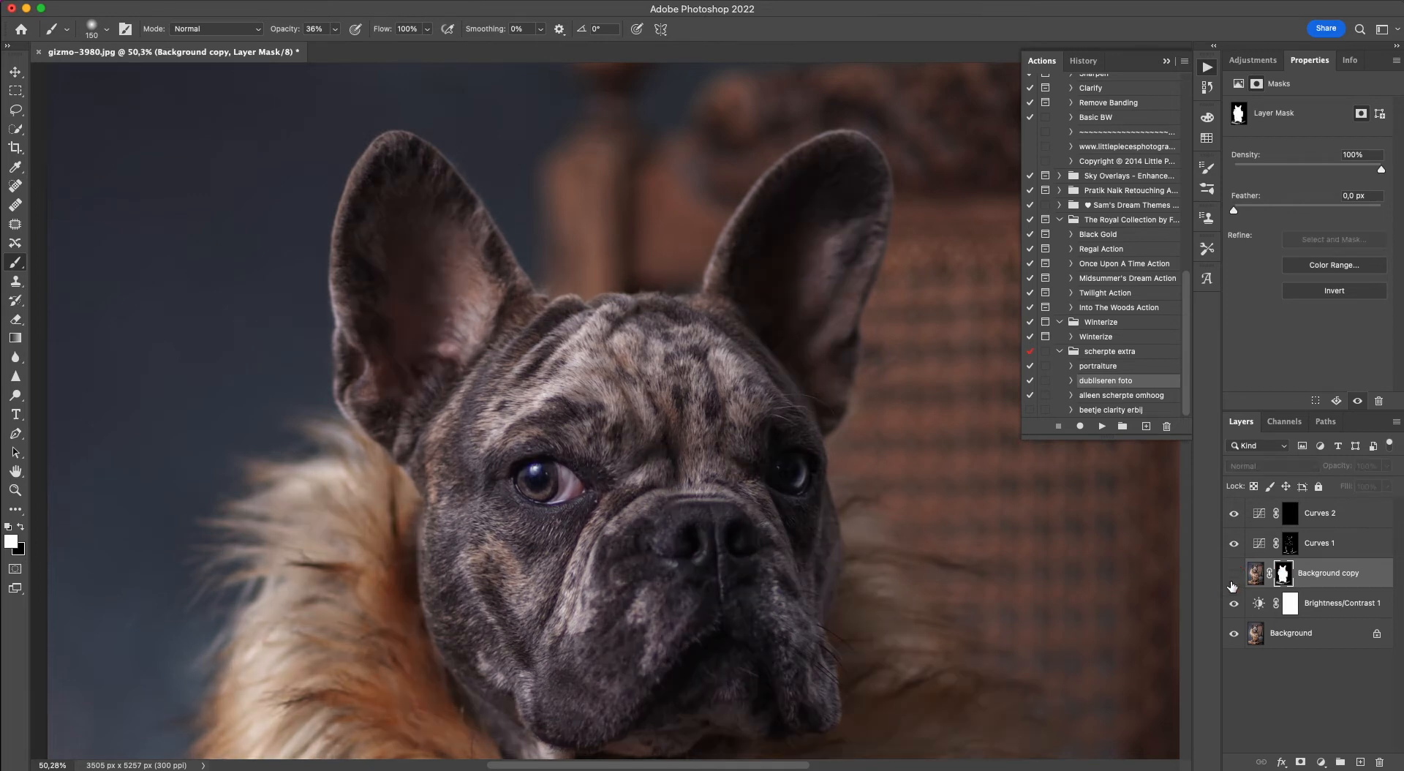
{"action": "left_click", "coordinate": [1233, 544]}
{"action": "left_click", "coordinate": [1233, 543]}
{"action": "left_click", "coordinate": [1233, 605]}
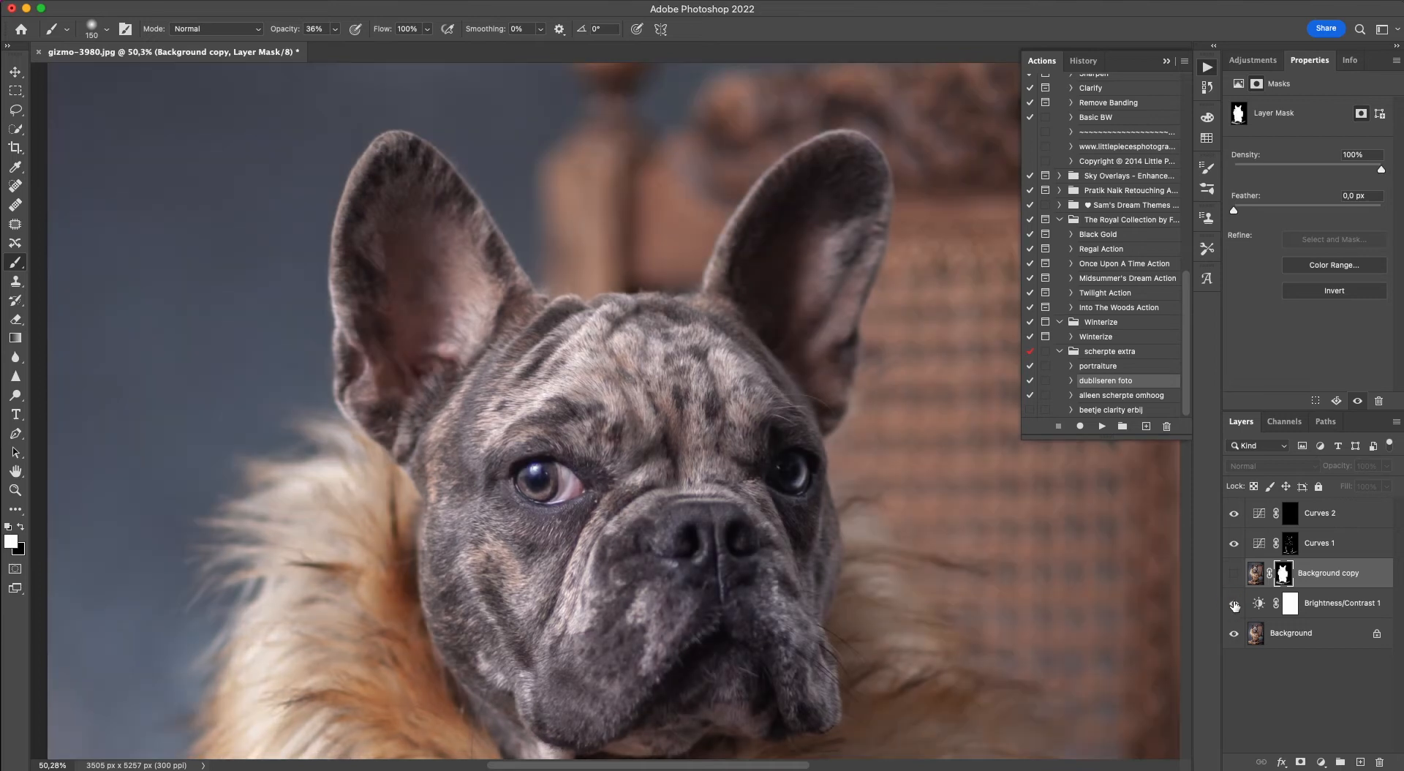
{"action": "left_click", "coordinate": [1234, 606]}
{"action": "left_click", "coordinate": [1234, 604]}
{"action": "left_click", "coordinate": [1234, 544]}
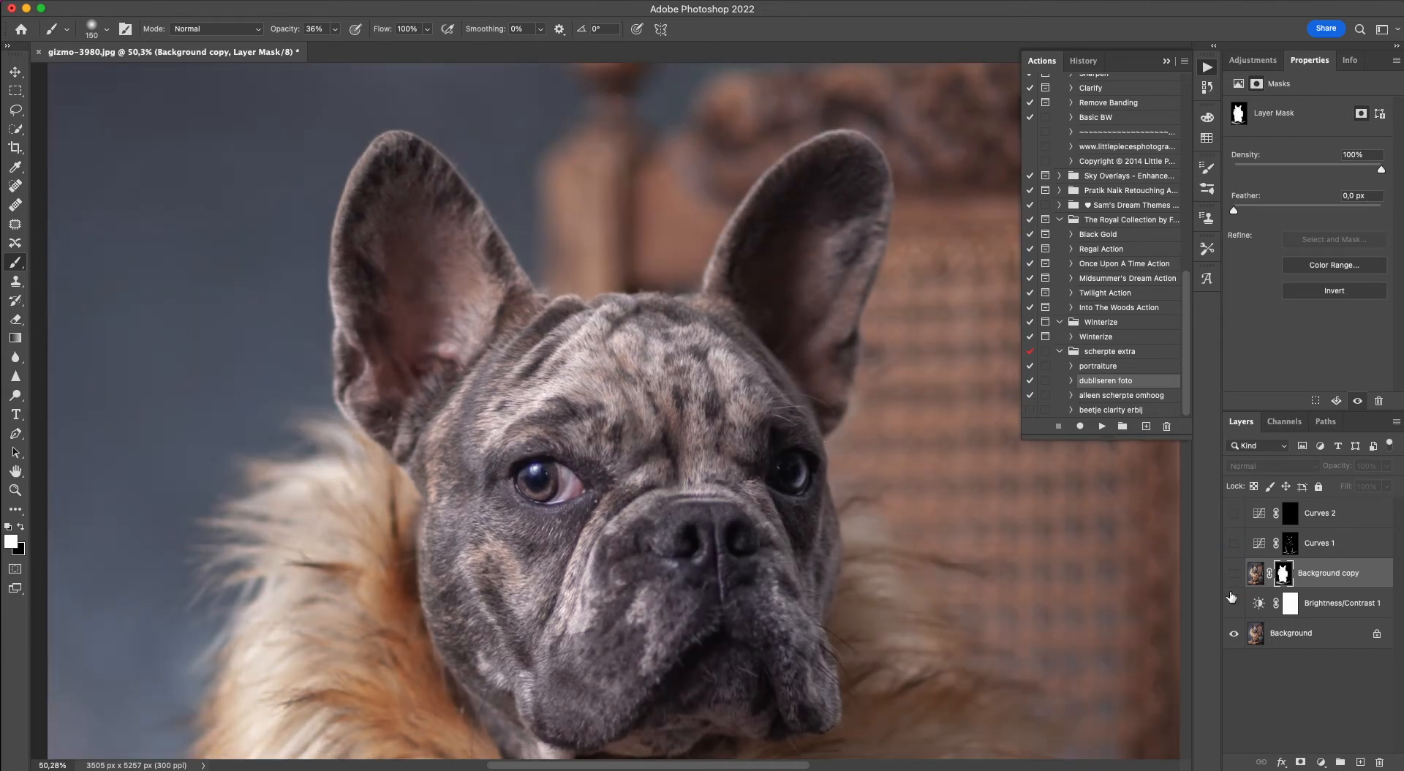
{"action": "left_click_drag", "start_coordinate": [1232, 601], "coordinate": [1234, 512]}
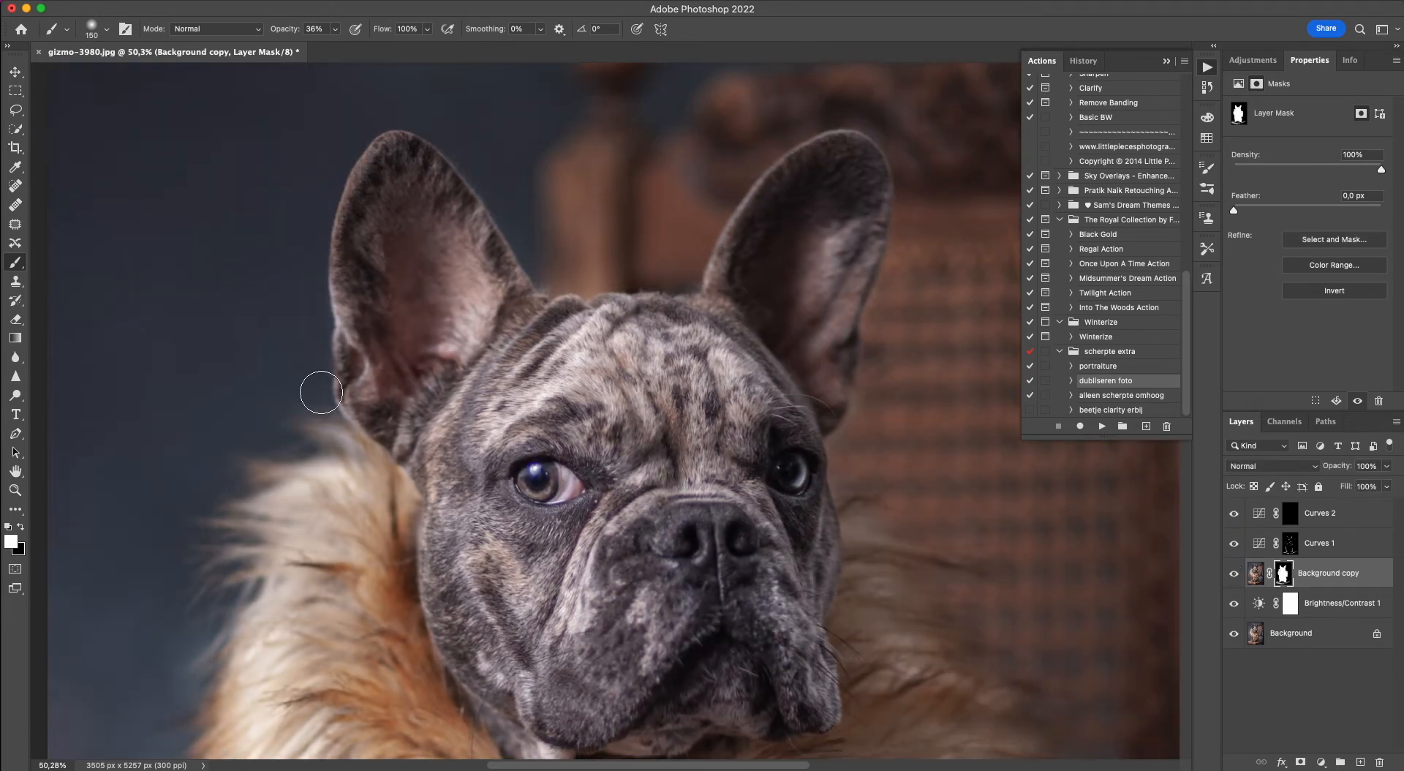
Reduce the brush to 50 px and paint white on the Curves 1 mask along light fur strands across the dog's chest.
{"action": "scroll", "coordinate": [395, 498], "scroll_direction": "down", "scroll_amount": 8}
{"action": "scroll", "coordinate": [454, 571], "scroll_direction": "left", "scroll_amount": 8}
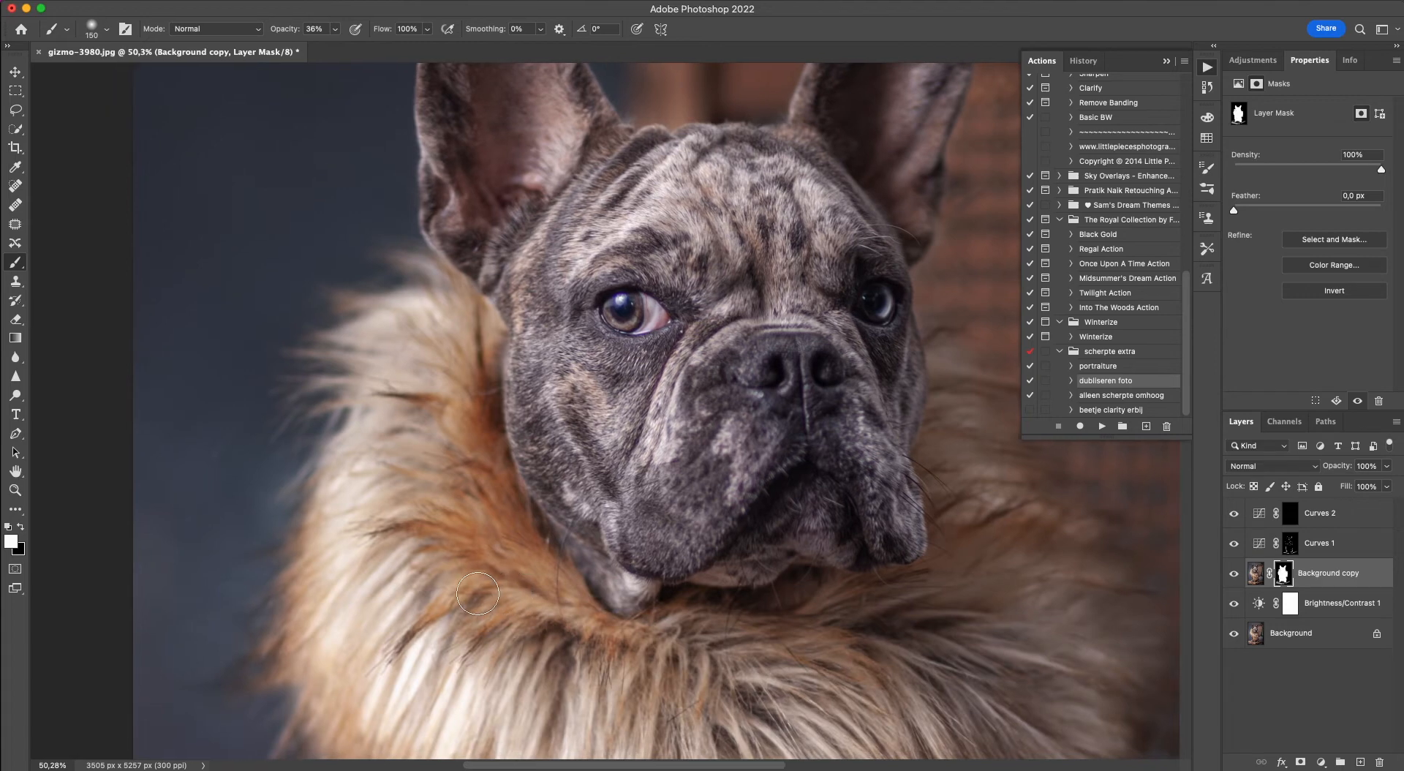
{"action": "scroll", "coordinate": [478, 593], "scroll_direction": "down", "scroll_amount": 10}
{"action": "scroll", "coordinate": [477, 593], "scroll_direction": "right", "scroll_amount": 3}
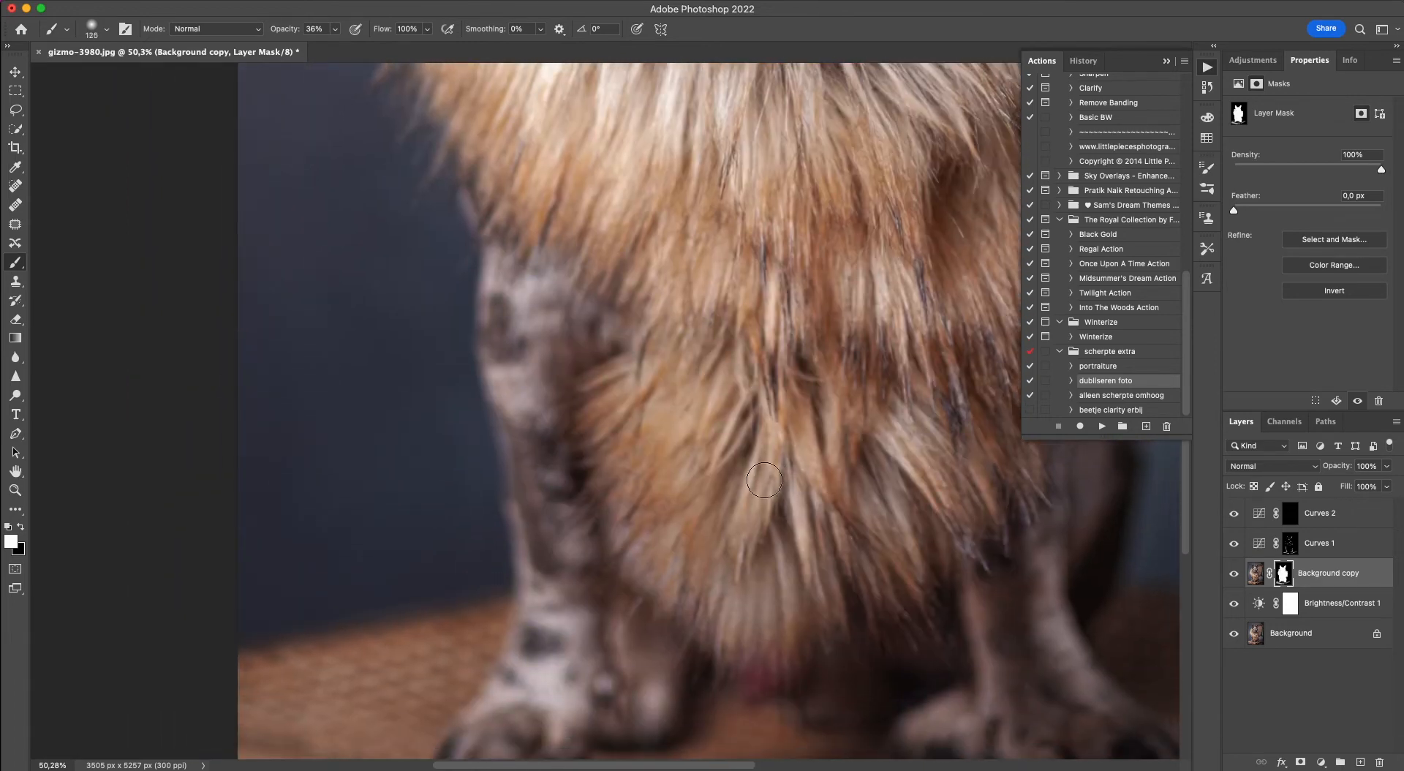
{"action": "key", "text": "bracketleft"}
{"action": "key", "text": "bracketleft"}
{"action": "key", "text": "bracketleft"}
{"action": "key", "text": "bracketleft"}
{"action": "key", "text": "bracketleft"}
{"action": "left_click", "coordinate": [1290, 543]}
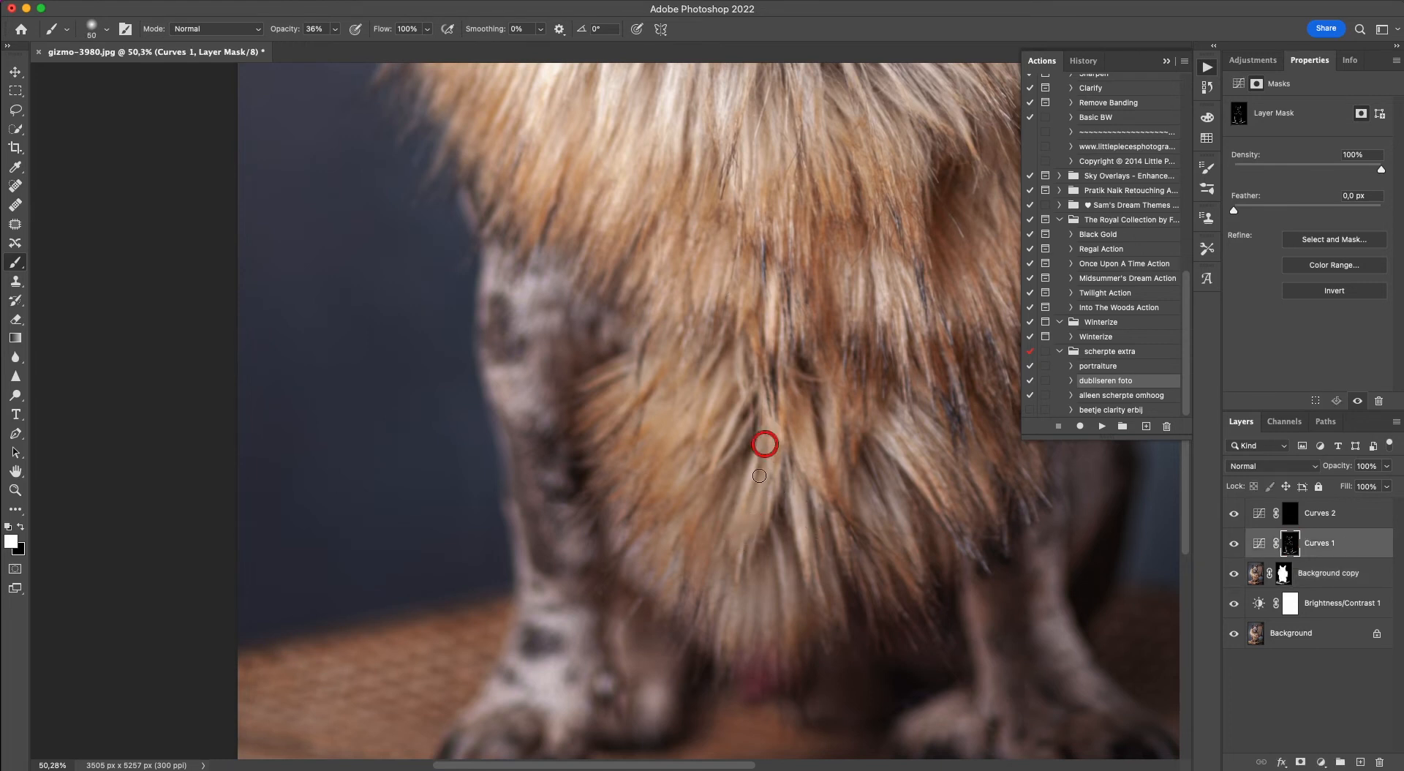
{"action": "left_click_drag", "start_coordinate": [765, 442], "coordinate": [766, 500]}
{"action": "mouse_move", "coordinate": [807, 433]}
{"action": "left_mouse_down"}
{"action": "mouse_move", "coordinate": [822, 491]}
{"action": "mouse_move", "coordinate": [836, 474]}
{"action": "left_mouse_up"}
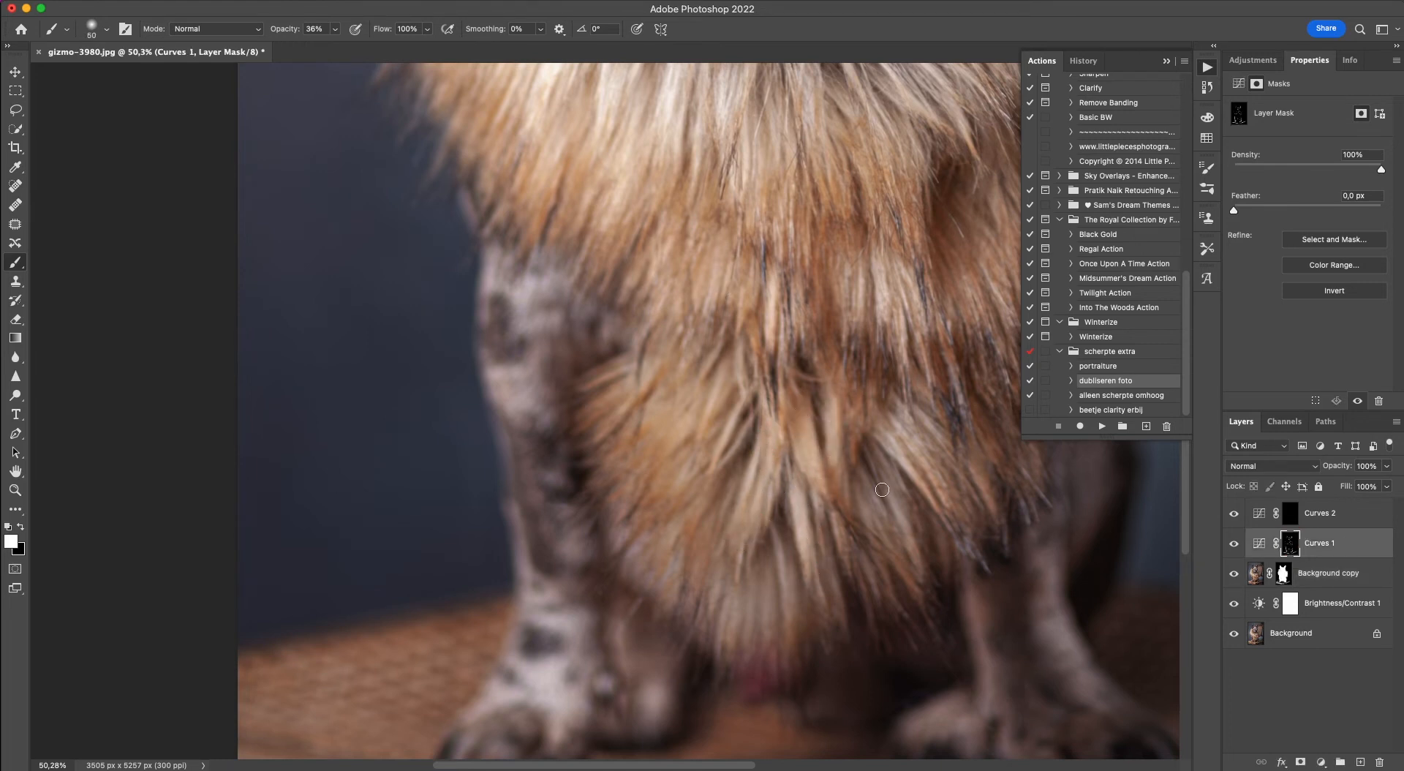
{"action": "left_click_drag", "start_coordinate": [911, 443], "coordinate": [950, 520]}
{"action": "left_click_drag", "start_coordinate": [901, 316], "coordinate": [902, 339]}
{"action": "left_click_drag", "start_coordinate": [865, 132], "coordinate": [862, 160]}
{"action": "left_click_drag", "start_coordinate": [724, 365], "coordinate": [687, 453]}
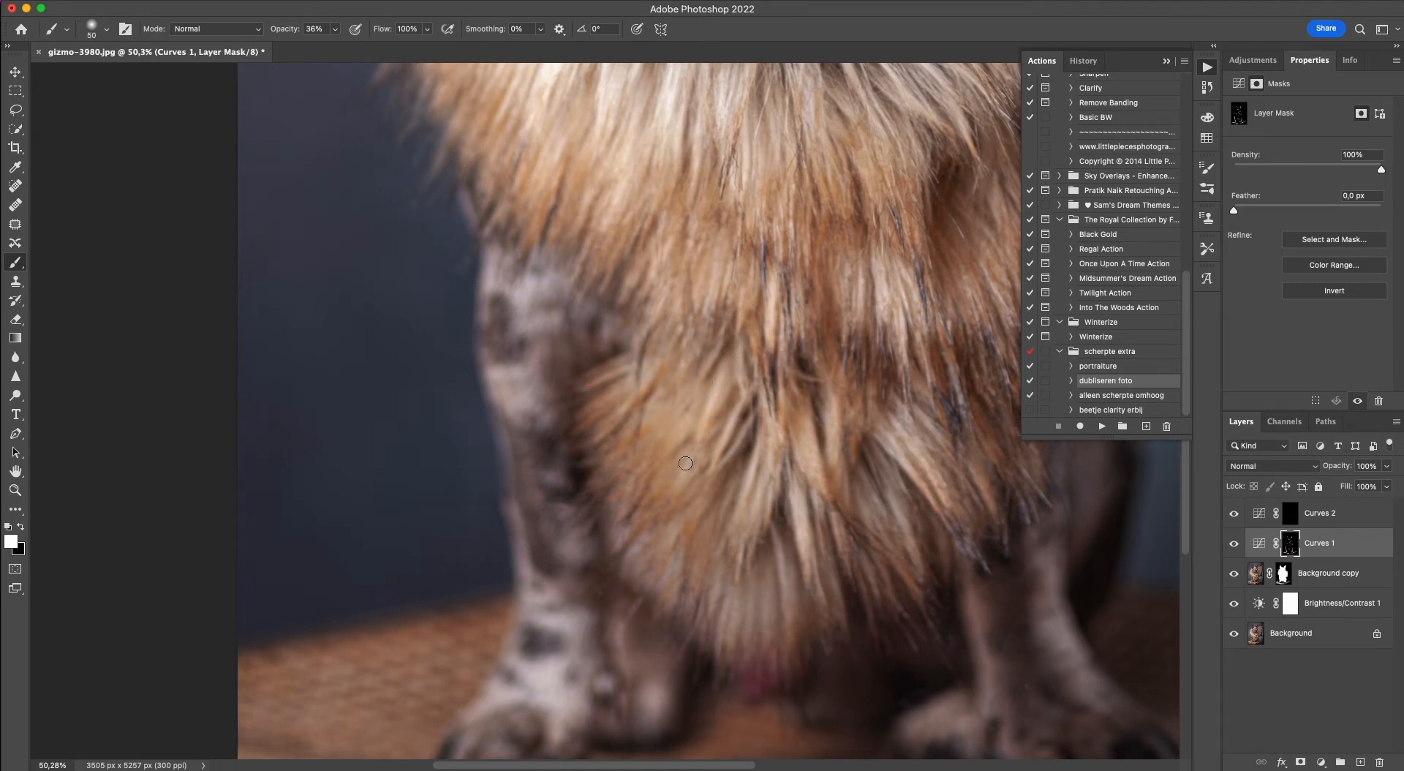
Brighten the lower fur's left-hand strands and bottom tips, plus the top of the left-hand front leg, on the Curves 1 mask.
{"action": "mouse_move", "coordinate": [714, 402]}
{"action": "left_mouse_down"}
{"action": "mouse_move", "coordinate": [646, 467]}
{"action": "mouse_move", "coordinate": [661, 440]}
{"action": "mouse_move", "coordinate": [615, 451]}
{"action": "mouse_move", "coordinate": [674, 420]}
{"action": "mouse_move", "coordinate": [700, 450]}
{"action": "mouse_move", "coordinate": [606, 405]}
{"action": "left_mouse_up"}
{"action": "left_click_drag", "start_coordinate": [611, 331], "coordinate": [602, 362]}
{"action": "mouse_move", "coordinate": [621, 322]}
{"action": "left_mouse_down"}
{"action": "mouse_move", "coordinate": [596, 341]}
{"action": "mouse_move", "coordinate": [495, 335]}
{"action": "mouse_move", "coordinate": [555, 283]}
{"action": "left_mouse_up"}
{"action": "mouse_move", "coordinate": [811, 553]}
{"action": "left_mouse_down"}
{"action": "mouse_move", "coordinate": [780, 640]}
{"action": "mouse_move", "coordinate": [780, 619]}
{"action": "mouse_move", "coordinate": [745, 642]}
{"action": "mouse_move", "coordinate": [729, 602]}
{"action": "left_mouse_up"}
{"action": "left_click", "coordinate": [667, 558]}
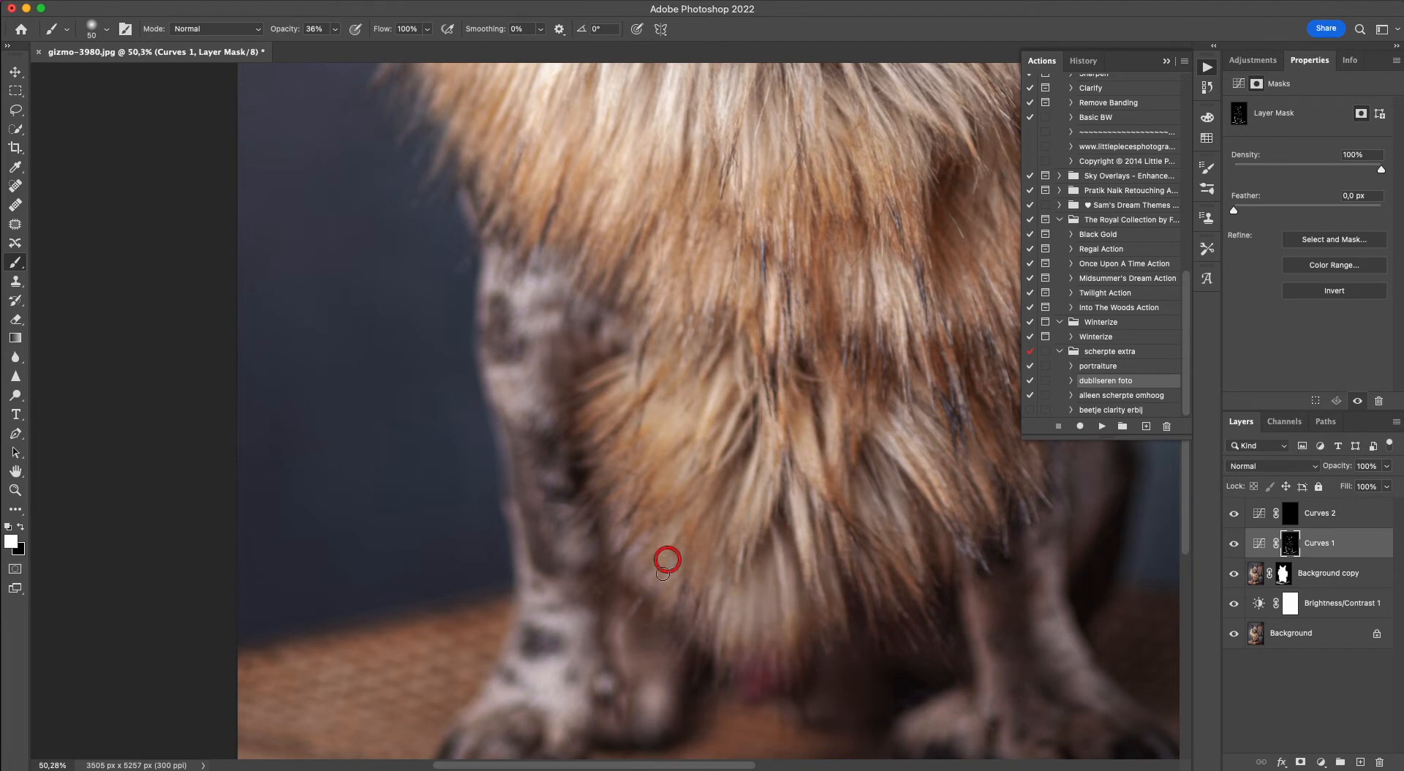
Paint white on the Curves 1 mask over the light strands in the right-hand part of the lower fur.
{"action": "left_click", "coordinate": [919, 573]}
{"action": "left_click_drag", "start_coordinate": [919, 572], "coordinate": [913, 529]}
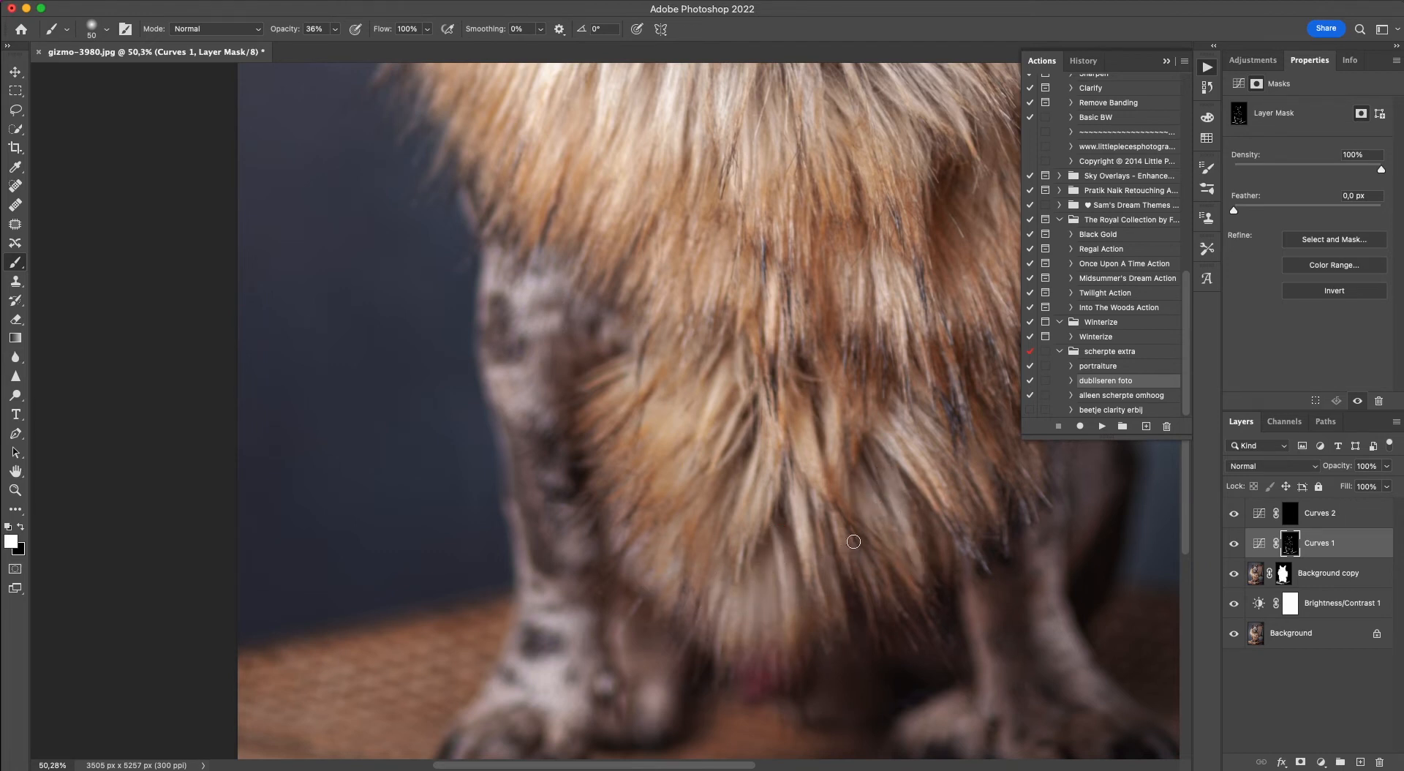
{"action": "left_click", "coordinate": [900, 445]}
{"action": "left_click", "coordinate": [984, 307]}
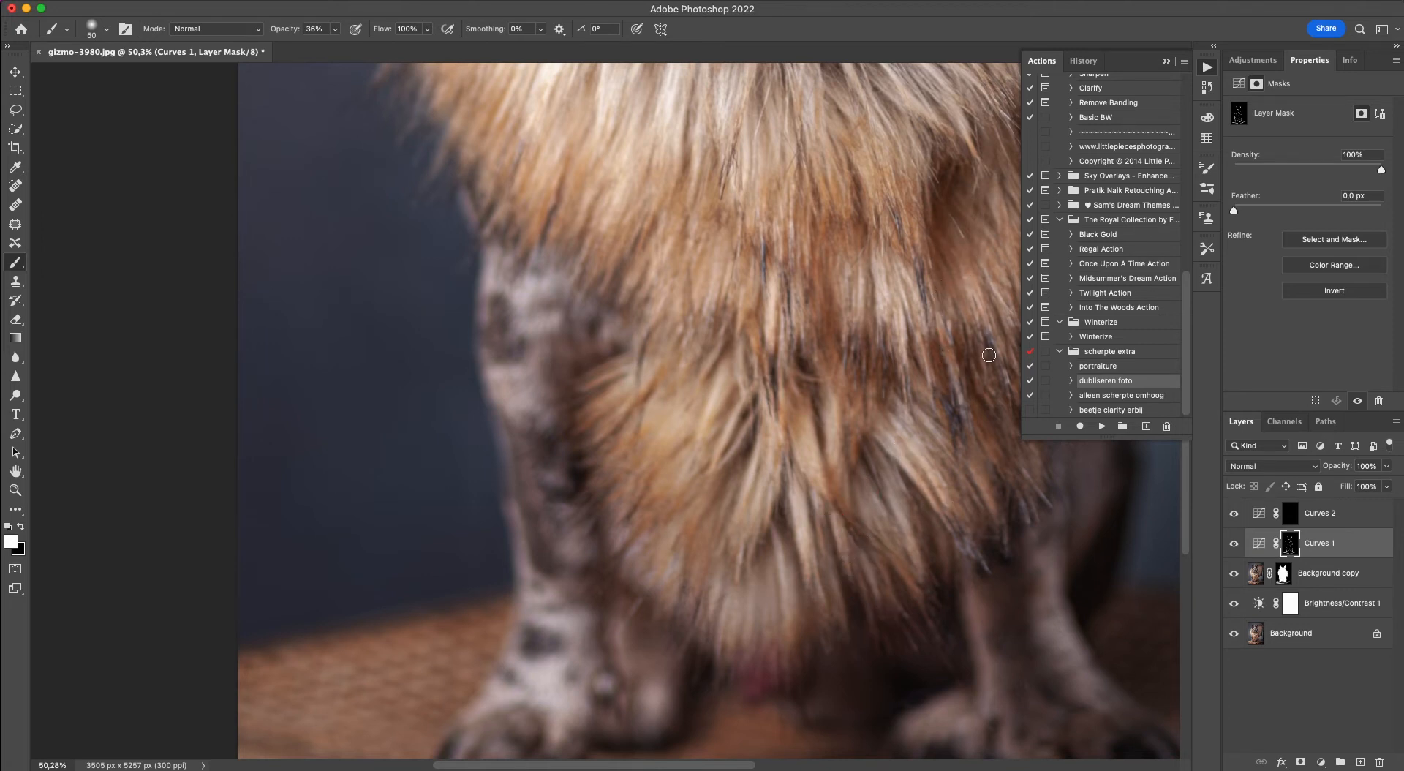
{"action": "scroll", "coordinate": [812, 289], "scroll_direction": "right", "scroll_amount": 1}
{"action": "scroll", "coordinate": [812, 289], "scroll_direction": "right", "scroll_amount": 5}
{"action": "mouse_move", "coordinate": [826, 263]}
{"action": "left_mouse_down"}
{"action": "mouse_move", "coordinate": [849, 217]}
{"action": "mouse_move", "coordinate": [885, 250]}
{"action": "mouse_move", "coordinate": [789, 267]}
{"action": "left_mouse_up"}
{"action": "left_click", "coordinate": [788, 488]}
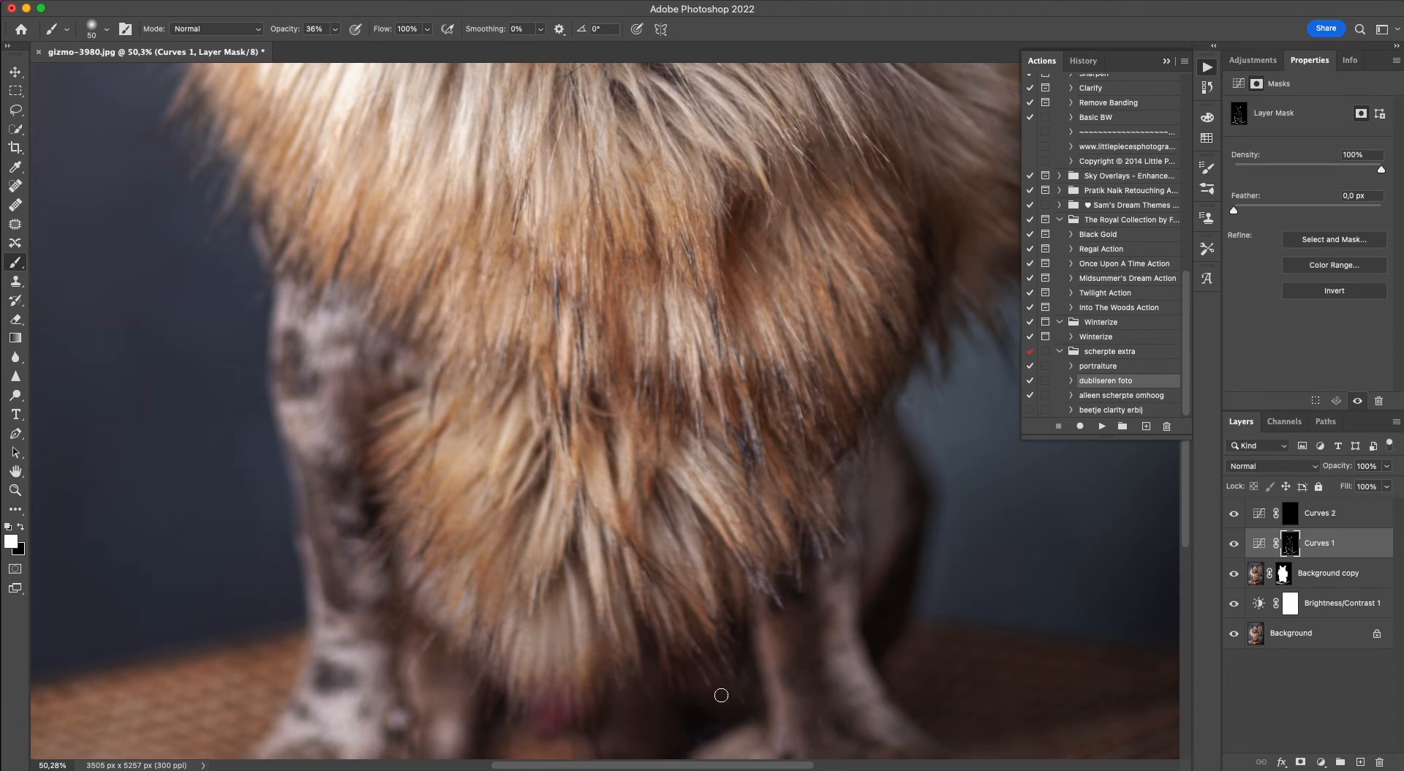
Brighten the left-hand cheek, the area around the left-hand eye and the brow above it on the Curves 1 mask.
{"action": "scroll", "coordinate": [380, 385], "scroll_direction": "up", "scroll_amount": 15}
{"action": "scroll", "coordinate": [380, 384], "scroll_direction": "left", "scroll_amount": 3}
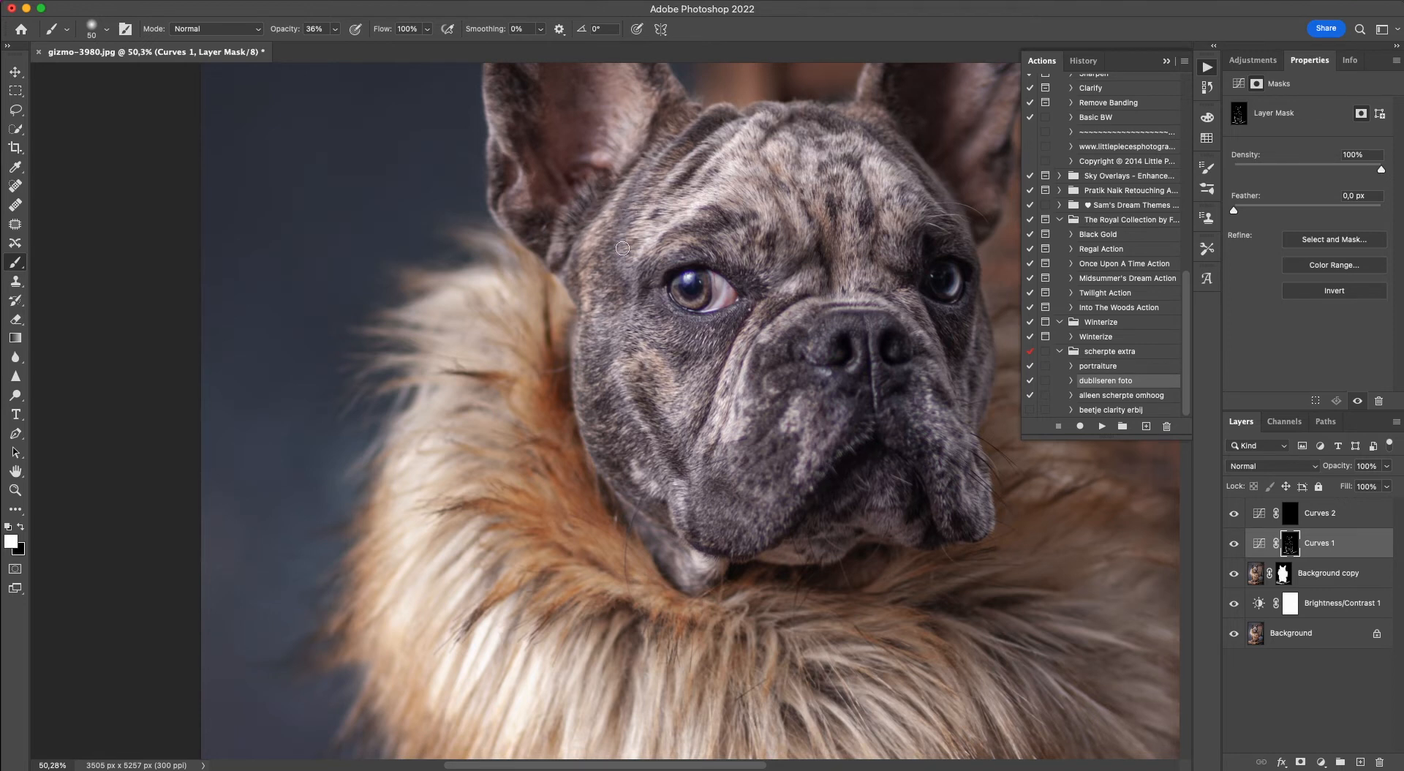
{"action": "mouse_move", "coordinate": [632, 284]}
{"action": "left_mouse_down"}
{"action": "mouse_move", "coordinate": [620, 243]}
{"action": "mouse_move", "coordinate": [633, 189]}
{"action": "mouse_move", "coordinate": [630, 289]}
{"action": "left_mouse_up"}
{"action": "mouse_move", "coordinate": [602, 335]}
{"action": "left_mouse_down"}
{"action": "mouse_move", "coordinate": [620, 379]}
{"action": "mouse_move", "coordinate": [665, 470]}
{"action": "mouse_move", "coordinate": [628, 365]}
{"action": "left_mouse_up"}
{"action": "left_click_drag", "start_coordinate": [688, 397], "coordinate": [684, 410]}
{"action": "mouse_move", "coordinate": [686, 396]}
{"action": "left_mouse_down"}
{"action": "mouse_move", "coordinate": [702, 362]}
{"action": "mouse_move", "coordinate": [664, 323]}
{"action": "mouse_move", "coordinate": [712, 335]}
{"action": "mouse_move", "coordinate": [697, 352]}
{"action": "left_mouse_up"}
{"action": "mouse_move", "coordinate": [766, 281]}
{"action": "left_mouse_down"}
{"action": "mouse_move", "coordinate": [759, 205]}
{"action": "mouse_move", "coordinate": [775, 230]}
{"action": "left_mouse_up"}
{"action": "left_click_drag", "start_coordinate": [743, 147], "coordinate": [719, 175]}
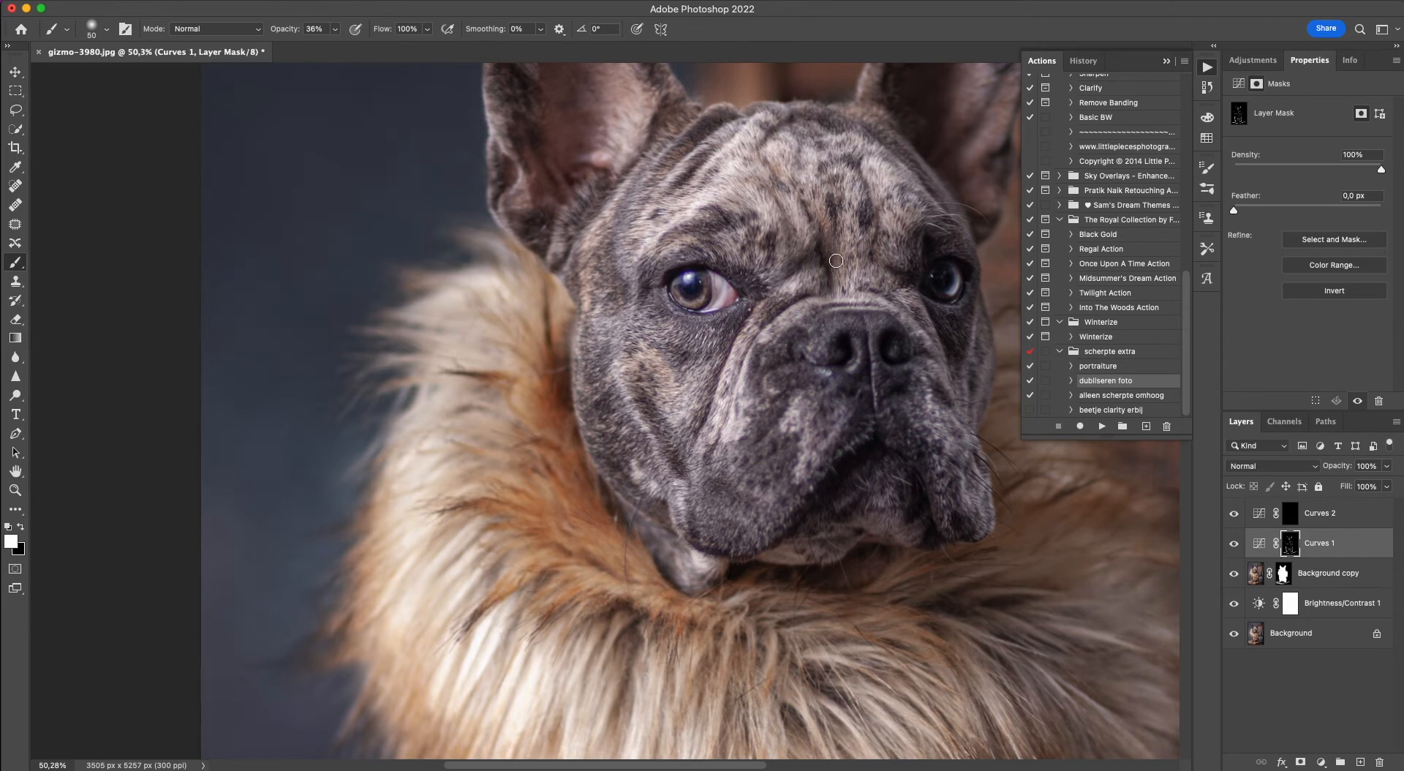
Brighten the wrinkles between the eyes, the central forehead and the brow over the right-hand eye on the Curves 1 mask.
{"action": "left_click_drag", "start_coordinate": [835, 207], "coordinate": [830, 263]}
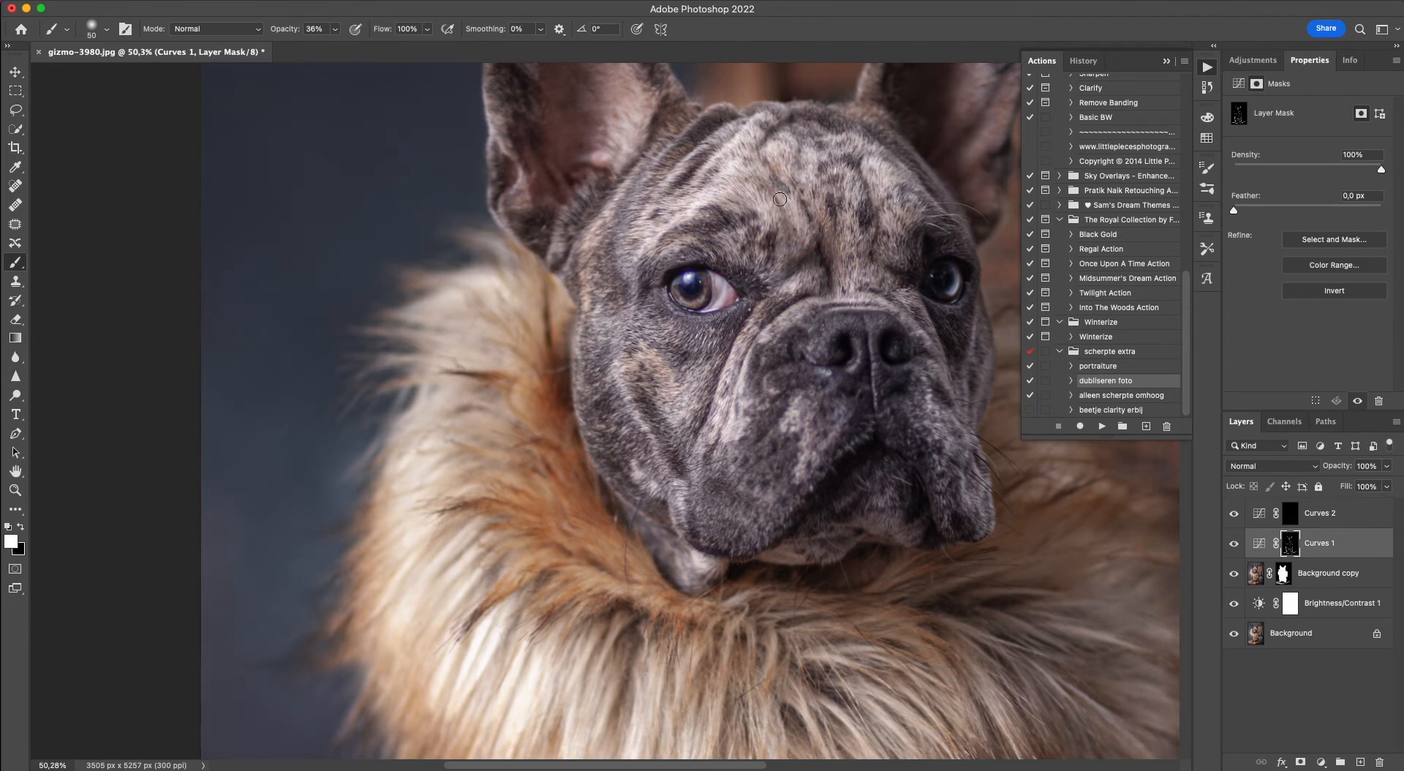
{"action": "left_click", "coordinate": [828, 268]}
{"action": "left_click", "coordinate": [827, 174]}
{"action": "left_click", "coordinate": [875, 215]}
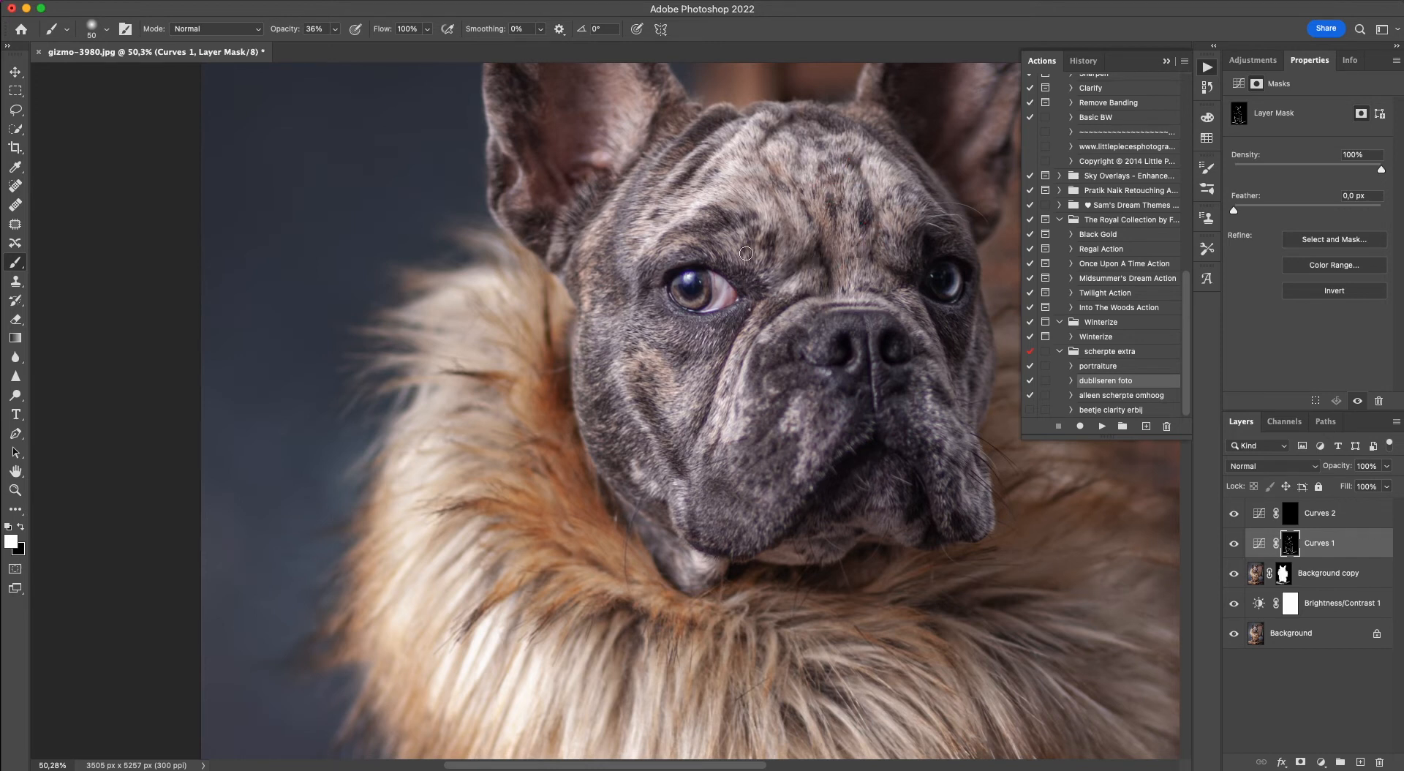
{"action": "left_click_drag", "start_coordinate": [937, 238], "coordinate": [952, 212]}
{"action": "left_click_drag", "start_coordinate": [904, 163], "coordinate": [912, 152]}
Dab white on the Curves 1 mask over the right-hand cheek and jowl, the nose and the fold beneath it.
{"action": "left_click", "coordinate": [931, 314]}
{"action": "left_click", "coordinate": [962, 490]}
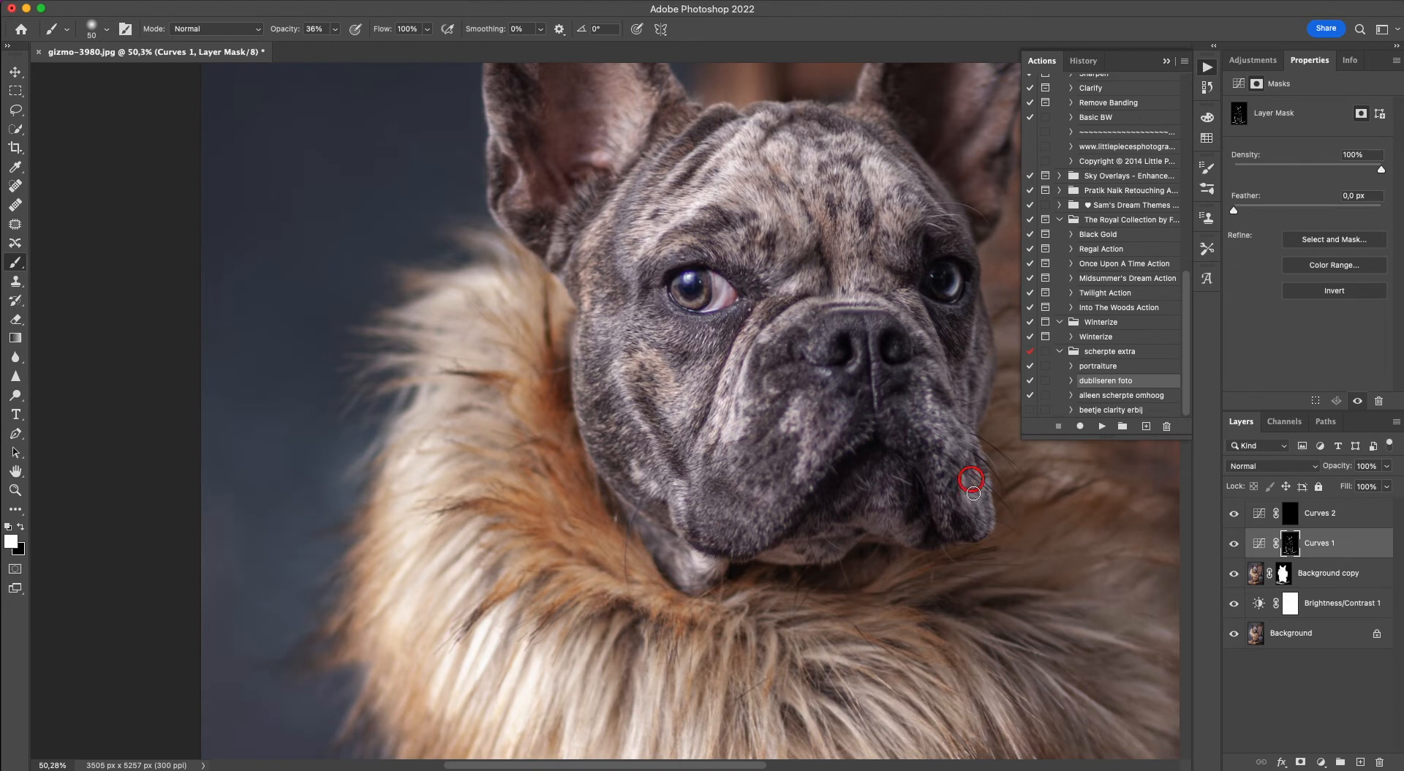
{"action": "left_click", "coordinate": [933, 385]}
{"action": "left_click", "coordinate": [872, 410]}
{"action": "left_click", "coordinate": [864, 401]}
{"action": "left_click", "coordinate": [921, 517]}
{"action": "left_click", "coordinate": [924, 531]}
{"action": "left_click", "coordinate": [838, 509]}
{"action": "left_click", "coordinate": [872, 407]}
{"action": "left_click", "coordinate": [867, 322]}
{"action": "left_click", "coordinate": [954, 492]}
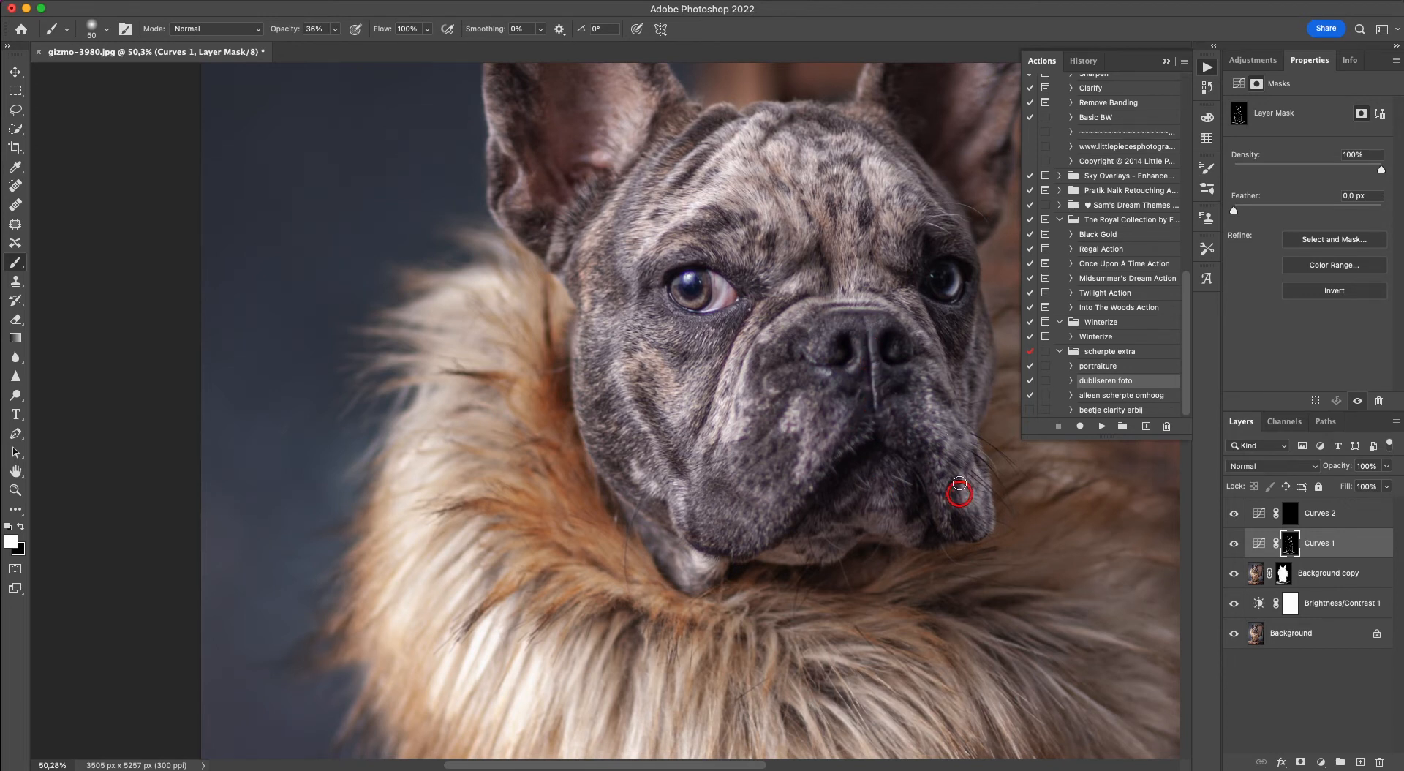
Brighten the left-hand side of the muzzle and its jowl on the Curves 1 mask with the 50 px brush.
{"action": "left_click", "coordinate": [812, 449]}
{"action": "left_click_drag", "start_coordinate": [746, 513], "coordinate": [711, 514]}
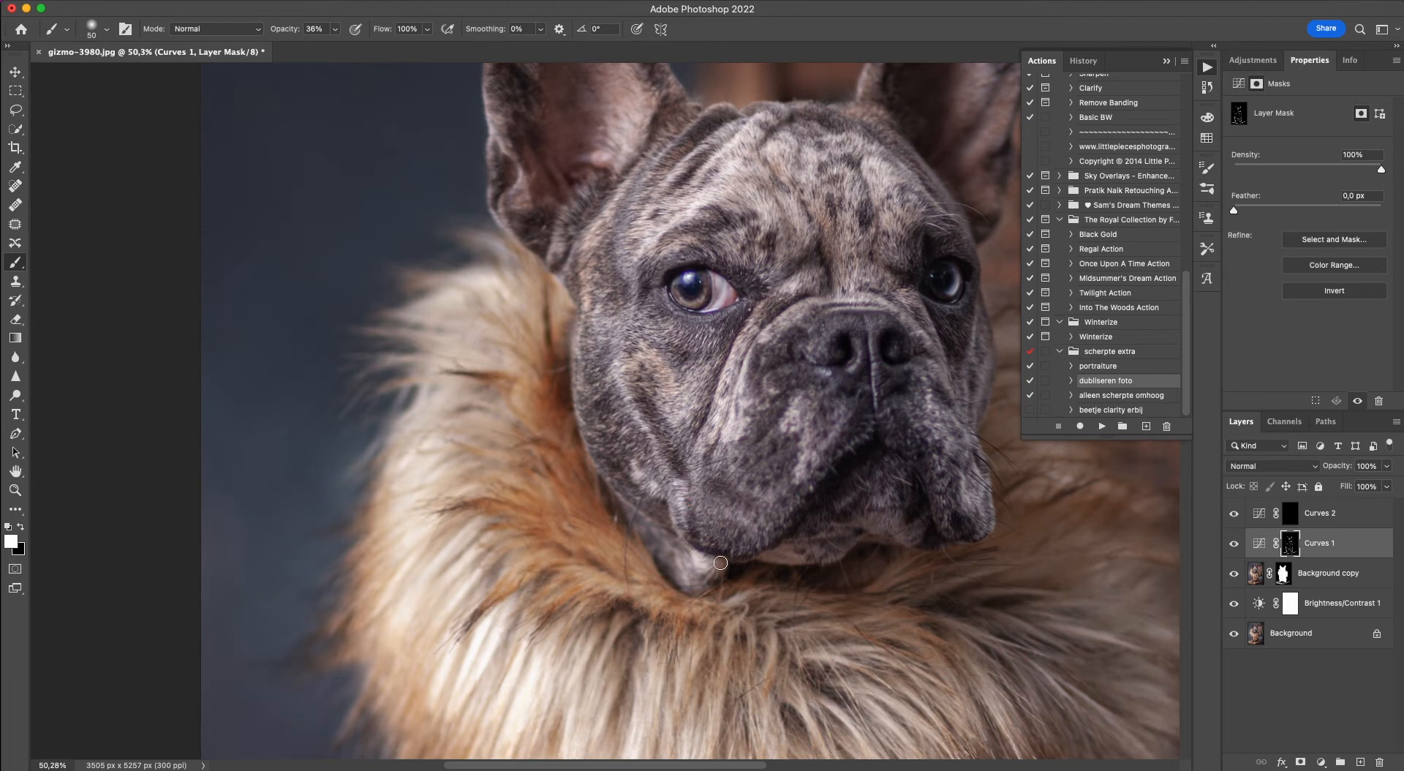
{"action": "left_click", "coordinate": [768, 492]}
{"action": "left_click", "coordinate": [734, 513]}
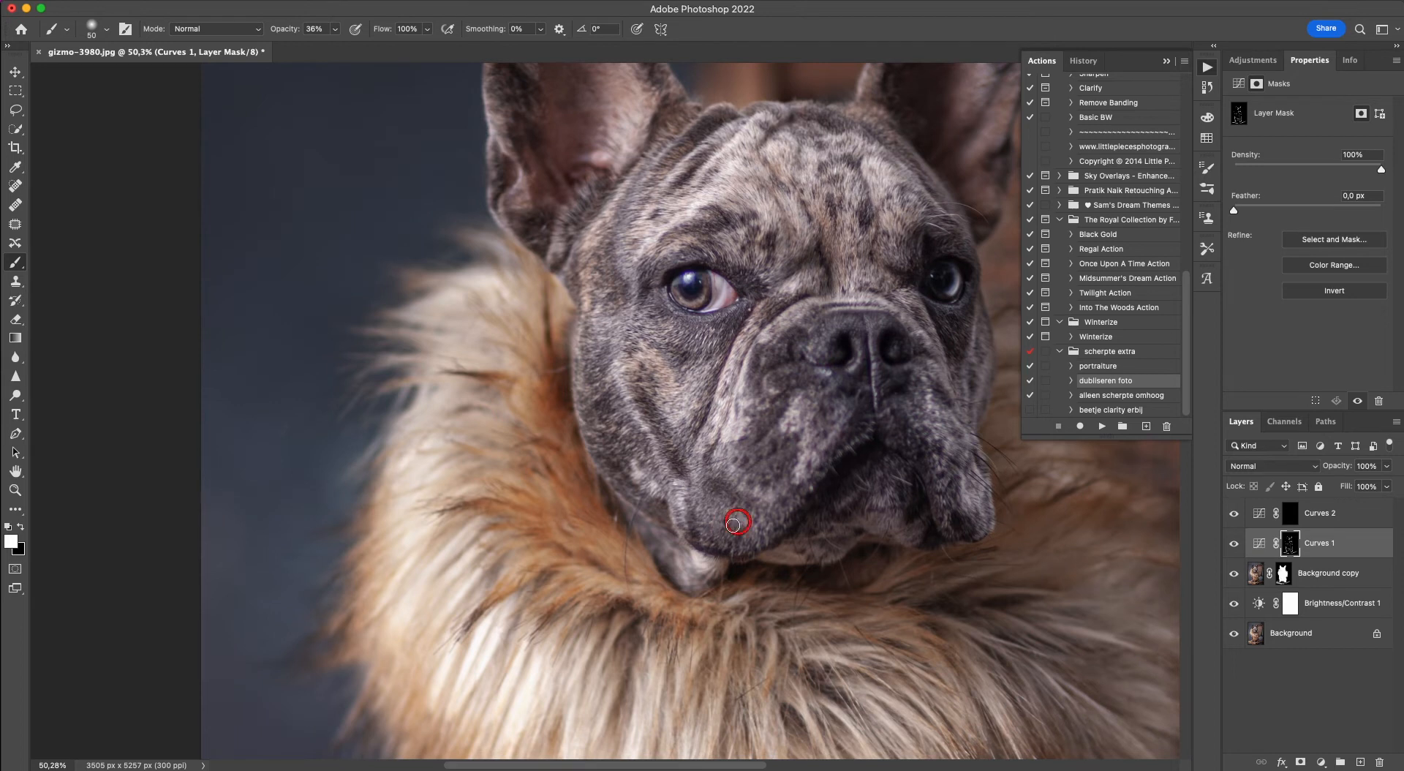
{"action": "left_click", "coordinate": [735, 512]}
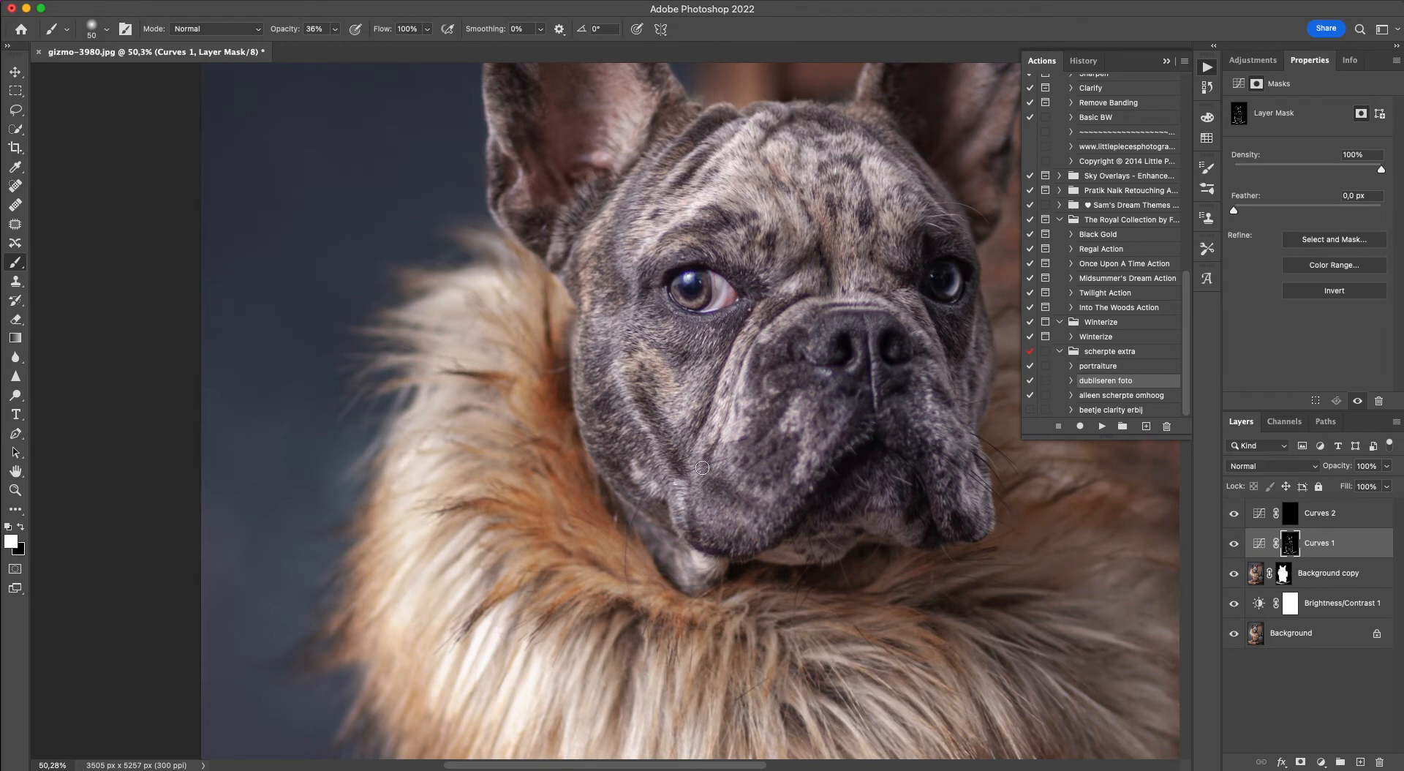
Switch to the Curves 2 mask and paint white over the left-hand jowl and cheek crease, reducing the brush to 35 px.
{"action": "key", "text": "bracketright"}
{"action": "key", "text": "bracketright"}
{"action": "left_click", "coordinate": [1291, 517]}
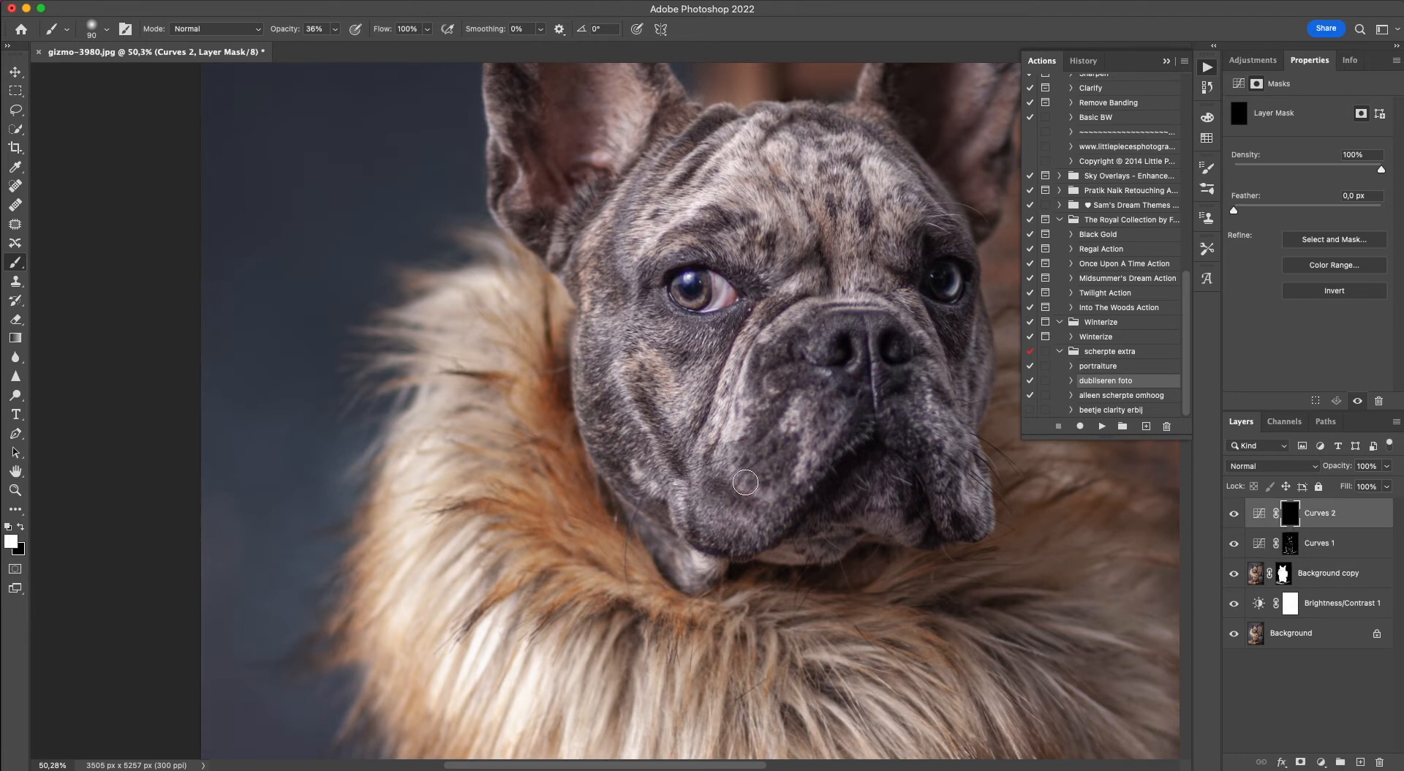
{"action": "mouse_move", "coordinate": [749, 520]}
{"action": "left_mouse_down"}
{"action": "mouse_move", "coordinate": [761, 522]}
{"action": "mouse_move", "coordinate": [710, 527]}
{"action": "left_mouse_up"}
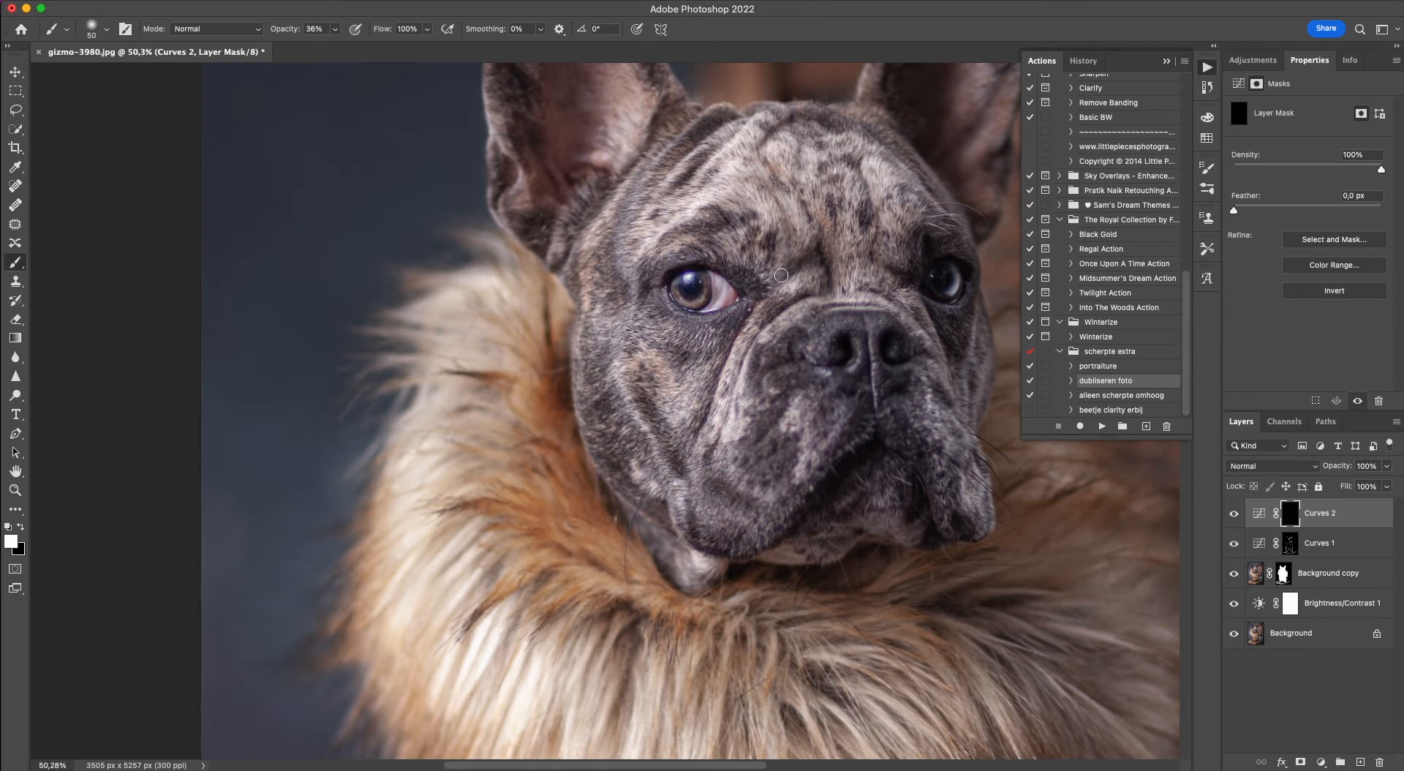
{"action": "left_click", "coordinate": [722, 352]}
{"action": "left_click", "coordinate": [708, 393]}
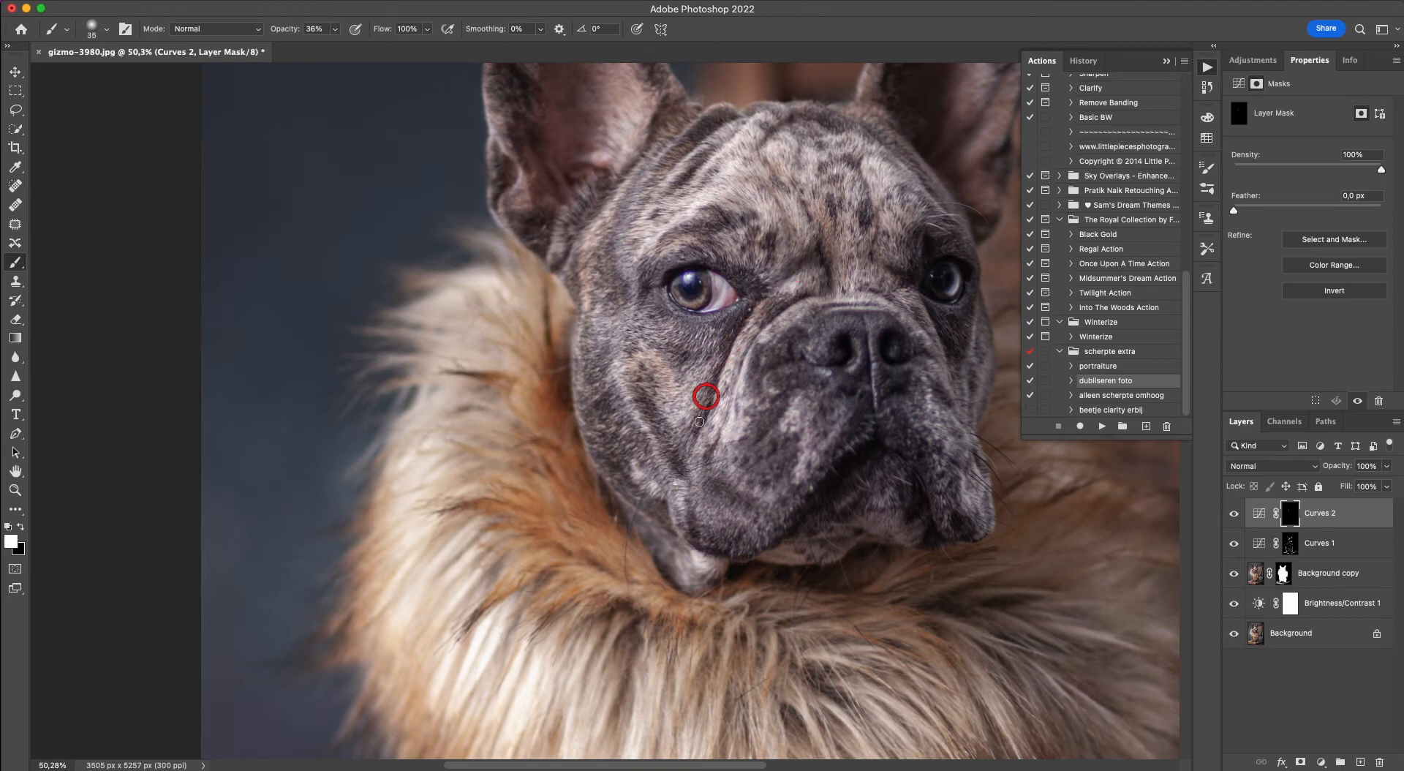
Darken the muzzle folds, nose outline, right-hand jowl and mouth line on the Curves 2 mask, reducing the brush to 15 px.
{"action": "mouse_move", "coordinate": [753, 333]}
{"action": "left_mouse_down"}
{"action": "mouse_move", "coordinate": [718, 438]}
{"action": "mouse_move", "coordinate": [750, 347]}
{"action": "mouse_move", "coordinate": [728, 413]}
{"action": "left_mouse_up"}
{"action": "mouse_move", "coordinate": [783, 304]}
{"action": "left_mouse_down"}
{"action": "mouse_move", "coordinate": [822, 284]}
{"action": "mouse_move", "coordinate": [893, 298]}
{"action": "mouse_move", "coordinate": [932, 322]}
{"action": "mouse_move", "coordinate": [913, 316]}
{"action": "mouse_move", "coordinate": [937, 363]}
{"action": "left_mouse_up"}
{"action": "mouse_move", "coordinate": [870, 304]}
{"action": "left_mouse_down"}
{"action": "mouse_move", "coordinate": [809, 306]}
{"action": "mouse_move", "coordinate": [871, 367]}
{"action": "mouse_move", "coordinate": [852, 392]}
{"action": "left_mouse_up"}
{"action": "mouse_move", "coordinate": [843, 335]}
{"action": "left_mouse_down"}
{"action": "mouse_move", "coordinate": [833, 299]}
{"action": "mouse_move", "coordinate": [805, 344]}
{"action": "mouse_move", "coordinate": [856, 391]}
{"action": "mouse_move", "coordinate": [840, 396]}
{"action": "mouse_move", "coordinate": [832, 377]}
{"action": "mouse_move", "coordinate": [817, 386]}
{"action": "mouse_move", "coordinate": [887, 394]}
{"action": "mouse_move", "coordinate": [883, 372]}
{"action": "mouse_move", "coordinate": [923, 354]}
{"action": "mouse_move", "coordinate": [973, 471]}
{"action": "left_mouse_up"}
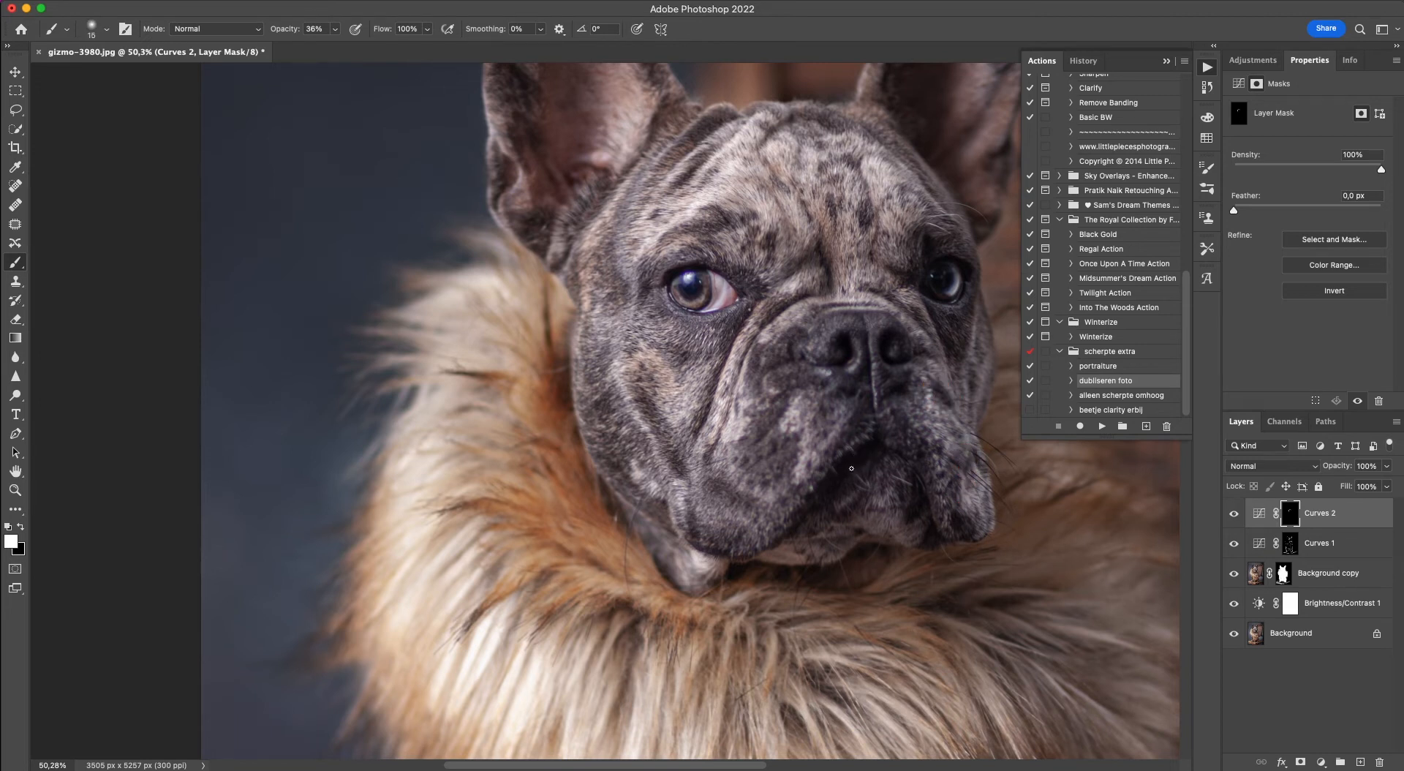
{"action": "left_click_drag", "start_coordinate": [848, 461], "coordinate": [840, 470]}
Enlarge the brush to 35 px and darken fur shadows below the chin and across the collar's lower left on the Curves 2 mask.
{"action": "key", "text": "bracketright"}
{"action": "left_click_drag", "start_coordinate": [783, 628], "coordinate": [778, 628]}
{"action": "mouse_move", "coordinate": [994, 574]}
{"action": "left_mouse_down"}
{"action": "mouse_move", "coordinate": [1039, 571]}
{"action": "mouse_move", "coordinate": [1002, 546]}
{"action": "left_mouse_up"}
{"action": "left_click", "coordinate": [626, 633]}
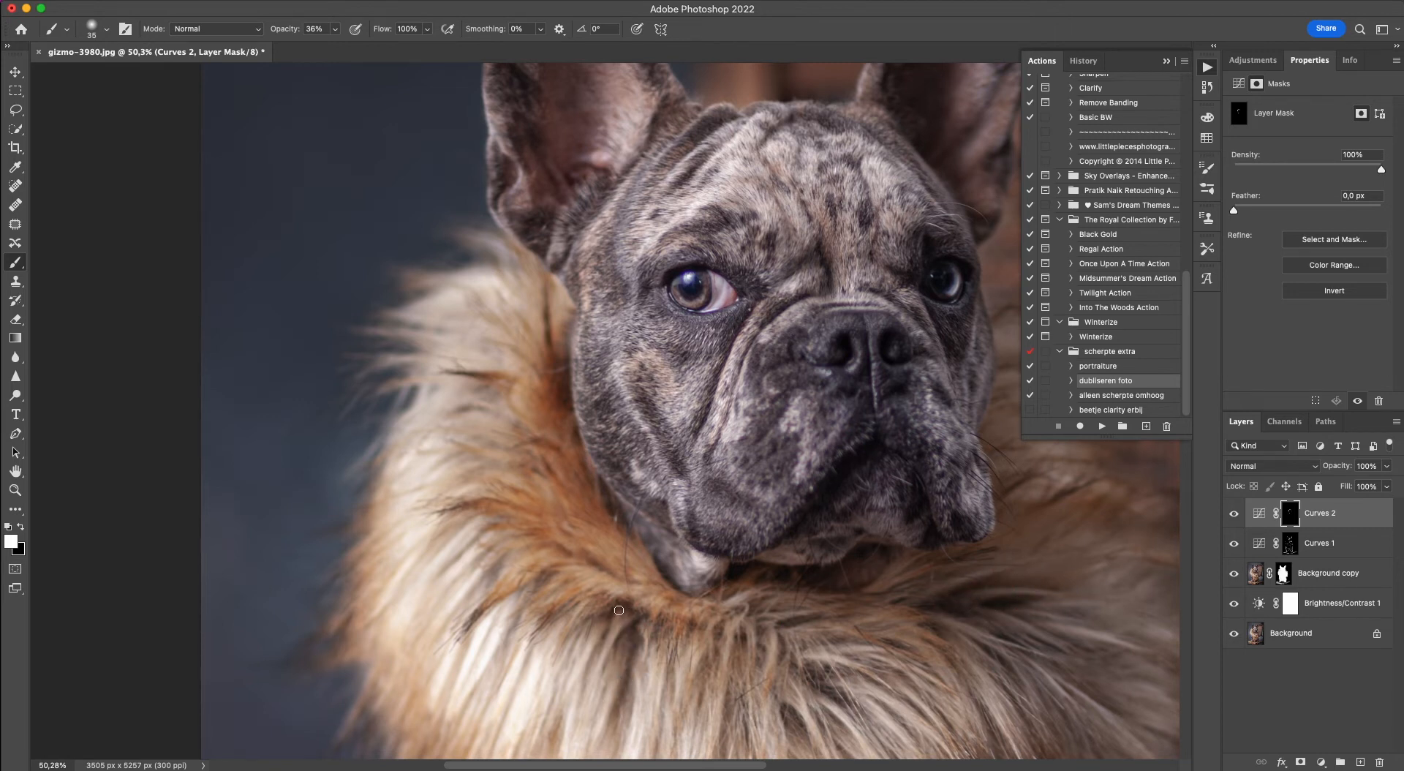
{"action": "left_click", "coordinate": [623, 613]}
{"action": "left_click_drag", "start_coordinate": [522, 623], "coordinate": [504, 664]}
{"action": "mouse_move", "coordinate": [477, 715]}
{"action": "left_mouse_down"}
{"action": "mouse_move", "coordinate": [459, 751]}
{"action": "mouse_move", "coordinate": [449, 744]}
{"action": "left_mouse_up"}
{"action": "left_click_drag", "start_coordinate": [465, 641], "coordinate": [458, 666]}
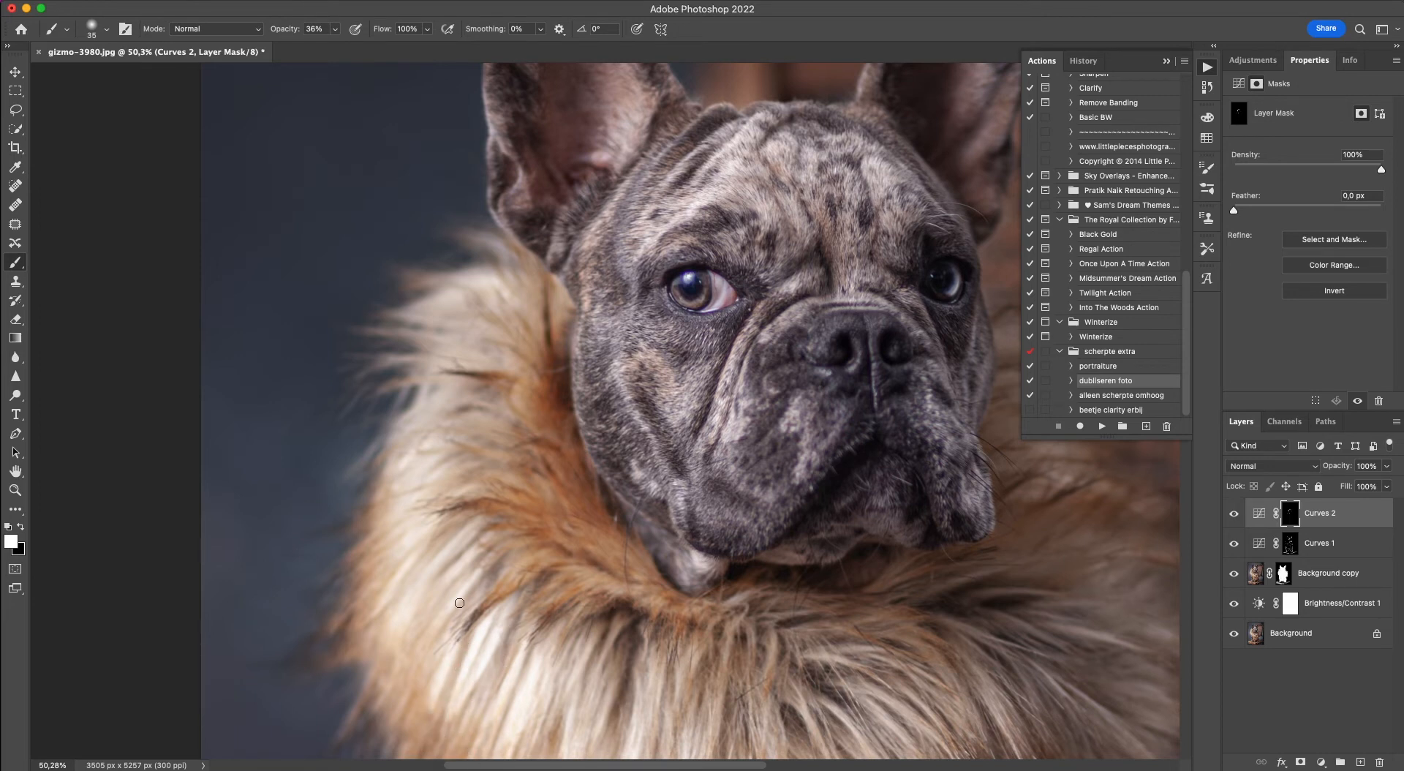
{"action": "mouse_move", "coordinate": [487, 574]}
{"action": "left_mouse_down"}
{"action": "mouse_move", "coordinate": [471, 598]}
{"action": "mouse_move", "coordinate": [477, 575]}
{"action": "mouse_move", "coordinate": [430, 598]}
{"action": "left_mouse_up"}
Paint white on the Curves 2 mask over the dark fur strands of the collar beside the dog's left-hand cheek and jaw.
{"action": "left_click_drag", "start_coordinate": [495, 405], "coordinate": [459, 389]}
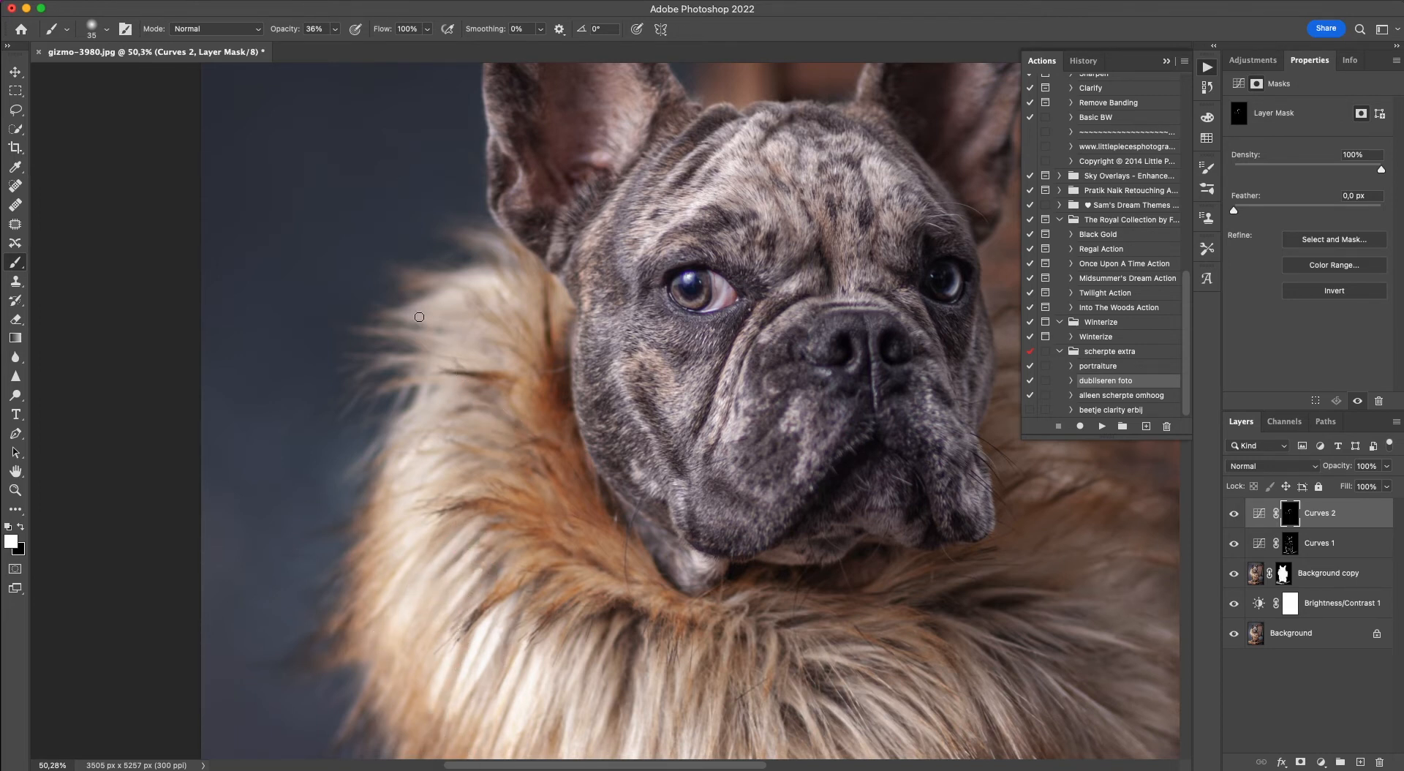
{"action": "left_click_drag", "start_coordinate": [455, 330], "coordinate": [389, 323]}
{"action": "left_click_drag", "start_coordinate": [553, 344], "coordinate": [544, 298]}
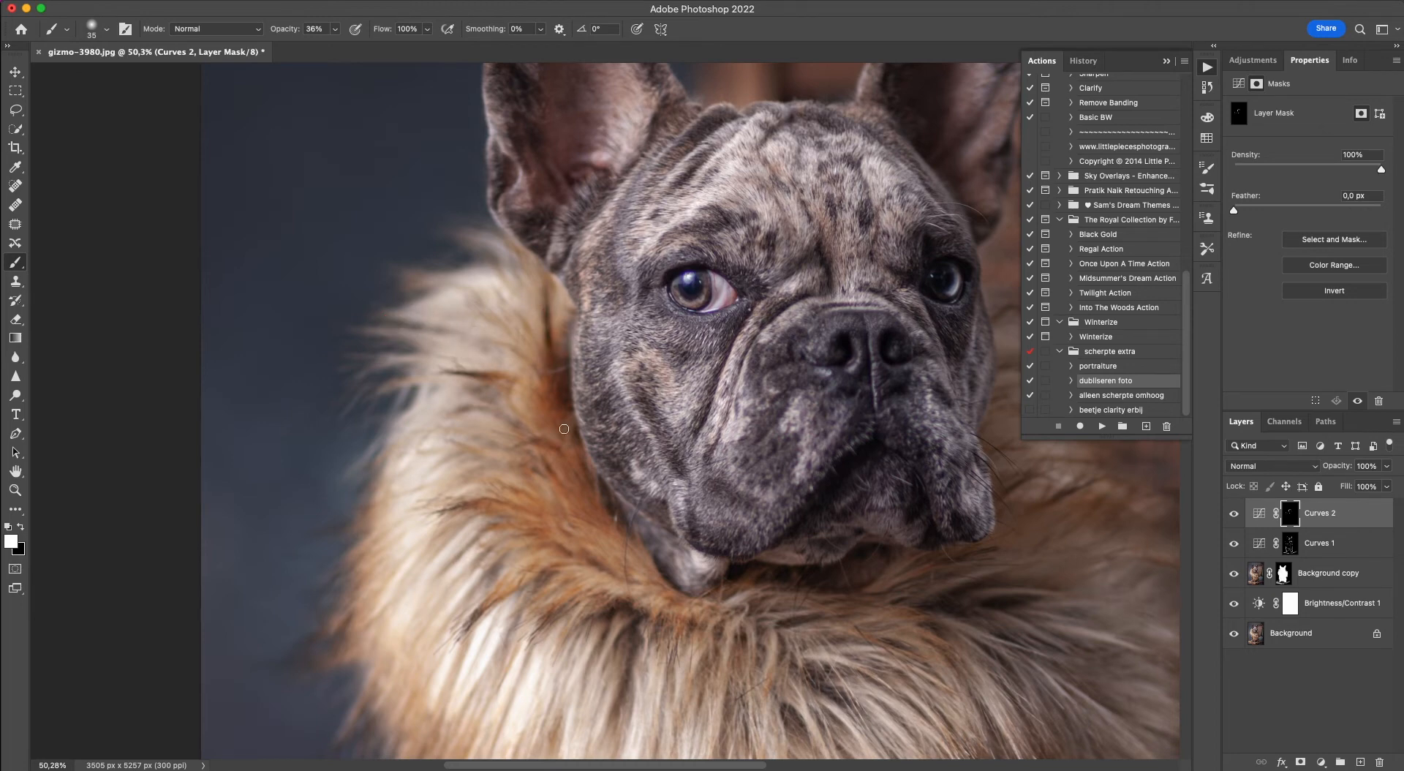
{"action": "mouse_move", "coordinate": [576, 479]}
{"action": "left_mouse_down"}
{"action": "mouse_move", "coordinate": [548, 450]}
{"action": "mouse_move", "coordinate": [522, 436]}
{"action": "left_mouse_up"}
{"action": "left_click_drag", "start_coordinate": [573, 509], "coordinate": [545, 484]}
{"action": "left_click_drag", "start_coordinate": [611, 528], "coordinate": [565, 498]}
Darken the shadowed strands in the middle and right-hand chest fur on the Curves 2 mask with the 35 px brush.
{"action": "scroll", "coordinate": [562, 512], "scroll_direction": "down", "scroll_amount": 8}
{"action": "scroll", "coordinate": [562, 512], "scroll_direction": "right", "scroll_amount": 4}
{"action": "mouse_move", "coordinate": [570, 425]}
{"action": "left_mouse_down"}
{"action": "mouse_move", "coordinate": [565, 502]}
{"action": "mouse_move", "coordinate": [563, 433]}
{"action": "left_mouse_up"}
{"action": "left_click_drag", "start_coordinate": [650, 516], "coordinate": [666, 656]}
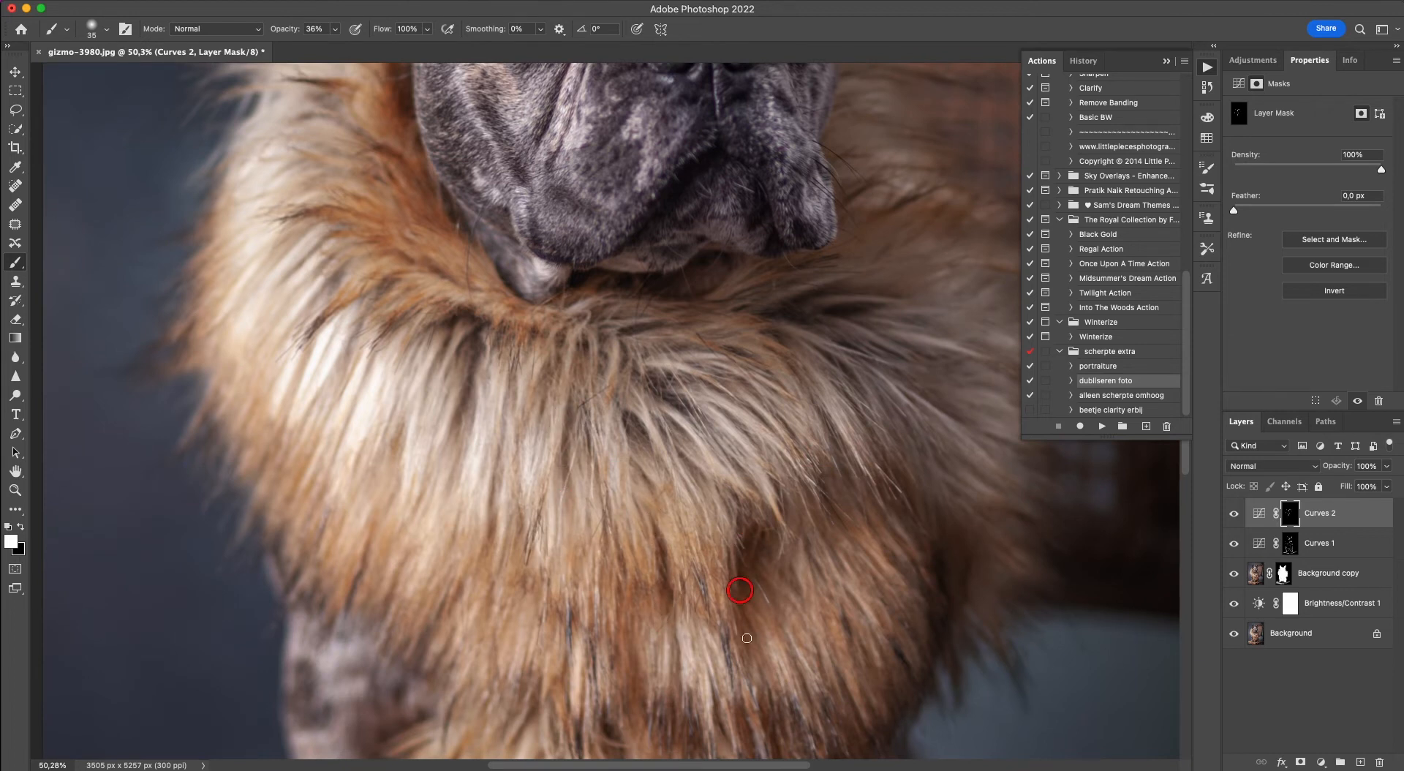
{"action": "left_click_drag", "start_coordinate": [778, 570], "coordinate": [818, 583]}
{"action": "mouse_move", "coordinate": [731, 407]}
{"action": "left_mouse_down"}
{"action": "mouse_move", "coordinate": [786, 494]}
{"action": "mouse_move", "coordinate": [734, 421]}
{"action": "mouse_move", "coordinate": [791, 462]}
{"action": "left_mouse_up"}
{"action": "left_click_drag", "start_coordinate": [730, 377], "coordinate": [768, 406]}
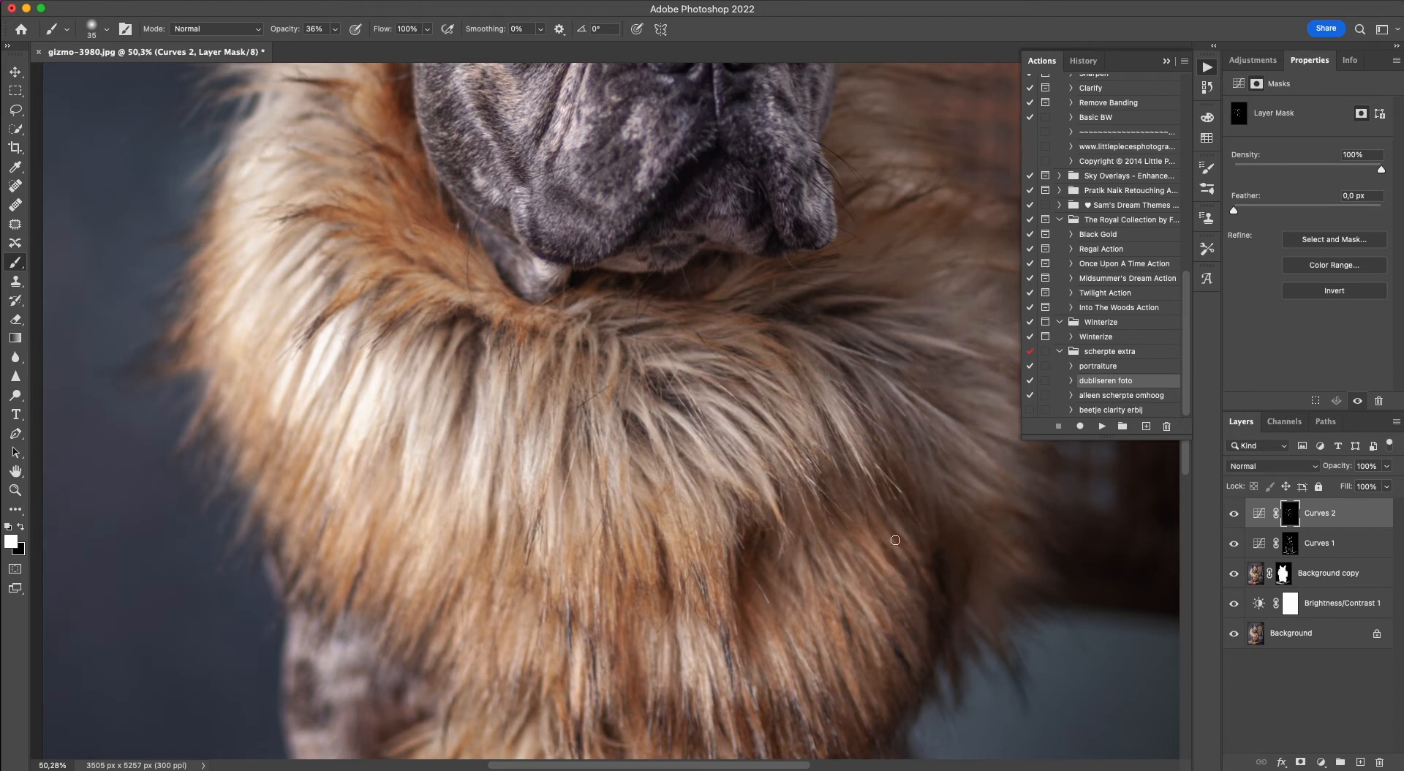
{"action": "left_click", "coordinate": [908, 629]}
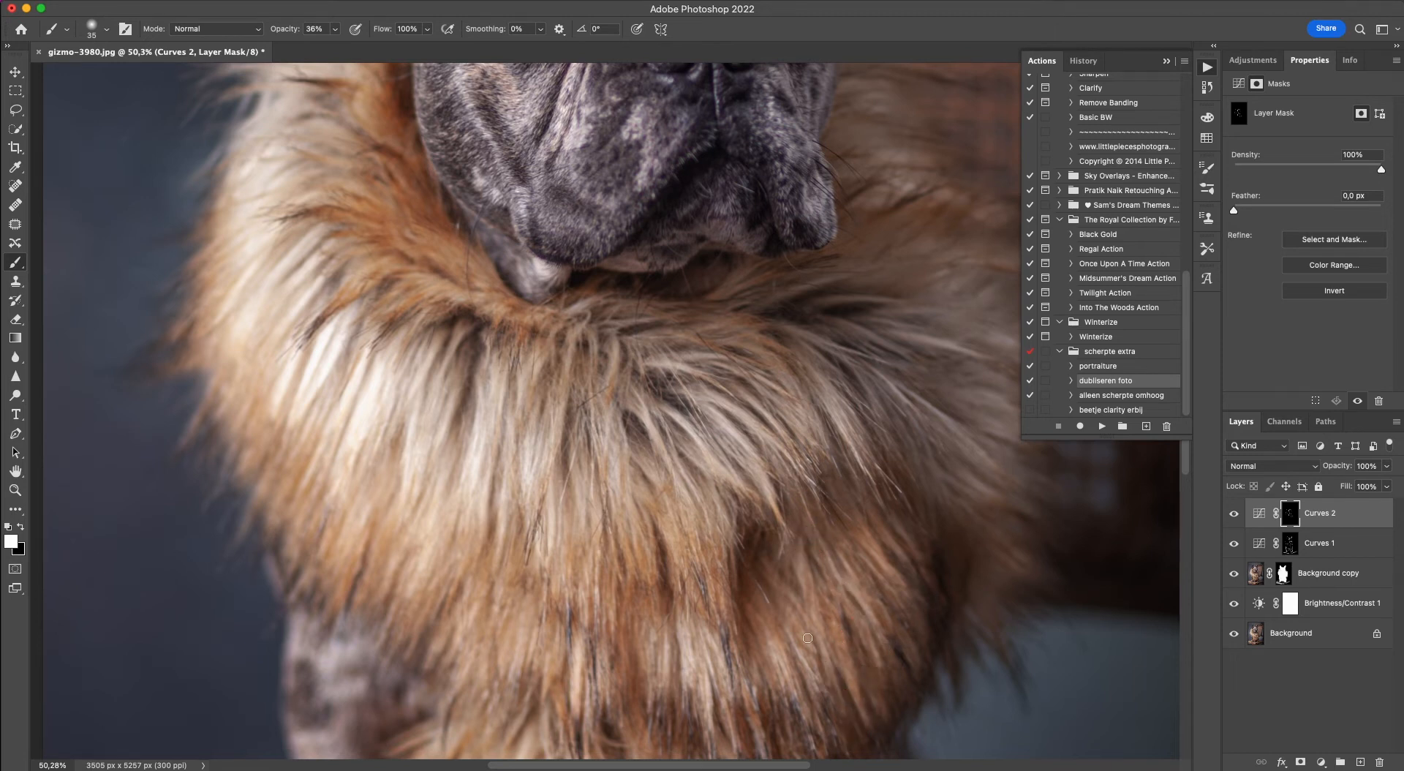
Darken the shadows between the fur strands in the middle of the chest on the Curves 2 mask with the 35 px brush.
{"action": "left_click", "coordinate": [746, 658]}
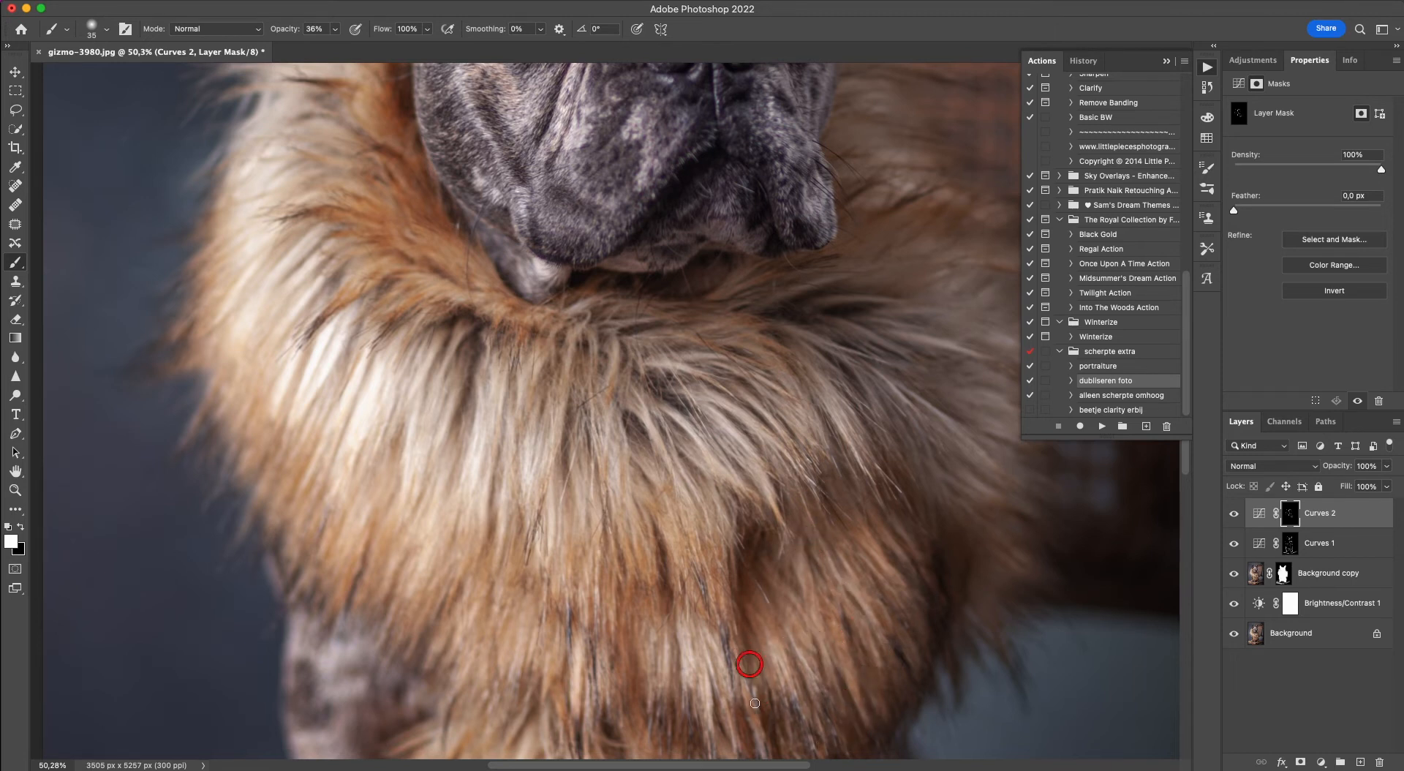
{"action": "left_click", "coordinate": [696, 634]}
{"action": "left_click", "coordinate": [643, 542]}
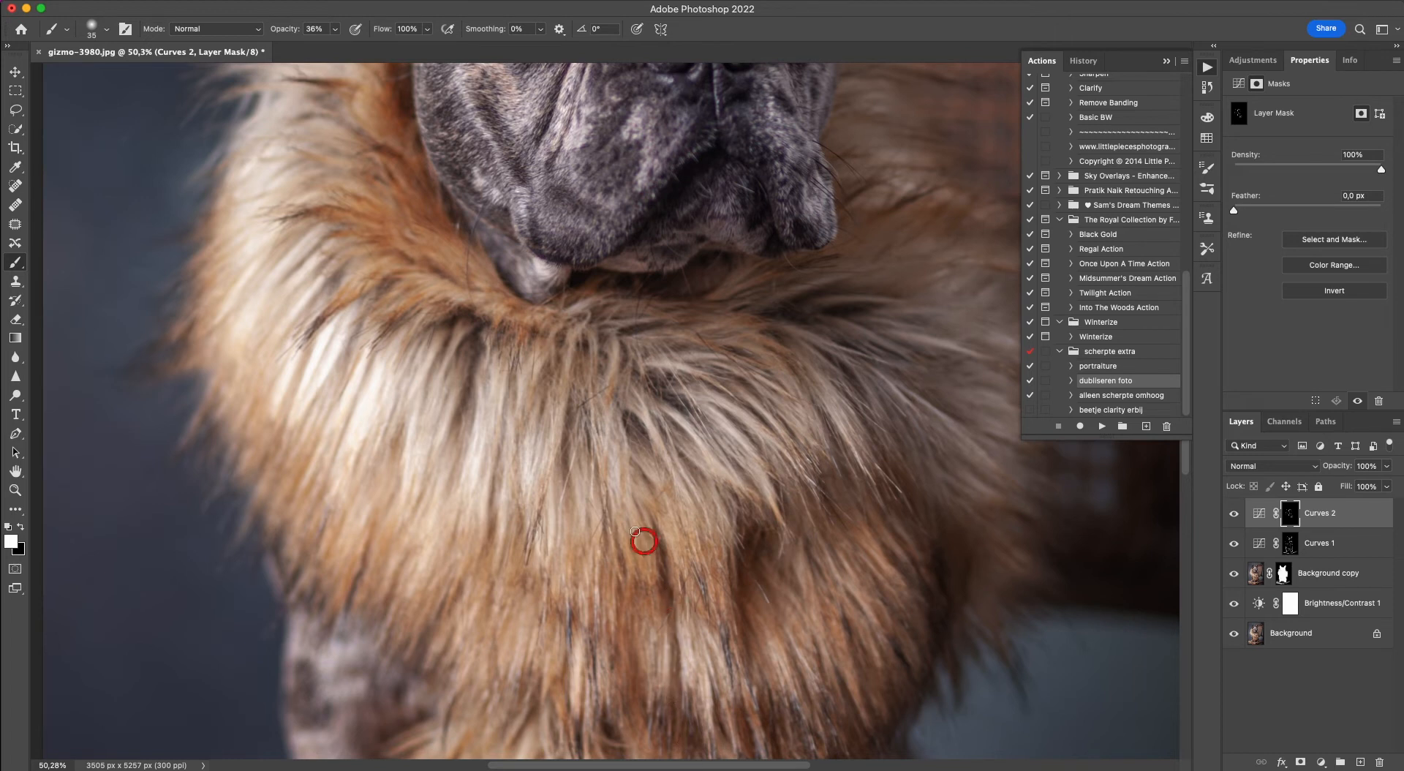
{"action": "left_click", "coordinate": [638, 723]}
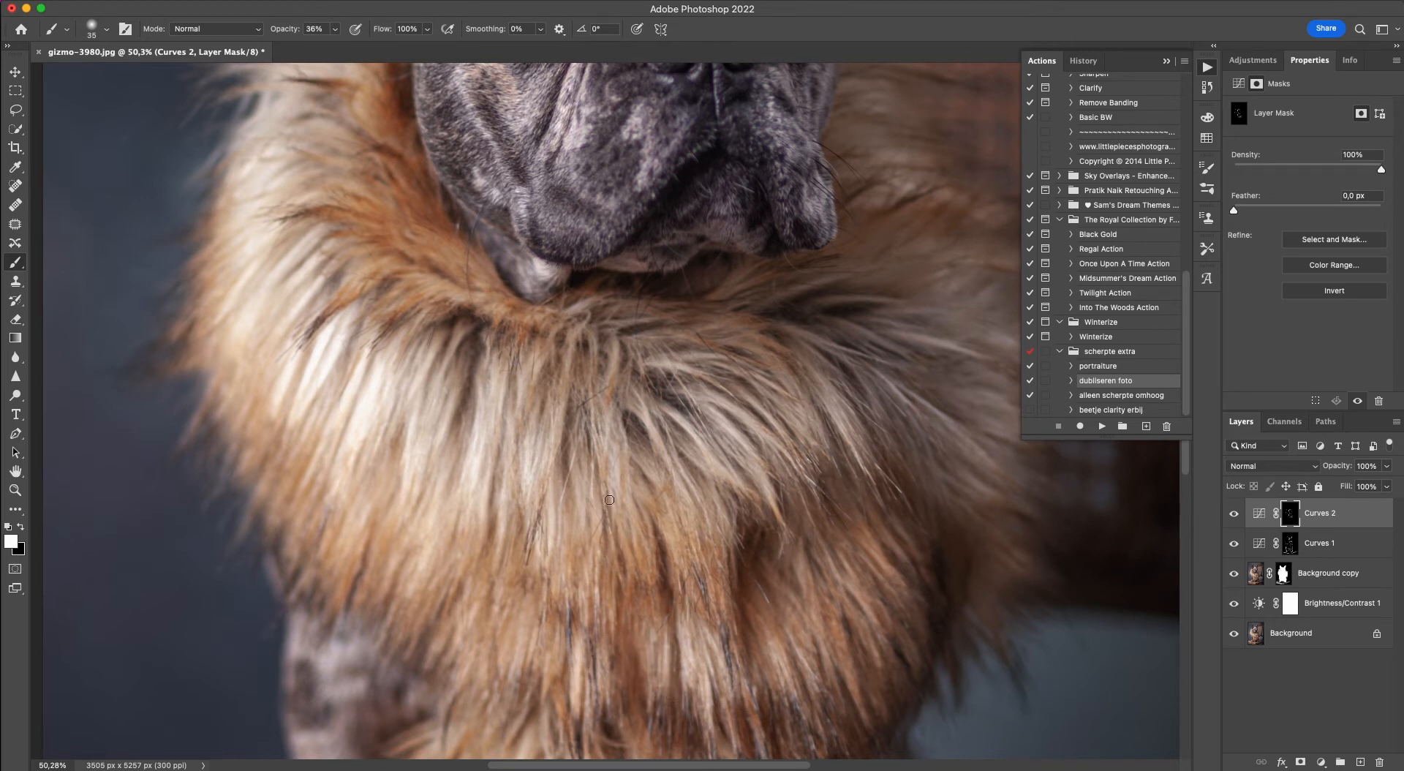
{"action": "left_click", "coordinate": [645, 508]}
{"action": "left_click", "coordinate": [645, 478]}
{"action": "left_click", "coordinate": [660, 477]}
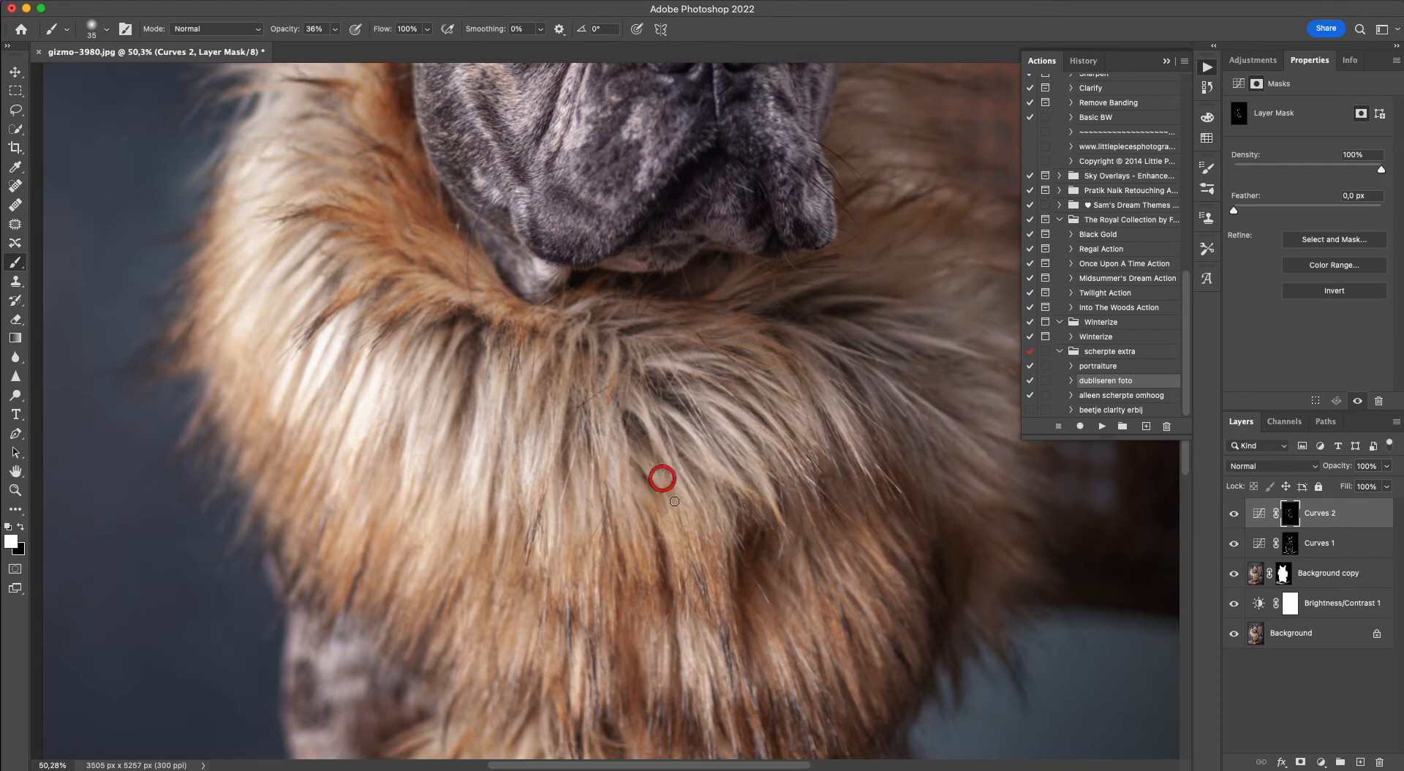
{"action": "left_click", "coordinate": [672, 433]}
{"action": "left_click", "coordinate": [676, 430]}
{"action": "left_click", "coordinate": [748, 489]}
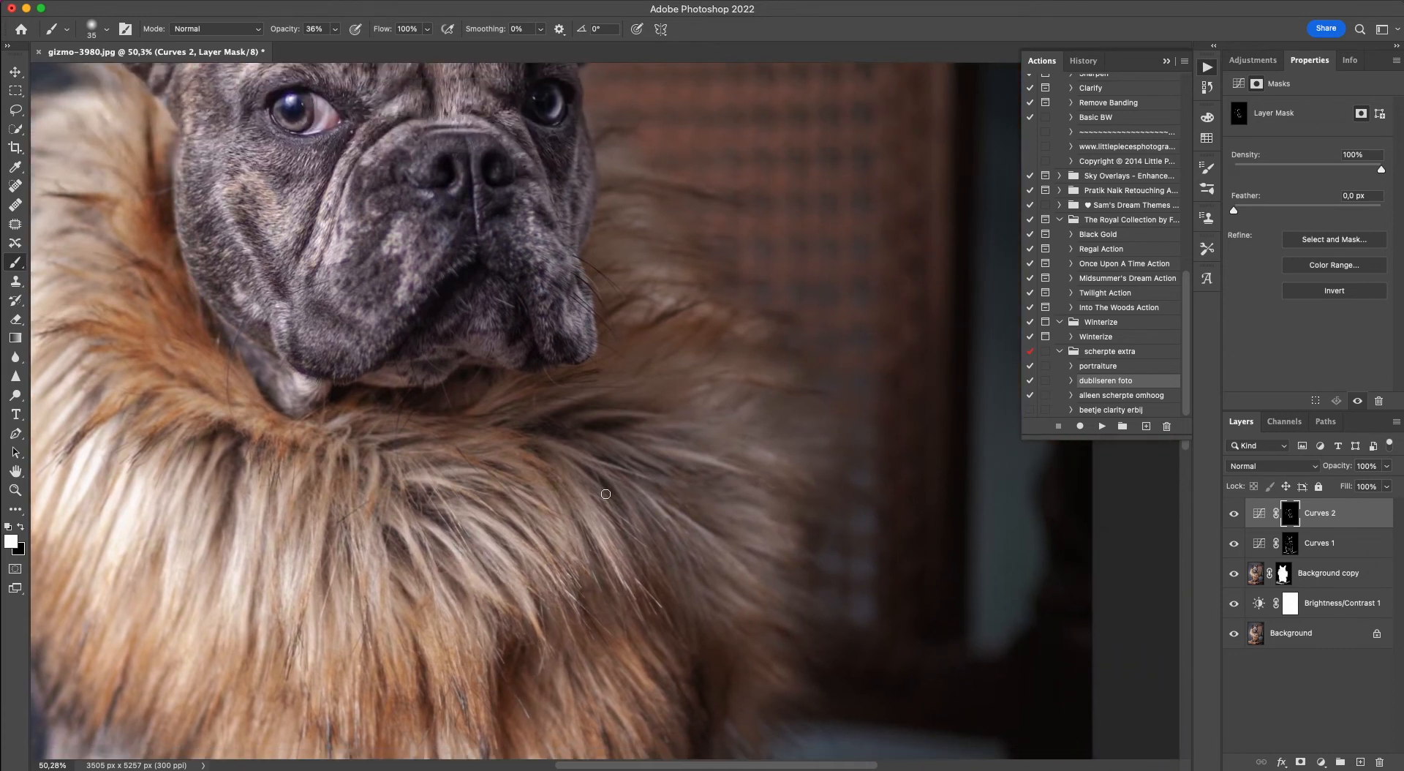
Darken the fur shadows on the collar's right-hand side and beside the jowl on the Curves 2 mask, enlarging the brush to 50 px.
{"action": "left_click", "coordinate": [677, 475]}
{"action": "left_click", "coordinate": [727, 498]}
{"action": "left_click", "coordinate": [712, 441]}
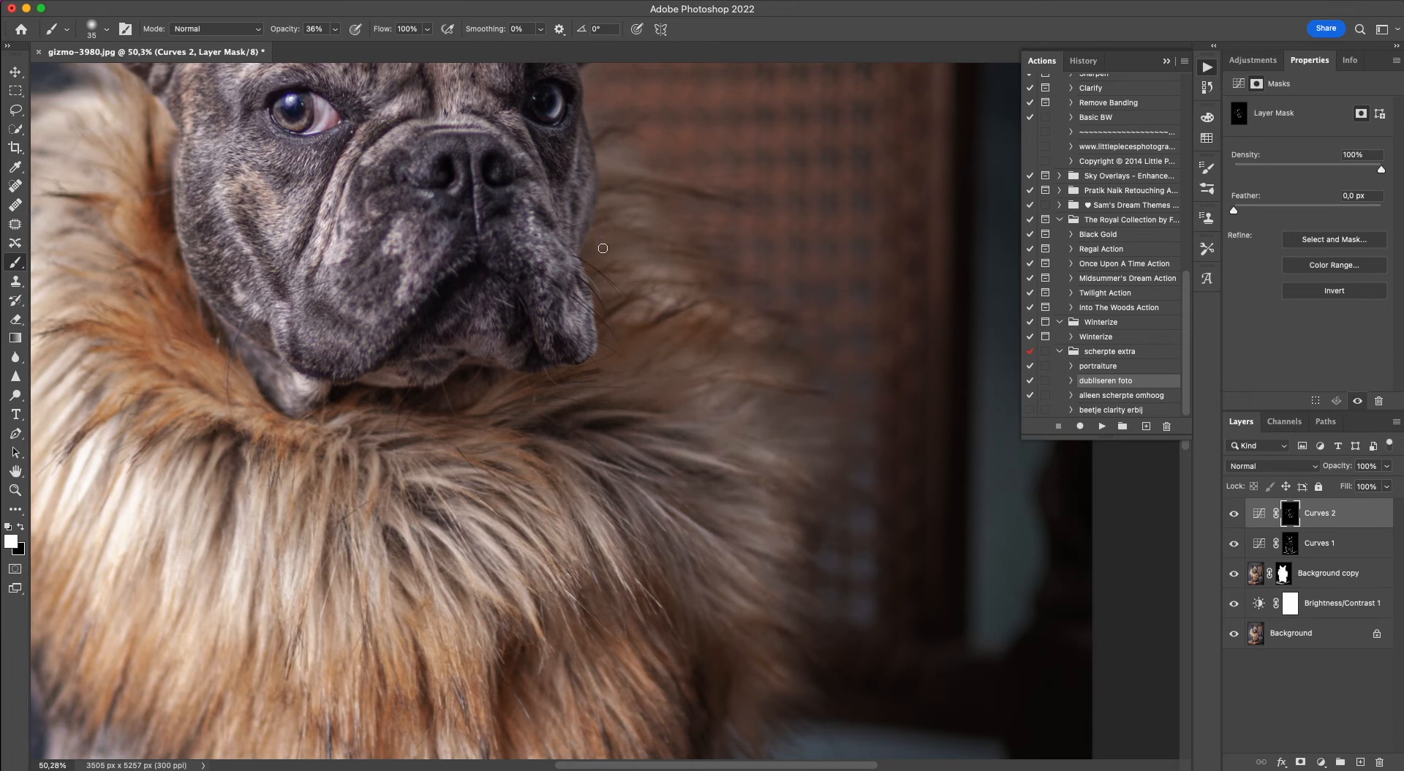
{"action": "left_click", "coordinate": [605, 288]}
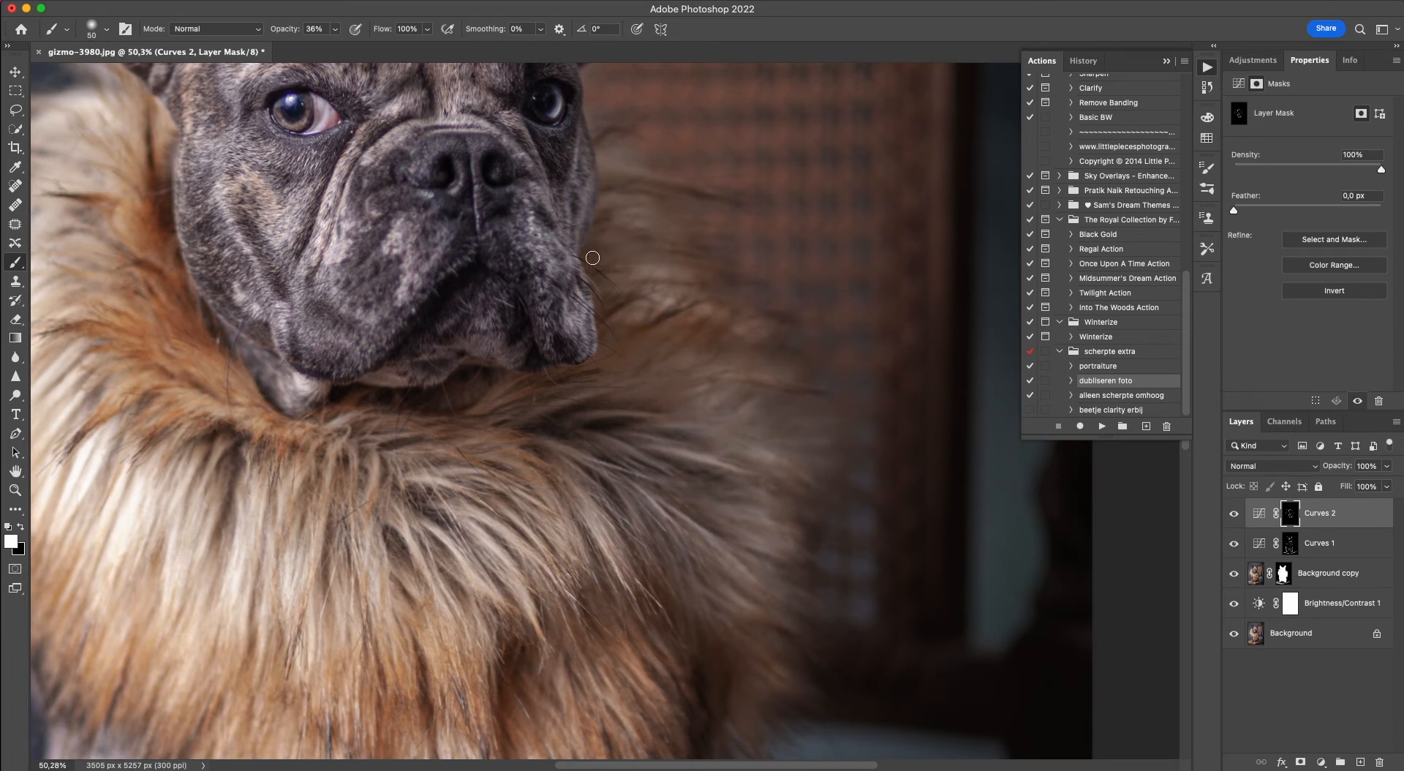
{"action": "left_click", "coordinate": [607, 337]}
{"action": "left_click", "coordinate": [677, 361]}
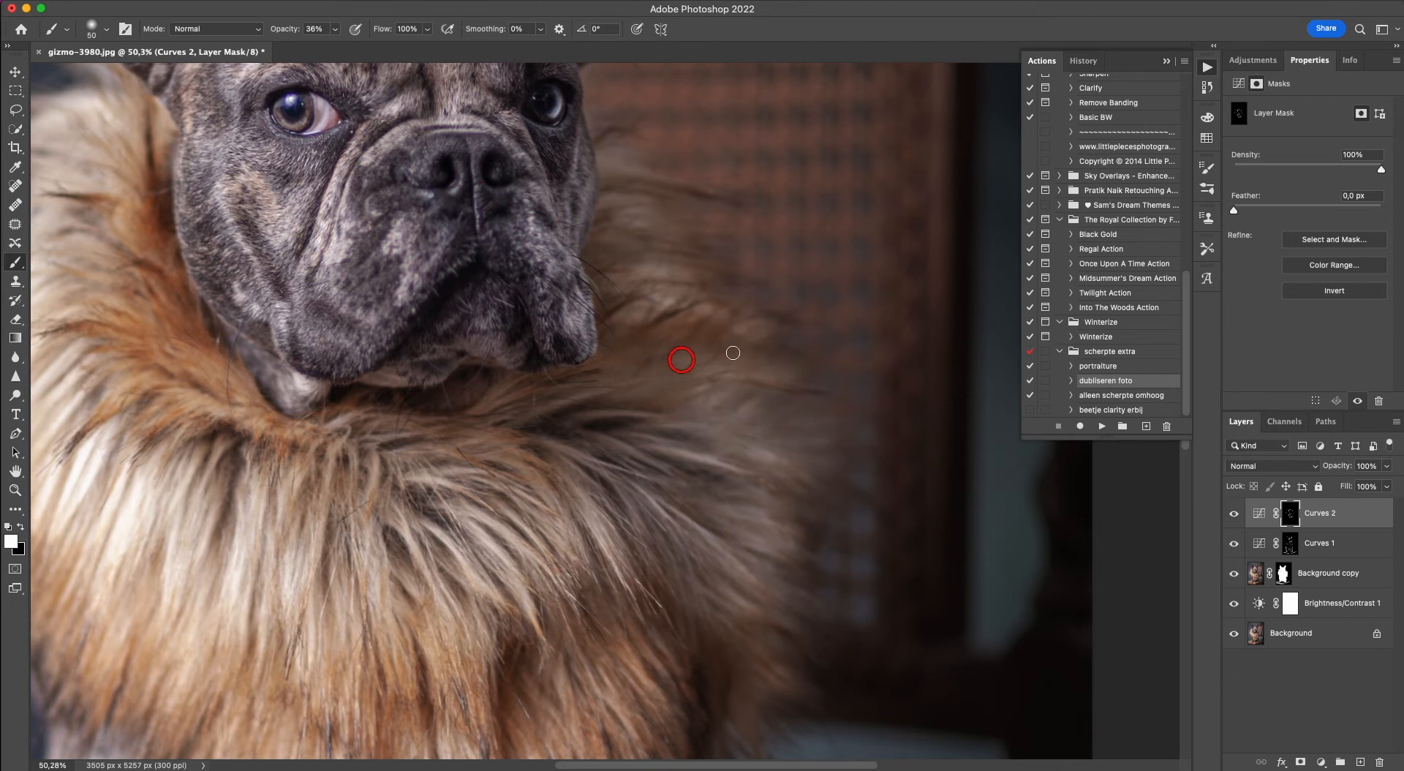
{"action": "left_click", "coordinate": [771, 381]}
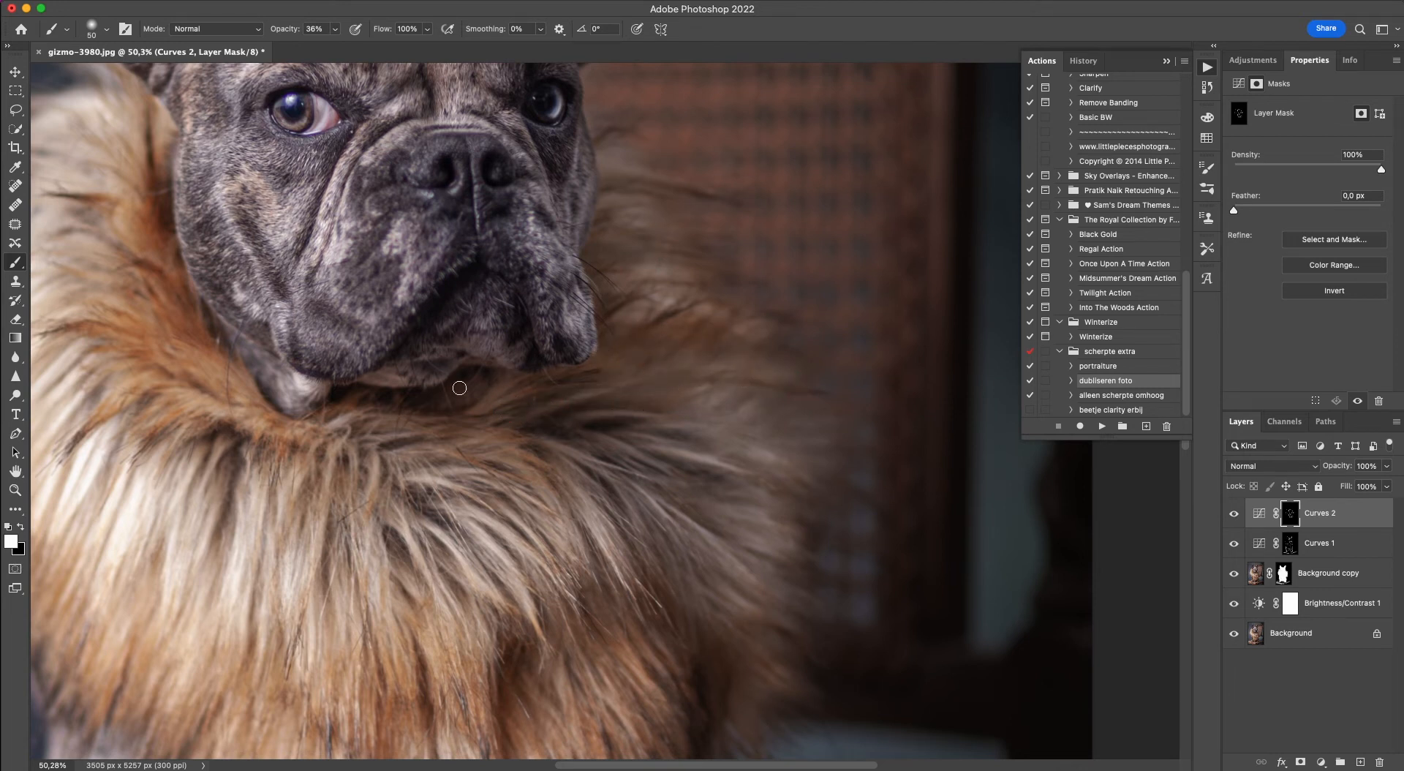
{"action": "left_click", "coordinate": [427, 446]}
Reduce the brush to 35 px and darken the strands along the chest fur's right-hand edge on the Curves 2 mask.
{"action": "scroll", "coordinate": [642, 645], "scroll_direction": "down", "scroll_amount": 5}
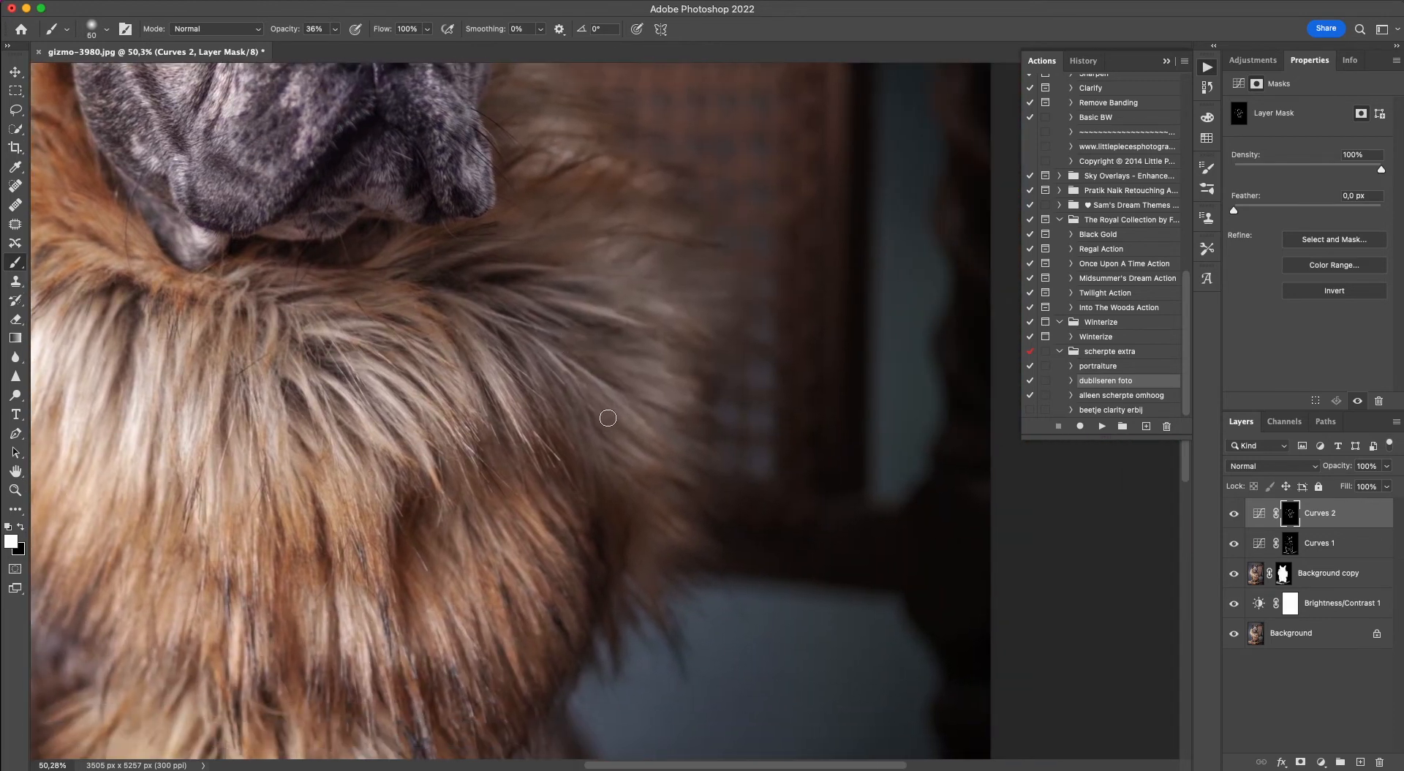
{"action": "key", "text": "["}
{"action": "left_click_drag", "start_coordinate": [600, 410], "coordinate": [671, 466]}
{"action": "left_click_drag", "start_coordinate": [598, 438], "coordinate": [627, 470]}
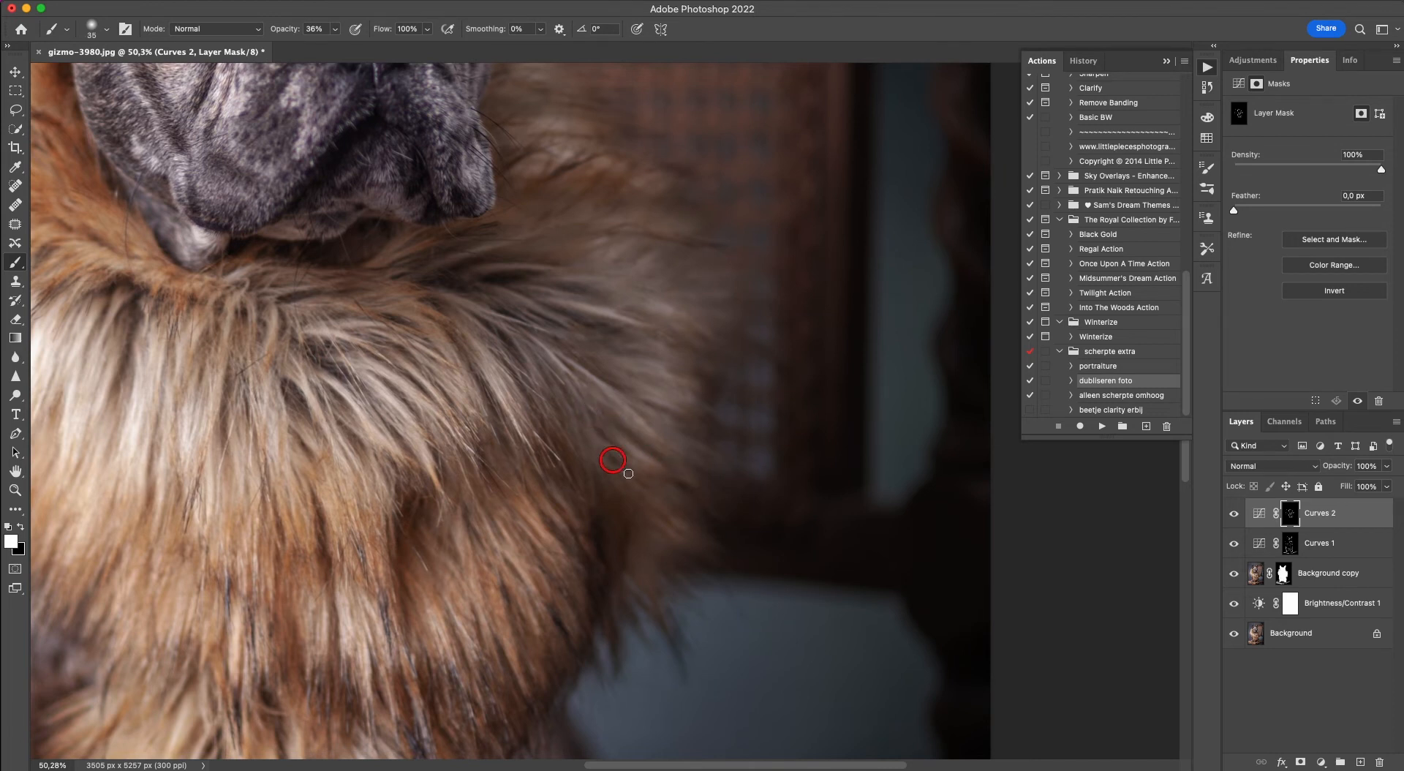
{"action": "mouse_move", "coordinate": [541, 513]}
{"action": "left_mouse_down"}
{"action": "mouse_move", "coordinate": [567, 555]}
{"action": "mouse_move", "coordinate": [547, 512]}
{"action": "mouse_move", "coordinate": [594, 576]}
{"action": "mouse_move", "coordinate": [543, 499]}
{"action": "mouse_move", "coordinate": [578, 651]}
{"action": "mouse_move", "coordinate": [552, 563]}
{"action": "mouse_move", "coordinate": [569, 607]}
{"action": "mouse_move", "coordinate": [565, 663]}
{"action": "mouse_move", "coordinate": [510, 566]}
{"action": "mouse_move", "coordinate": [498, 625]}
{"action": "left_mouse_up"}
Paint white on the Curves 2 mask over the shadowed strands in the lower chest fur, down to its tip and left-hand edge.
{"action": "scroll", "coordinate": [500, 722], "scroll_direction": "down", "scroll_amount": 10}
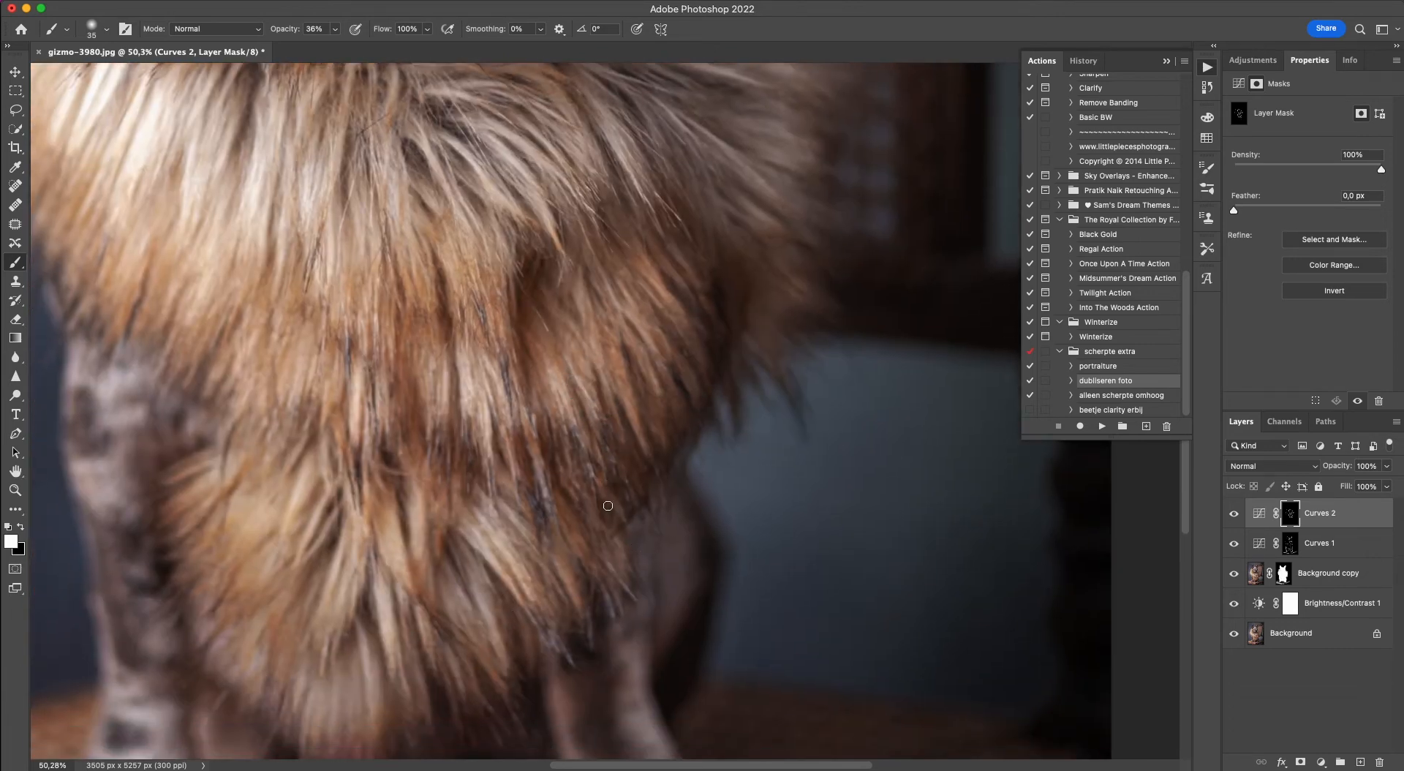
{"action": "mouse_move", "coordinate": [561, 588]}
{"action": "left_mouse_down"}
{"action": "mouse_move", "coordinate": [521, 537]}
{"action": "mouse_move", "coordinate": [516, 641]}
{"action": "mouse_move", "coordinate": [457, 567]}
{"action": "mouse_move", "coordinate": [480, 620]}
{"action": "left_mouse_up"}
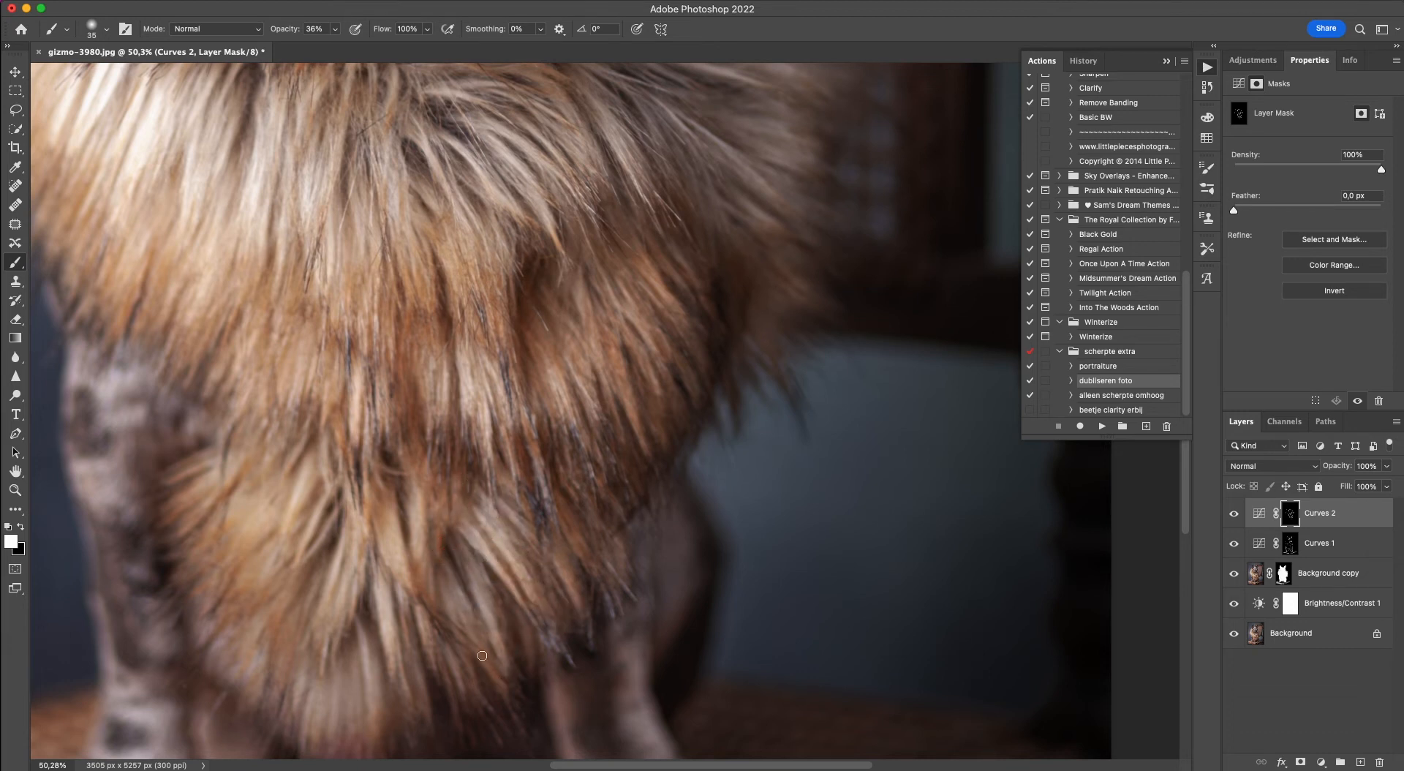
{"action": "scroll", "coordinate": [398, 620], "scroll_direction": "left", "scroll_amount": 10}
{"action": "left_click_drag", "start_coordinate": [683, 458], "coordinate": [697, 572]}
{"action": "left_click_drag", "start_coordinate": [675, 487], "coordinate": [681, 581]}
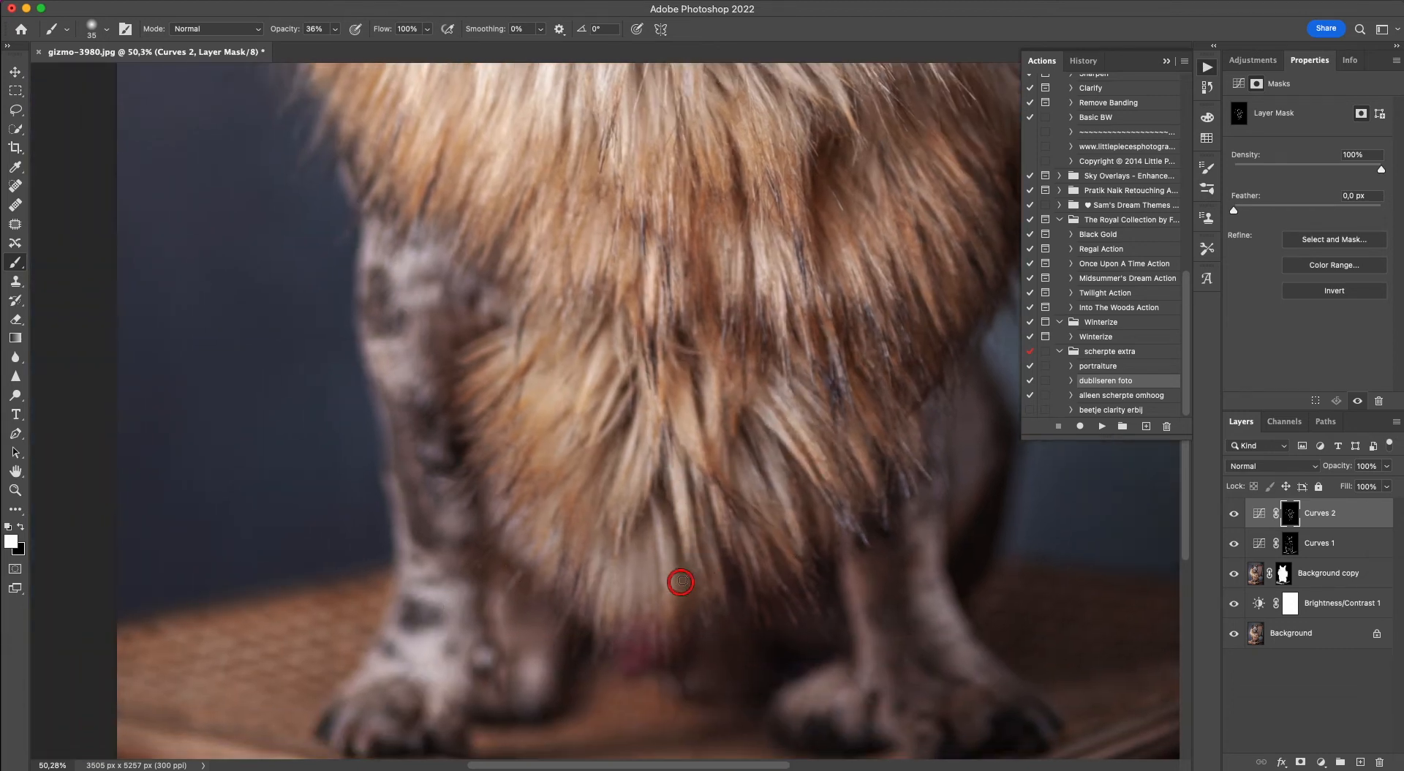
{"action": "left_click_drag", "start_coordinate": [612, 442], "coordinate": [603, 483]}
{"action": "left_click_drag", "start_coordinate": [628, 377], "coordinate": [548, 464]}
{"action": "left_click_drag", "start_coordinate": [586, 401], "coordinate": [555, 427]}
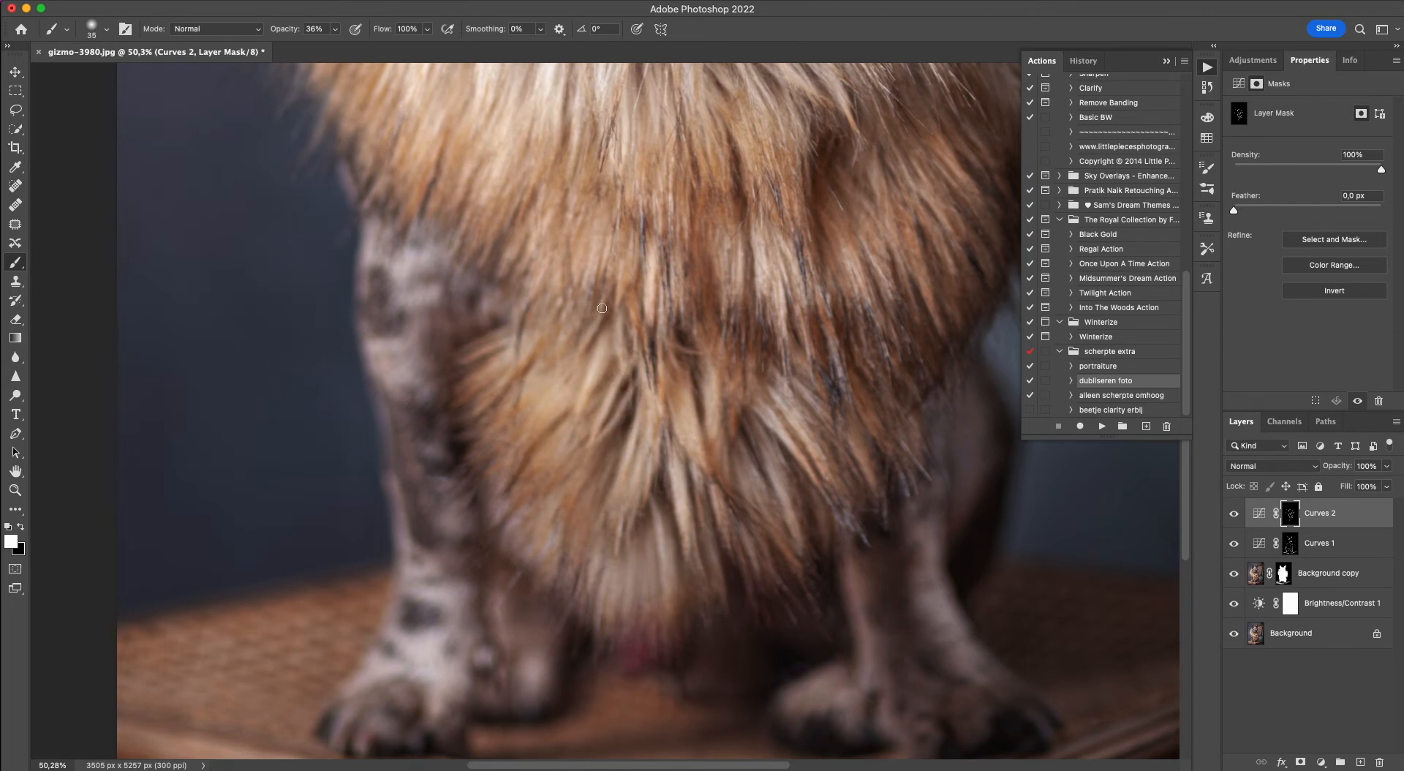
{"action": "mouse_move", "coordinate": [597, 303]}
{"action": "left_mouse_down"}
{"action": "mouse_move", "coordinate": [528, 397]}
{"action": "mouse_move", "coordinate": [417, 360]}
{"action": "mouse_move", "coordinate": [506, 329]}
{"action": "mouse_move", "coordinate": [496, 353]}
{"action": "mouse_move", "coordinate": [382, 409]}
{"action": "mouse_move", "coordinate": [459, 437]}
{"action": "mouse_move", "coordinate": [457, 327]}
{"action": "mouse_move", "coordinate": [483, 492]}
{"action": "left_mouse_up"}
Darken the shadows around the left-hand front leg, hind paw and front toes on the Curves 2 mask, setting the brush to 40 px.
{"action": "left_click_drag", "start_coordinate": [485, 615], "coordinate": [503, 574]}
{"action": "left_click_drag", "start_coordinate": [586, 639], "coordinate": [544, 588]}
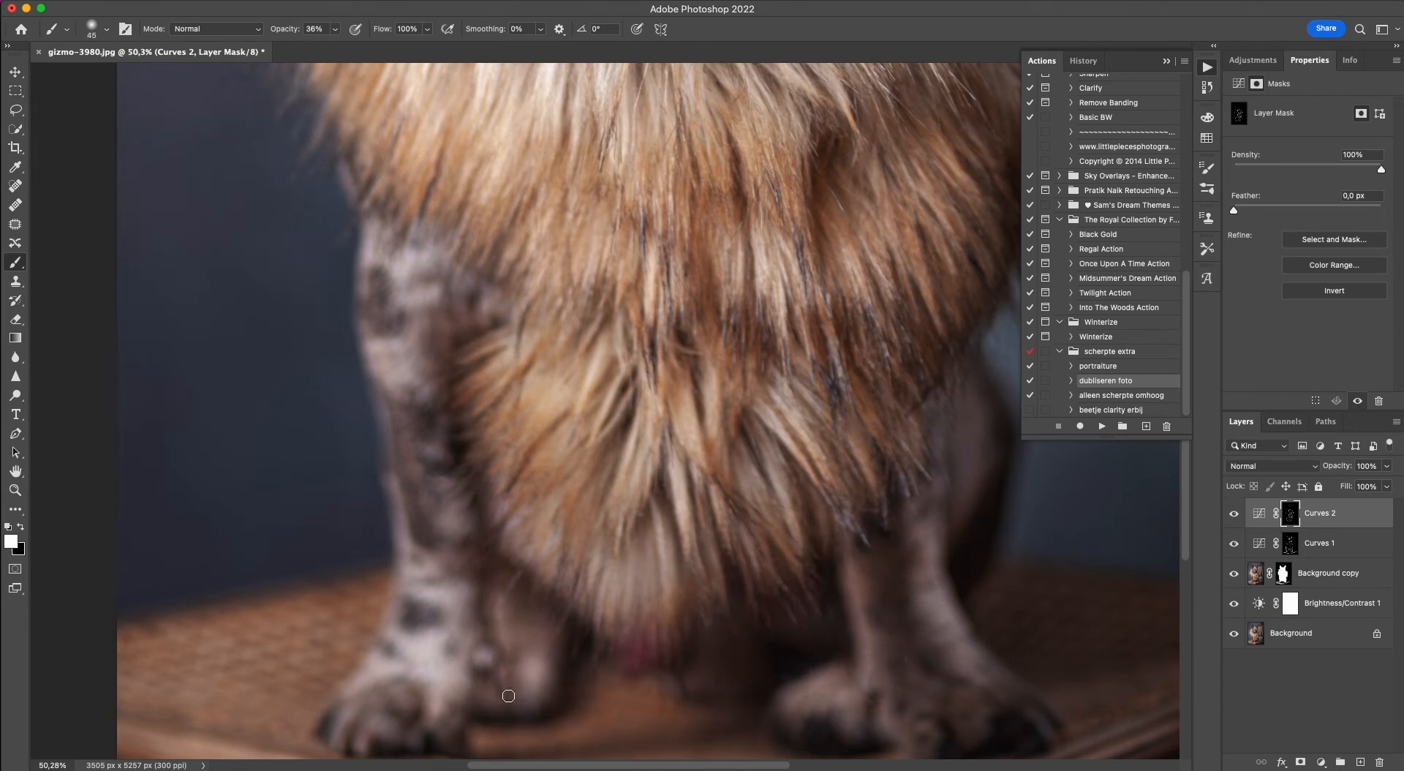
{"action": "mouse_move", "coordinate": [509, 707]}
{"action": "left_mouse_down"}
{"action": "mouse_move", "coordinate": [508, 655]}
{"action": "mouse_move", "coordinate": [485, 649]}
{"action": "mouse_move", "coordinate": [483, 674]}
{"action": "left_mouse_up"}
{"action": "key", "text": "bracketleft"}
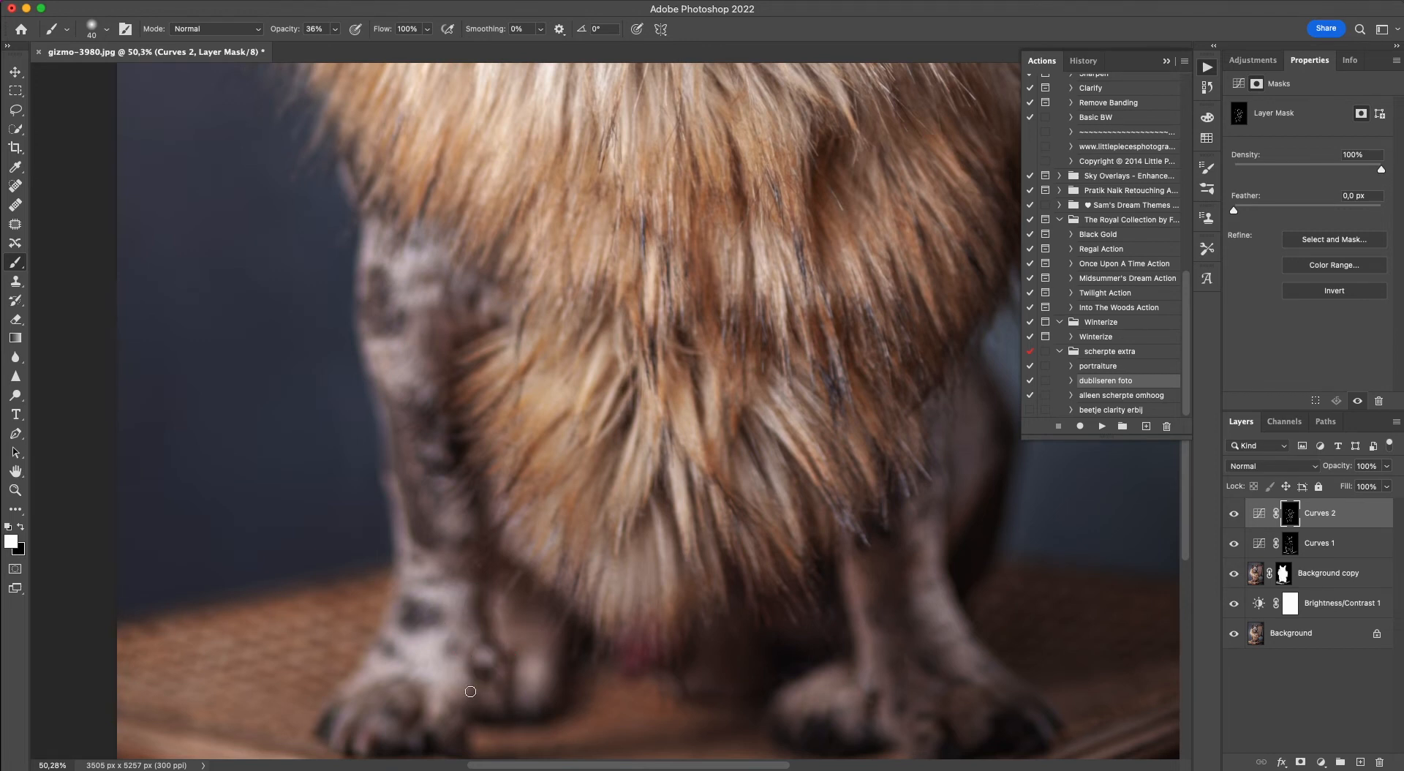
{"action": "scroll", "coordinate": [374, 647], "scroll_direction": "down", "scroll_amount": 5}
{"action": "scroll", "coordinate": [432, 556], "scroll_direction": "left", "scroll_amount": 2}
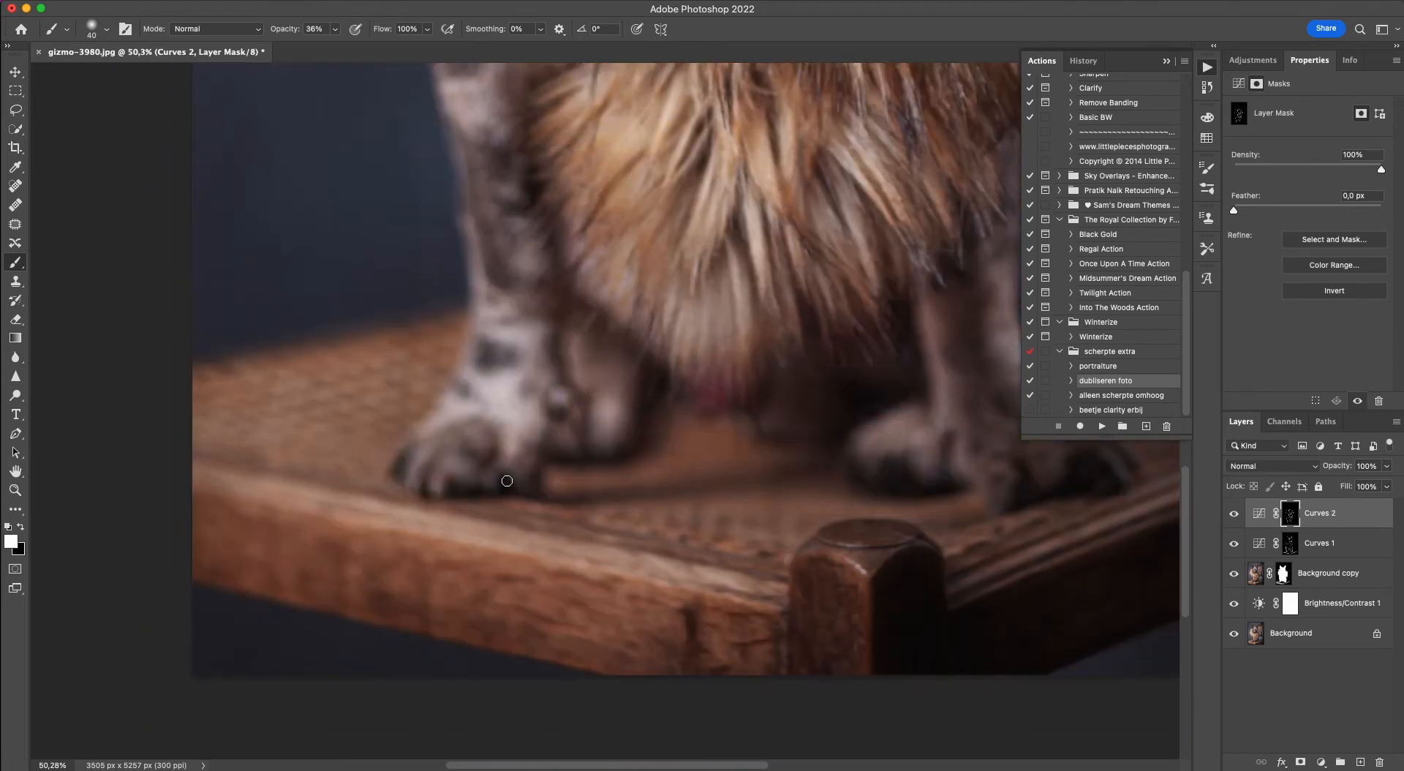
{"action": "mouse_move", "coordinate": [503, 437]}
{"action": "left_mouse_down"}
{"action": "mouse_move", "coordinate": [483, 461]}
{"action": "mouse_move", "coordinate": [406, 484]}
{"action": "left_mouse_up"}
Darken the grooves along the stool's left-hand front rail on the Curves 2 mask with the 40 px brush.
{"action": "scroll", "coordinate": [398, 465], "scroll_direction": "right", "scroll_amount": 4}
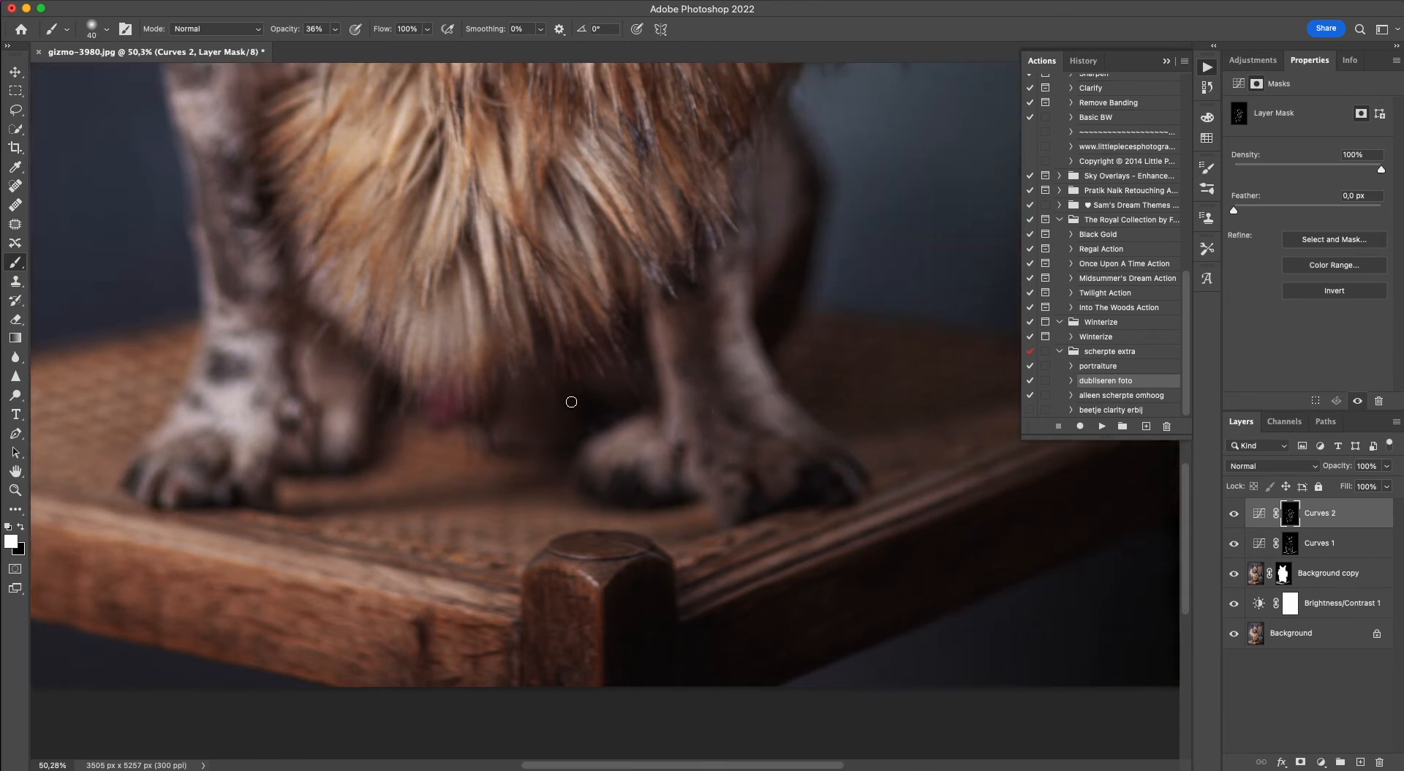
{"action": "left_click_drag", "start_coordinate": [513, 588], "coordinate": [293, 544]}
{"action": "mouse_move", "coordinate": [504, 615]}
{"action": "left_mouse_down"}
{"action": "mouse_move", "coordinate": [304, 578]}
{"action": "mouse_move", "coordinate": [82, 494]}
{"action": "mouse_move", "coordinate": [248, 541]}
{"action": "left_mouse_up"}
{"action": "scroll", "coordinate": [160, 514], "scroll_direction": "left", "scroll_amount": 3}
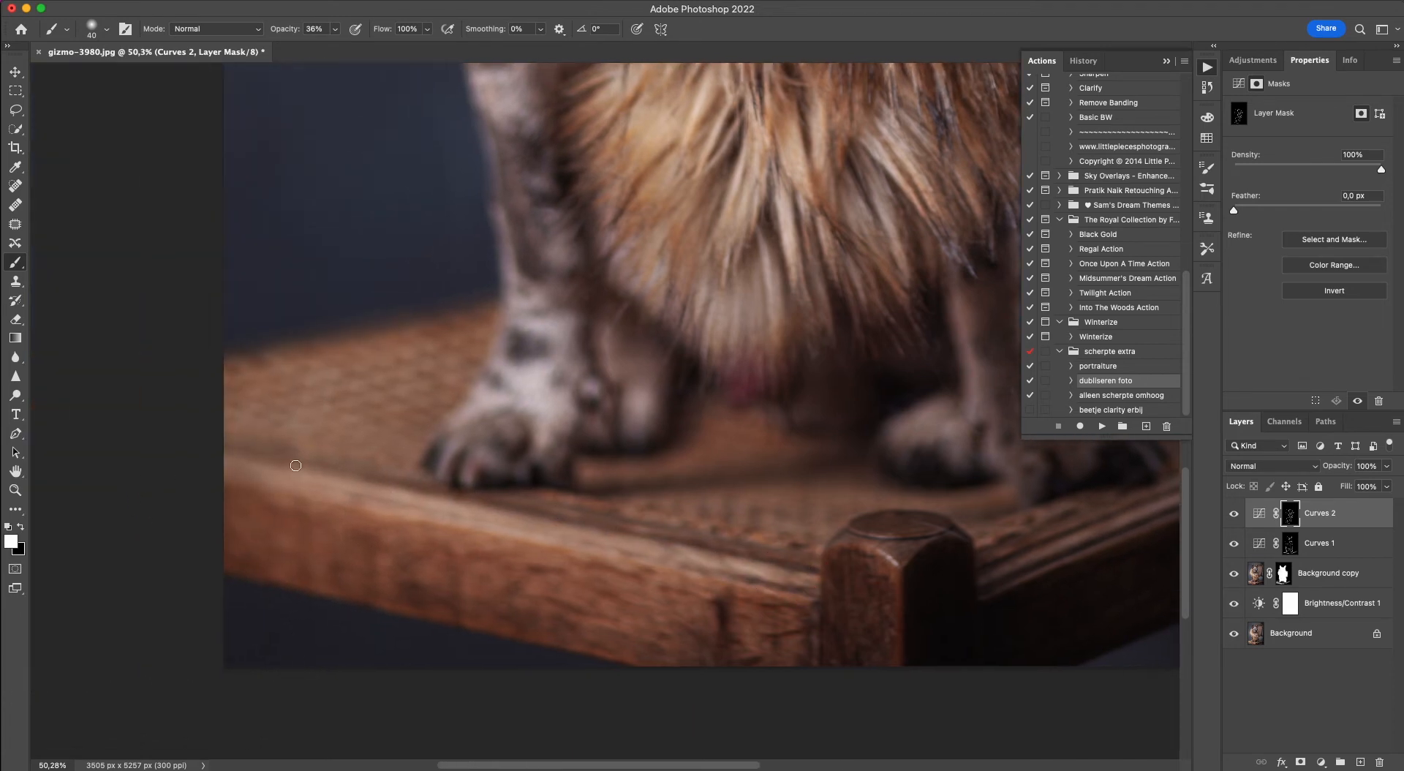
{"action": "left_click_drag", "start_coordinate": [383, 479], "coordinate": [487, 515]}
Darken the grooves and edge of the stool's right-hand rail on the Curves 2 mask.
{"action": "scroll", "coordinate": [787, 537], "scroll_direction": "right", "scroll_amount": 10}
{"action": "scroll", "coordinate": [786, 537], "scroll_direction": "down", "scroll_amount": 2}
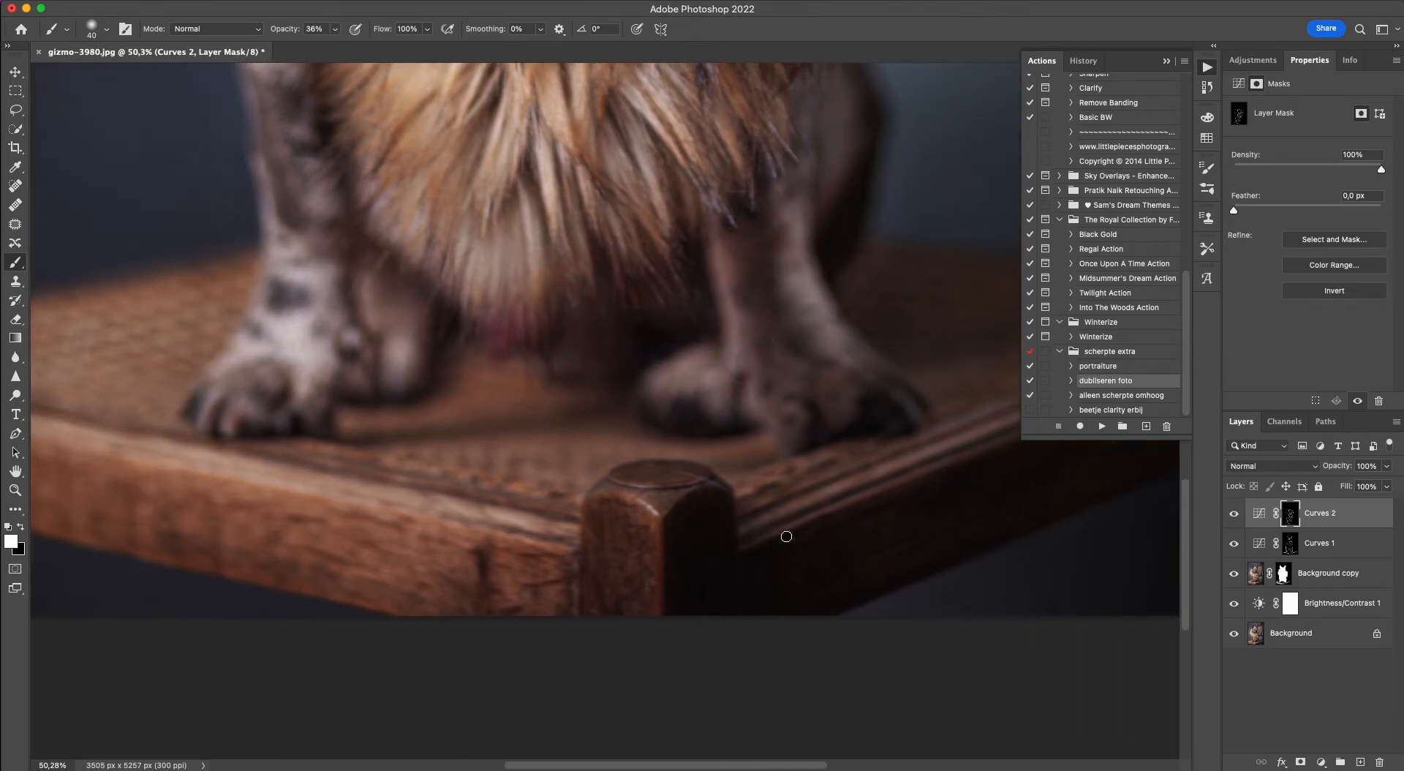
{"action": "left_click_drag", "start_coordinate": [833, 439], "coordinate": [817, 445]}
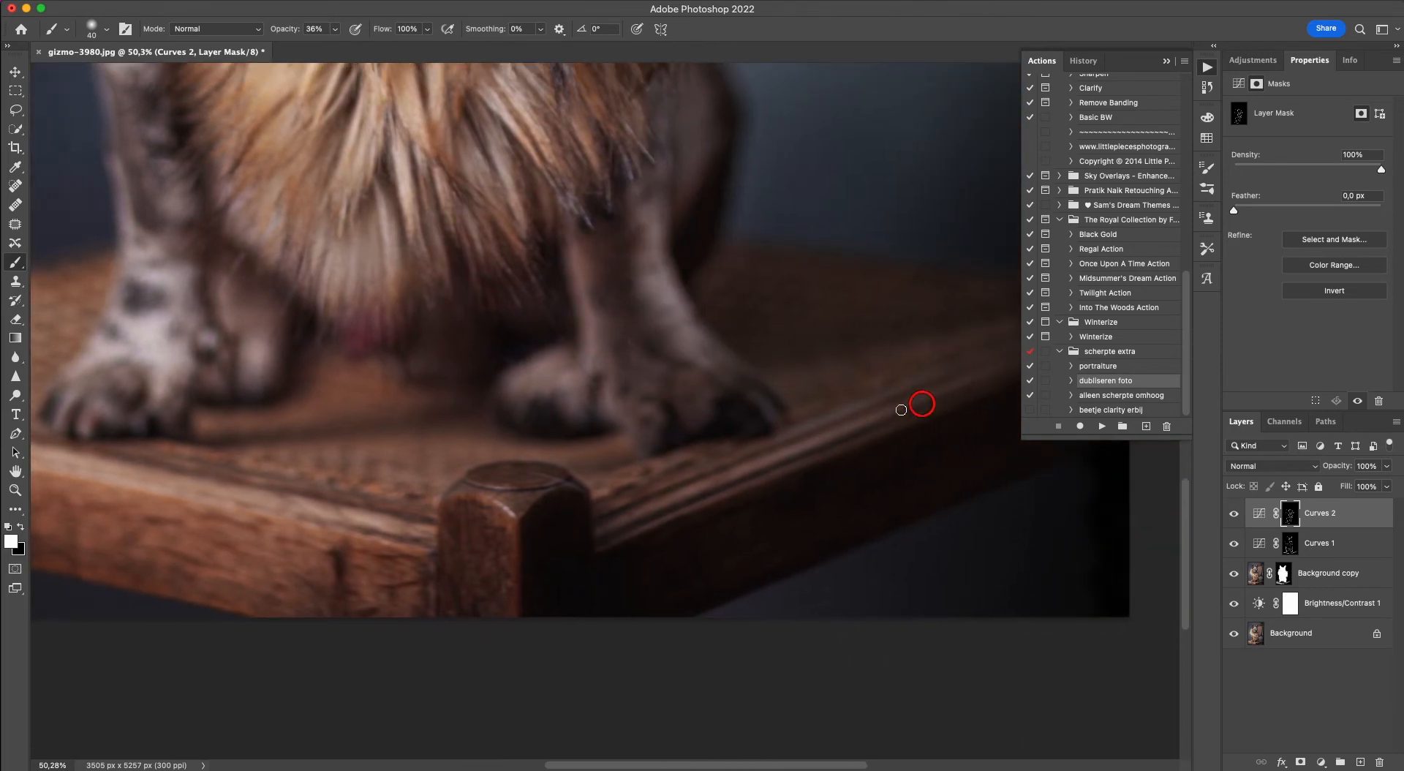
{"action": "left_click_drag", "start_coordinate": [901, 410], "coordinate": [632, 516]}
{"action": "left_click_drag", "start_coordinate": [640, 502], "coordinate": [819, 430]}
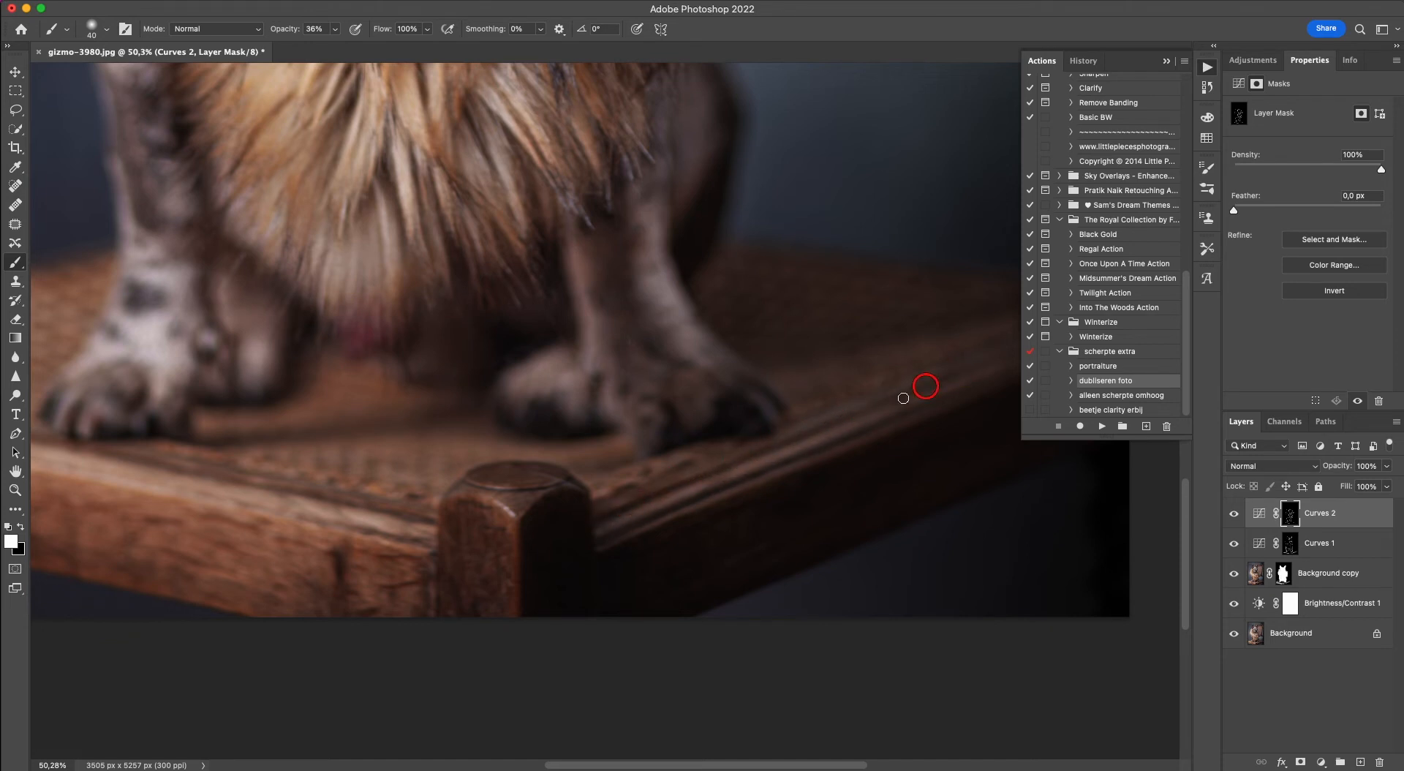
{"action": "left_click", "coordinate": [623, 472]}
Darken the edges of the stool's corner post and the wood grain of the left-hand rail on the Curves 2 mask.
{"action": "left_click_drag", "start_coordinate": [451, 595], "coordinate": [473, 625]}
{"action": "left_click_drag", "start_coordinate": [458, 537], "coordinate": [500, 549]}
{"action": "mouse_move", "coordinate": [527, 483]}
{"action": "left_mouse_down"}
{"action": "mouse_move", "coordinate": [456, 480]}
{"action": "mouse_move", "coordinate": [568, 483]}
{"action": "left_mouse_up"}
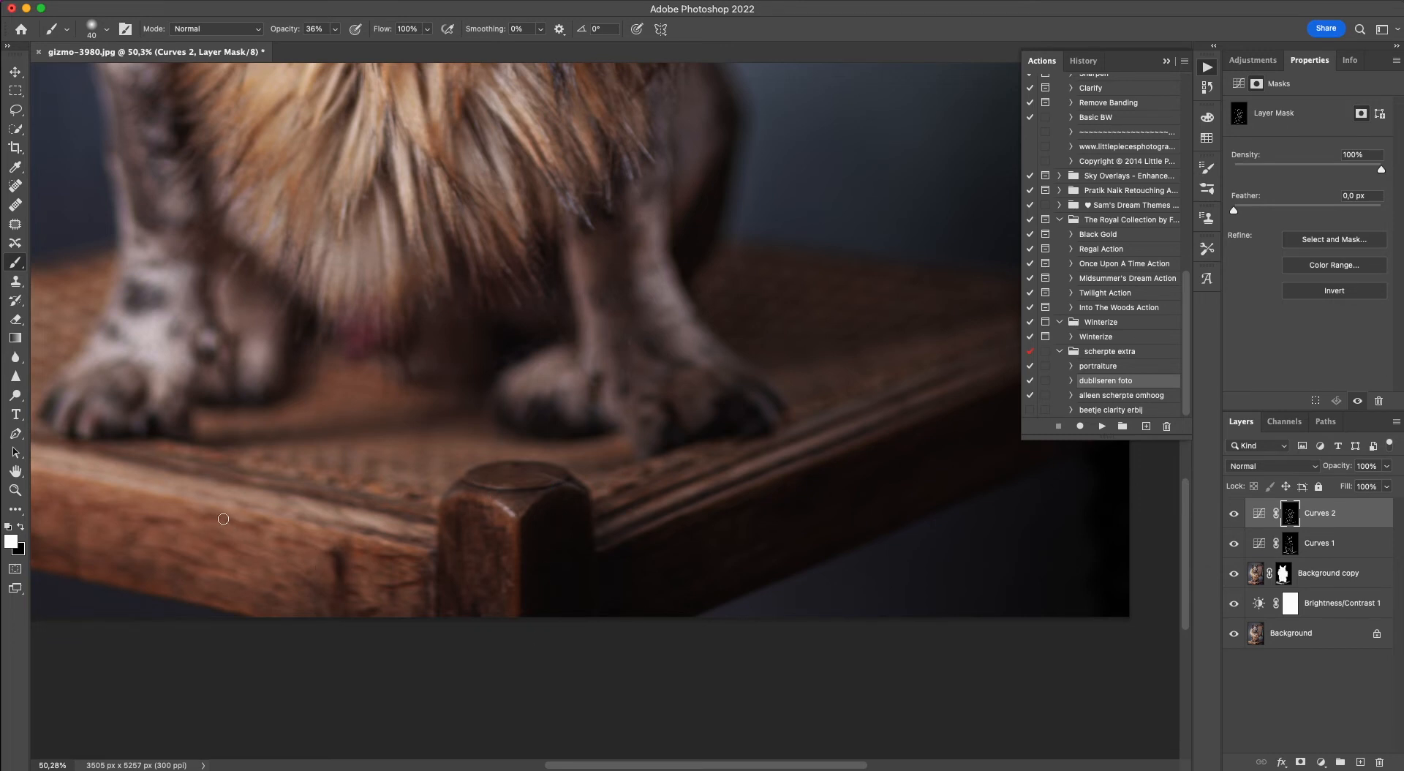
{"action": "left_click_drag", "start_coordinate": [248, 529], "coordinate": [263, 530]}
{"action": "scroll", "coordinate": [219, 557], "scroll_direction": "left", "scroll_amount": 6}
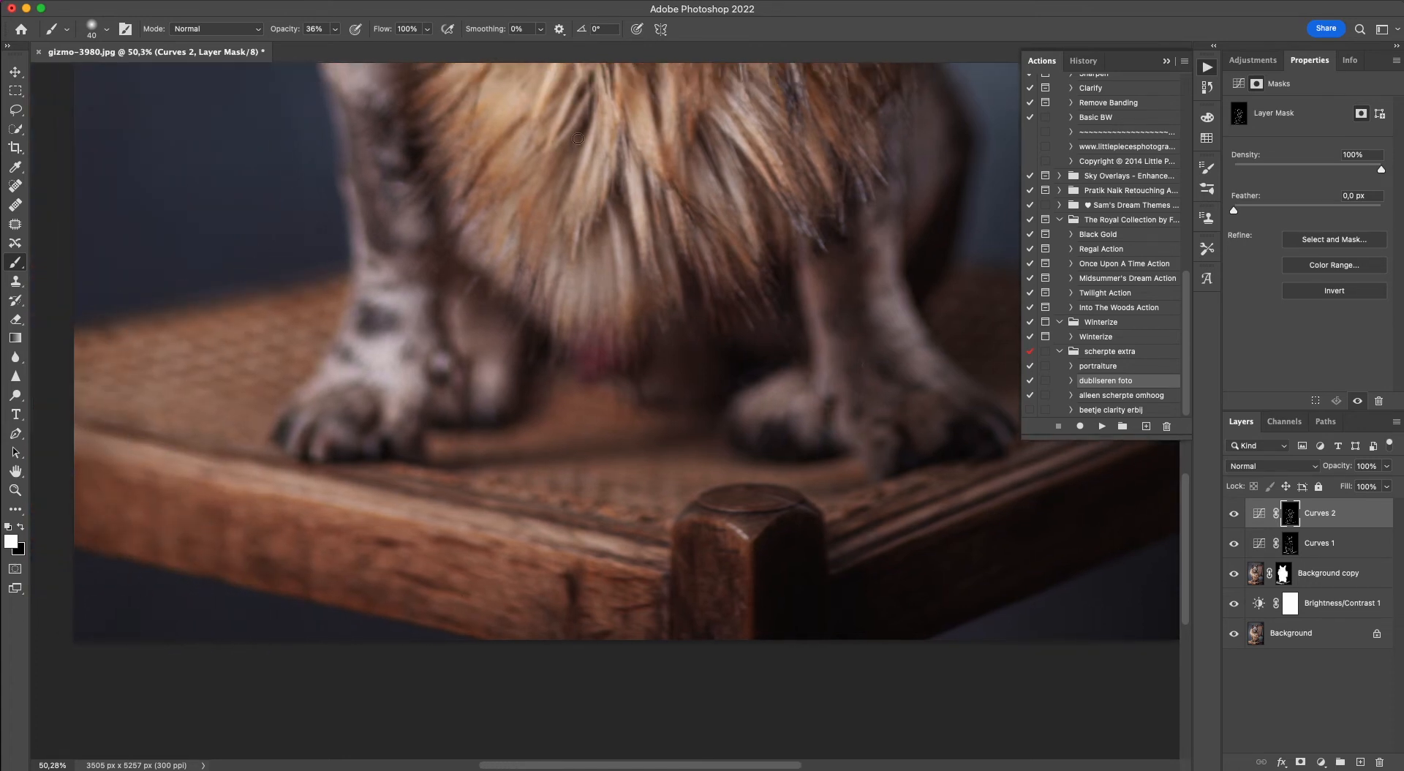
Enlarge the brush to 80 px and darken broader fur shadows on the chest and the collar's left-hand side on the Curves 2 mask.
{"action": "scroll", "coordinate": [376, 490], "scroll_direction": "up", "scroll_amount": 6}
{"action": "scroll", "coordinate": [418, 448], "scroll_direction": "down", "scroll_amount": 7}
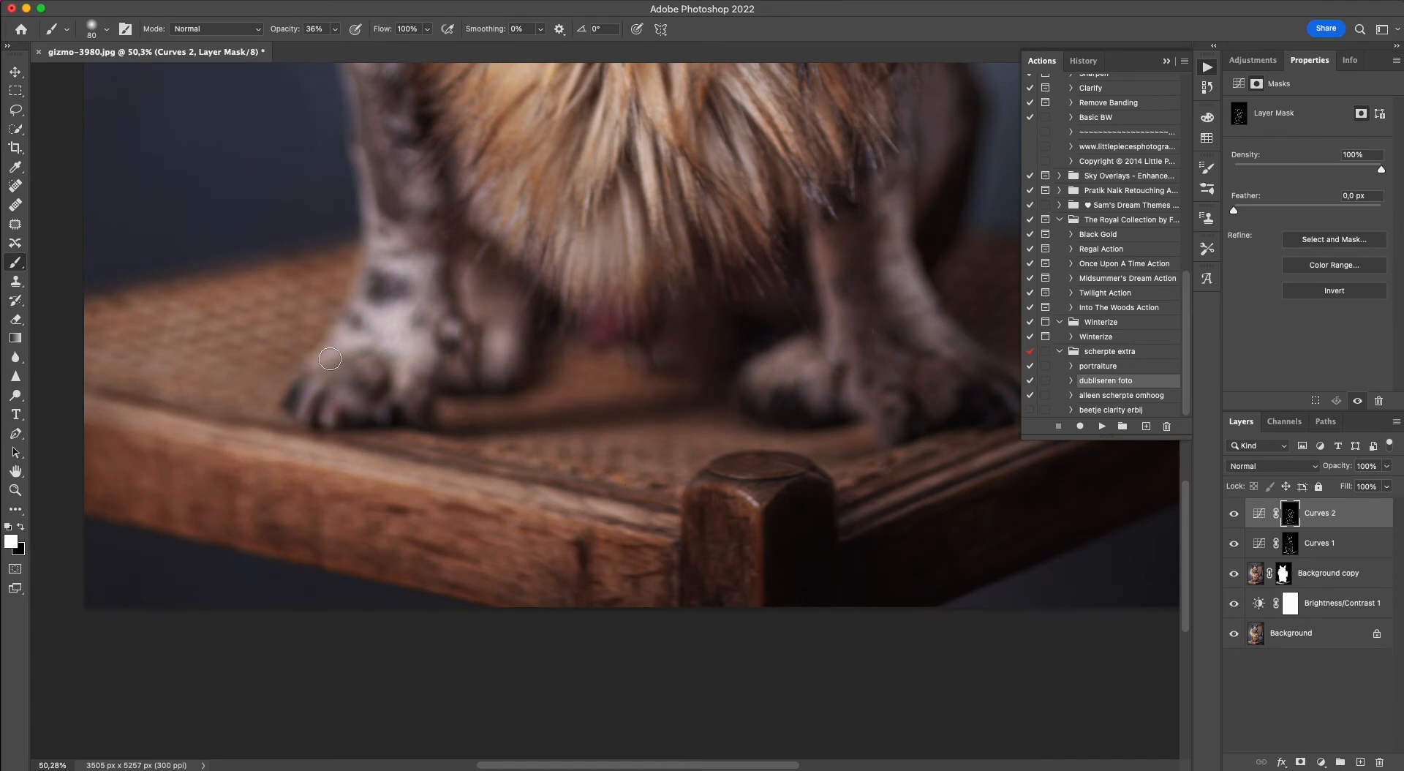
{"action": "scroll", "coordinate": [572, 459], "scroll_direction": "up", "scroll_amount": 4}
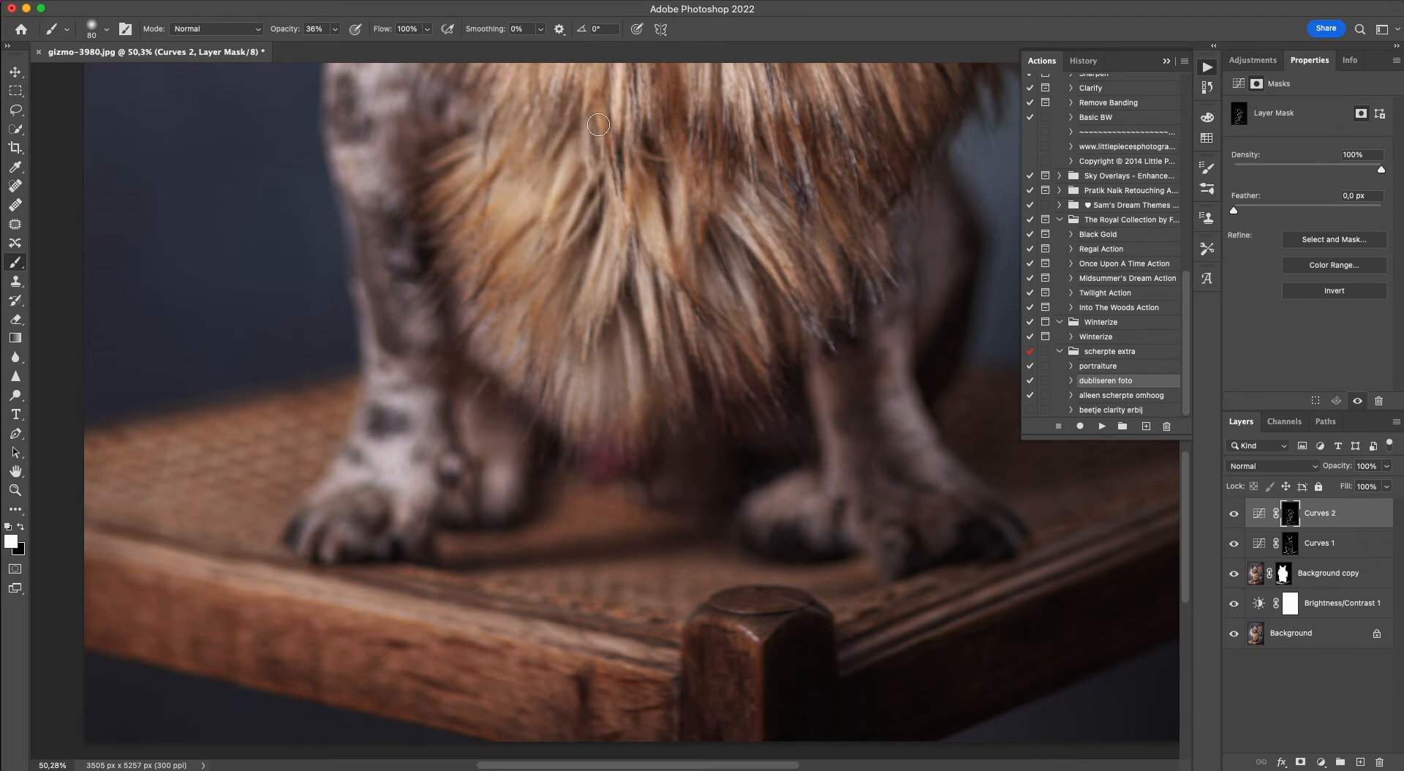
{"action": "scroll", "coordinate": [304, 545], "scroll_direction": "up", "scroll_amount": 10}
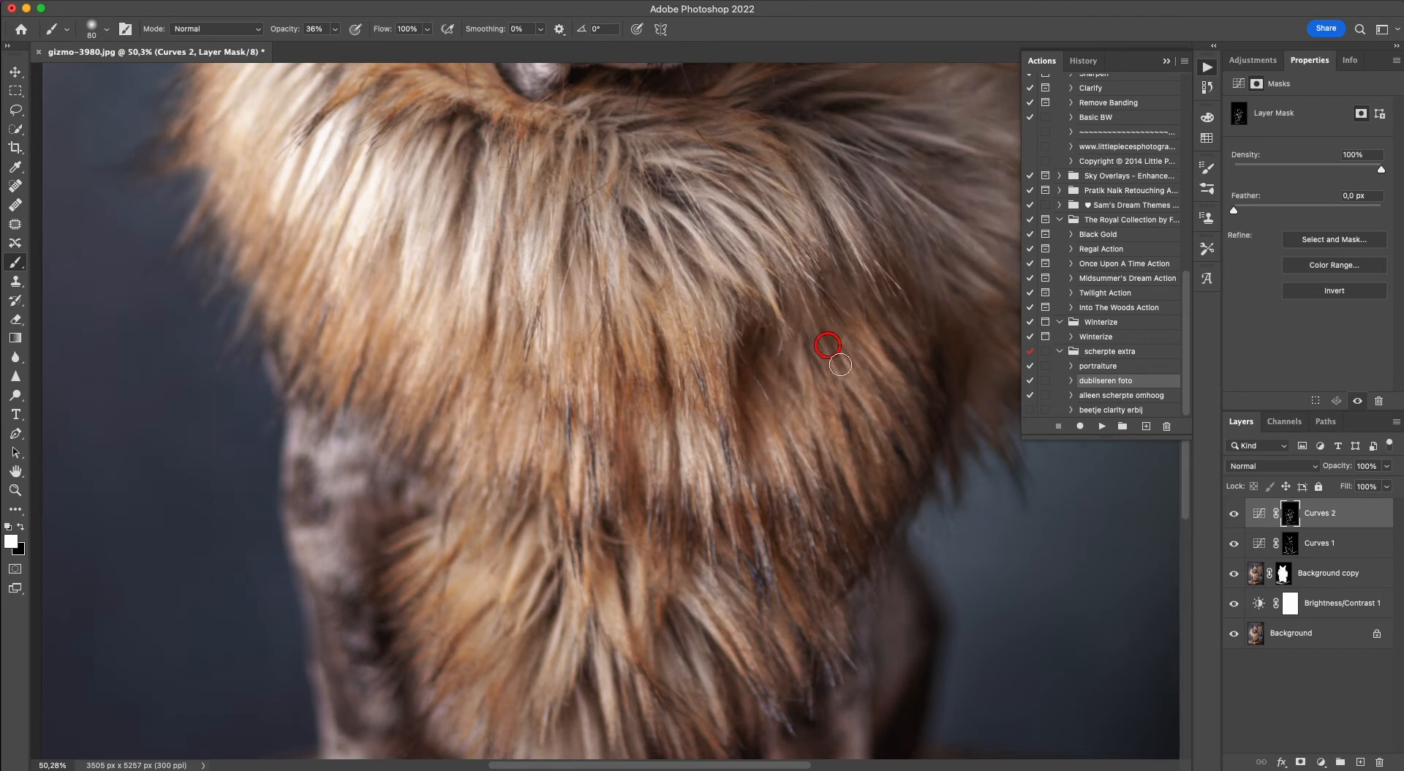
{"action": "scroll", "coordinate": [692, 251], "scroll_direction": "up", "scroll_amount": 5}
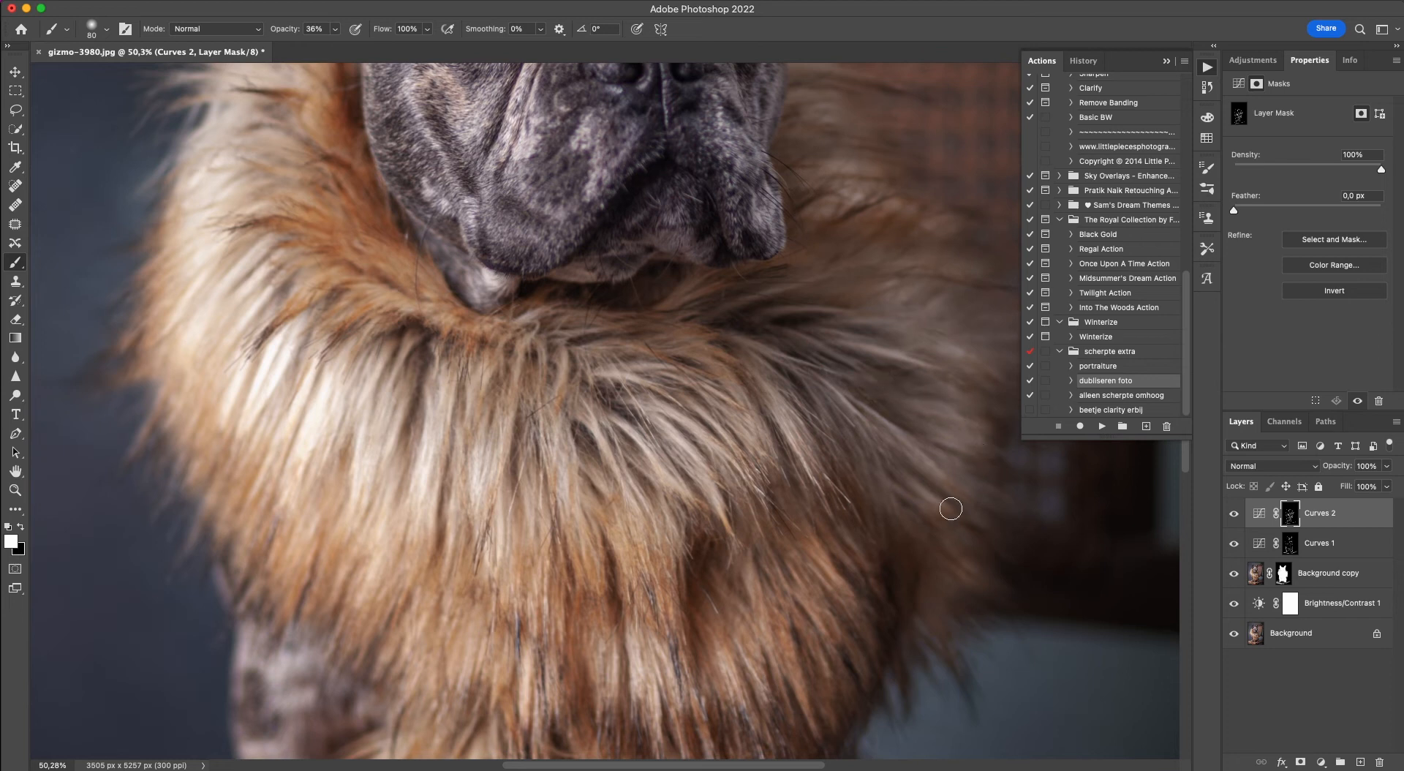
{"action": "left_click_drag", "start_coordinate": [329, 296], "coordinate": [288, 370]}
{"action": "left_click_drag", "start_coordinate": [272, 305], "coordinate": [282, 286]}
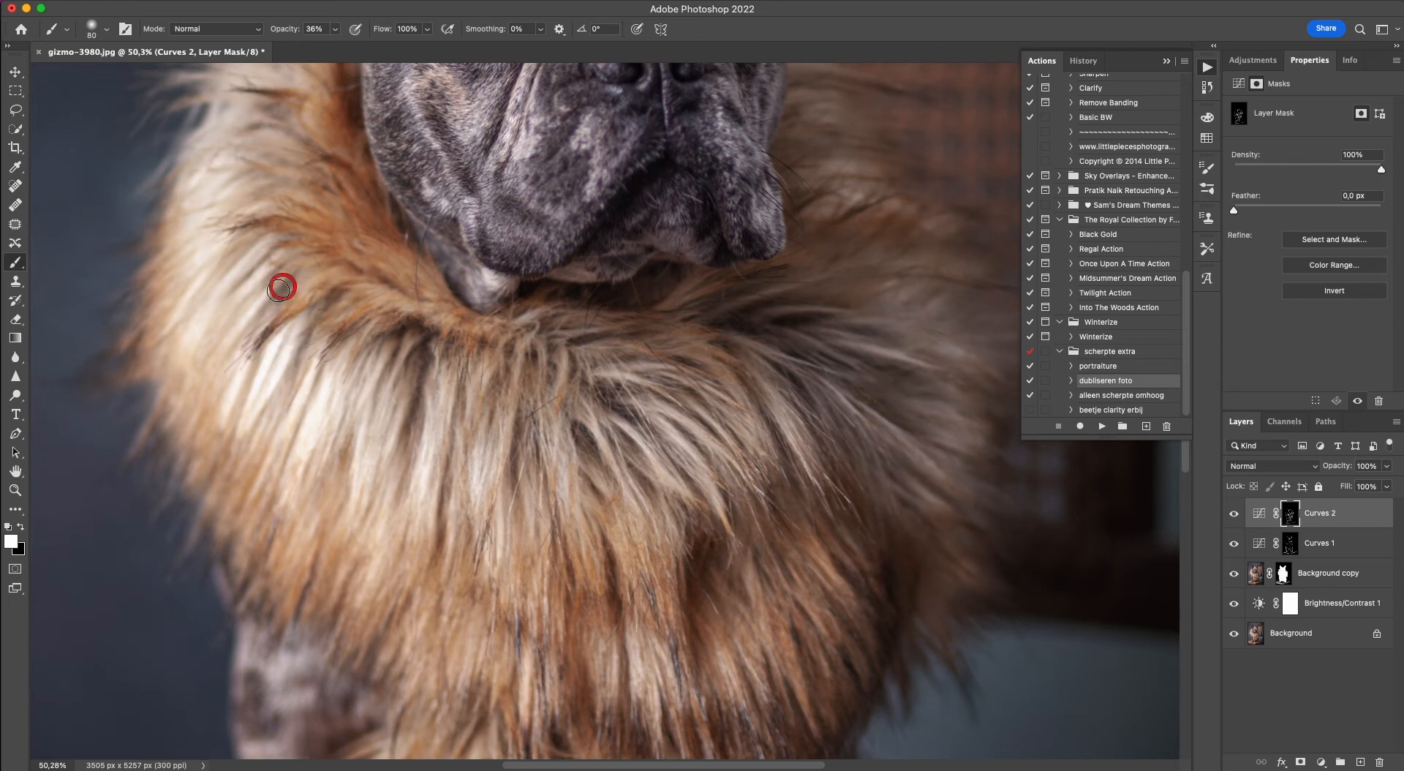
{"action": "left_click_drag", "start_coordinate": [213, 470], "coordinate": [208, 486]}
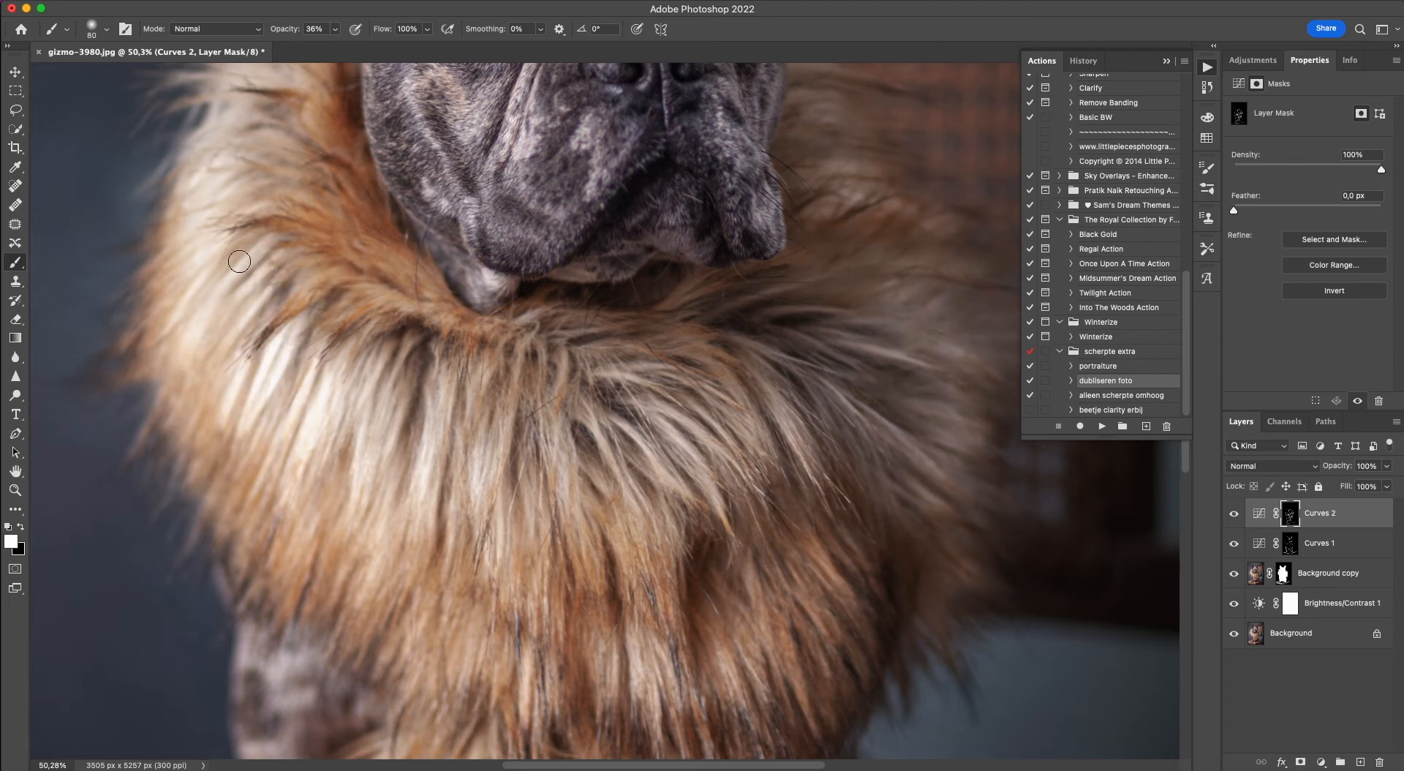
{"action": "mouse_move", "coordinate": [131, 323]}
{"action": "left_mouse_down"}
{"action": "mouse_move", "coordinate": [163, 300]}
{"action": "mouse_move", "coordinate": [149, 321]}
{"action": "left_mouse_up"}
{"action": "left_click_drag", "start_coordinate": [309, 170], "coordinate": [239, 144]}
{"action": "scroll", "coordinate": [312, 555], "scroll_direction": "up", "scroll_amount": 5}
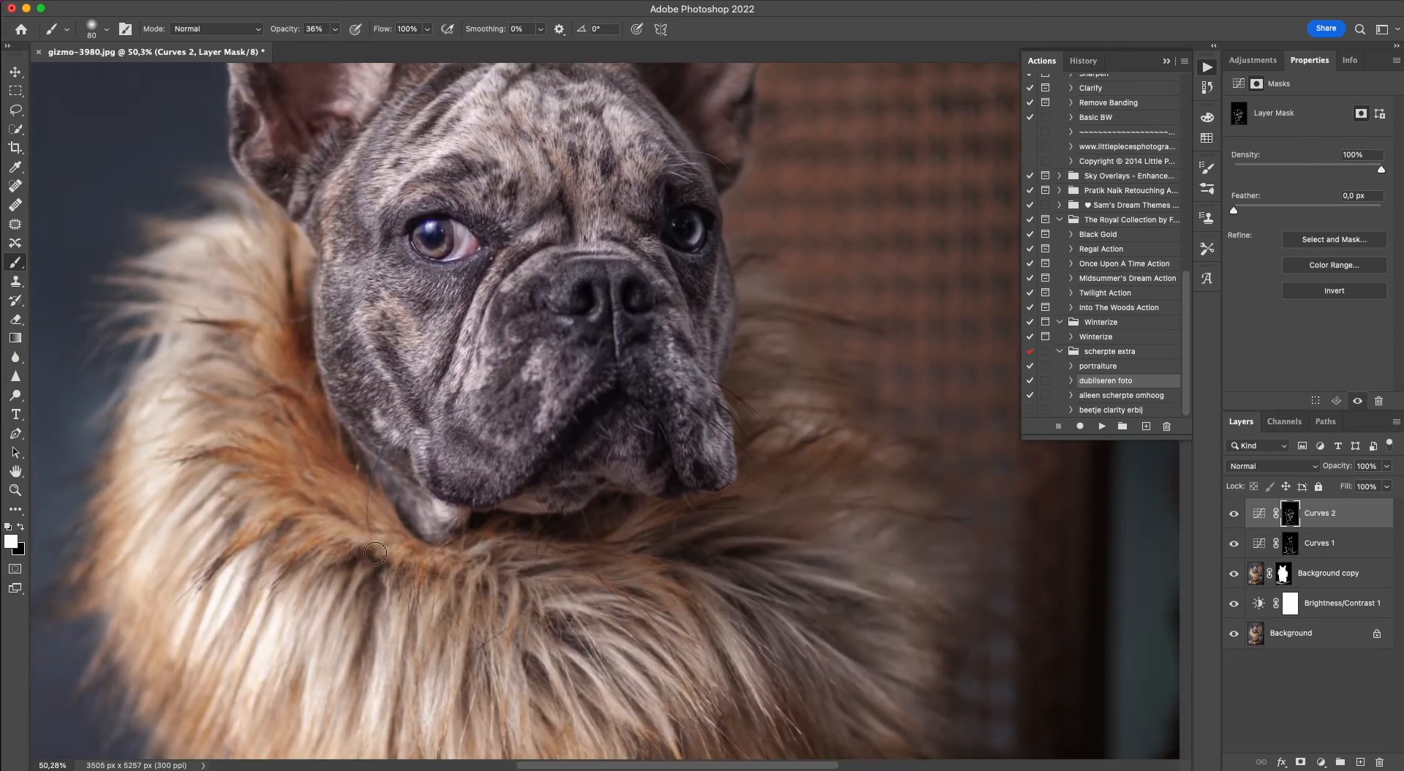
{"action": "scroll", "coordinate": [376, 553], "scroll_direction": "left", "scroll_amount": 5}
{"action": "scroll", "coordinate": [375, 552], "scroll_direction": "down", "scroll_amount": 3}
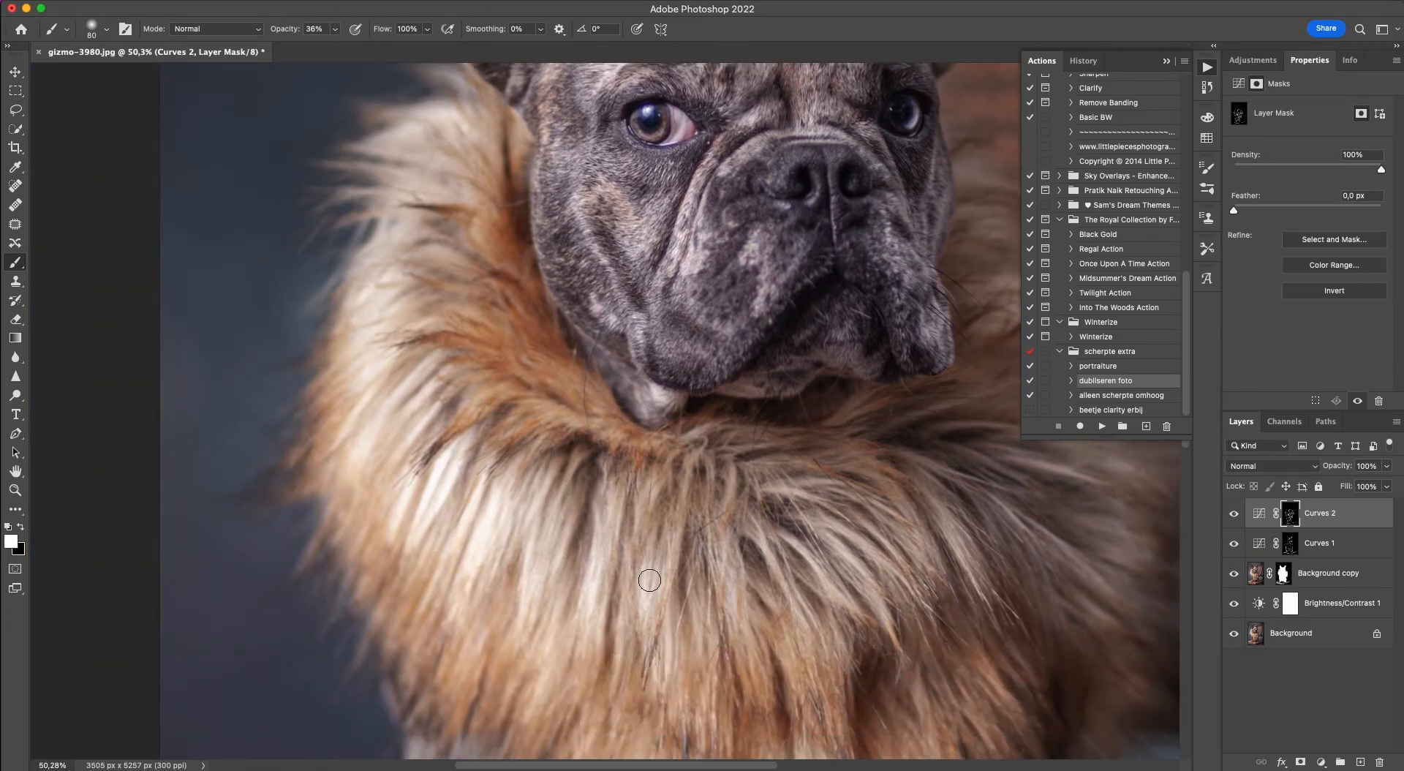
{"action": "scroll", "coordinate": [705, 615], "scroll_direction": "right", "scroll_amount": 3}
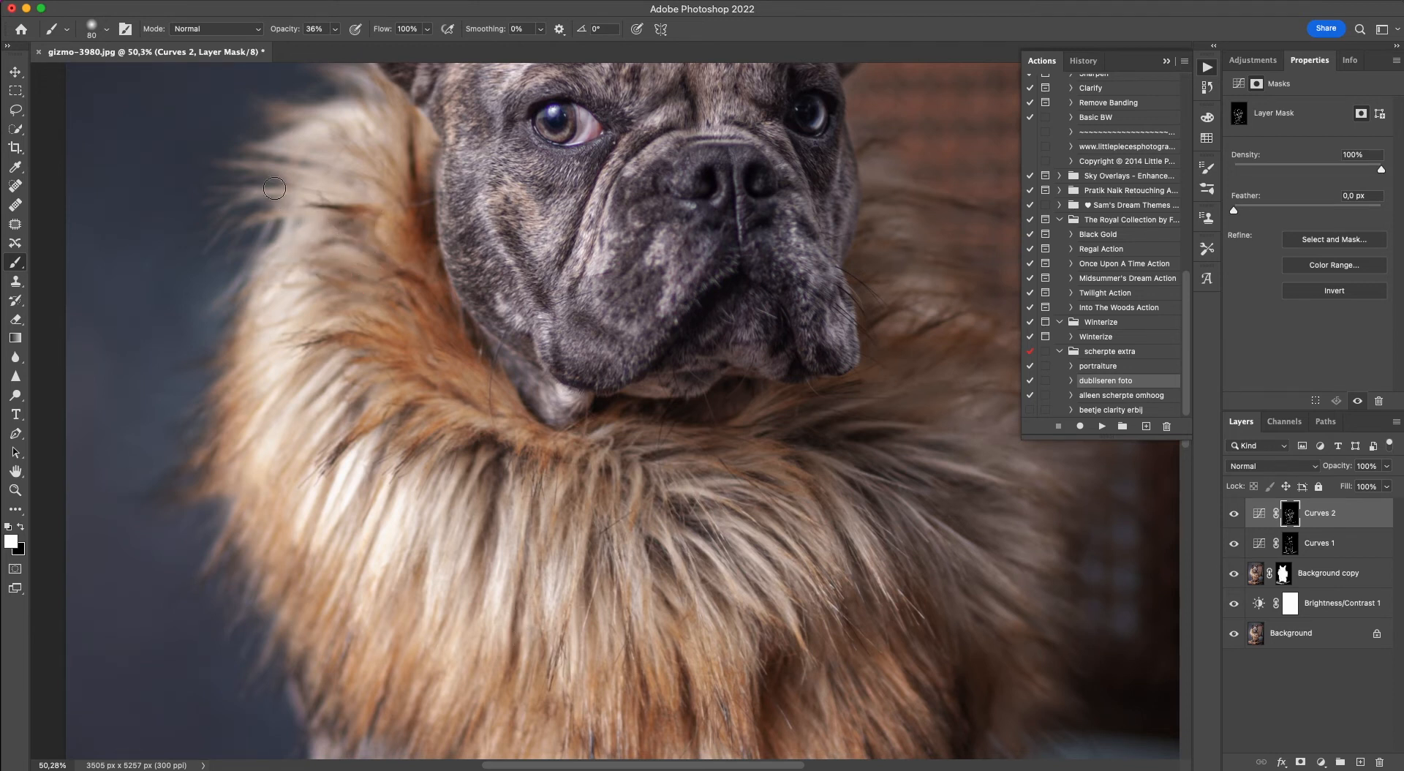
Darken the wrinkles across the dog's forehead on the Curves 2 mask with the 80 px brush.
{"action": "scroll", "coordinate": [293, 168], "scroll_direction": "up", "scroll_amount": 4}
{"action": "scroll", "coordinate": [292, 168], "scroll_direction": "right", "scroll_amount": 2}
{"action": "scroll", "coordinate": [280, 196], "scroll_direction": "up", "scroll_amount": 2}
{"action": "scroll", "coordinate": [281, 178], "scroll_direction": "right", "scroll_amount": 1}
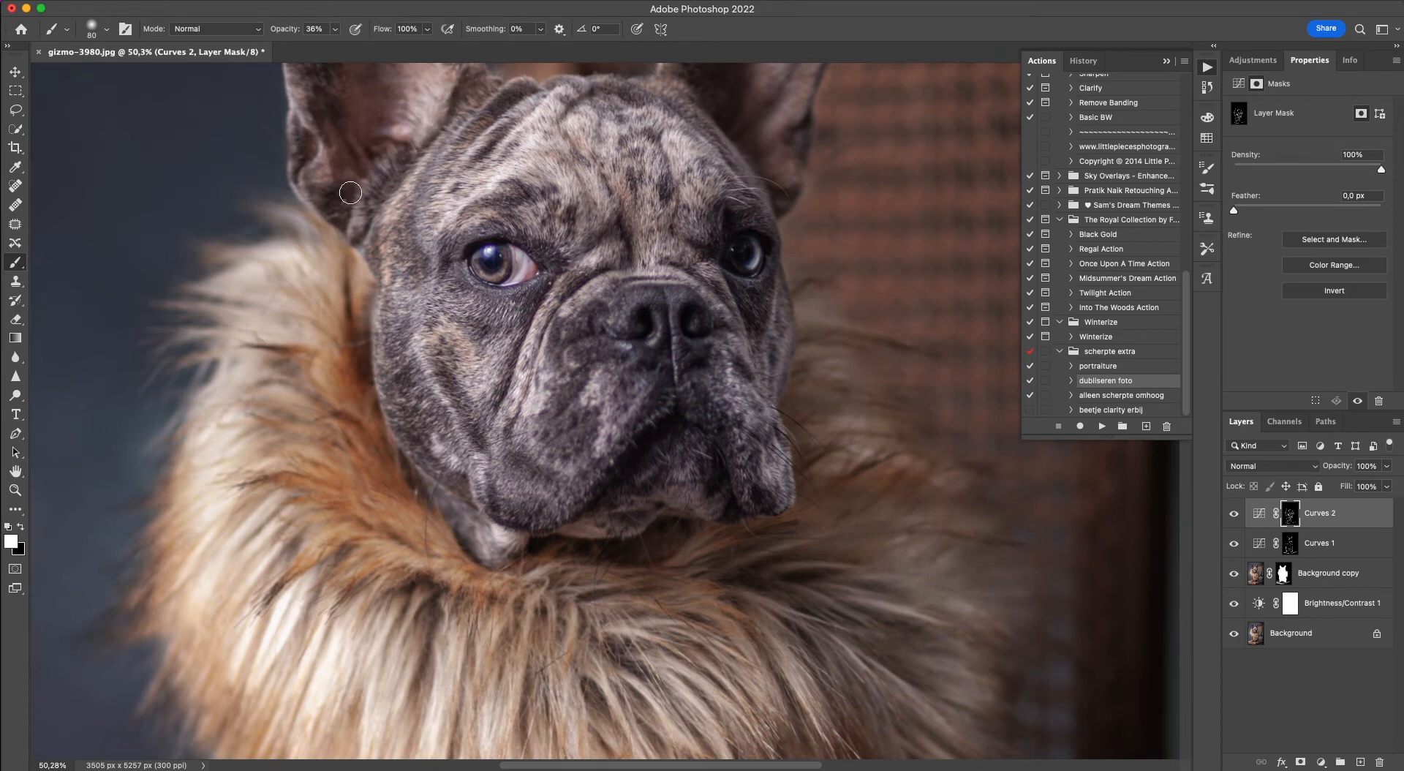
{"action": "mouse_move", "coordinate": [663, 186]}
{"action": "left_mouse_down"}
{"action": "mouse_move", "coordinate": [670, 206]}
{"action": "mouse_move", "coordinate": [661, 140]}
{"action": "mouse_move", "coordinate": [604, 178]}
{"action": "mouse_move", "coordinate": [608, 203]}
{"action": "left_mouse_up"}
{"action": "left_click_drag", "start_coordinate": [589, 165], "coordinate": [592, 201]}
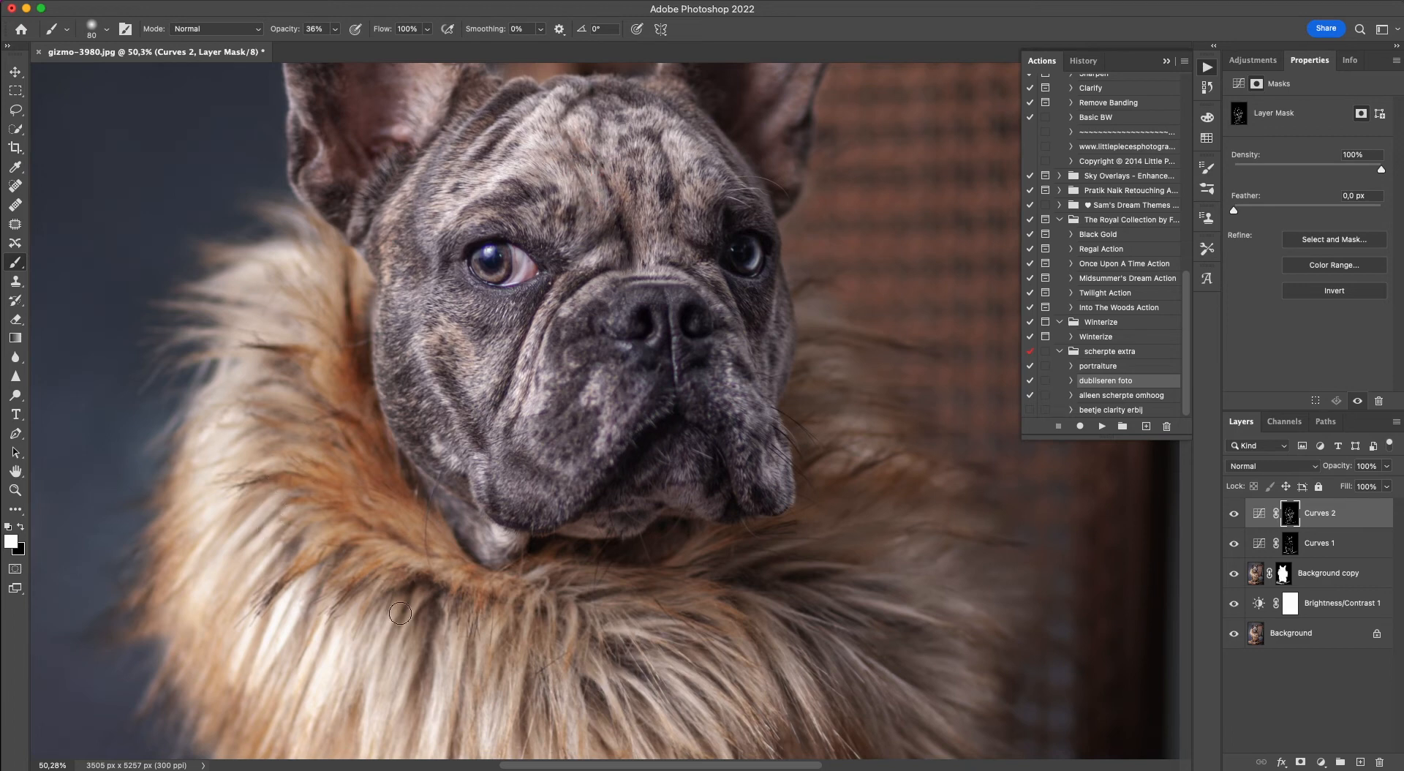
Examine the fur collar, chest, legs and whole portrait for areas that still need dodging or burning.
{"action": "scroll", "coordinate": [462, 594], "scroll_direction": "down", "scroll_amount": 10}
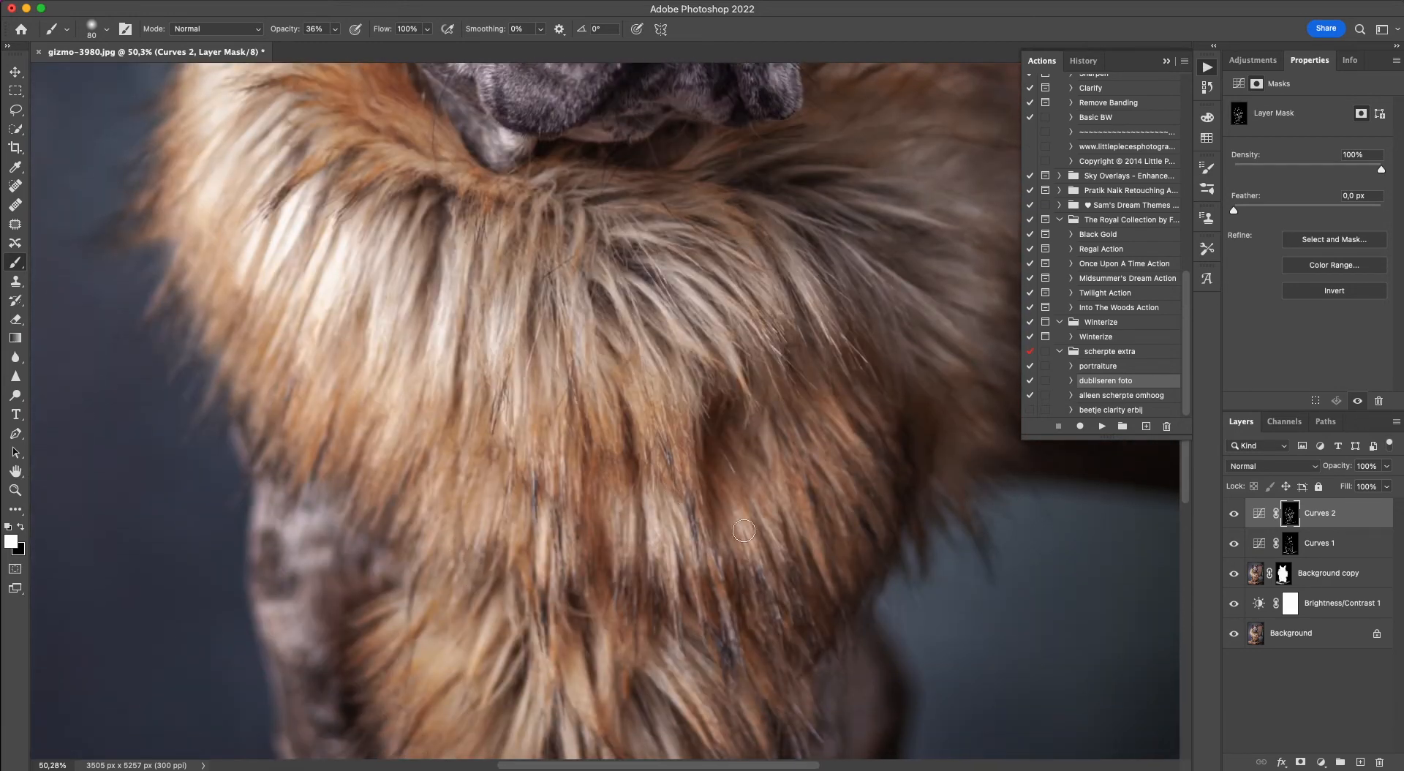
{"action": "scroll", "coordinate": [607, 217], "scroll_direction": "down", "scroll_amount": 10}
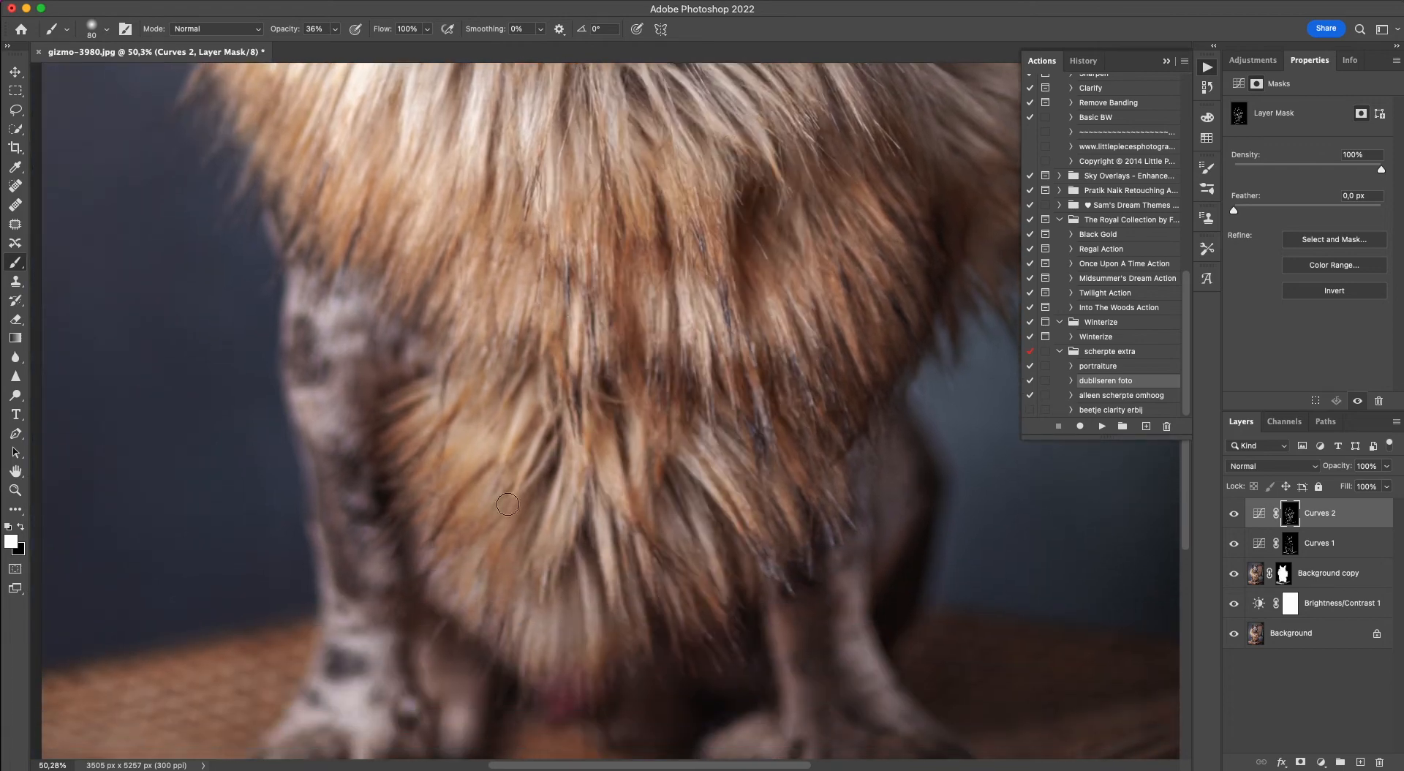
{"action": "scroll", "coordinate": [477, 248], "scroll_direction": "up", "scroll_amount": 10}
{"action": "scroll", "coordinate": [370, 418], "scroll_direction": "down", "scroll_amount": 5}
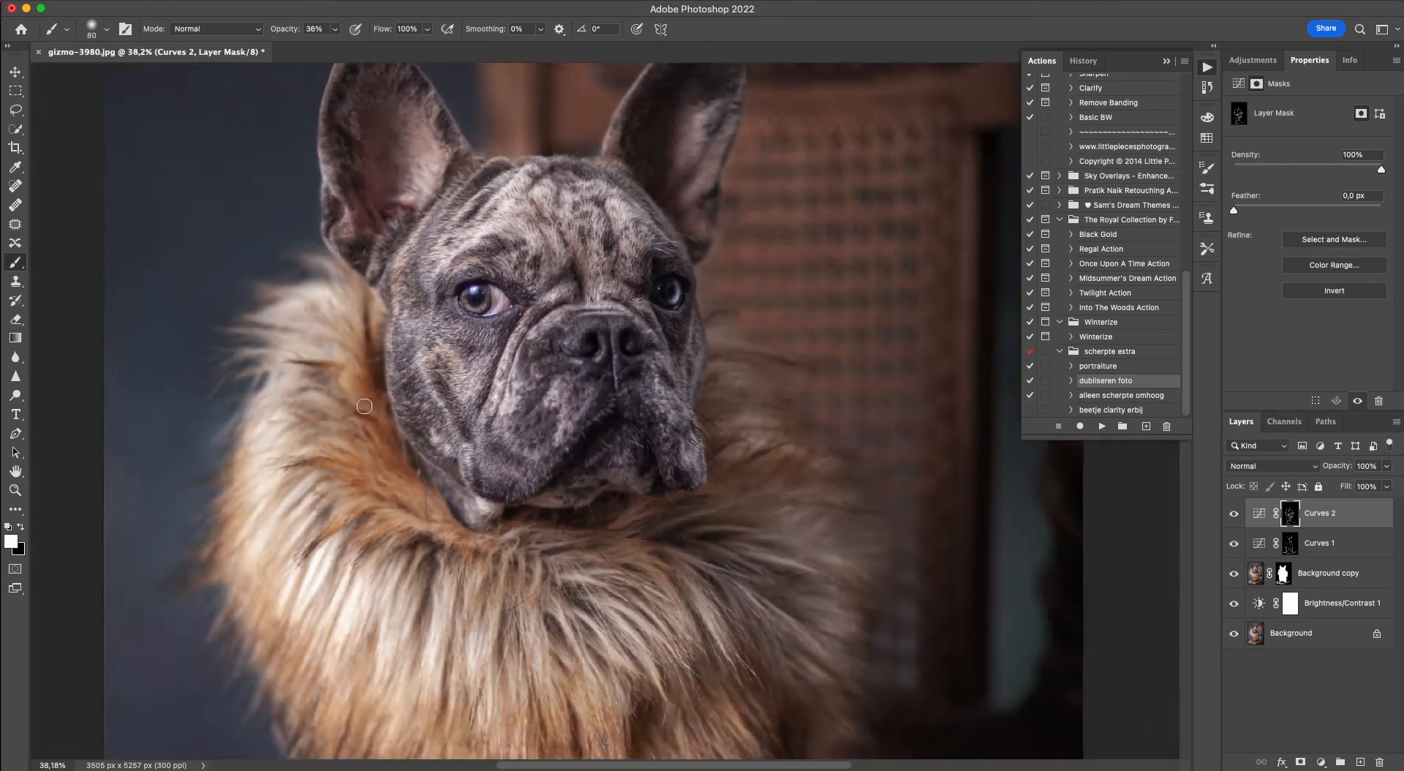
{"action": "scroll", "coordinate": [365, 406], "scroll_direction": "down", "scroll_amount": 2}
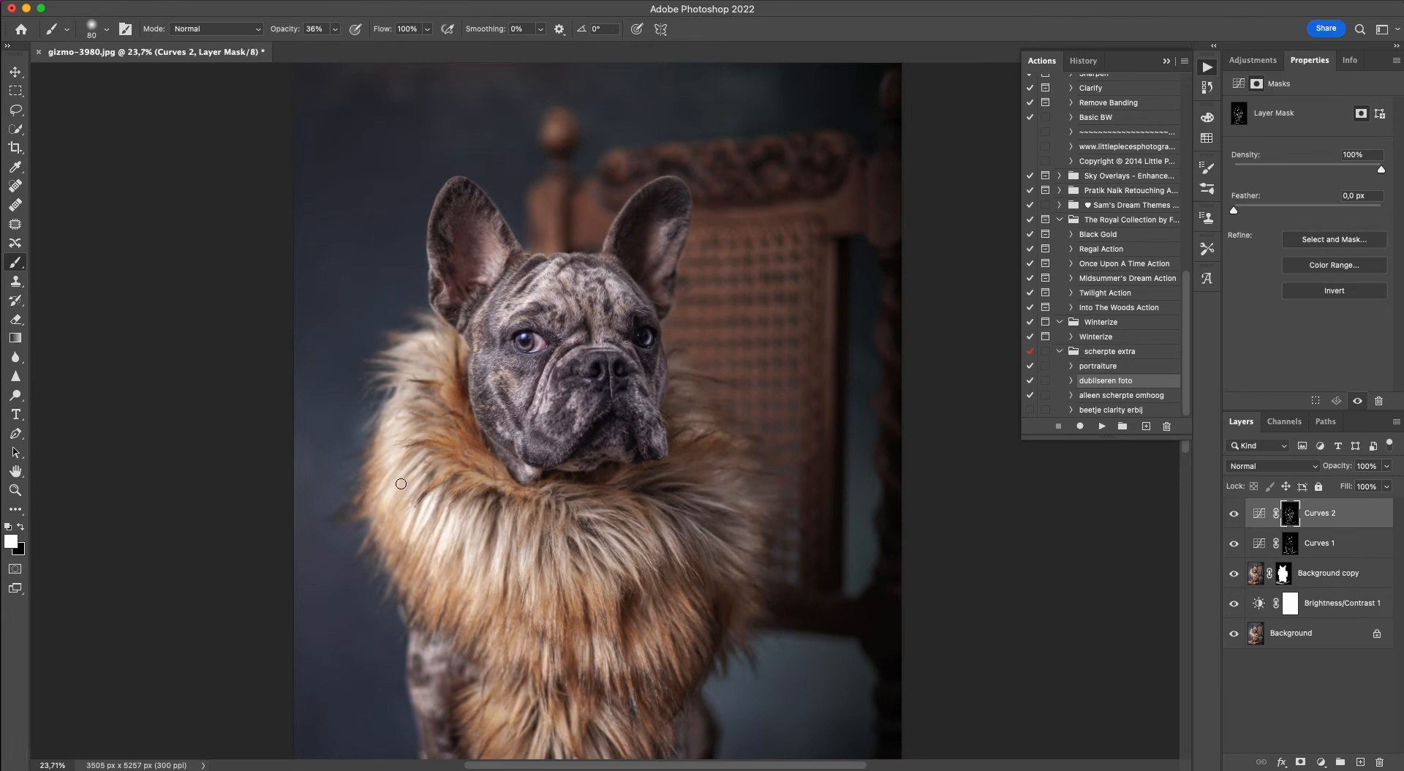
{"action": "scroll", "coordinate": [400, 483], "scroll_direction": "down", "scroll_amount": 3}
{"action": "scroll", "coordinate": [404, 466], "scroll_direction": "down", "scroll_amount": 10}
{"action": "scroll", "coordinate": [466, 190], "scroll_direction": "up", "scroll_amount": 7}
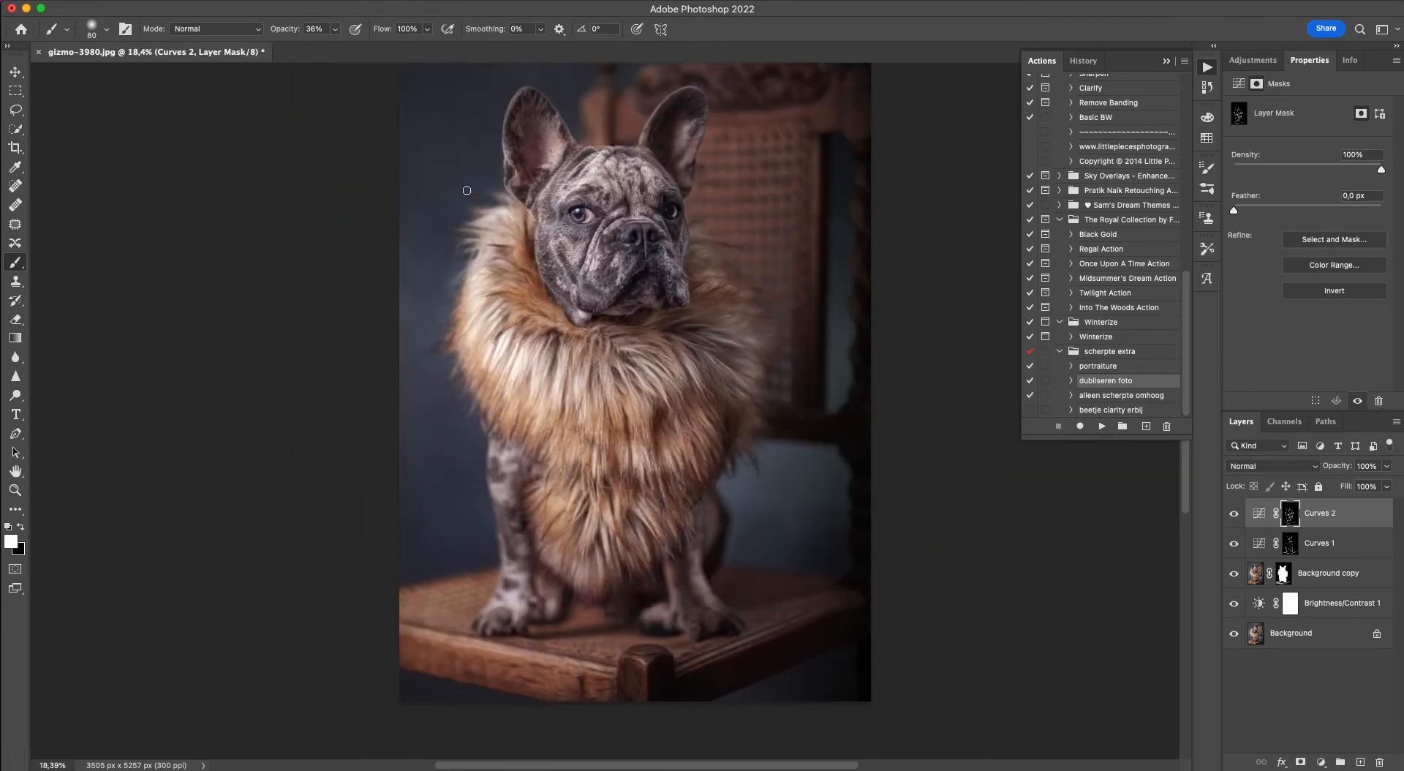
{"action": "scroll", "coordinate": [466, 190], "scroll_direction": "up", "scroll_amount": 2}
{"action": "scroll", "coordinate": [556, 280], "scroll_direction": "up", "scroll_amount": 6}
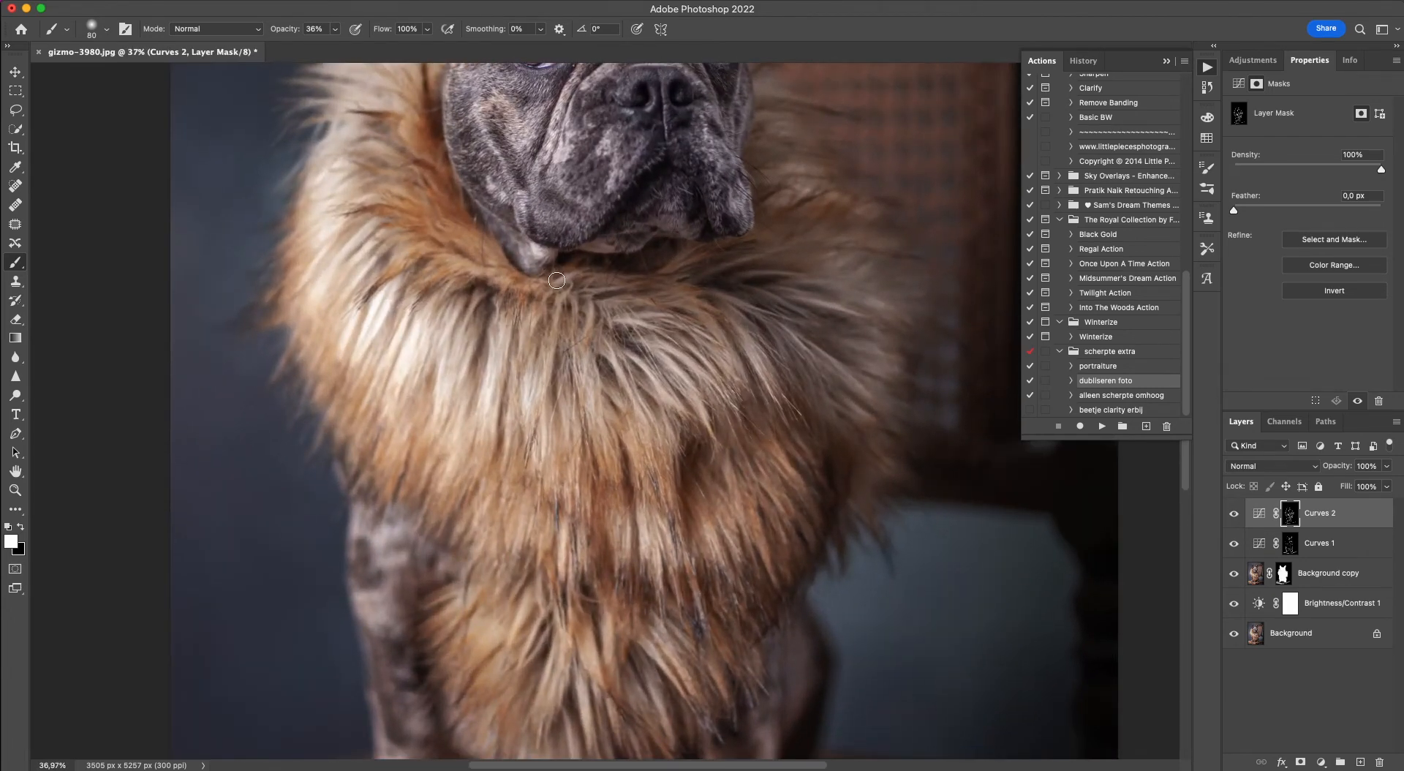
Darken the folds and shadows of the dog's left-hand jowl on the Curves 2 mask with the 80 px brush.
{"action": "scroll", "coordinate": [555, 280], "scroll_direction": "up", "scroll_amount": 4}
{"action": "scroll", "coordinate": [555, 280], "scroll_direction": "left", "scroll_amount": 1}
{"action": "scroll", "coordinate": [556, 280], "scroll_direction": "up", "scroll_amount": 8}
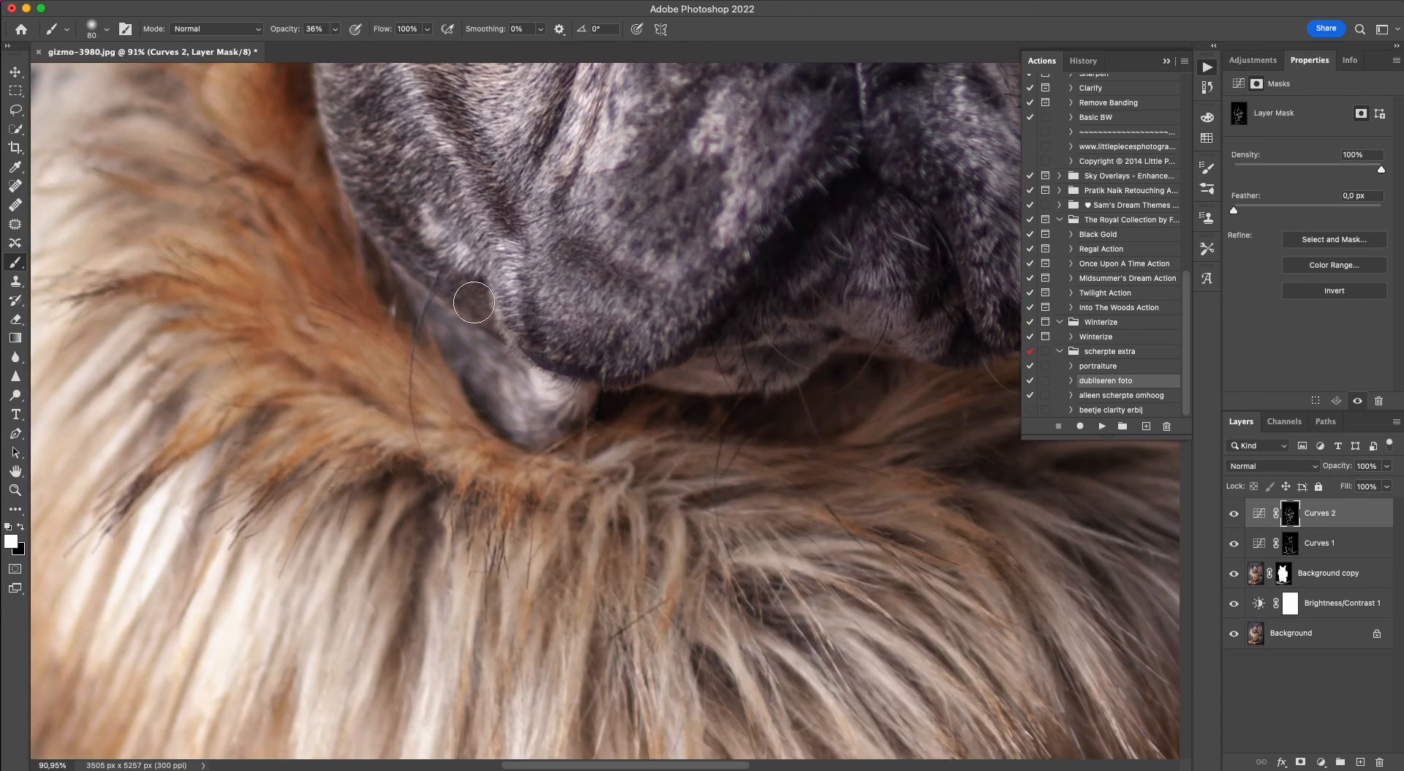
{"action": "left_click_drag", "start_coordinate": [561, 360], "coordinate": [577, 361]}
{"action": "left_click_drag", "start_coordinate": [472, 174], "coordinate": [506, 218]}
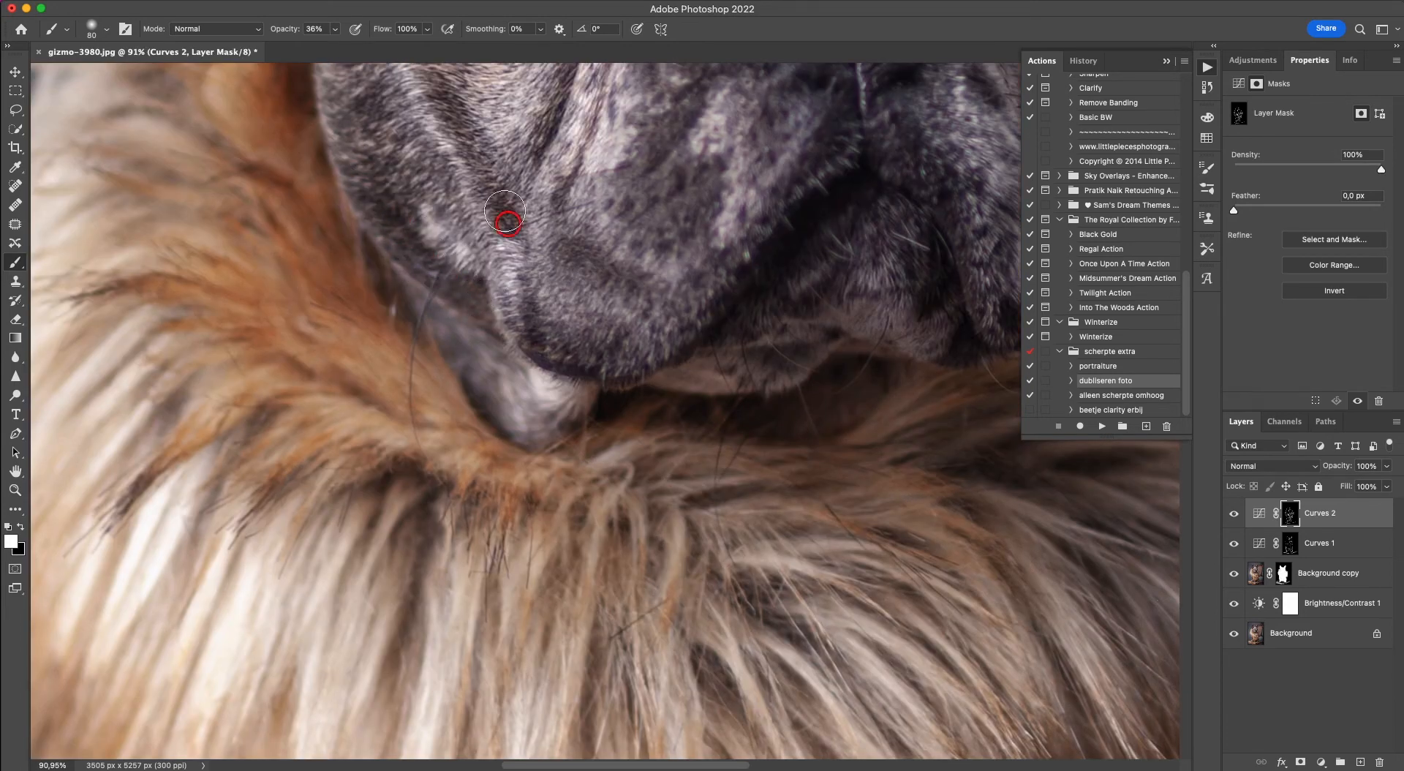
{"action": "left_click_drag", "start_coordinate": [573, 251], "coordinate": [610, 267]}
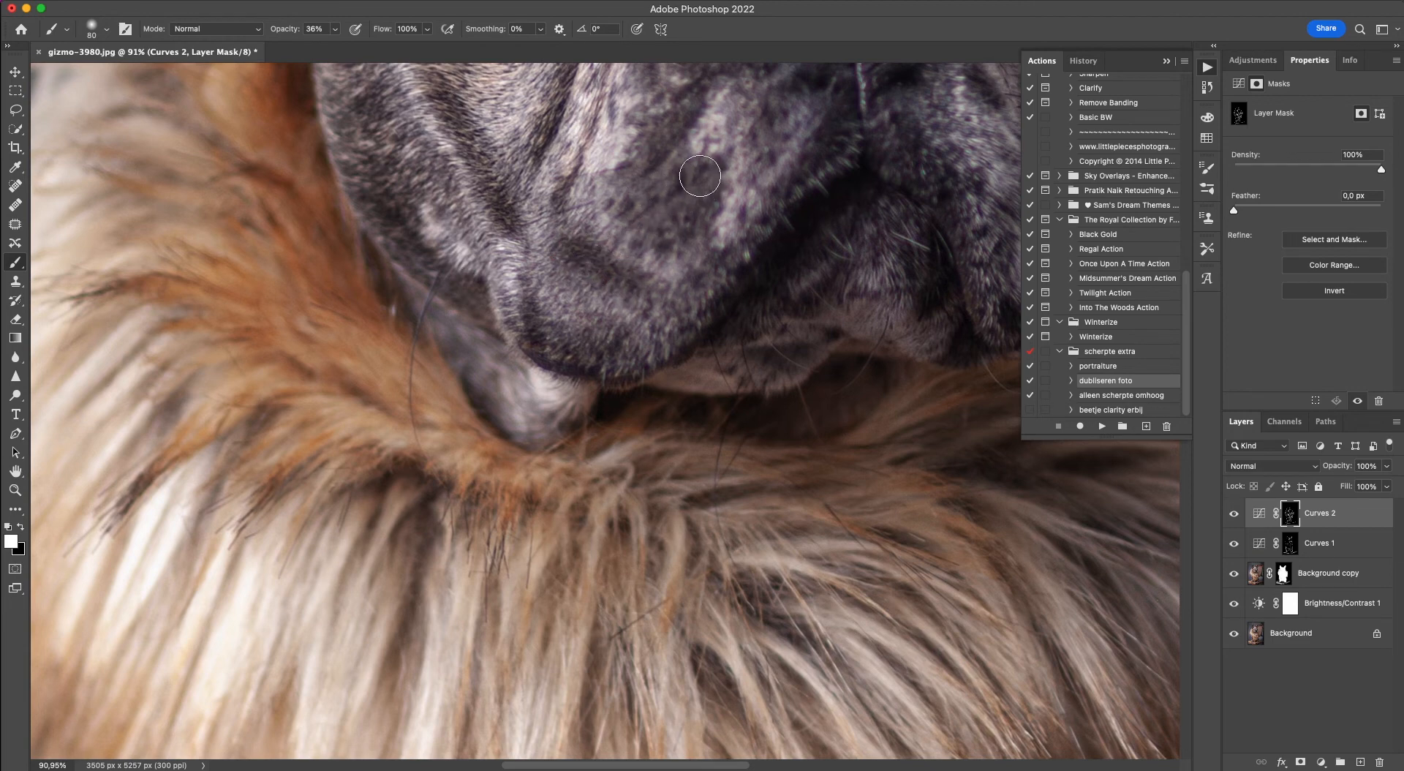
{"action": "left_click", "coordinate": [823, 135]}
Switch to the Curves 1 mask, reduce the brush to 40 px and lighten the fur highlights around the mouth.
{"action": "key", "text": "bracketleft"}
{"action": "key", "text": "alt+bracketleft"}
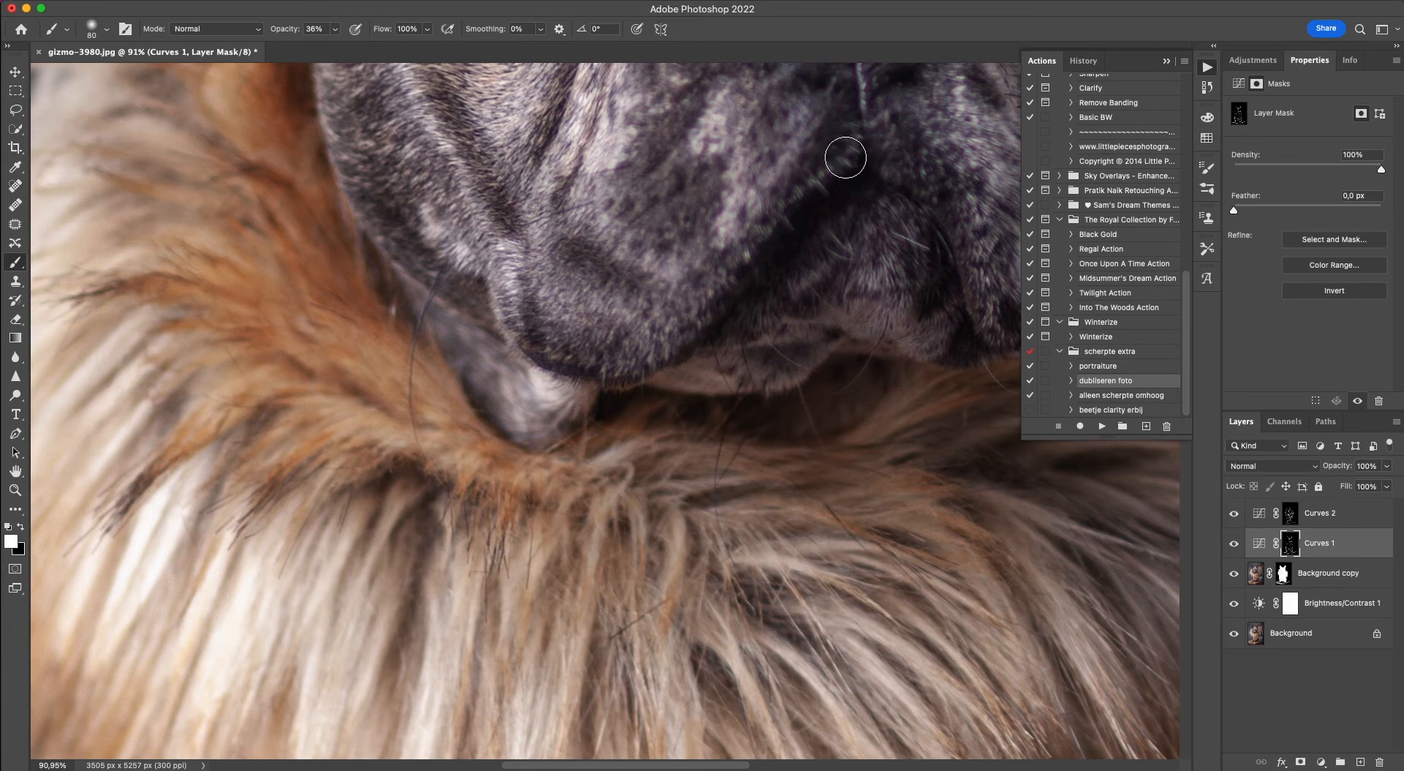
{"action": "key", "text": "bracketleft"}
{"action": "key", "text": "bracketleft"}
{"action": "key", "text": "bracketleft"}
{"action": "left_click", "coordinate": [856, 126]}
{"action": "left_click", "coordinate": [830, 241]}
{"action": "left_click", "coordinate": [818, 269]}
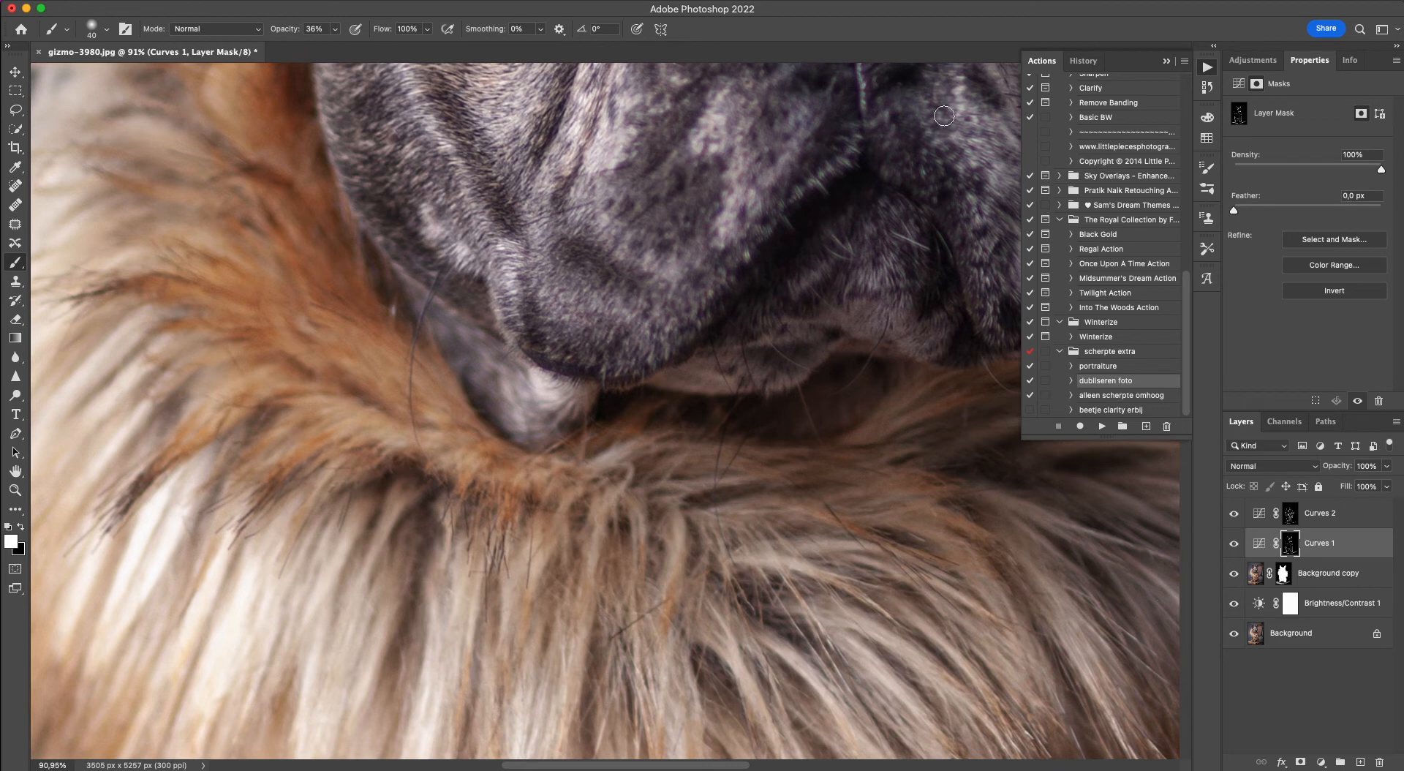
{"action": "left_click", "coordinate": [857, 65]}
Lighten the nose's central ridge, top edge and left-hand side on the Curves 1 mask.
{"action": "left_click_drag", "start_coordinate": [734, 193], "coordinate": [699, 478]}
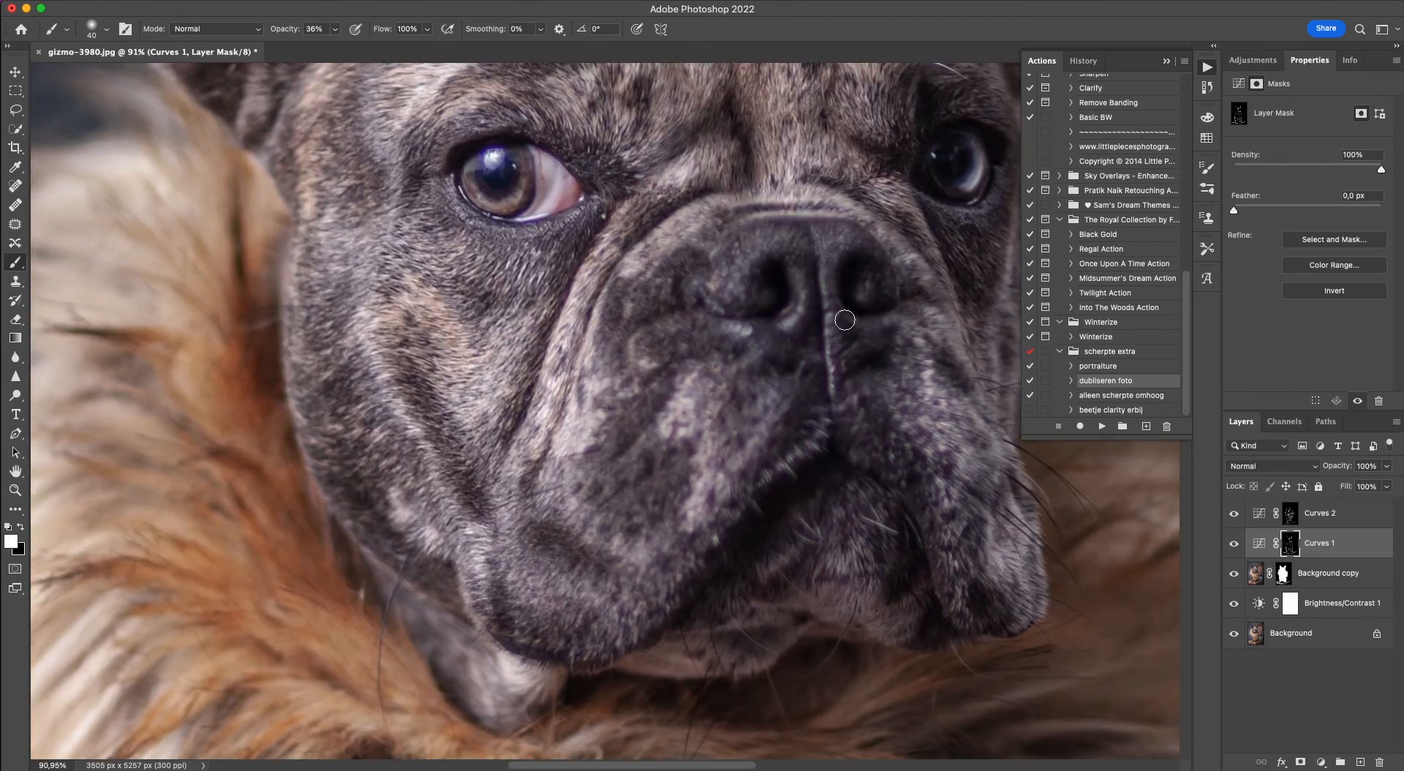
{"action": "left_click_drag", "start_coordinate": [821, 275], "coordinate": [831, 315]}
{"action": "left_click_drag", "start_coordinate": [819, 245], "coordinate": [825, 348]}
{"action": "left_click_drag", "start_coordinate": [836, 211], "coordinate": [848, 214]}
{"action": "left_click", "coordinate": [715, 249]}
Switch to the Curves 2 mask and darken the dark spots on the left-hand side of the muzzle.
{"action": "left_click", "coordinate": [1280, 516]}
{"action": "left_click", "coordinate": [658, 298]}
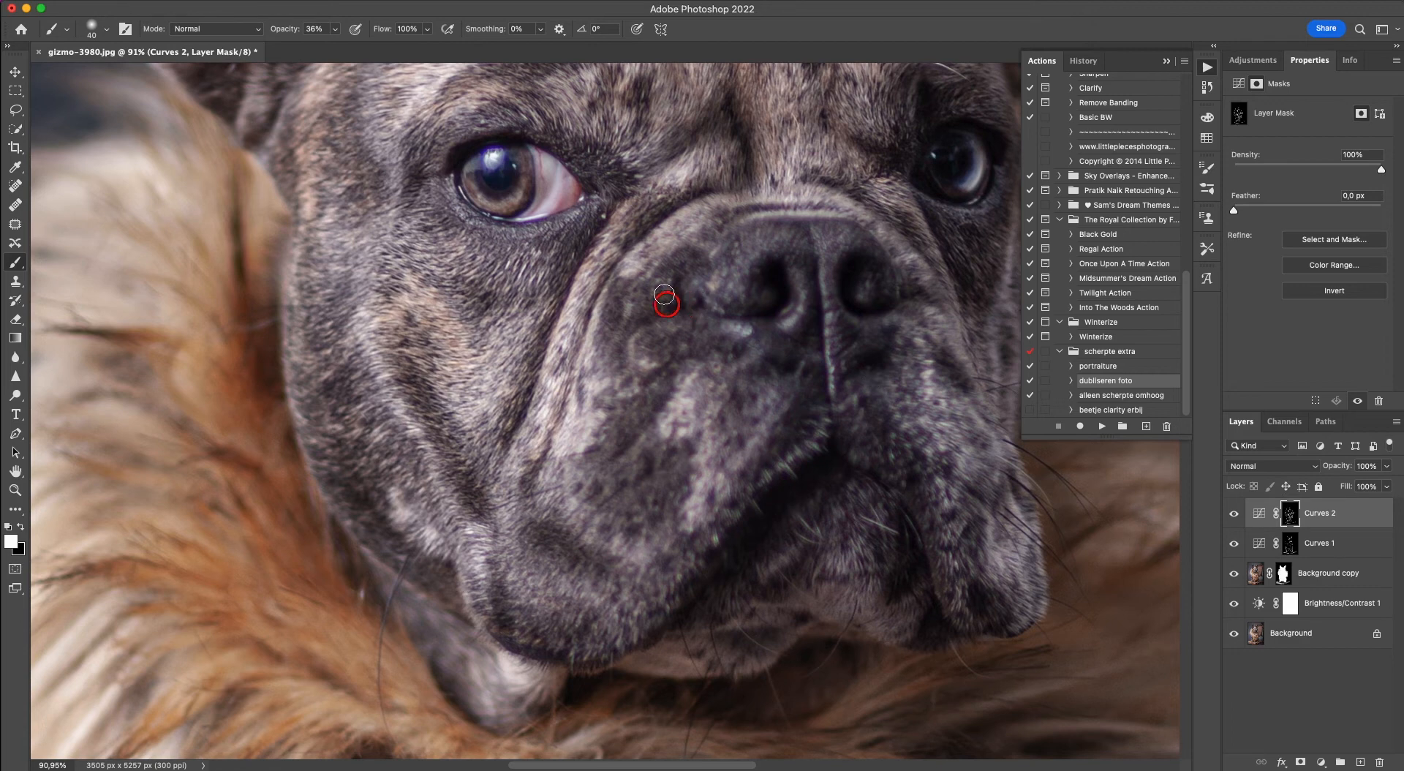
{"action": "left_click", "coordinate": [621, 322]}
{"action": "left_click", "coordinate": [664, 368]}
{"action": "left_click", "coordinate": [664, 387]}
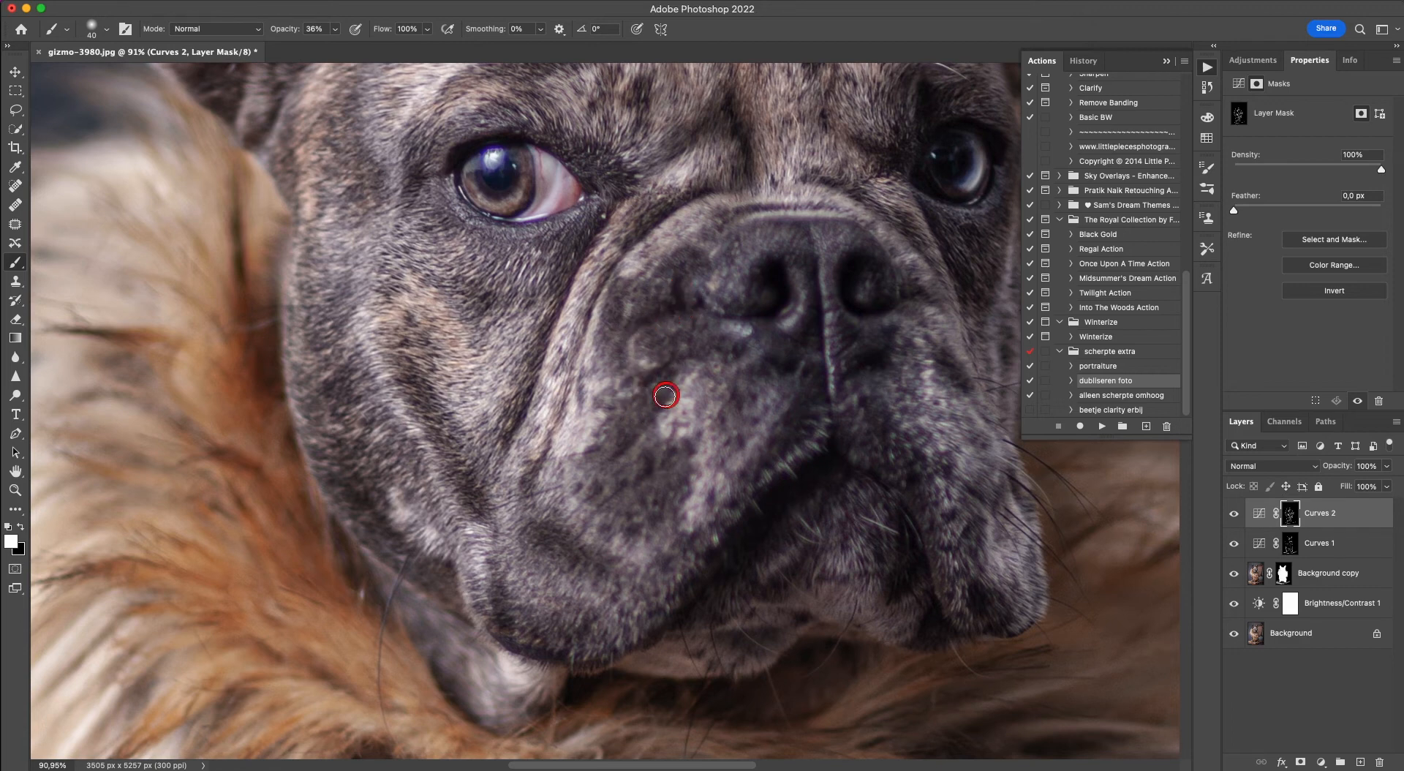
{"action": "left_click", "coordinate": [627, 476]}
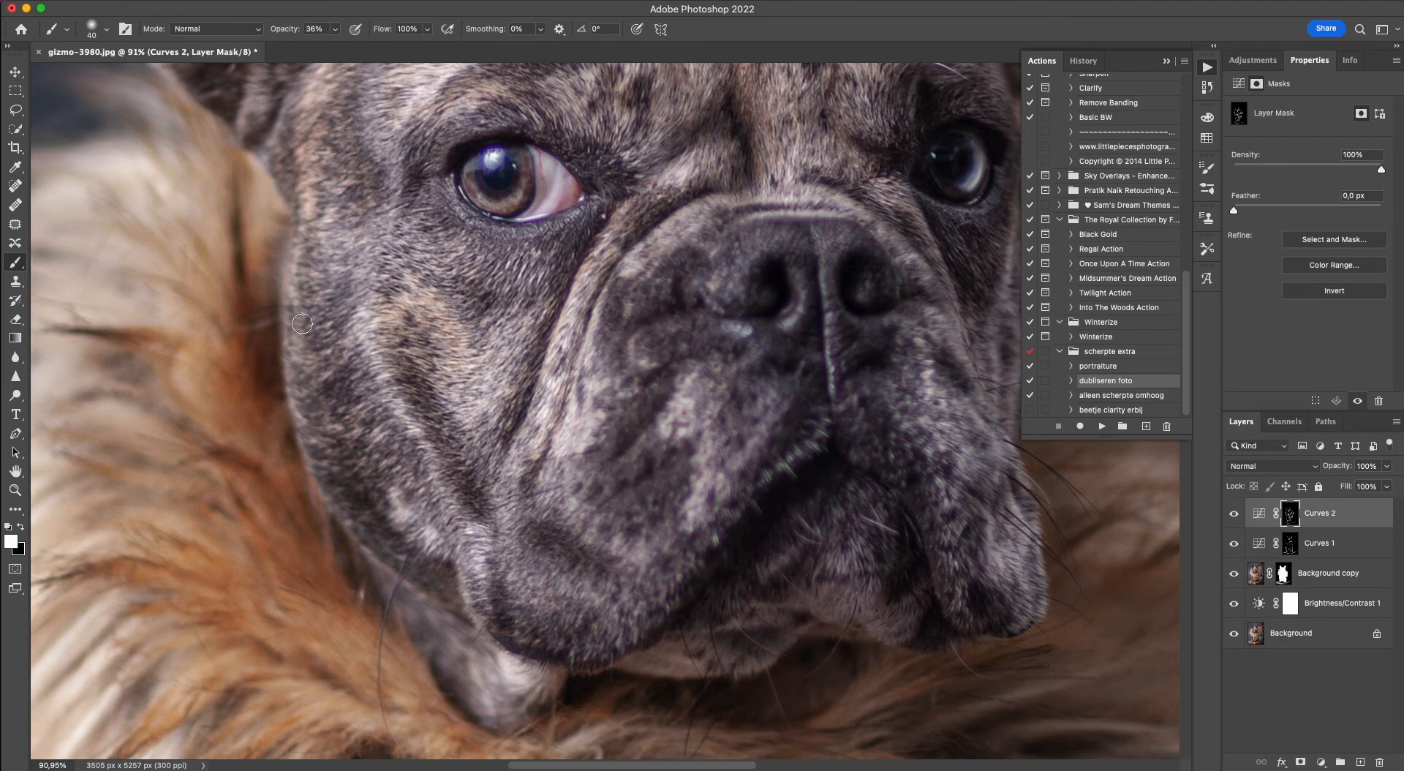
Darken the wrinkles along the forehead's left-hand side and upper edge on the Curves 2 mask with the 40 px brush.
{"action": "mouse_move", "coordinate": [251, 150]}
{"action": "left_mouse_down"}
{"action": "mouse_move", "coordinate": [292, 252]}
{"action": "mouse_move", "coordinate": [292, 370]}
{"action": "left_mouse_up"}
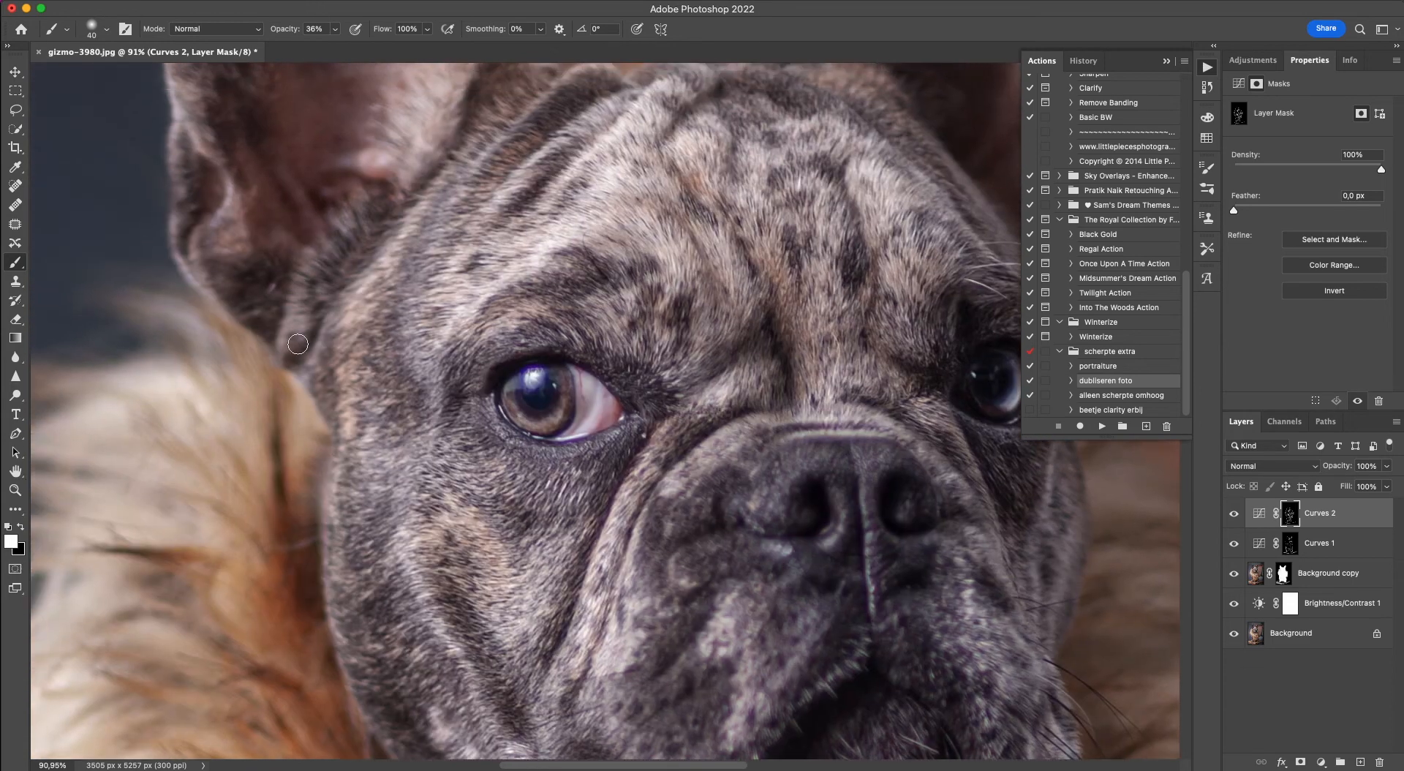
{"action": "left_click", "coordinate": [380, 242]}
{"action": "left_click", "coordinate": [396, 221]}
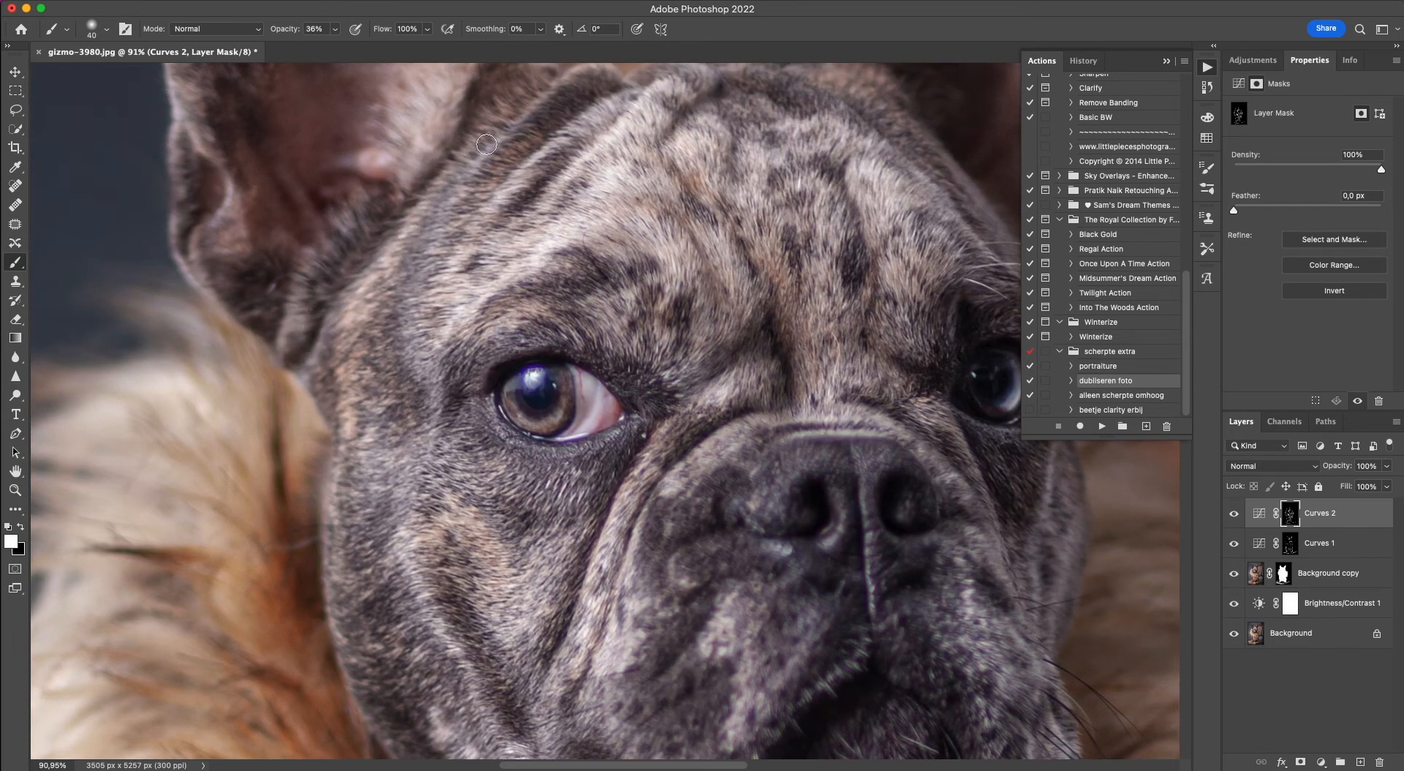
{"action": "left_click", "coordinate": [430, 216]}
{"action": "left_click", "coordinate": [573, 117]}
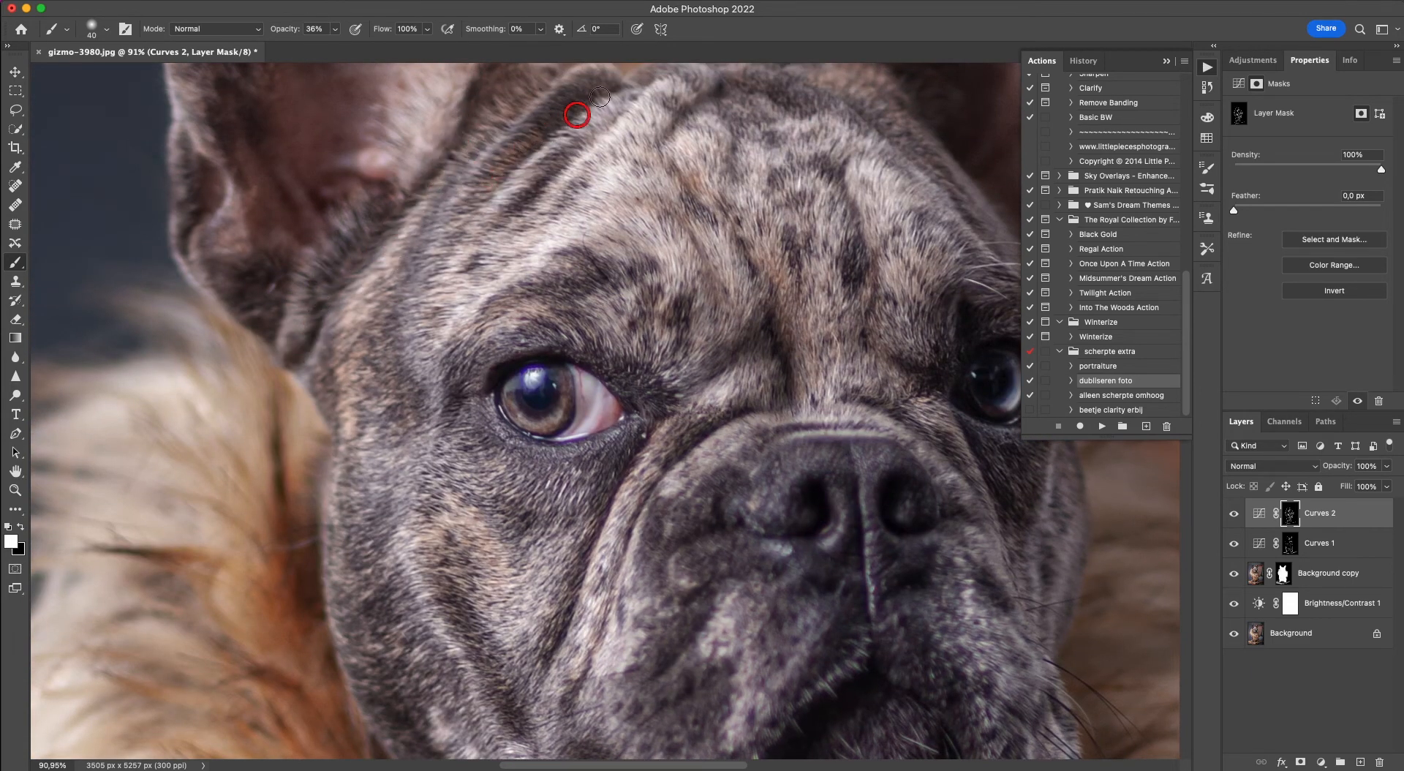
{"action": "left_click", "coordinate": [574, 150]}
{"action": "left_click", "coordinate": [624, 106]}
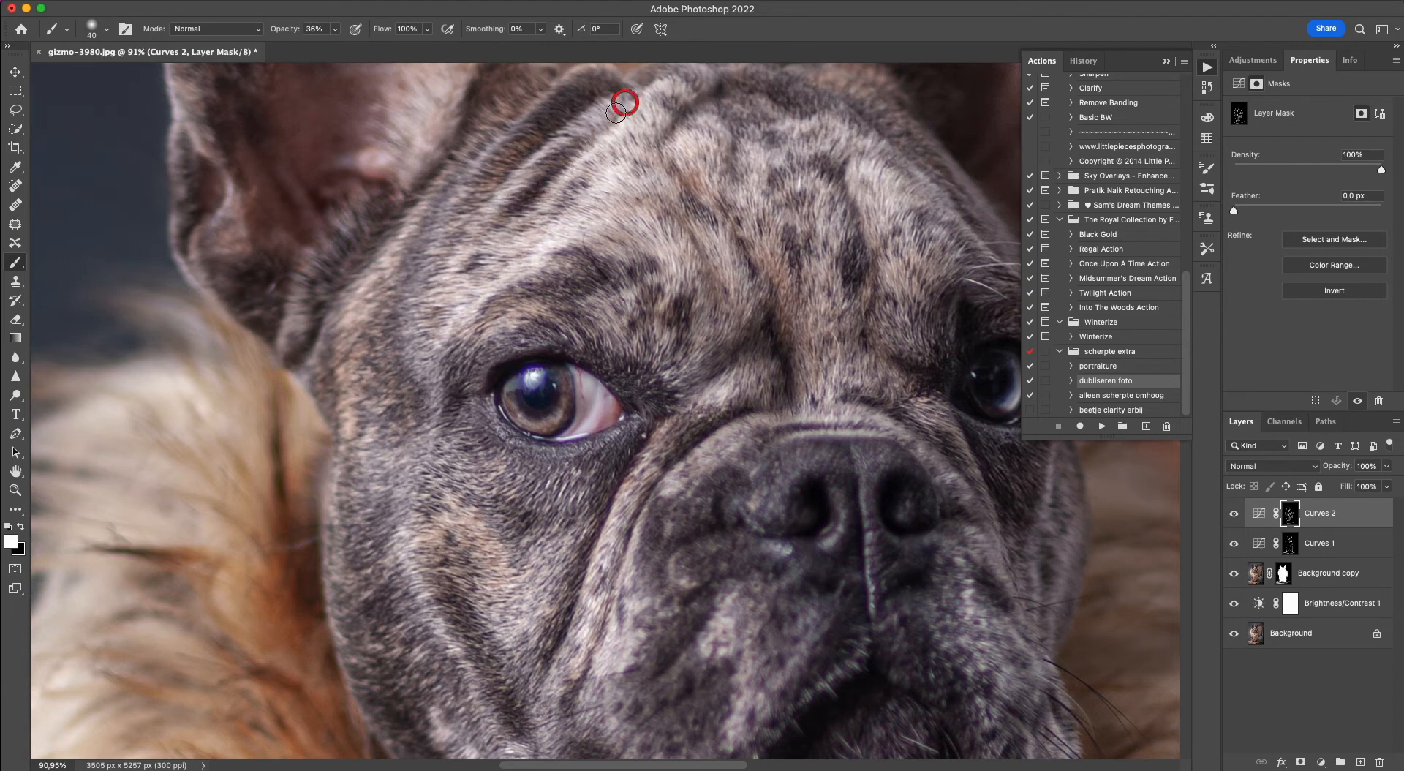
{"action": "left_click", "coordinate": [673, 122]}
Darken the folds above the right-hand eye and along the forehead's right-hand side on the Curves 2 mask.
{"action": "scroll", "coordinate": [694, 91], "scroll_direction": "up", "scroll_amount": 3}
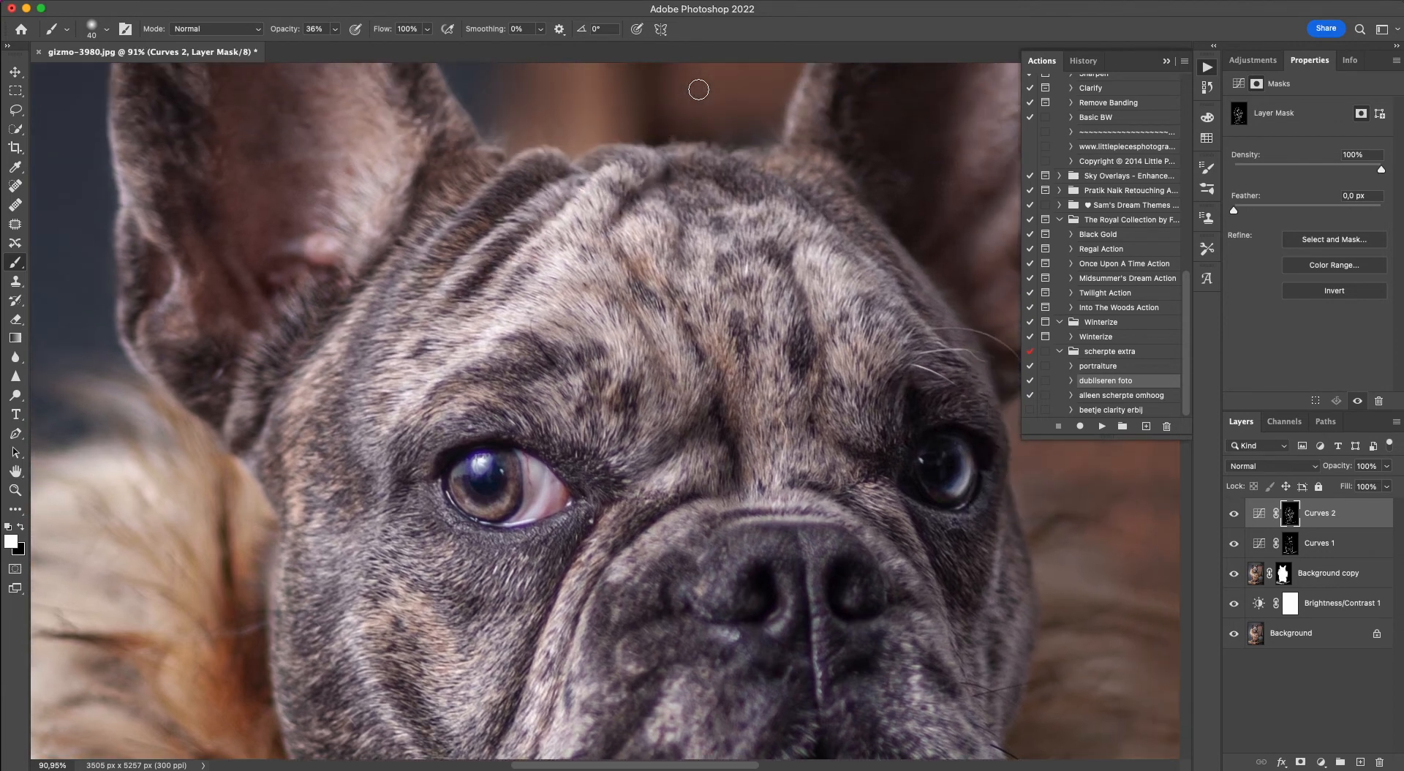
{"action": "left_click", "coordinate": [817, 417]}
{"action": "left_click", "coordinate": [899, 423]}
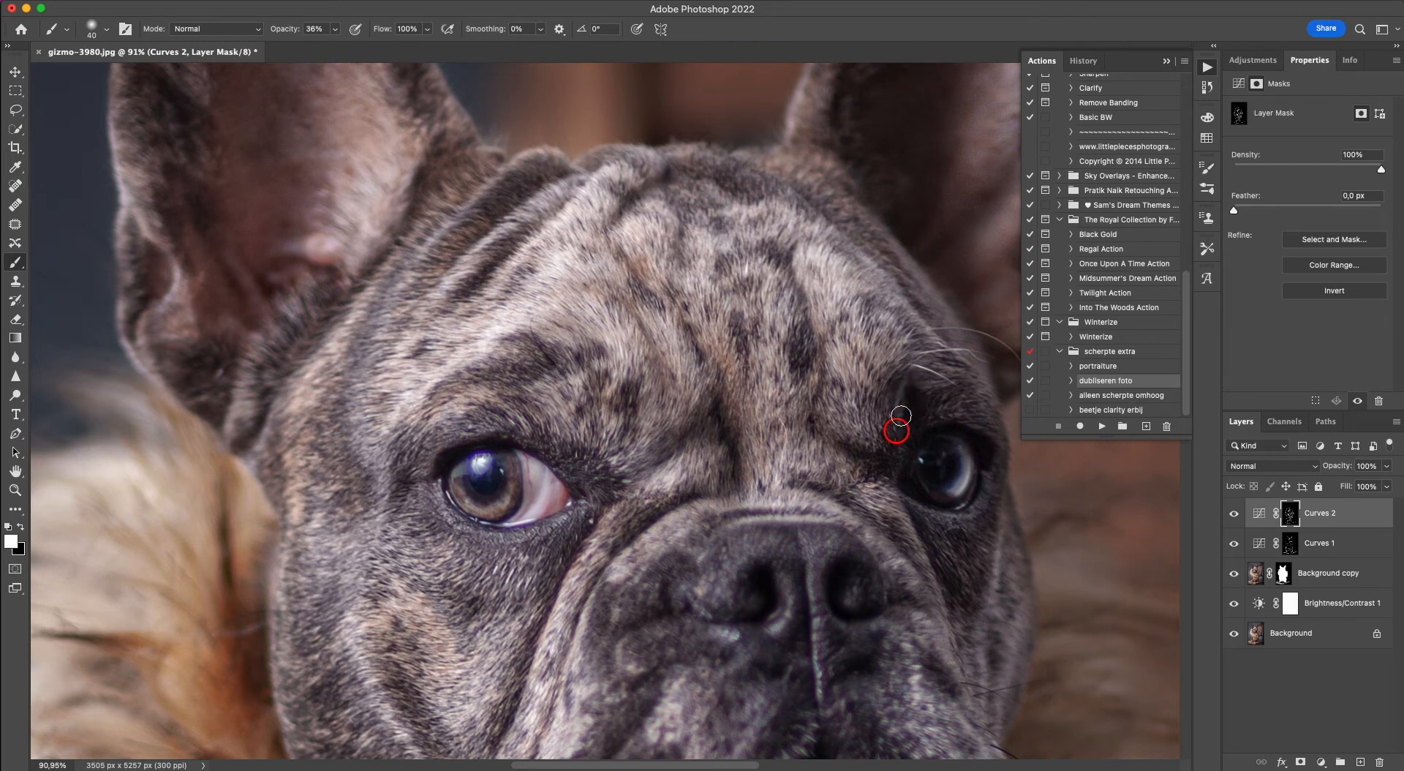
{"action": "left_click", "coordinate": [914, 397]}
{"action": "left_click", "coordinate": [870, 249]}
{"action": "left_click", "coordinate": [774, 170]}
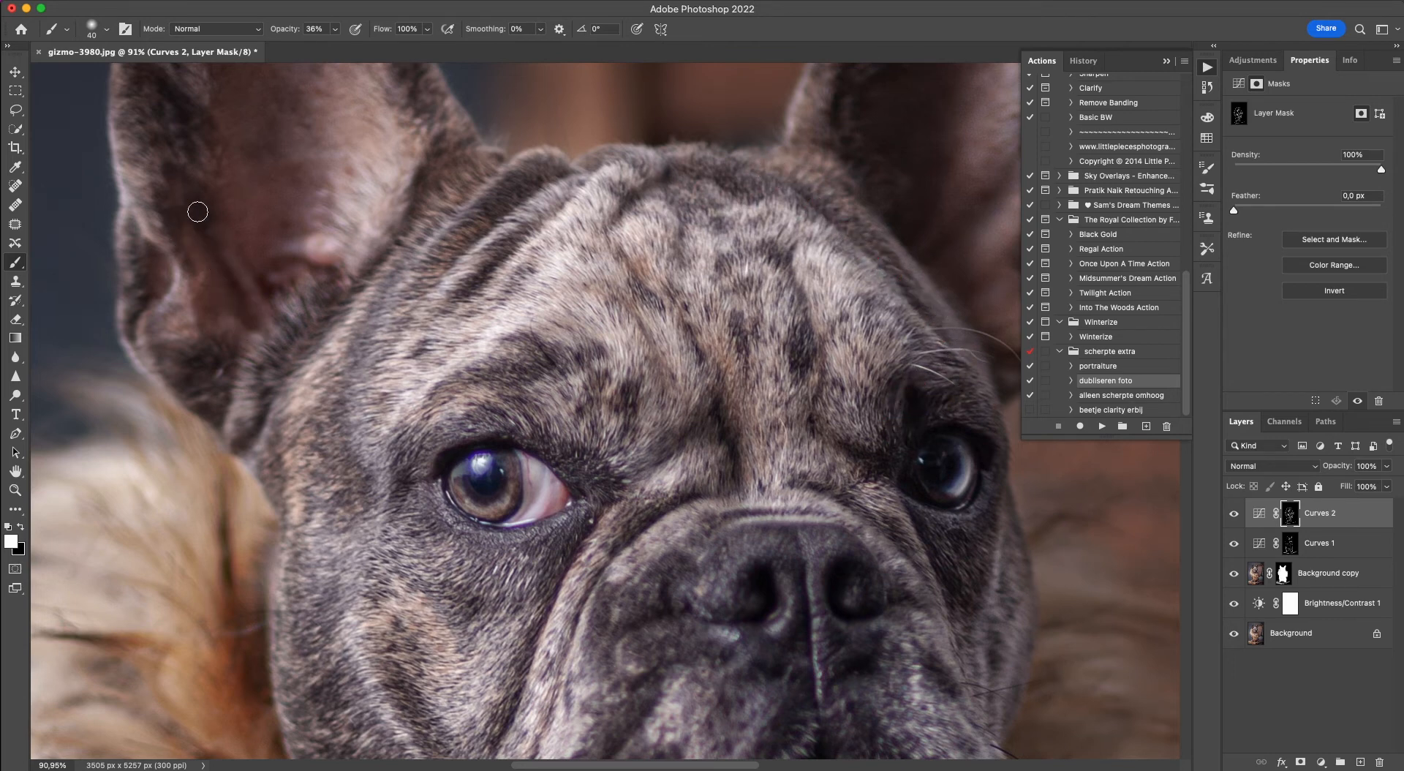
Darken the shadows inside both ears and at the base of the right-hand ear on the Curves 2 mask.
{"action": "left_click", "coordinate": [302, 267]}
{"action": "scroll", "coordinate": [804, 344], "scroll_direction": "right", "scroll_amount": 5}
{"action": "scroll", "coordinate": [804, 343], "scroll_direction": "up", "scroll_amount": 3}
{"action": "left_click", "coordinate": [806, 348]}
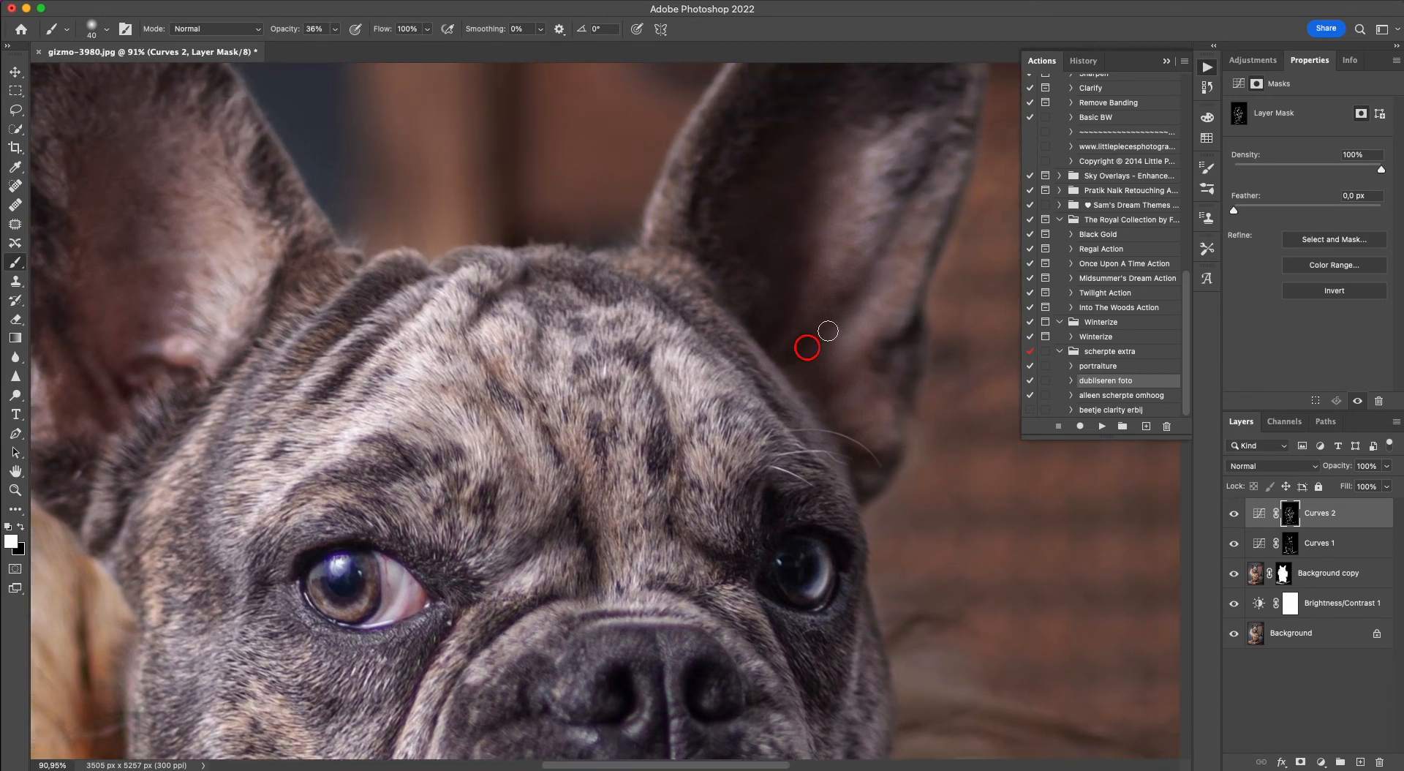
{"action": "left_click_drag", "start_coordinate": [891, 350], "coordinate": [836, 381]}
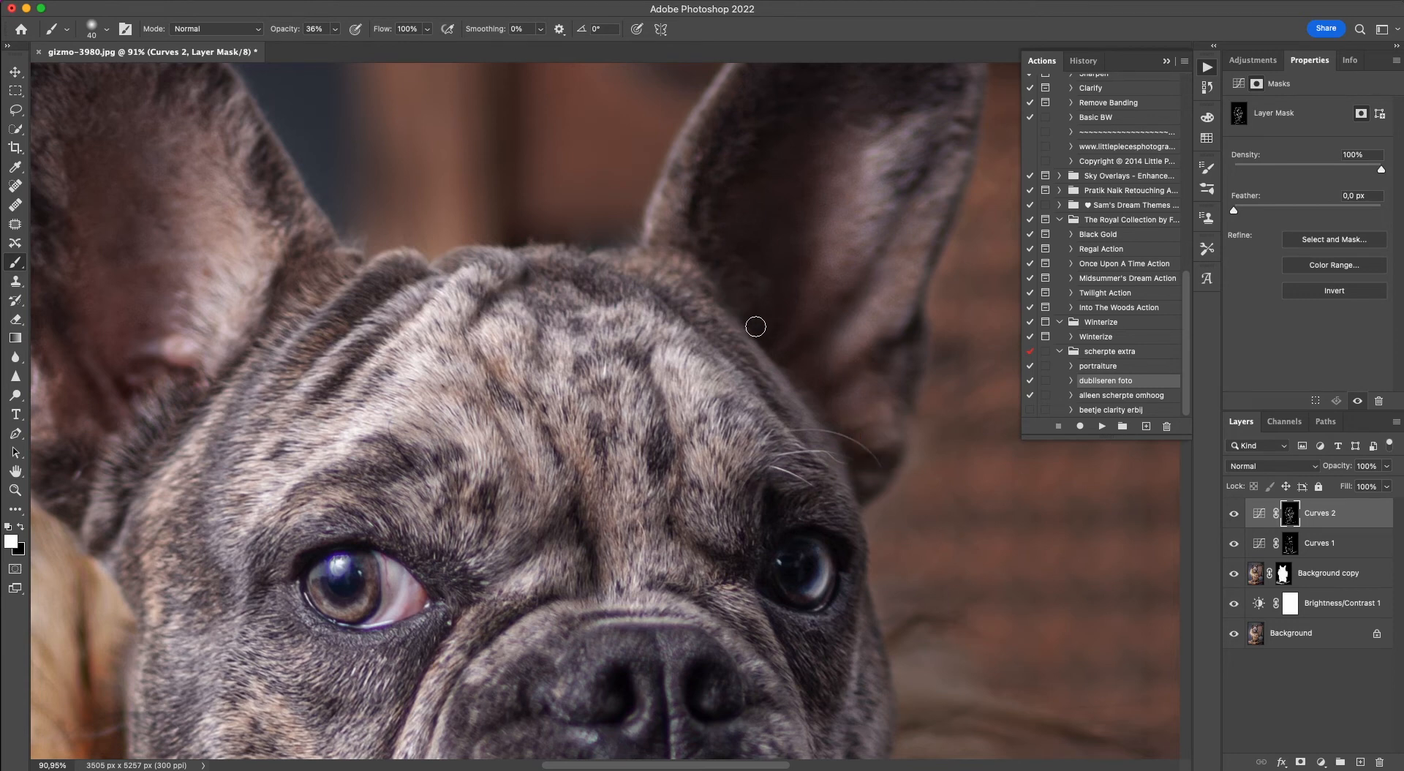
{"action": "left_click", "coordinate": [695, 204]}
{"action": "scroll", "coordinate": [878, 237], "scroll_direction": "up", "scroll_amount": 3}
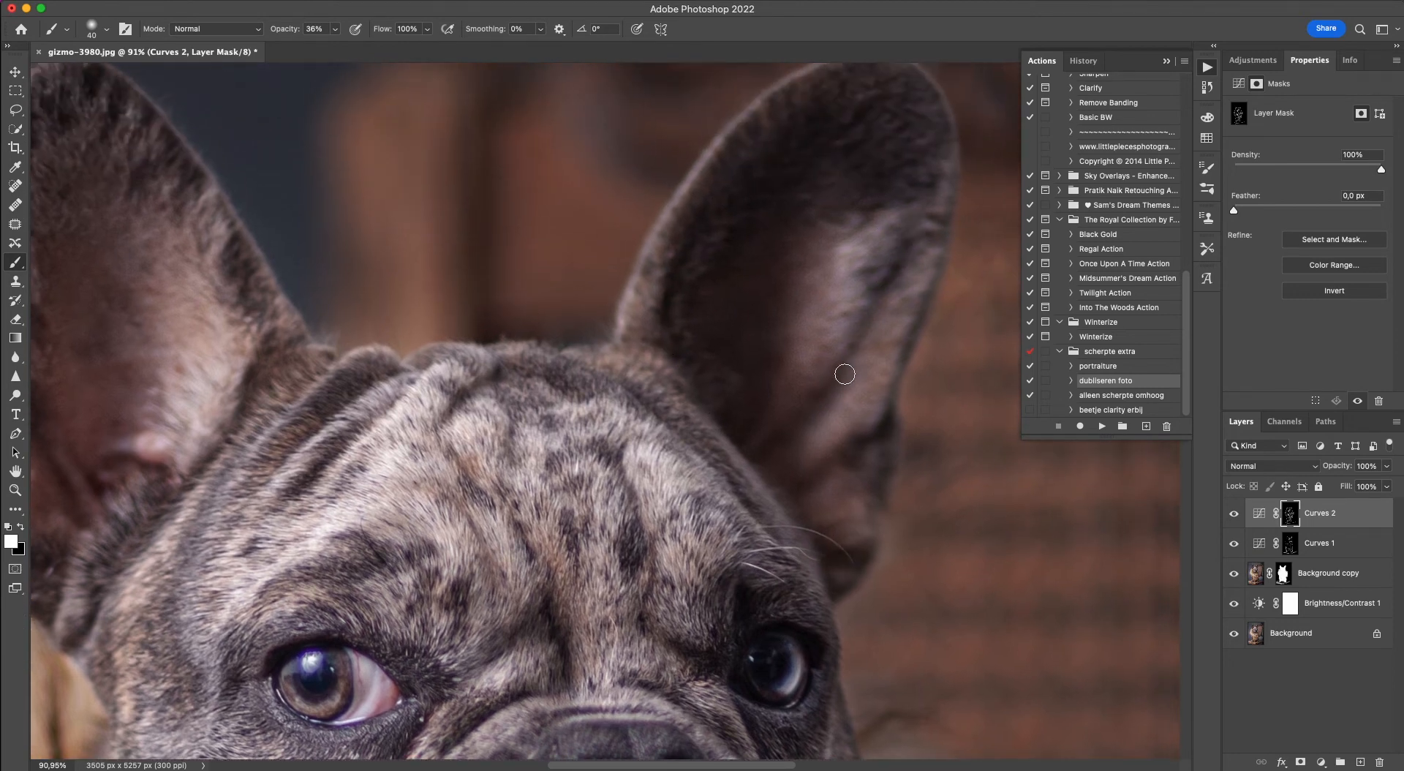
Enlarge the brush to 80 px and darken the cheek below the left-hand eye on the Curves 2 mask.
{"action": "scroll", "coordinate": [751, 447], "scroll_direction": "down", "scroll_amount": 10}
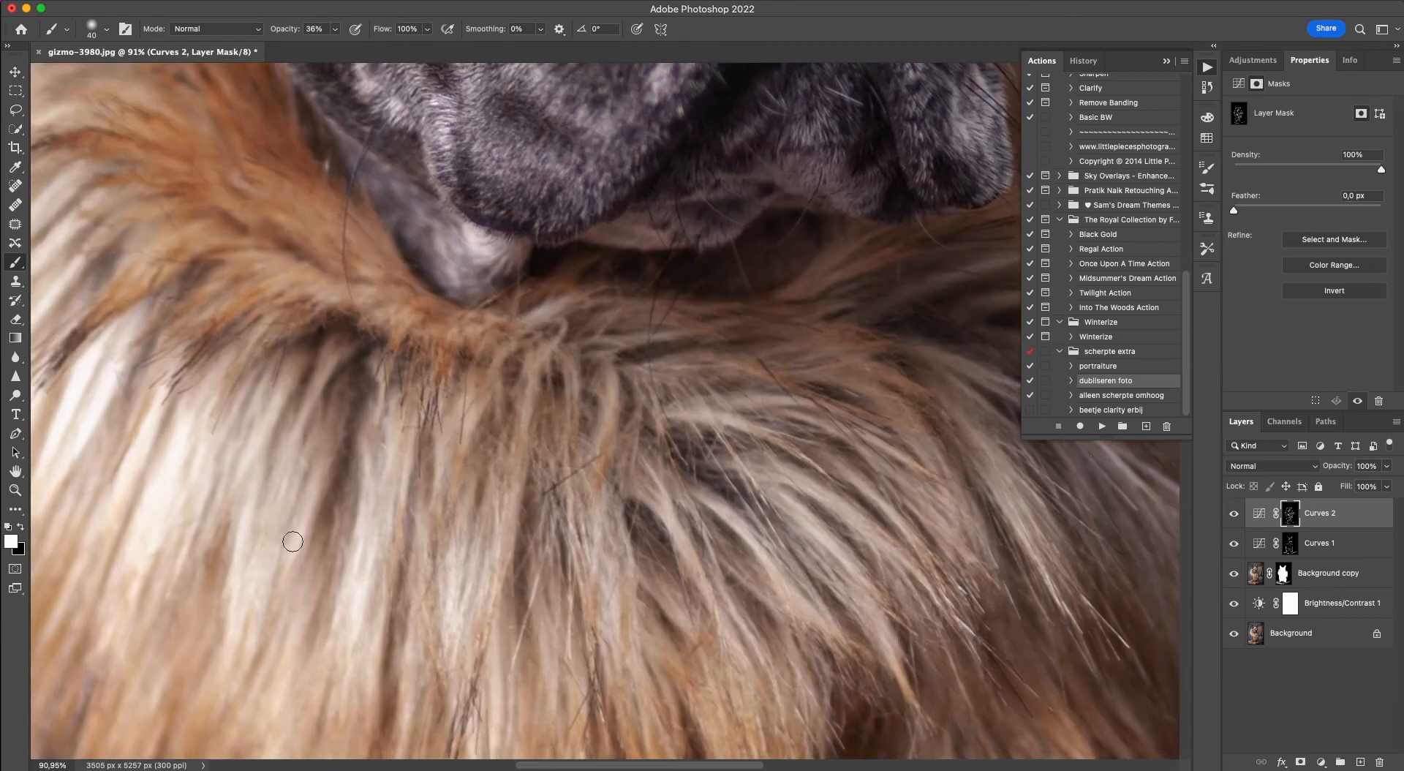
{"action": "scroll", "coordinate": [419, 410], "scroll_direction": "up", "scroll_amount": 10}
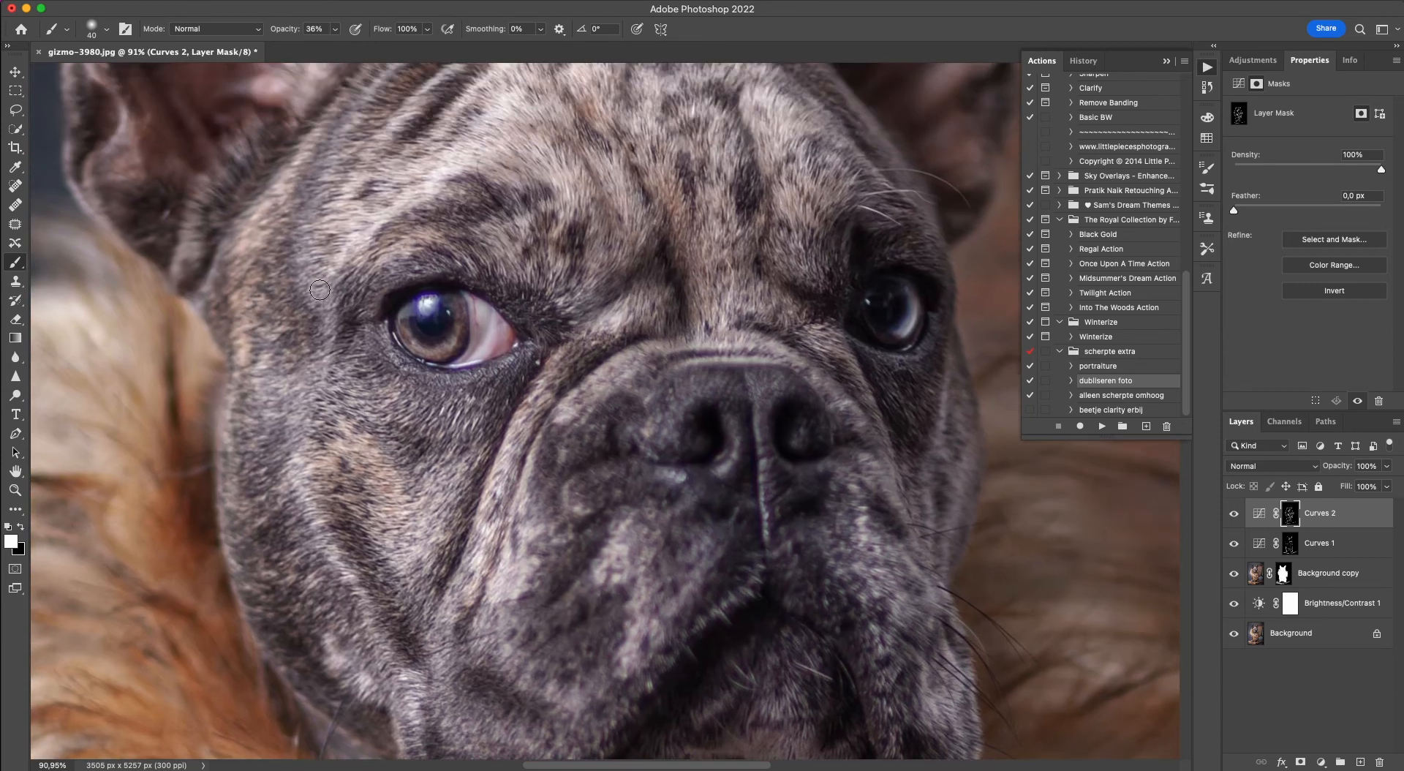
{"action": "key", "text": "bracketright"}
{"action": "key", "text": "bracketright"}
{"action": "mouse_move", "coordinate": [436, 430]}
{"action": "left_mouse_down"}
{"action": "mouse_move", "coordinate": [368, 469]}
{"action": "mouse_move", "coordinate": [288, 426]}
{"action": "mouse_move", "coordinate": [357, 432]}
{"action": "mouse_move", "coordinate": [337, 454]}
{"action": "mouse_move", "coordinate": [319, 430]}
{"action": "mouse_move", "coordinate": [355, 540]}
{"action": "mouse_move", "coordinate": [310, 403]}
{"action": "left_mouse_up"}
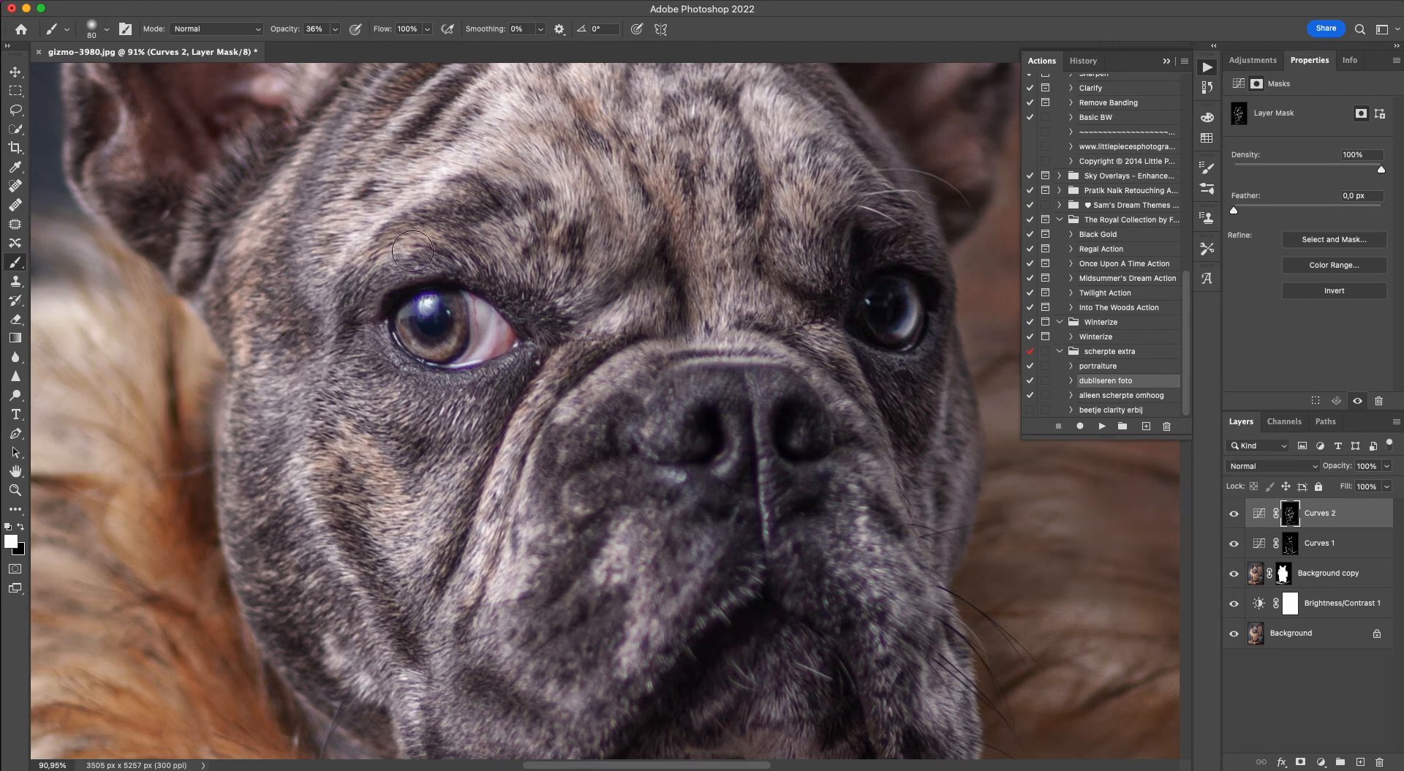
Darken the upper forehead and the folds beside the left-hand ear on the Curves 2 mask.
{"action": "scroll", "coordinate": [420, 233], "scroll_direction": "up", "scroll_amount": 5}
{"action": "mouse_move", "coordinate": [580, 216]}
{"action": "left_mouse_down"}
{"action": "mouse_move", "coordinate": [599, 187]}
{"action": "mouse_move", "coordinate": [671, 217]}
{"action": "left_mouse_up"}
{"action": "left_click", "coordinate": [363, 281]}
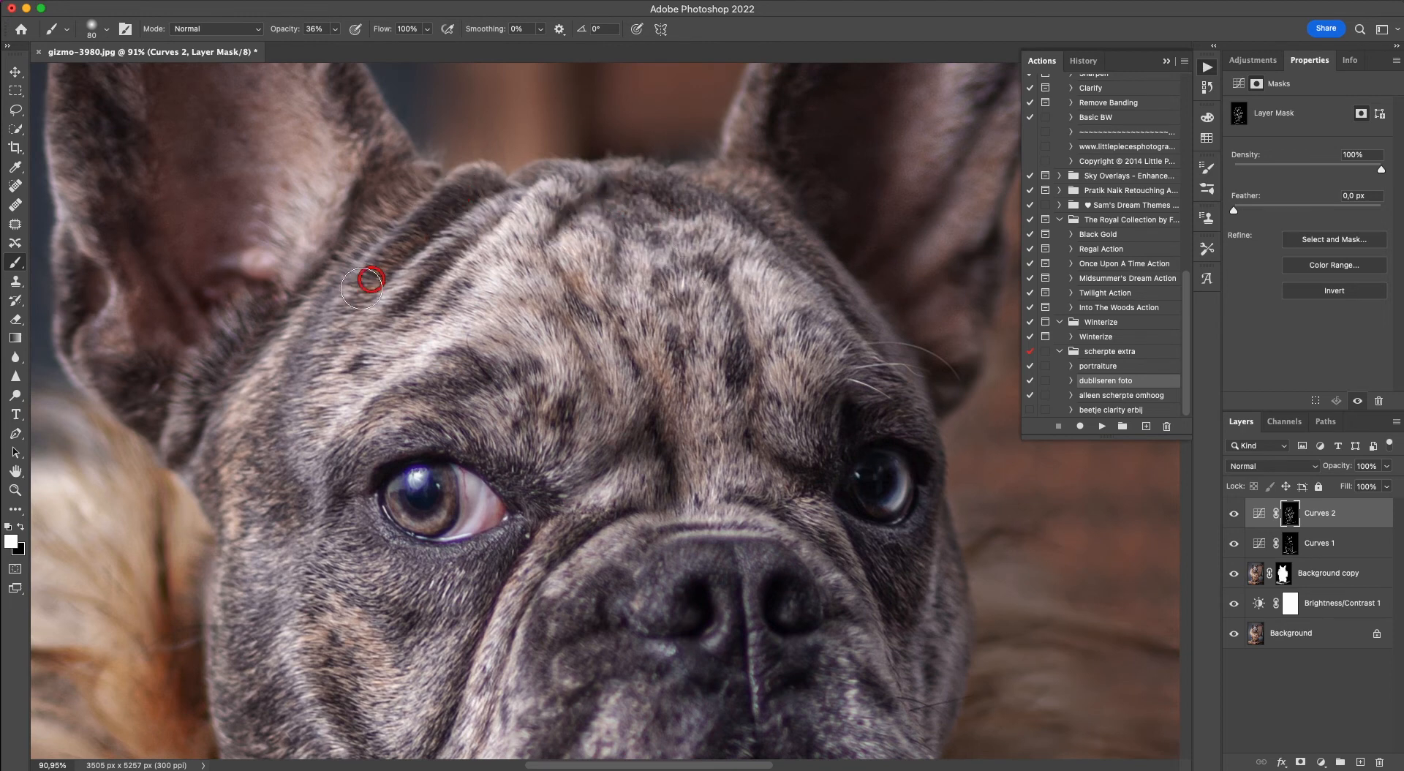
{"action": "left_click", "coordinate": [329, 278]}
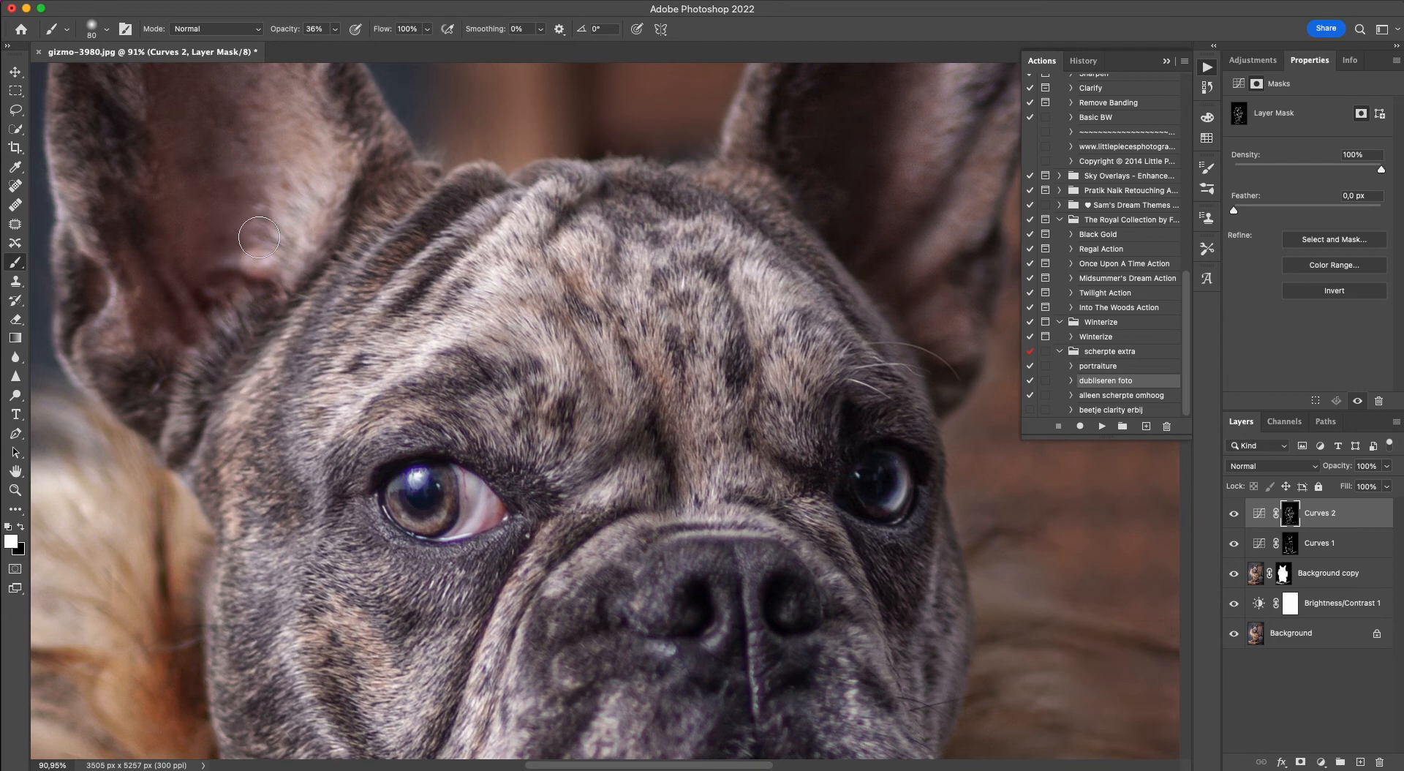
Darken the outer inside edge of the left-hand ear on the Curves 2 mask with the 80 px brush.
{"action": "scroll", "coordinate": [196, 103], "scroll_direction": "up", "scroll_amount": 5}
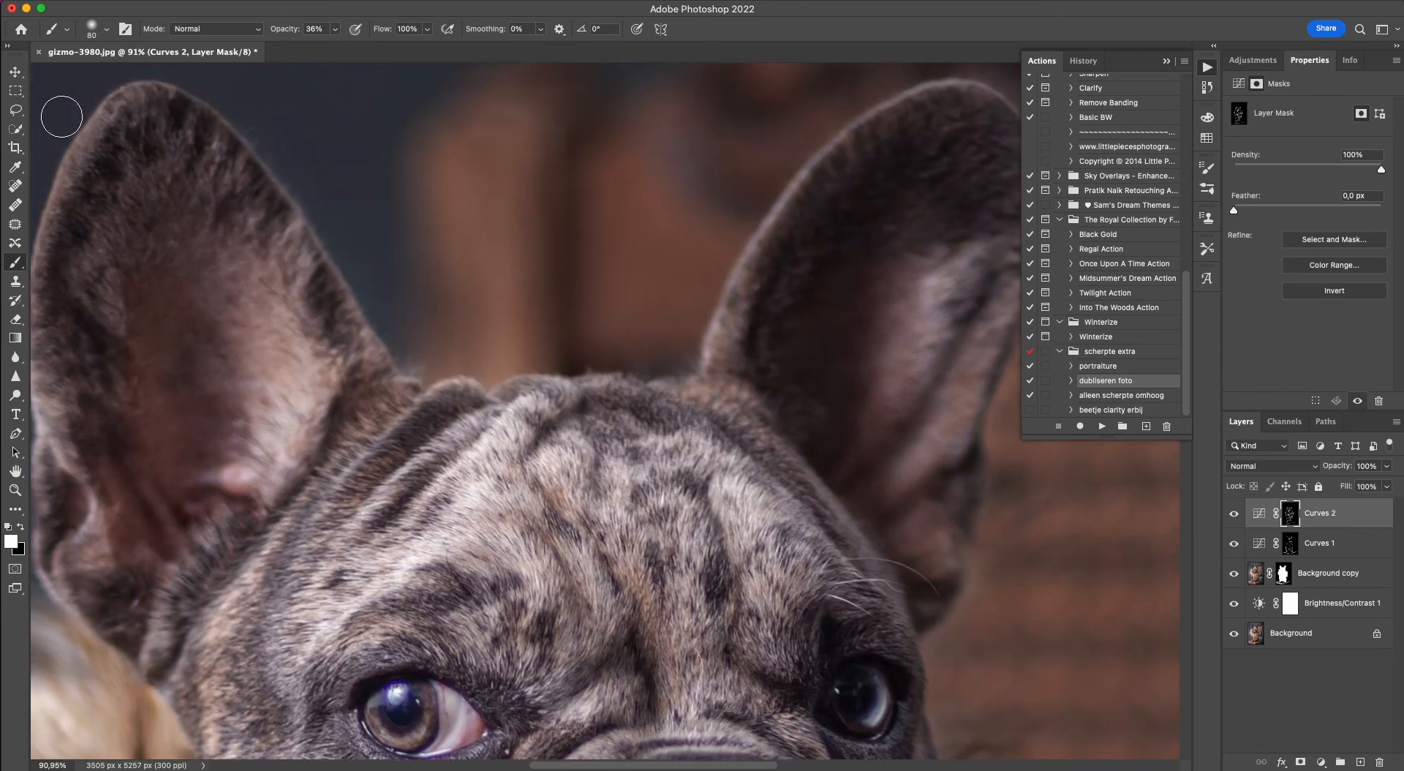
{"action": "scroll", "coordinate": [61, 116], "scroll_direction": "left", "scroll_amount": 5}
{"action": "left_click_drag", "start_coordinate": [303, 165], "coordinate": [260, 321]}
{"action": "left_click_drag", "start_coordinate": [291, 202], "coordinate": [261, 294]}
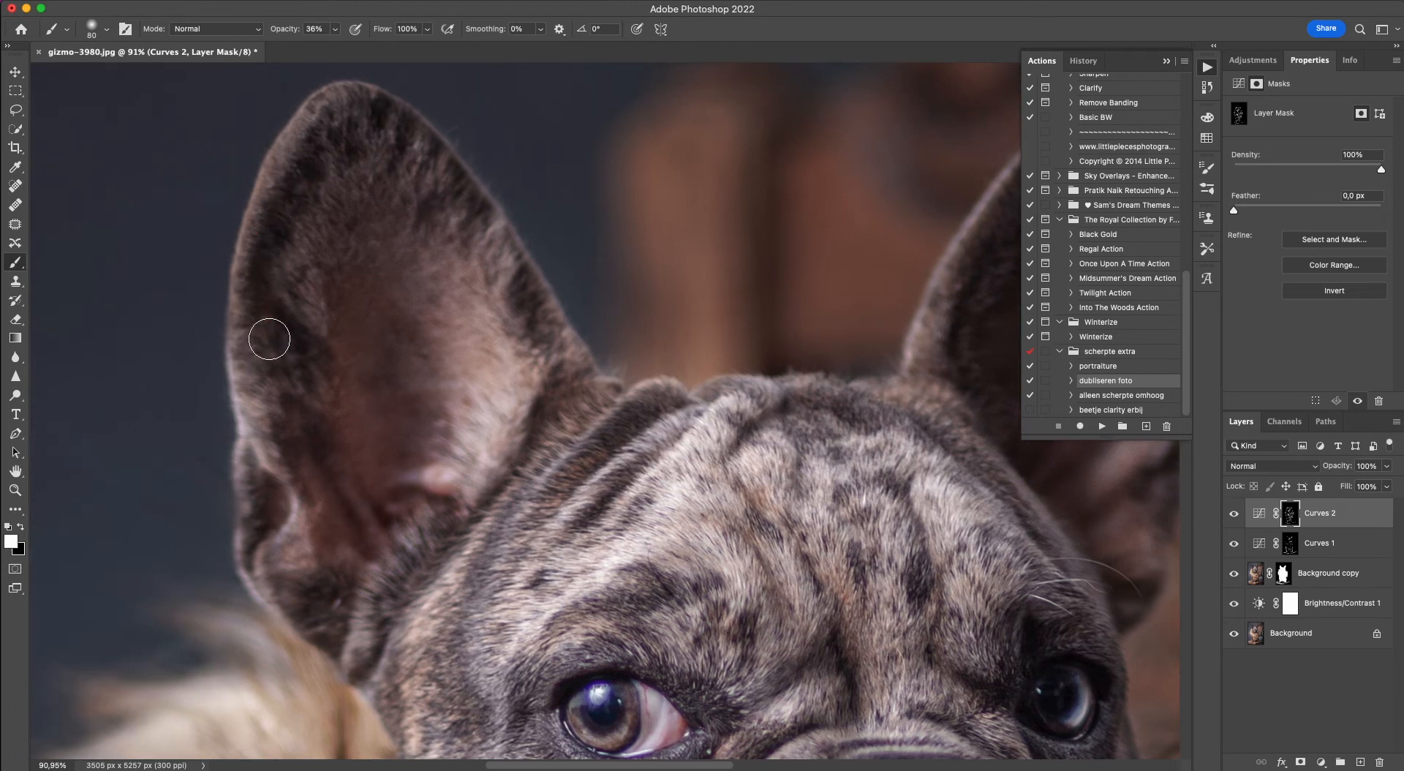
Reduce the brush to 35 px and darken the left-hand ear's rim and upper inner fur on the Curves 2 mask.
{"action": "key", "text": "bracketleft"}
{"action": "key", "text": "bracketleft"}
{"action": "key", "text": "bracketleft"}
{"action": "mouse_move", "coordinate": [312, 105]}
{"action": "left_mouse_down"}
{"action": "mouse_move", "coordinate": [261, 195]}
{"action": "mouse_move", "coordinate": [237, 340]}
{"action": "left_mouse_up"}
{"action": "mouse_move", "coordinate": [347, 136]}
{"action": "left_mouse_down"}
{"action": "mouse_move", "coordinate": [366, 157]}
{"action": "mouse_move", "coordinate": [388, 143]}
{"action": "mouse_move", "coordinate": [410, 188]}
{"action": "mouse_move", "coordinate": [446, 205]}
{"action": "left_mouse_up"}
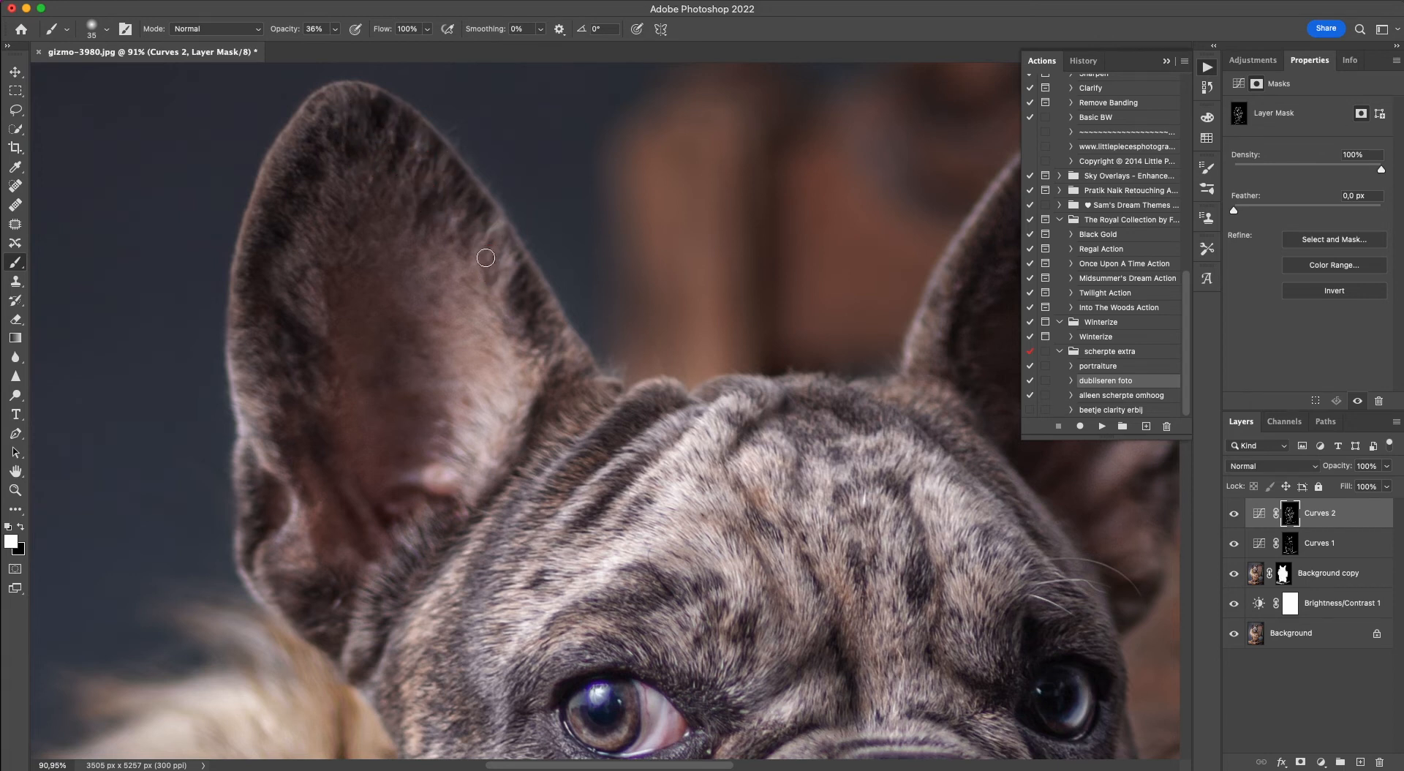
Darken the left-hand ear's lower outer edge on the Curves 2 mask, and lighten its lower inner folds on the Curves 1 mask.
{"action": "mouse_move", "coordinate": [227, 446]}
{"action": "left_mouse_down"}
{"action": "mouse_move", "coordinate": [257, 436]}
{"action": "mouse_move", "coordinate": [303, 566]}
{"action": "left_mouse_up"}
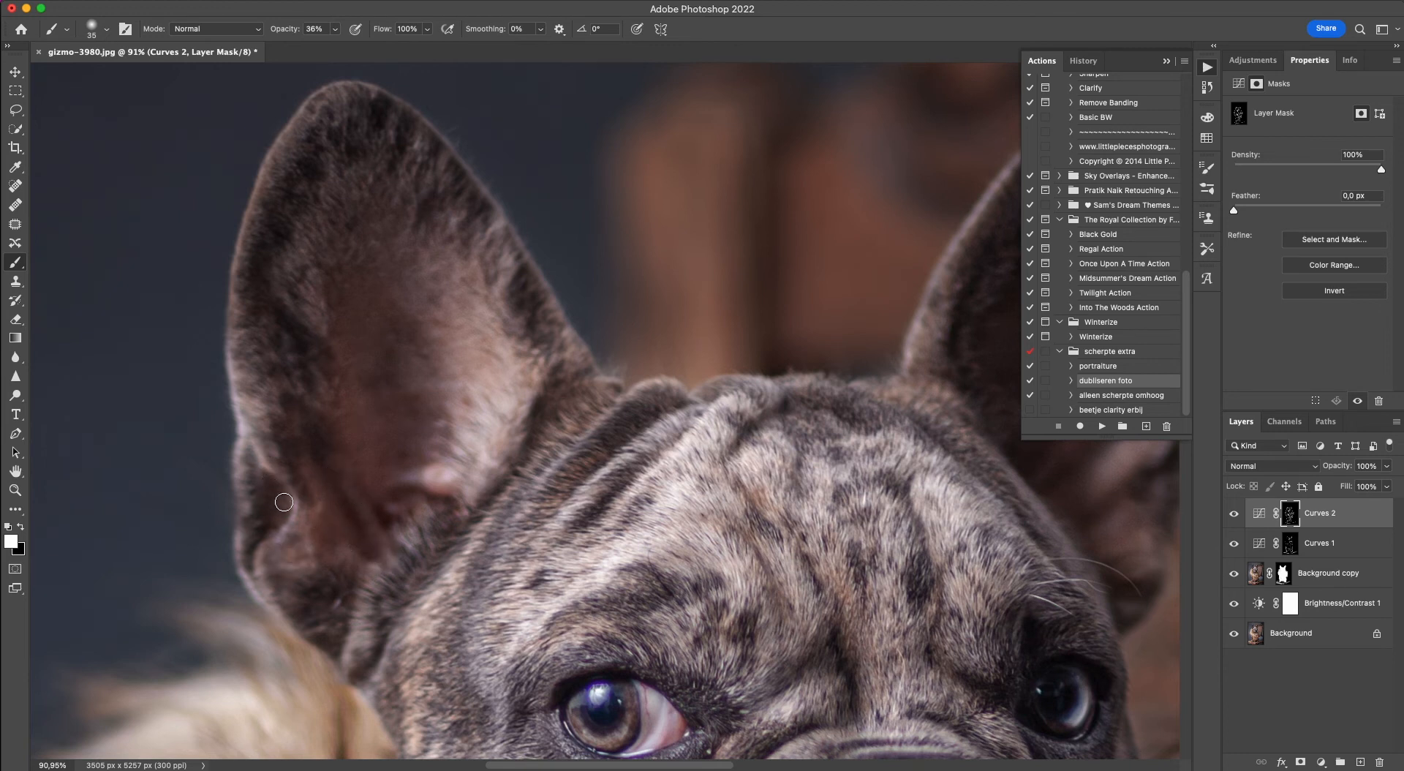
{"action": "left_click", "coordinate": [1291, 545]}
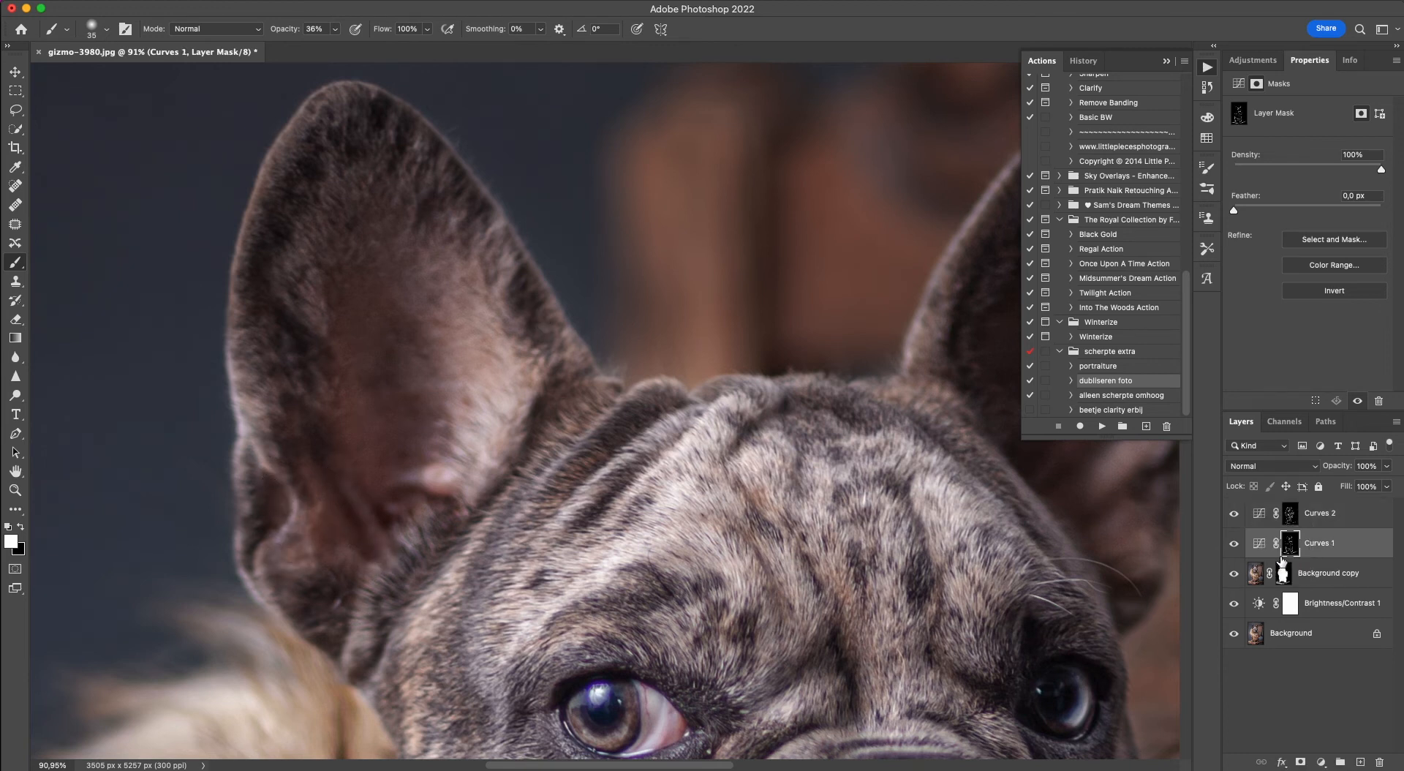
{"action": "mouse_move", "coordinate": [263, 448]}
{"action": "left_mouse_down"}
{"action": "mouse_move", "coordinate": [250, 463]}
{"action": "mouse_move", "coordinate": [263, 572]}
{"action": "left_mouse_up"}
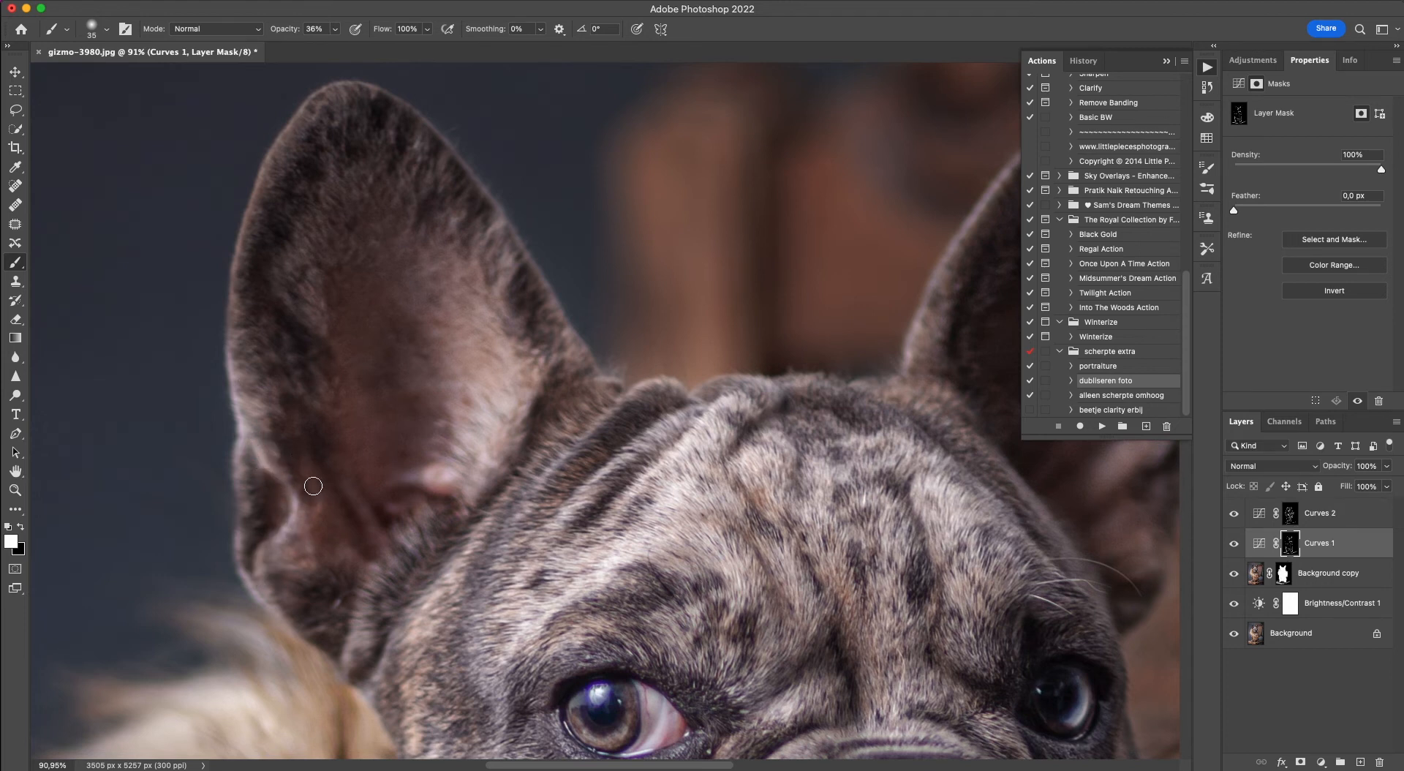
{"action": "mouse_move", "coordinate": [395, 476]}
{"action": "left_mouse_down"}
{"action": "mouse_move", "coordinate": [423, 480]}
{"action": "mouse_move", "coordinate": [403, 475]}
{"action": "left_mouse_up"}
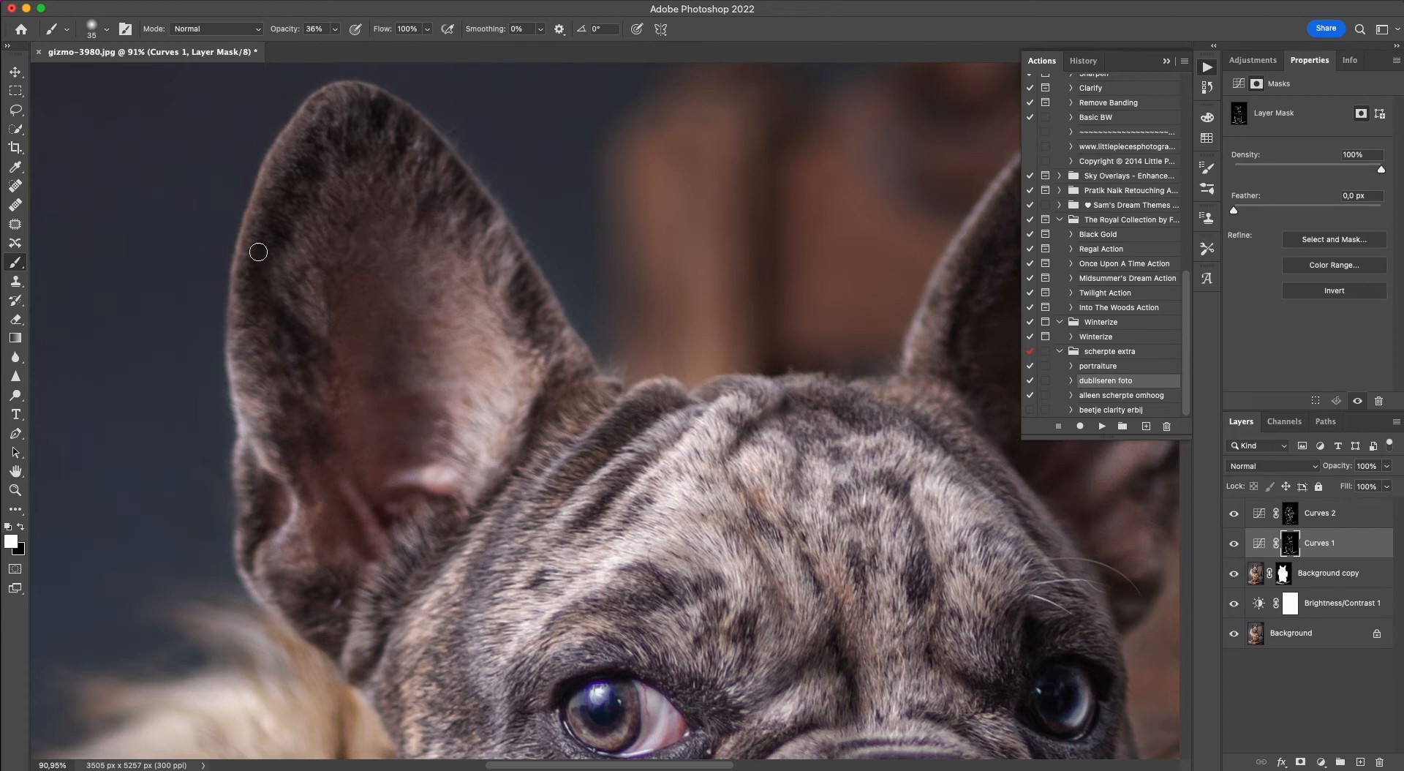
Lighten the left-hand ear's outer and inner rims and the adjacent side of the head on the Curves 1 mask.
{"action": "mouse_move", "coordinate": [258, 252]}
{"action": "left_mouse_down"}
{"action": "mouse_move", "coordinate": [244, 388]}
{"action": "mouse_move", "coordinate": [251, 270]}
{"action": "mouse_move", "coordinate": [267, 361]}
{"action": "mouse_move", "coordinate": [234, 312]}
{"action": "left_mouse_up"}
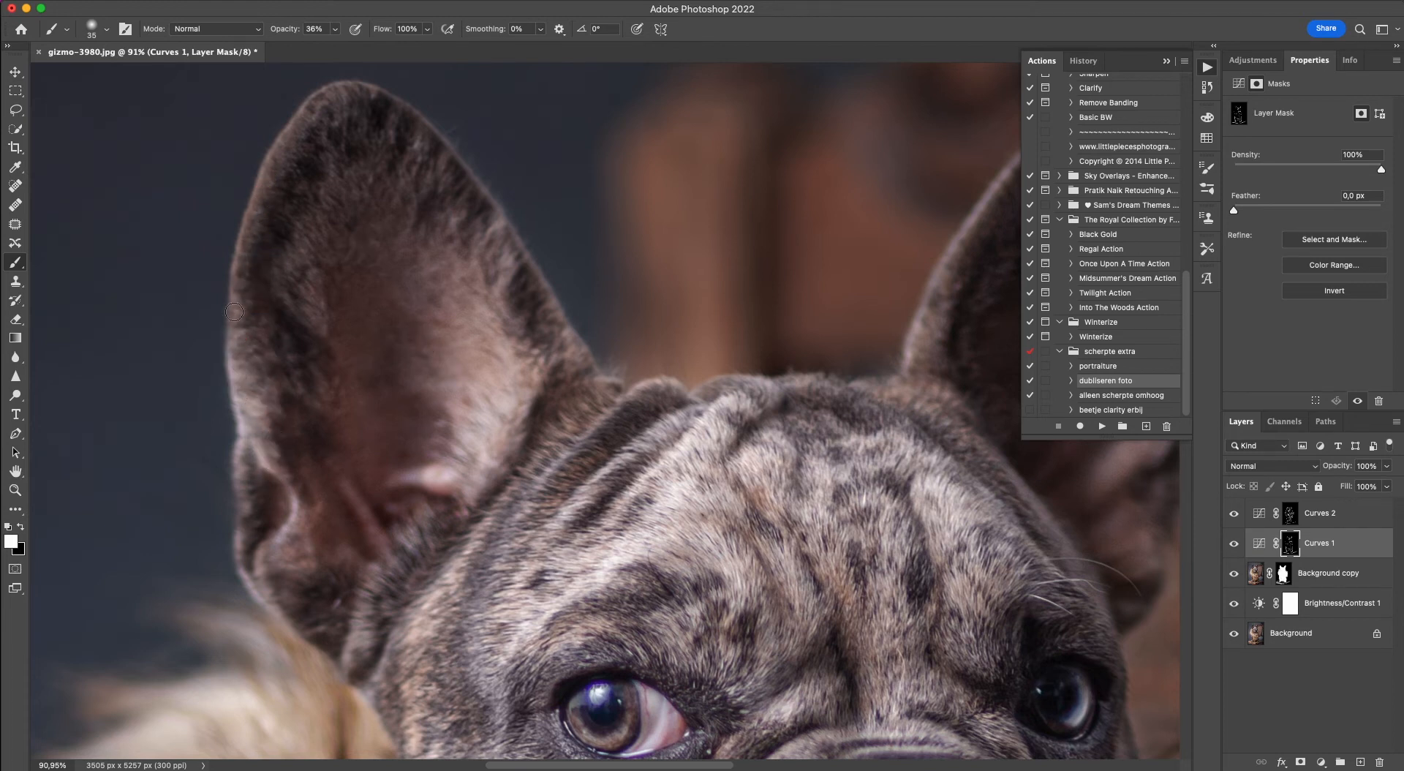
{"action": "mouse_move", "coordinate": [299, 128]}
{"action": "left_mouse_down"}
{"action": "mouse_move", "coordinate": [247, 286]}
{"action": "mouse_move", "coordinate": [252, 264]}
{"action": "left_mouse_up"}
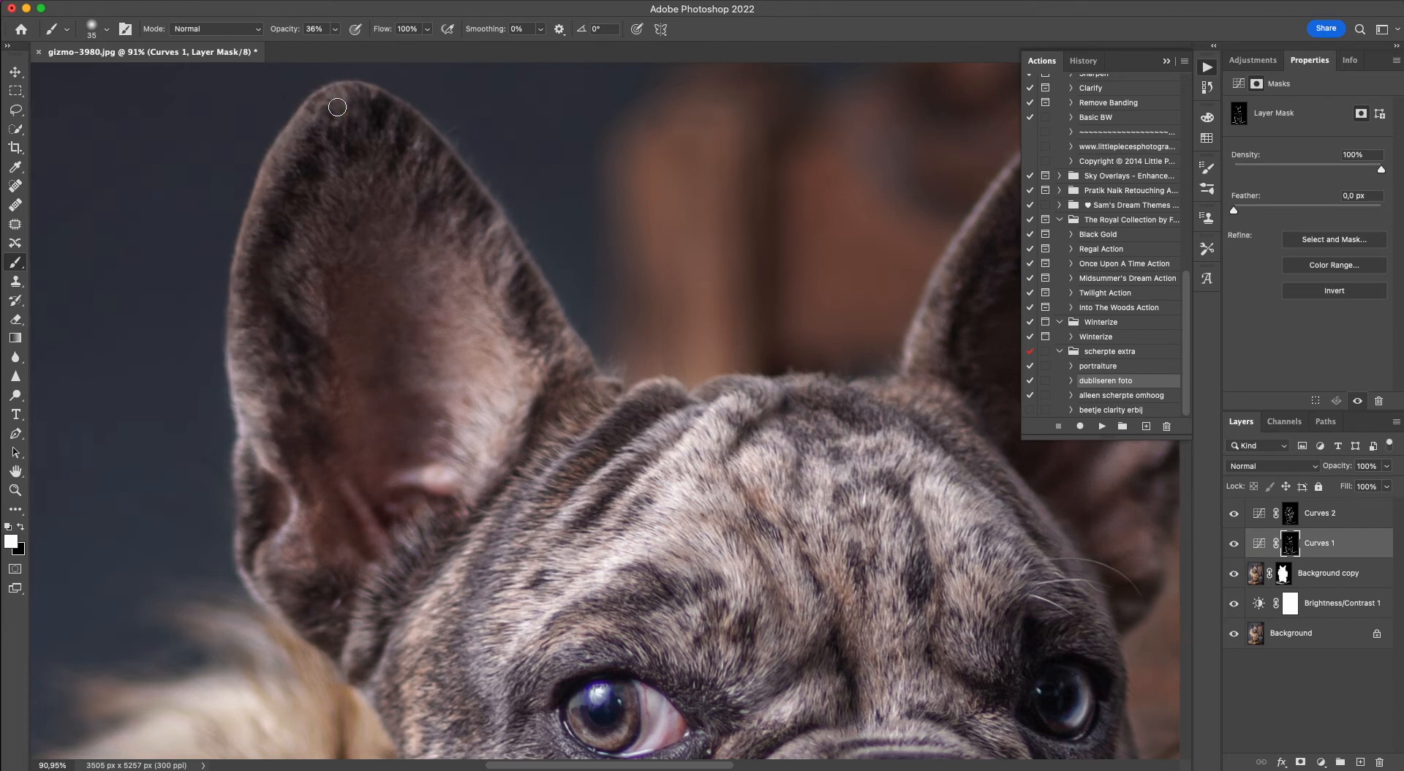
{"action": "mouse_move", "coordinate": [337, 108]}
{"action": "left_mouse_down"}
{"action": "mouse_move", "coordinate": [353, 170]}
{"action": "mouse_move", "coordinate": [416, 128]}
{"action": "mouse_move", "coordinate": [501, 231]}
{"action": "mouse_move", "coordinate": [502, 275]}
{"action": "left_mouse_up"}
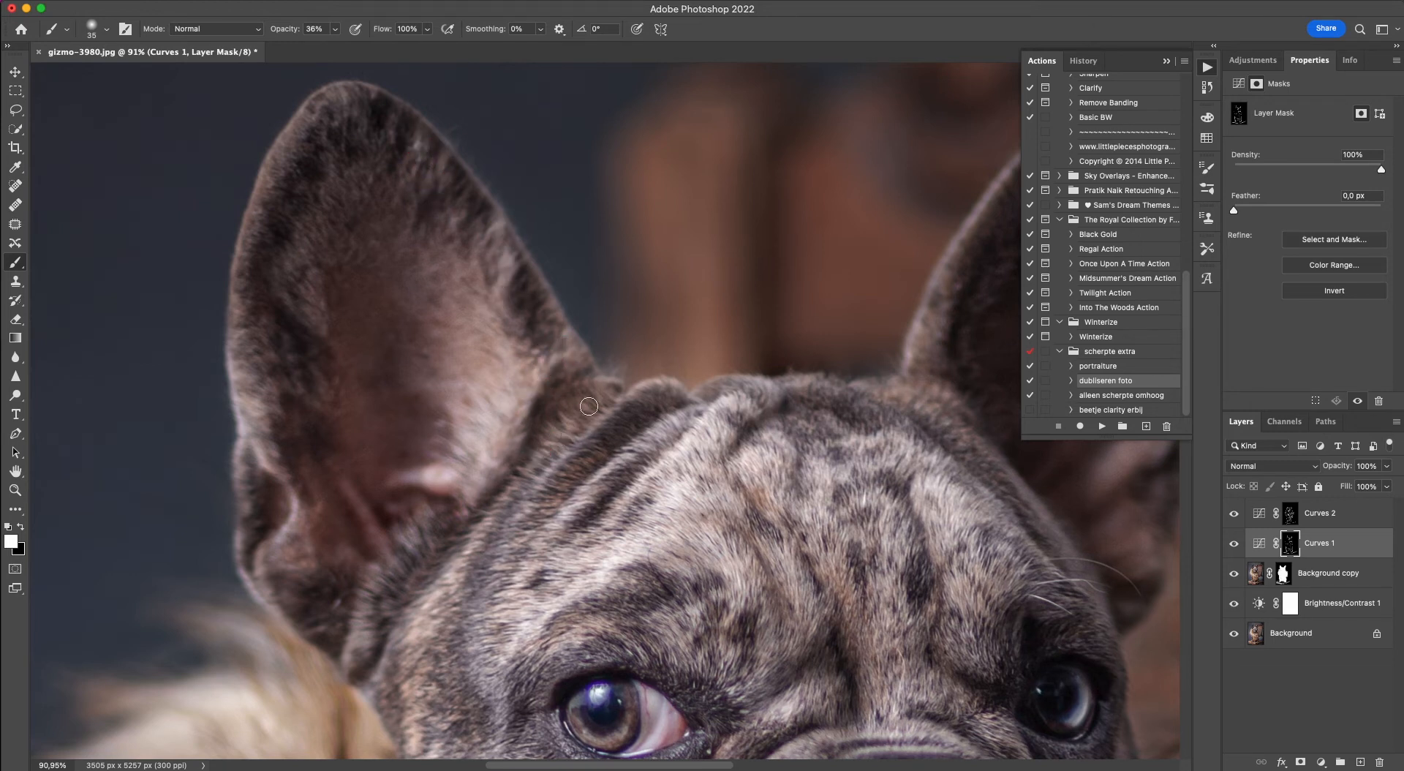
{"action": "mouse_move", "coordinate": [458, 554]}
{"action": "left_mouse_down"}
{"action": "mouse_move", "coordinate": [397, 680]}
{"action": "mouse_move", "coordinate": [409, 742]}
{"action": "left_mouse_up"}
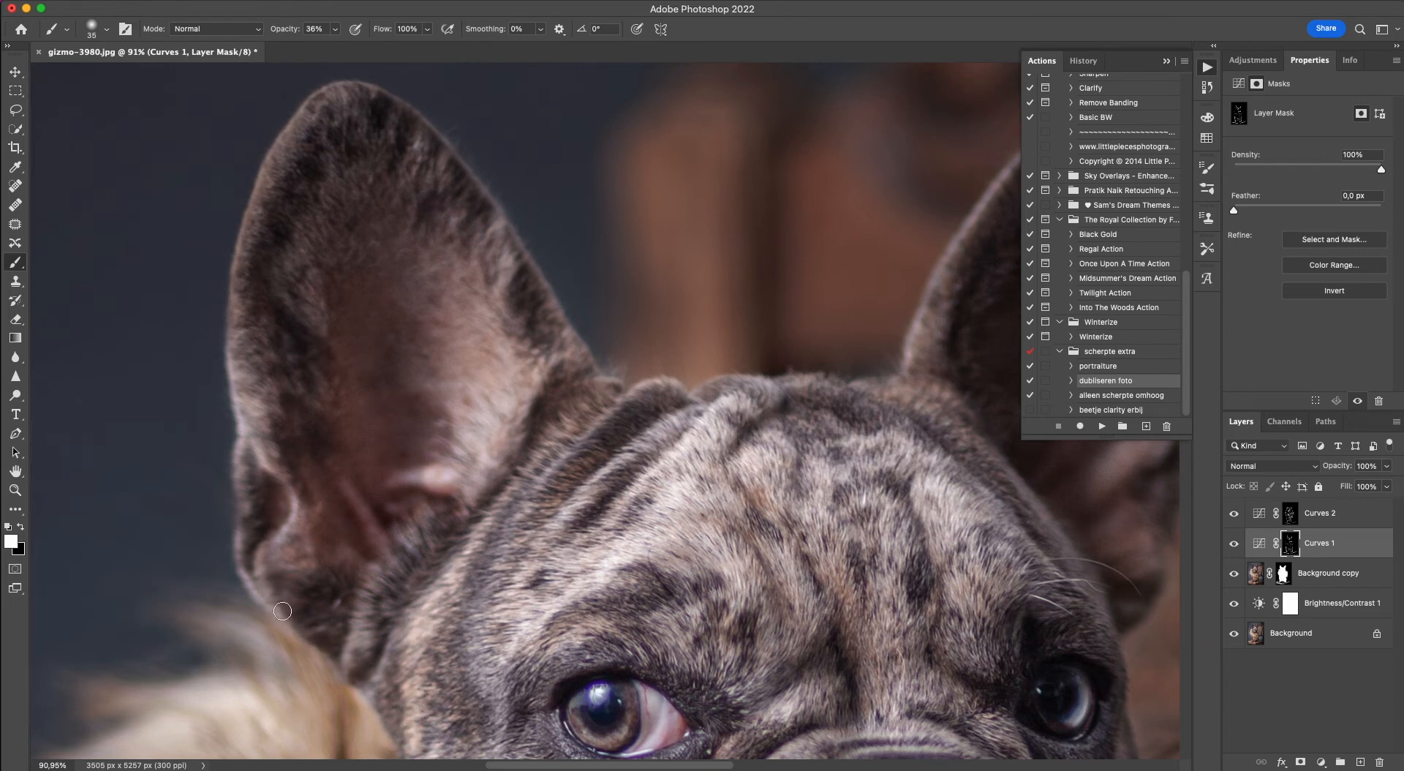
{"action": "mouse_move", "coordinate": [283, 610]}
{"action": "left_mouse_down"}
{"action": "mouse_move", "coordinate": [260, 573]}
{"action": "mouse_move", "coordinate": [273, 551]}
{"action": "left_mouse_up"}
{"action": "mouse_move", "coordinate": [297, 484]}
{"action": "left_mouse_down"}
{"action": "mouse_move", "coordinate": [277, 463]}
{"action": "mouse_move", "coordinate": [265, 349]}
{"action": "mouse_move", "coordinate": [250, 373]}
{"action": "left_mouse_up"}
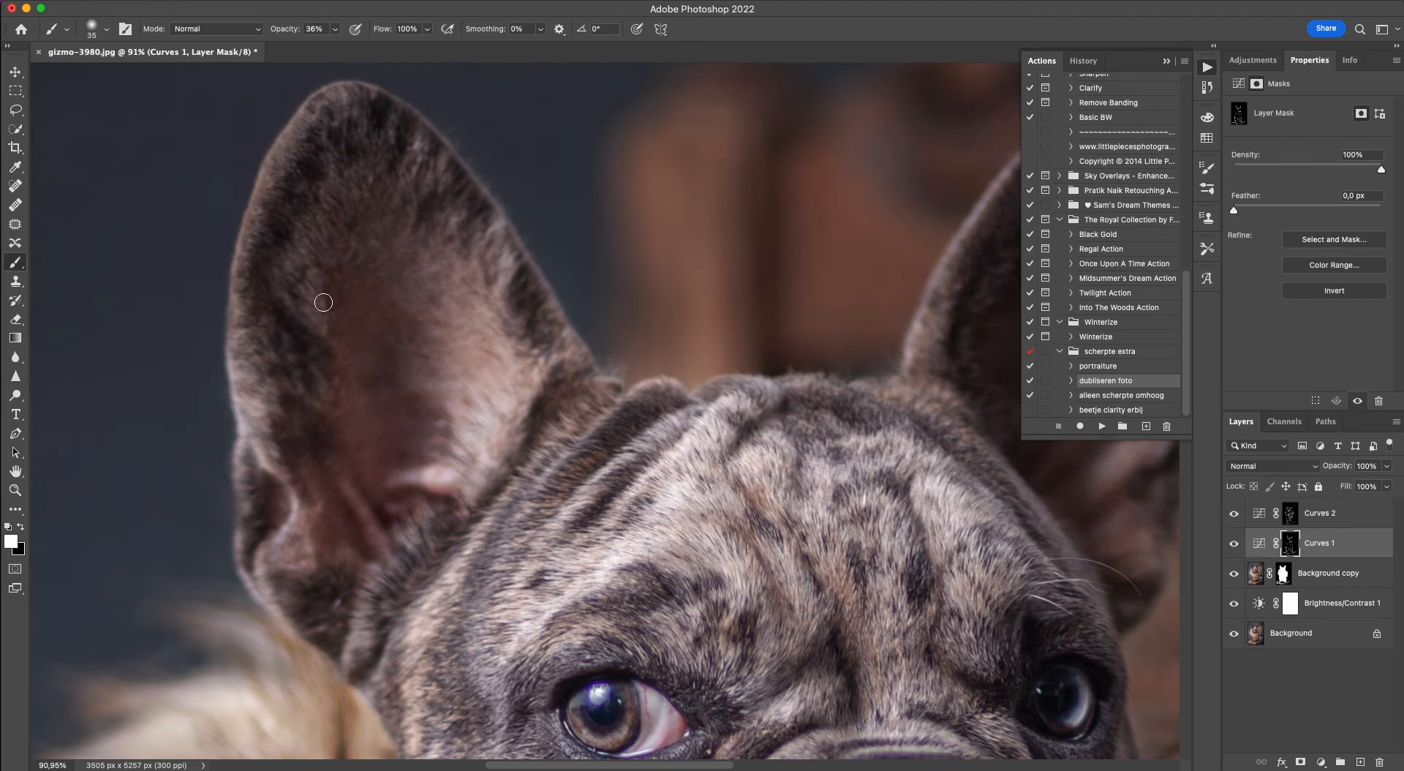
Lighten the right-hand ear's inner fur, its base beside the forehead and its top rim on the Curves 1 mask.
{"action": "scroll", "coordinate": [323, 302], "scroll_direction": "right", "scroll_amount": 10}
{"action": "mouse_move", "coordinate": [767, 471]}
{"action": "left_mouse_down"}
{"action": "mouse_move", "coordinate": [797, 413]}
{"action": "mouse_move", "coordinate": [803, 443]}
{"action": "mouse_move", "coordinate": [803, 328]}
{"action": "mouse_move", "coordinate": [829, 361]}
{"action": "mouse_move", "coordinate": [783, 487]}
{"action": "mouse_move", "coordinate": [838, 395]}
{"action": "mouse_move", "coordinate": [804, 530]}
{"action": "mouse_move", "coordinate": [852, 465]}
{"action": "mouse_move", "coordinate": [911, 294]}
{"action": "mouse_move", "coordinate": [837, 474]}
{"action": "mouse_move", "coordinate": [781, 556]}
{"action": "mouse_move", "coordinate": [819, 539]}
{"action": "mouse_move", "coordinate": [843, 476]}
{"action": "mouse_move", "coordinate": [783, 633]}
{"action": "mouse_move", "coordinate": [816, 590]}
{"action": "mouse_move", "coordinate": [795, 640]}
{"action": "mouse_move", "coordinate": [840, 614]}
{"action": "left_mouse_up"}
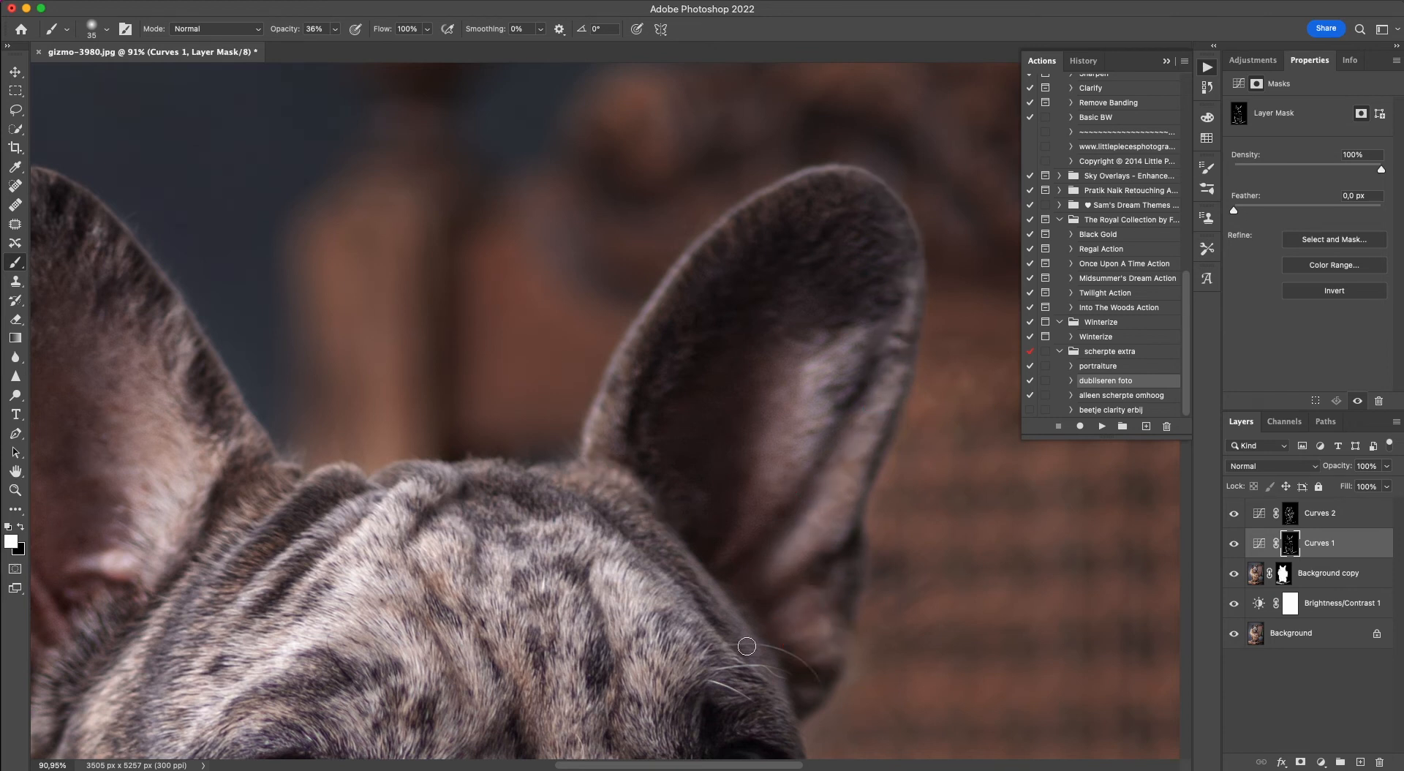
{"action": "mouse_move", "coordinate": [718, 587]}
{"action": "left_mouse_down"}
{"action": "mouse_move", "coordinate": [688, 542]}
{"action": "mouse_move", "coordinate": [631, 510]}
{"action": "left_mouse_up"}
{"action": "mouse_move", "coordinate": [678, 614]}
{"action": "left_mouse_down"}
{"action": "mouse_move", "coordinate": [746, 679]}
{"action": "mouse_move", "coordinate": [655, 621]}
{"action": "mouse_move", "coordinate": [651, 599]}
{"action": "left_mouse_up"}
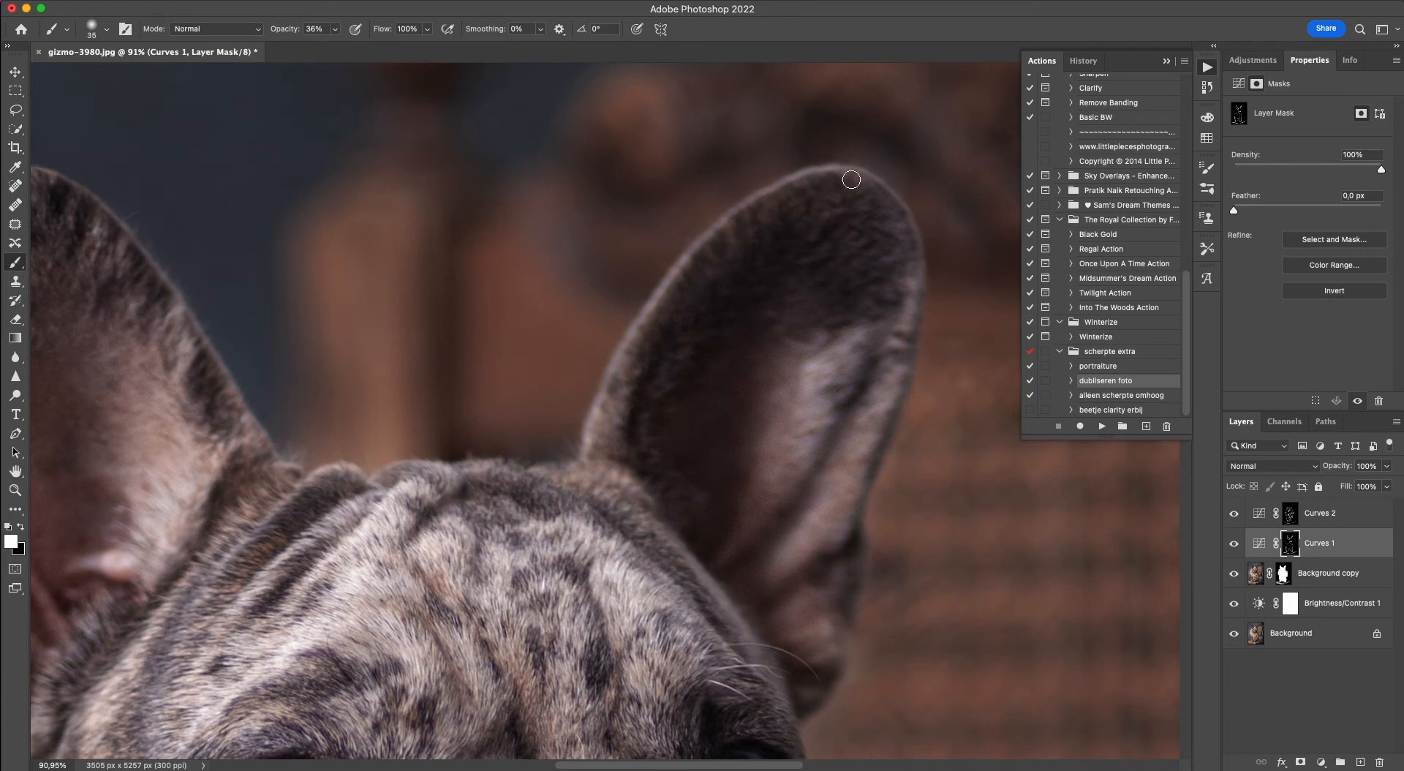
{"action": "mouse_move", "coordinate": [851, 179]}
{"action": "left_mouse_down"}
{"action": "mouse_move", "coordinate": [787, 194]}
{"action": "mouse_move", "coordinate": [636, 354]}
{"action": "mouse_move", "coordinate": [769, 185]}
{"action": "left_mouse_up"}
Lighten the nose, the muzzle folds on both sides and the right-hand cheek on the Curves 1 mask.
{"action": "scroll", "coordinate": [770, 186], "scroll_direction": "down", "scroll_amount": 15}
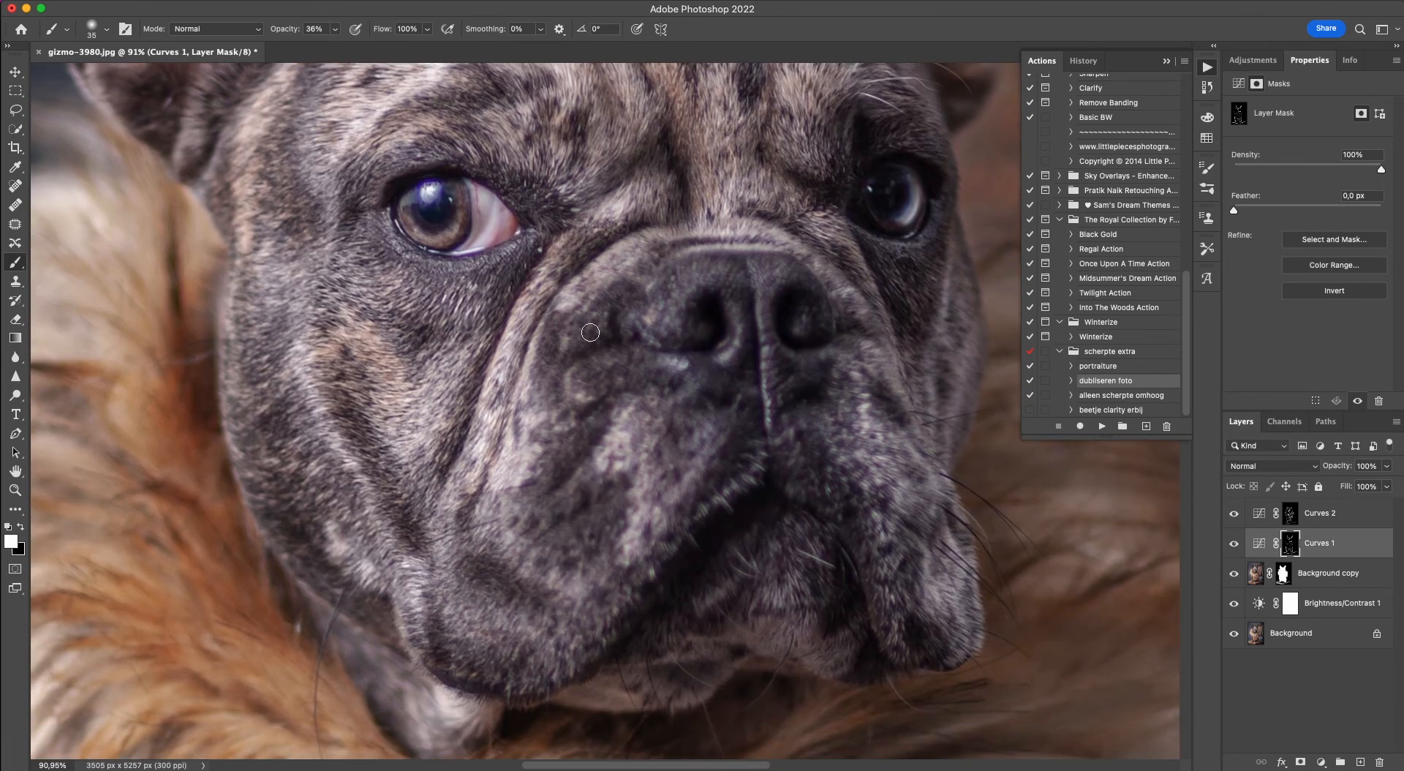
{"action": "mouse_move", "coordinate": [592, 320]}
{"action": "left_mouse_down"}
{"action": "mouse_move", "coordinate": [563, 322]}
{"action": "mouse_move", "coordinate": [566, 359]}
{"action": "mouse_move", "coordinate": [602, 381]}
{"action": "mouse_move", "coordinate": [584, 390]}
{"action": "mouse_move", "coordinate": [702, 357]}
{"action": "mouse_move", "coordinate": [672, 373]}
{"action": "mouse_move", "coordinate": [699, 430]}
{"action": "mouse_move", "coordinate": [678, 393]}
{"action": "mouse_move", "coordinate": [693, 385]}
{"action": "mouse_move", "coordinate": [804, 377]}
{"action": "left_mouse_up"}
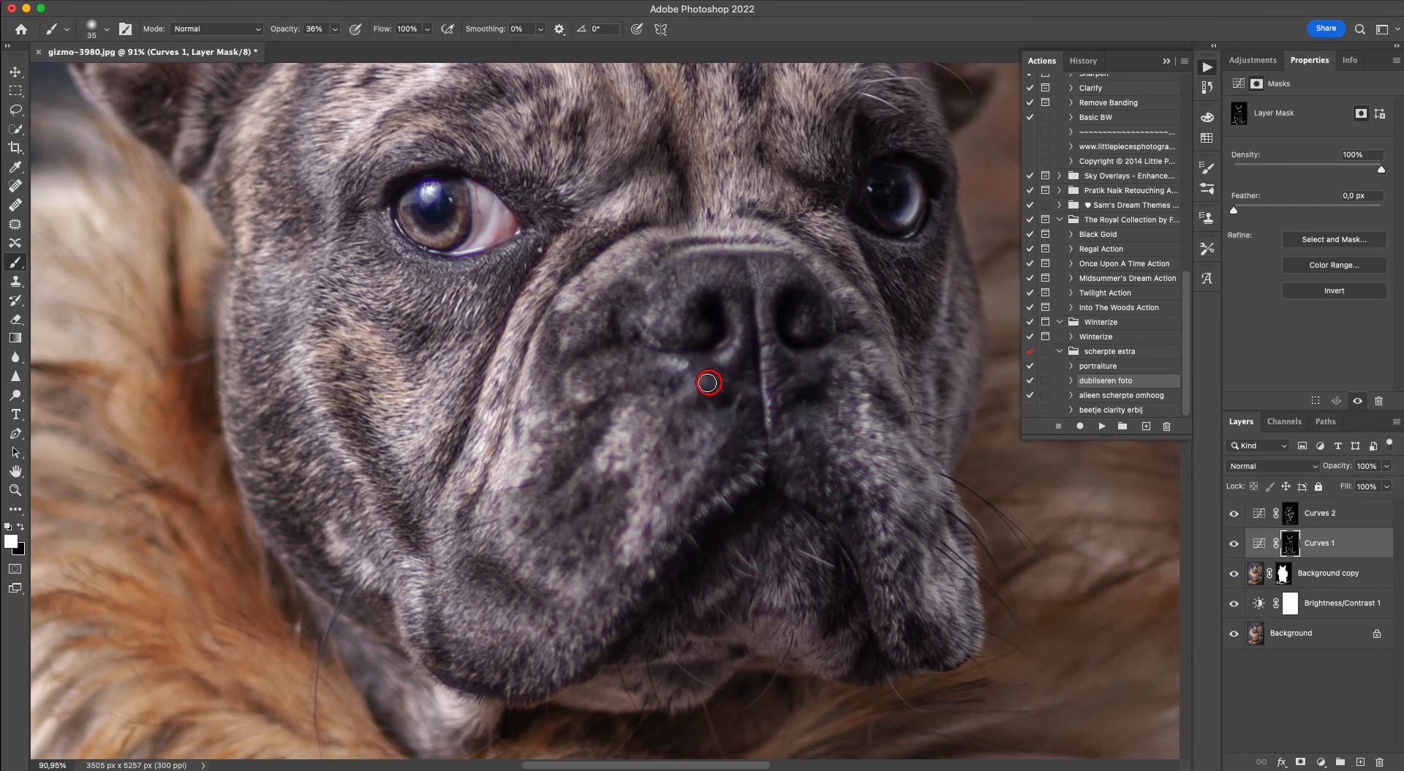
{"action": "mouse_move", "coordinate": [708, 382]}
{"action": "left_mouse_down"}
{"action": "mouse_move", "coordinate": [727, 267]}
{"action": "mouse_move", "coordinate": [686, 271]}
{"action": "left_mouse_up"}
{"action": "left_click_drag", "start_coordinate": [543, 515], "coordinate": [587, 494]}
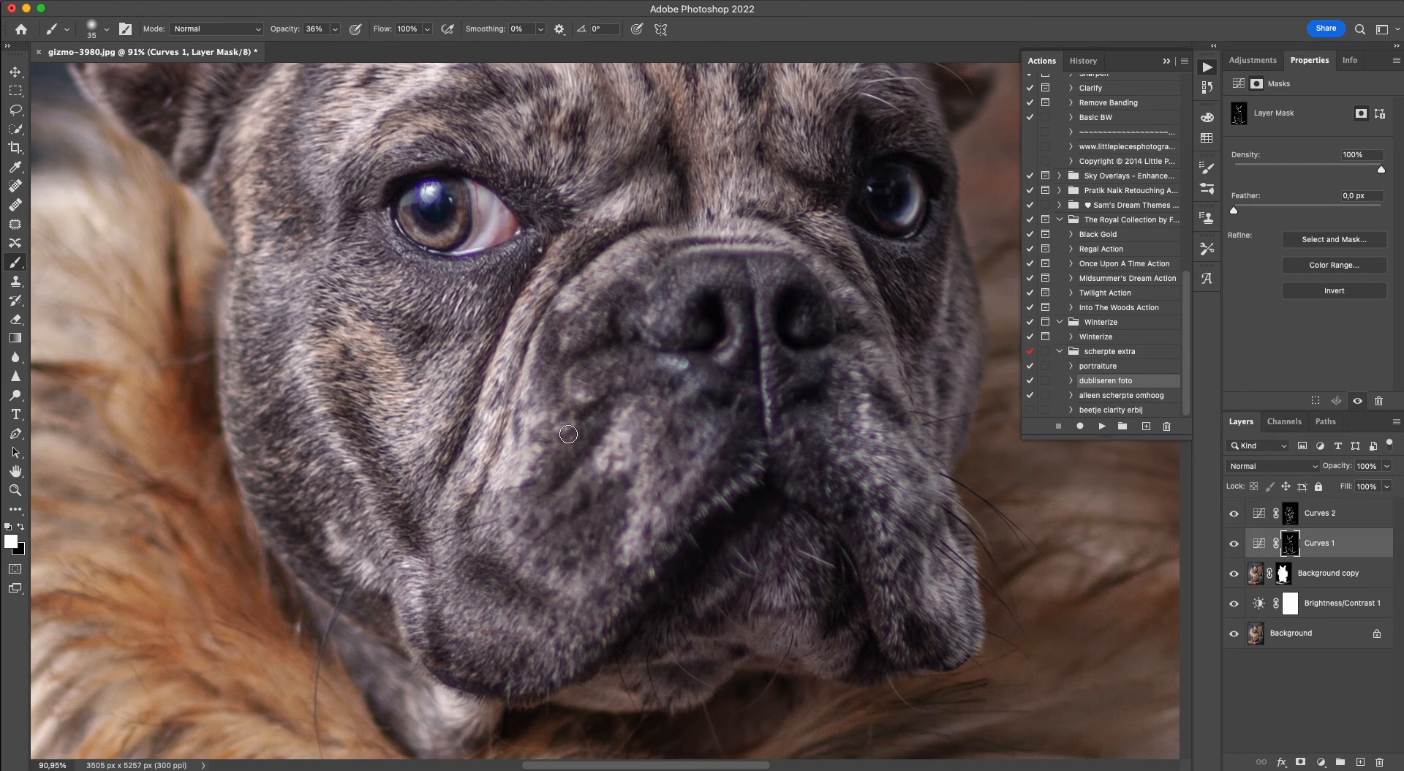
{"action": "left_click_drag", "start_coordinate": [569, 434], "coordinate": [538, 468]}
{"action": "left_click_drag", "start_coordinate": [585, 398], "coordinate": [580, 316]}
{"action": "left_click_drag", "start_coordinate": [832, 232], "coordinate": [881, 313]}
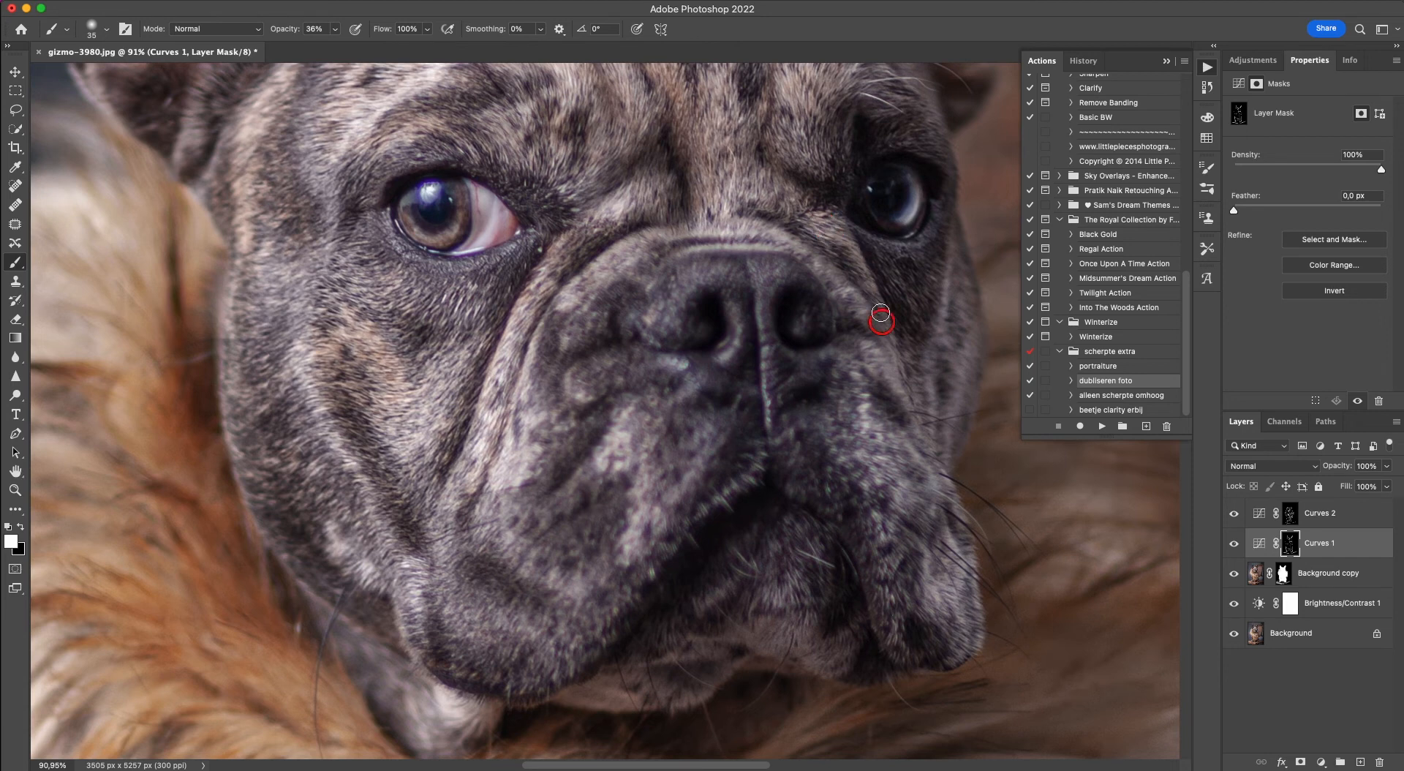
{"action": "mouse_move", "coordinate": [952, 273]}
{"action": "left_mouse_down"}
{"action": "mouse_move", "coordinate": [927, 368]}
{"action": "mouse_move", "coordinate": [951, 433]}
{"action": "left_mouse_up"}
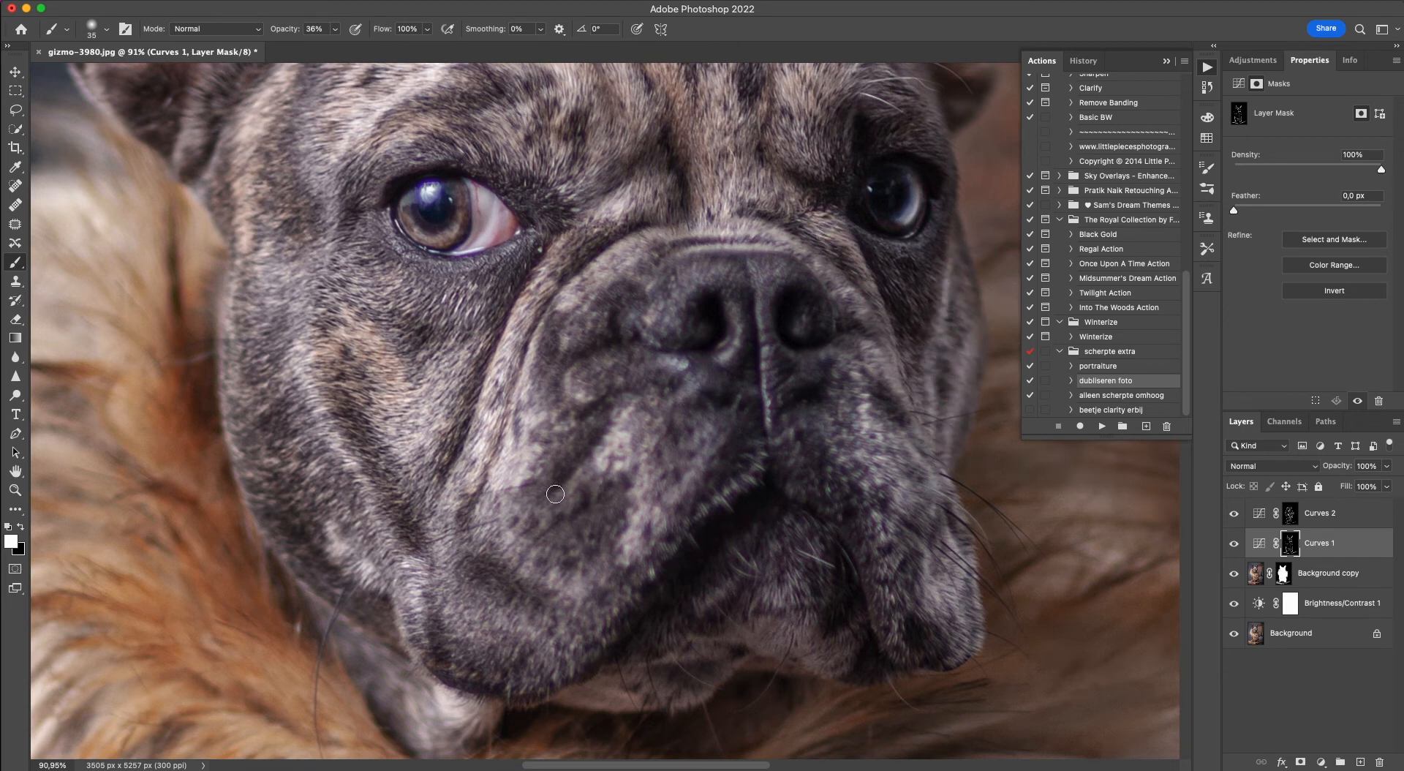
Lighten the left-hand jowl, the chin and the pale neck fur below the jaw on the Curves 1 mask.
{"action": "mouse_move", "coordinate": [555, 494]}
{"action": "left_mouse_down"}
{"action": "mouse_move", "coordinate": [476, 529]}
{"action": "mouse_move", "coordinate": [538, 562]}
{"action": "left_mouse_up"}
{"action": "mouse_move", "coordinate": [716, 579]}
{"action": "left_mouse_down"}
{"action": "mouse_move", "coordinate": [697, 614]}
{"action": "mouse_move", "coordinate": [833, 663]}
{"action": "mouse_move", "coordinate": [778, 555]}
{"action": "left_mouse_up"}
{"action": "scroll", "coordinate": [735, 556], "scroll_direction": "down", "scroll_amount": 3}
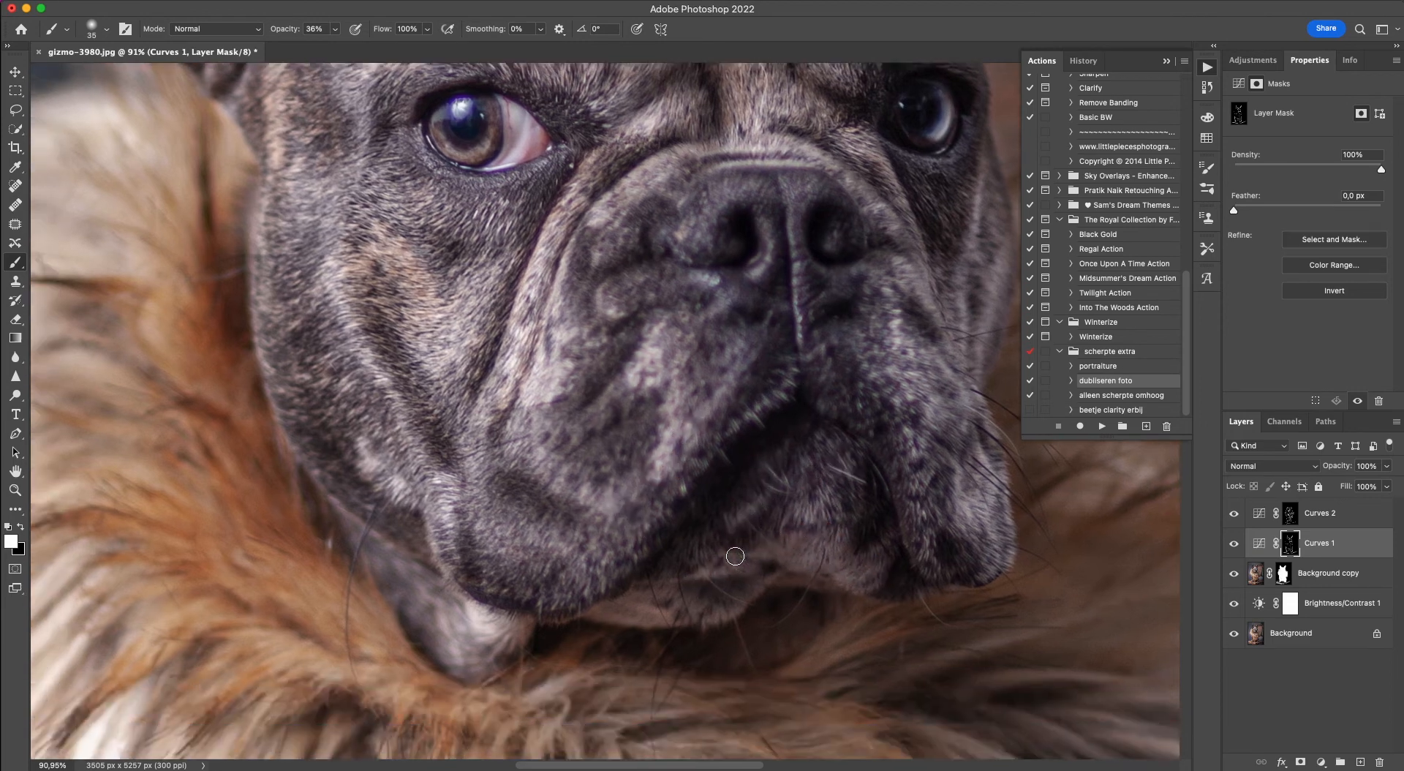
{"action": "scroll", "coordinate": [734, 556], "scroll_direction": "down", "scroll_amount": 2}
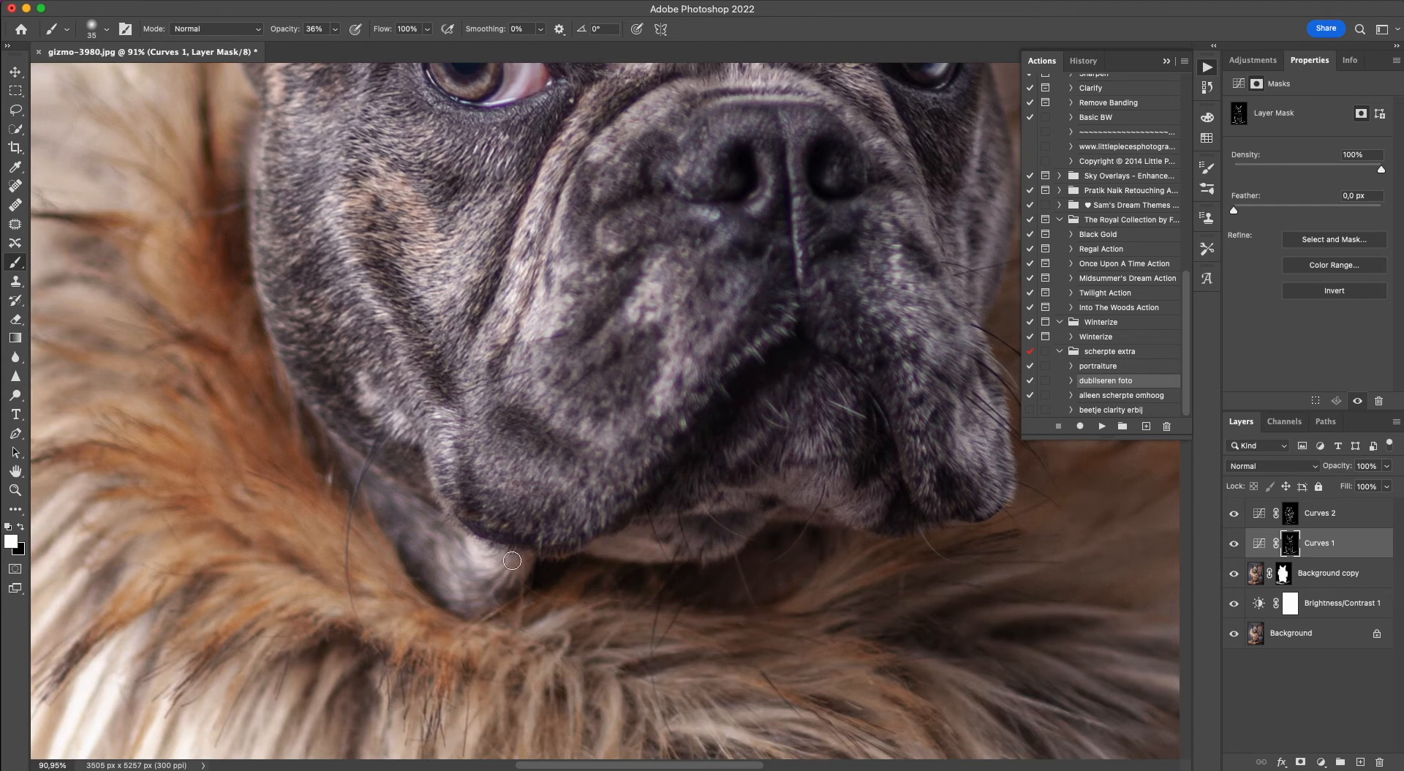
{"action": "mouse_move", "coordinate": [512, 560]}
{"action": "left_mouse_down"}
{"action": "mouse_move", "coordinate": [478, 576]}
{"action": "mouse_move", "coordinate": [449, 569]}
{"action": "mouse_move", "coordinate": [444, 549]}
{"action": "mouse_move", "coordinate": [457, 546]}
{"action": "mouse_move", "coordinate": [394, 526]}
{"action": "mouse_move", "coordinate": [453, 561]}
{"action": "left_mouse_up"}
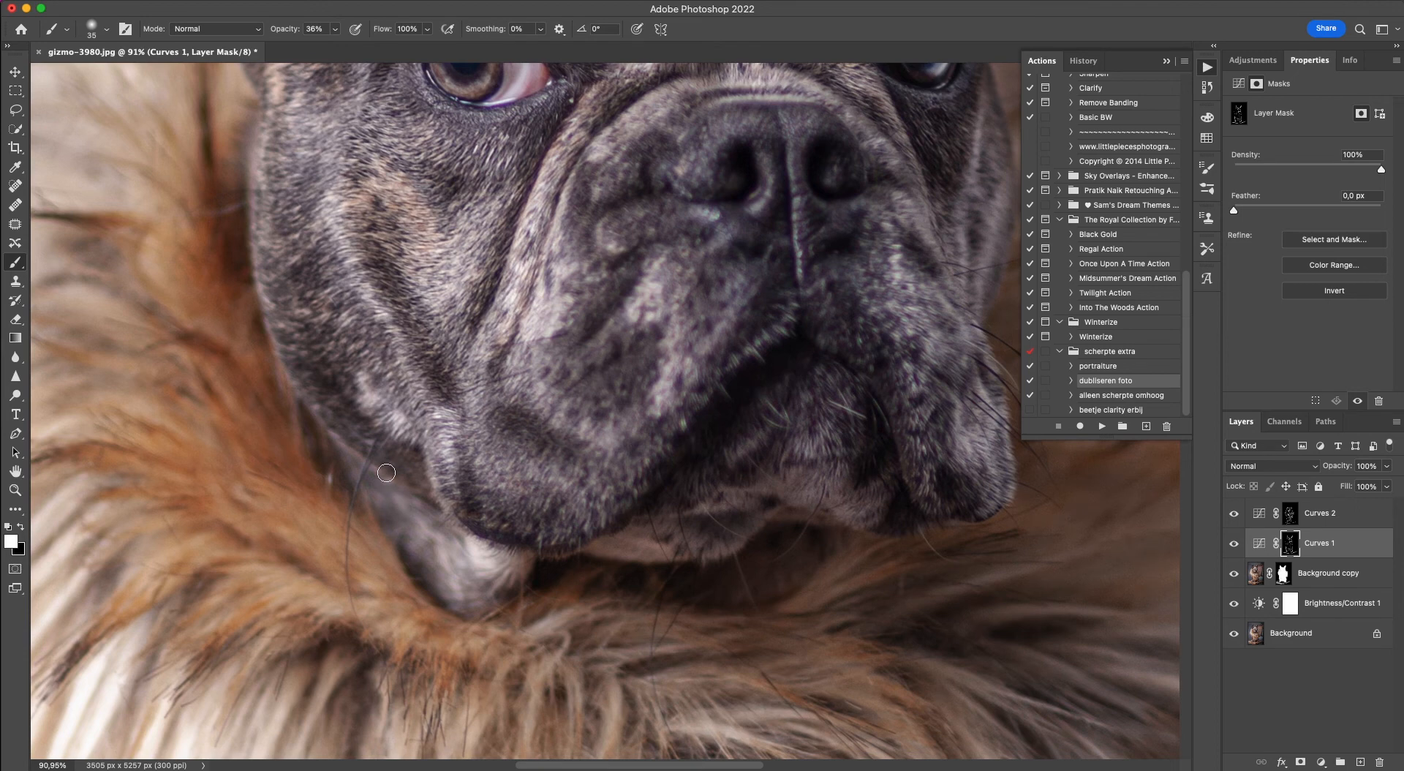
Darken the fur collar beside and below the left-hand jowl by painting on the Curves 2 mask.
{"action": "left_click", "coordinate": [1291, 514]}
{"action": "mouse_move", "coordinate": [365, 598]}
{"action": "left_mouse_down"}
{"action": "mouse_move", "coordinate": [222, 526]}
{"action": "mouse_move", "coordinate": [192, 494]}
{"action": "mouse_move", "coordinate": [202, 451]}
{"action": "left_mouse_up"}
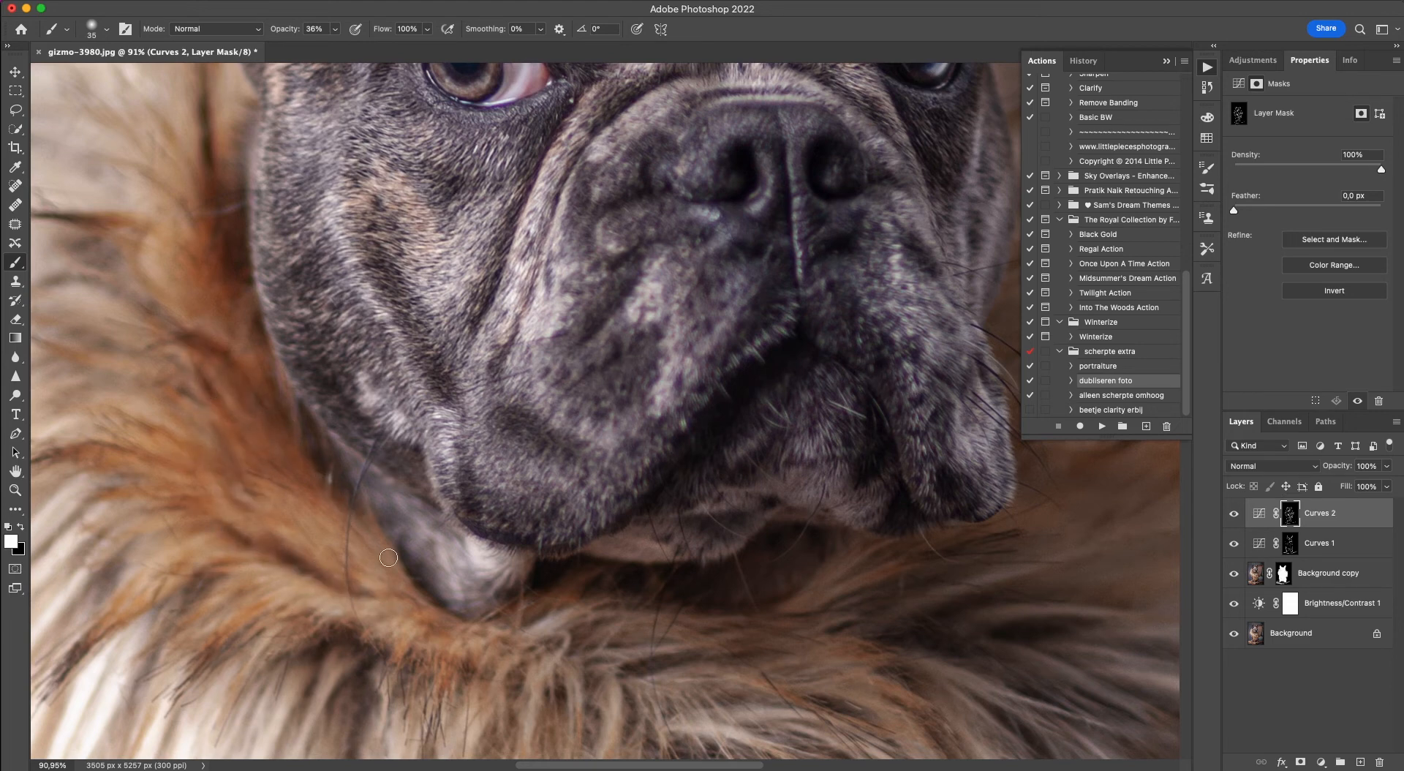
{"action": "mouse_move", "coordinate": [432, 627]}
{"action": "left_mouse_down"}
{"action": "mouse_move", "coordinate": [401, 611]}
{"action": "mouse_move", "coordinate": [423, 633]}
{"action": "mouse_move", "coordinate": [407, 624]}
{"action": "left_mouse_up"}
{"action": "mouse_move", "coordinate": [579, 642]}
{"action": "left_mouse_down"}
{"action": "mouse_move", "coordinate": [681, 645]}
{"action": "mouse_move", "coordinate": [661, 668]}
{"action": "left_mouse_up"}
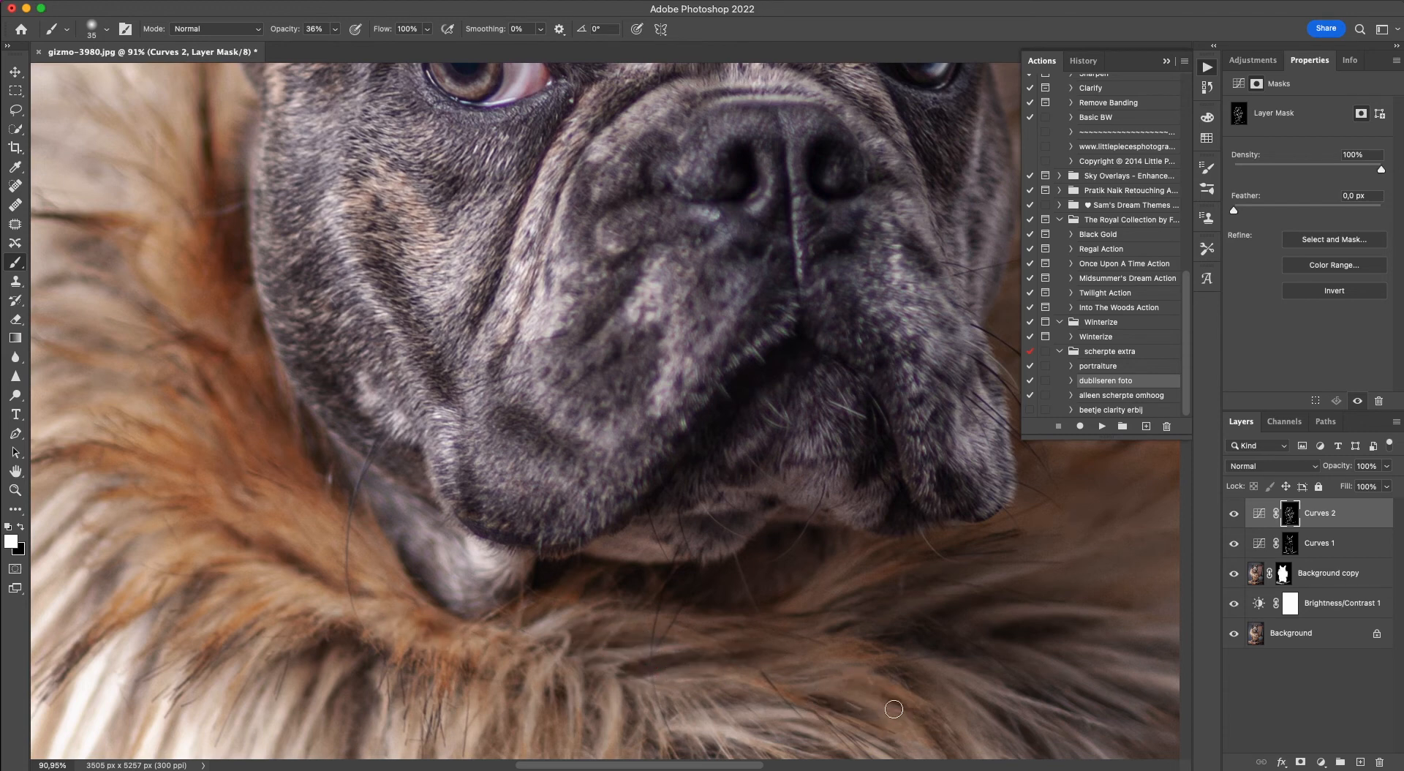
Darken the shadows between the strands on the collar's right-hand shoulder, beside and below the jowl, on the Curves 2 mask.
{"action": "scroll", "coordinate": [698, 539], "scroll_direction": "right", "scroll_amount": 10}
{"action": "scroll", "coordinate": [695, 536], "scroll_direction": "down", "scroll_amount": 3}
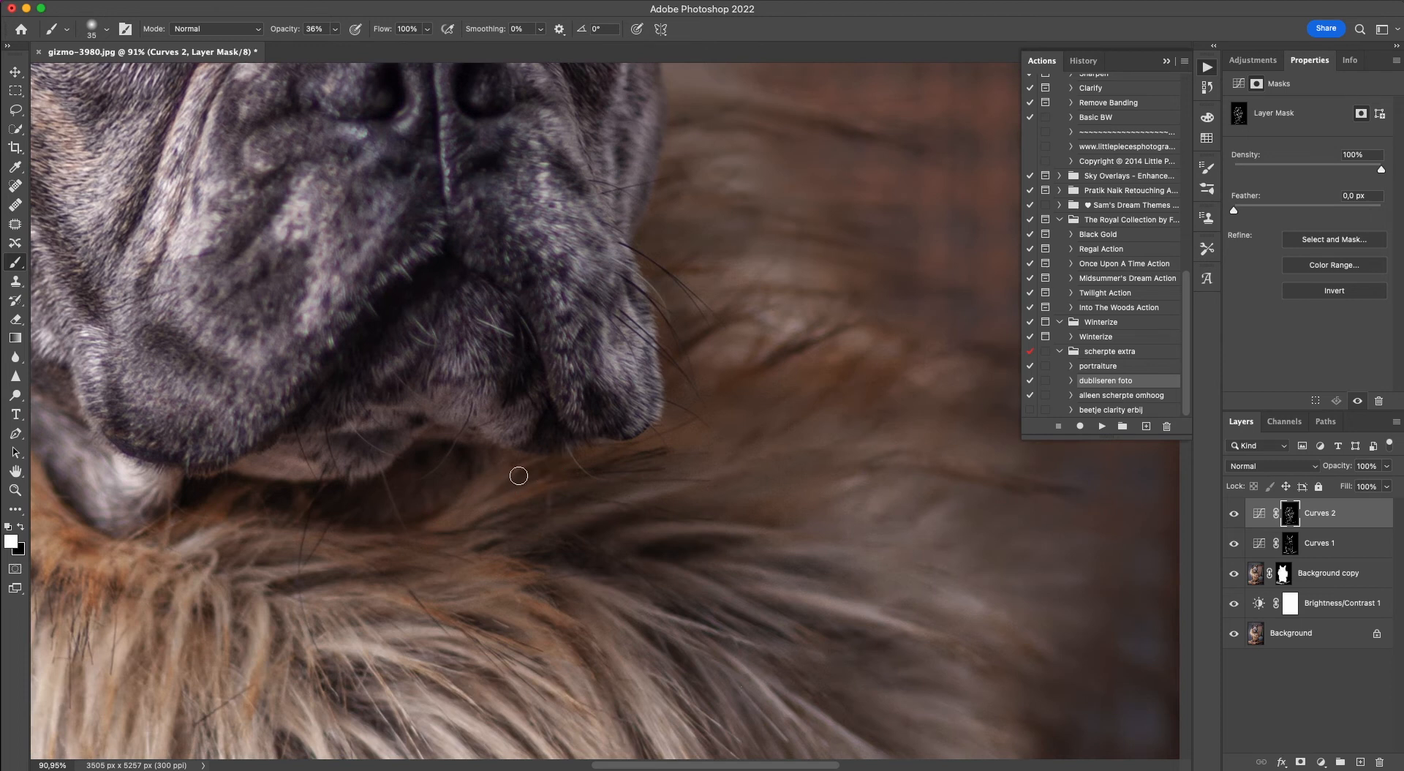
{"action": "left_click_drag", "start_coordinate": [702, 381], "coordinate": [833, 338]}
{"action": "mouse_move", "coordinate": [752, 437]}
{"action": "left_mouse_down"}
{"action": "mouse_move", "coordinate": [857, 379]}
{"action": "mouse_move", "coordinate": [757, 435]}
{"action": "mouse_move", "coordinate": [775, 450]}
{"action": "mouse_move", "coordinate": [918, 458]}
{"action": "left_mouse_up"}
{"action": "left_click_drag", "start_coordinate": [692, 513], "coordinate": [786, 517]}
{"action": "left_click_drag", "start_coordinate": [712, 525], "coordinate": [869, 528]}
{"action": "mouse_move", "coordinate": [771, 574]}
{"action": "left_mouse_down"}
{"action": "mouse_move", "coordinate": [872, 572]}
{"action": "mouse_move", "coordinate": [910, 612]}
{"action": "left_mouse_up"}
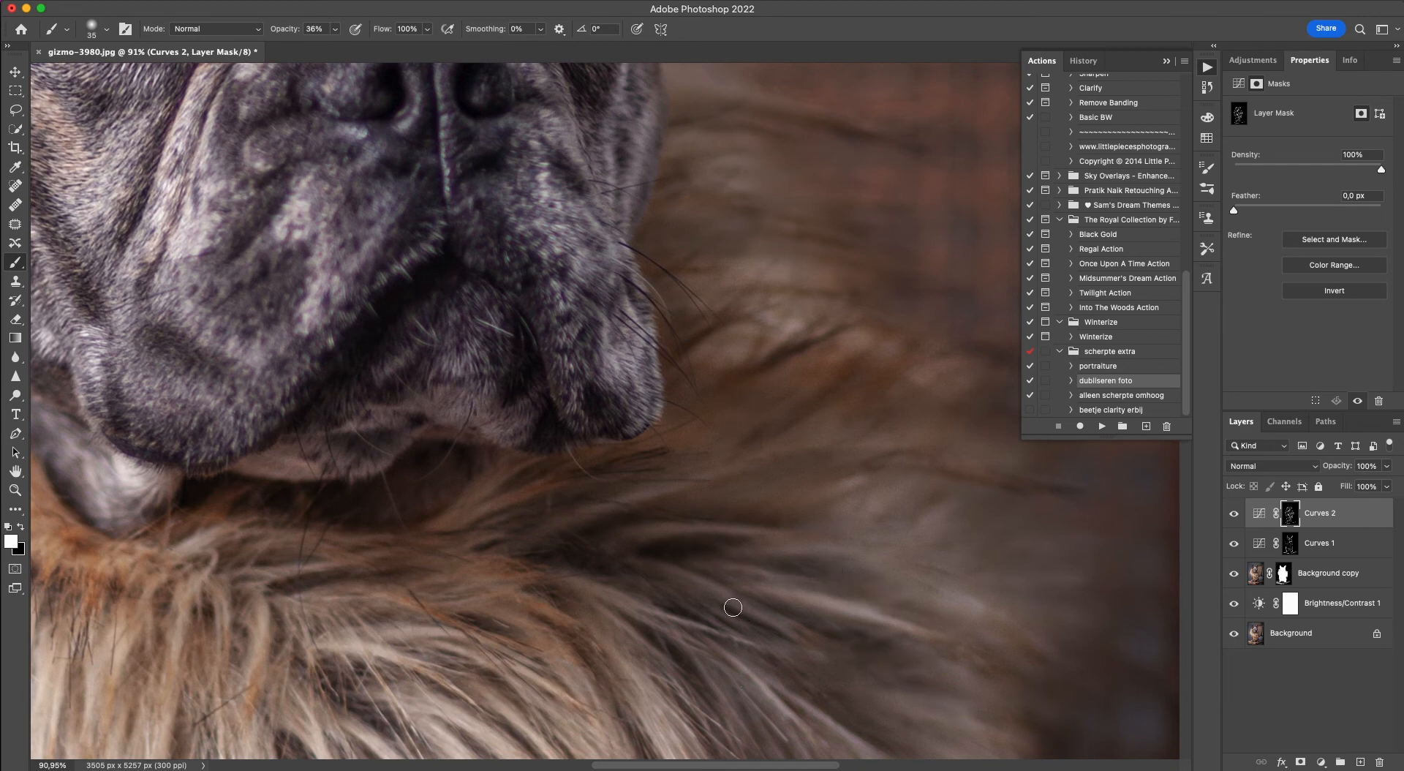
{"action": "left_click_drag", "start_coordinate": [753, 605], "coordinate": [907, 674]}
{"action": "left_click_drag", "start_coordinate": [716, 619], "coordinate": [802, 661]}
Deepen the dark gaps between the long pale strands on the collar's front on the Curves 2 mask.
{"action": "scroll", "coordinate": [621, 548], "scroll_direction": "down", "scroll_amount": 5}
{"action": "mouse_move", "coordinate": [758, 535]}
{"action": "left_mouse_down"}
{"action": "mouse_move", "coordinate": [779, 619]}
{"action": "mouse_move", "coordinate": [838, 568]}
{"action": "mouse_move", "coordinate": [883, 664]}
{"action": "left_mouse_up"}
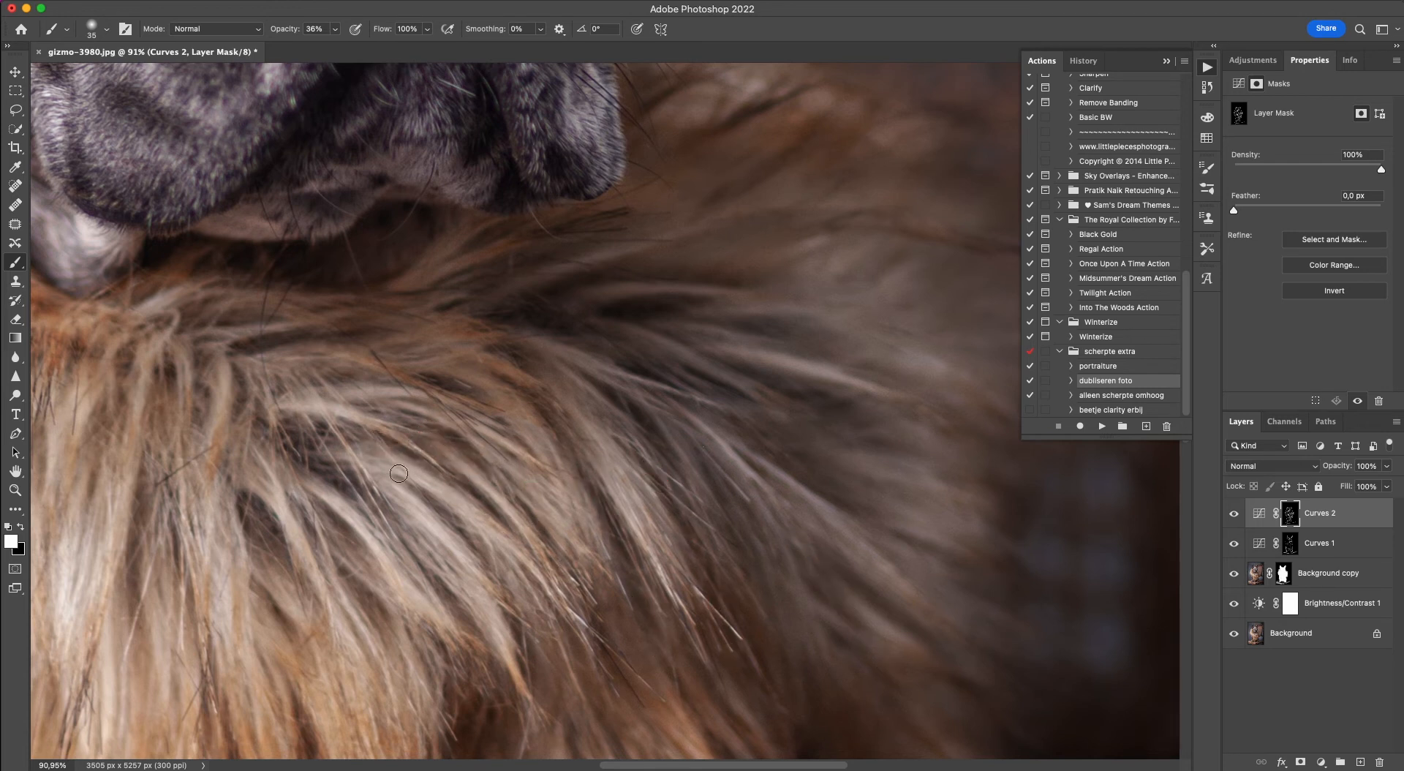
{"action": "left_click_drag", "start_coordinate": [413, 529], "coordinate": [487, 658]}
{"action": "mouse_move", "coordinate": [311, 453]}
{"action": "left_mouse_down"}
{"action": "mouse_move", "coordinate": [335, 476]}
{"action": "mouse_move", "coordinate": [371, 448]}
{"action": "left_mouse_up"}
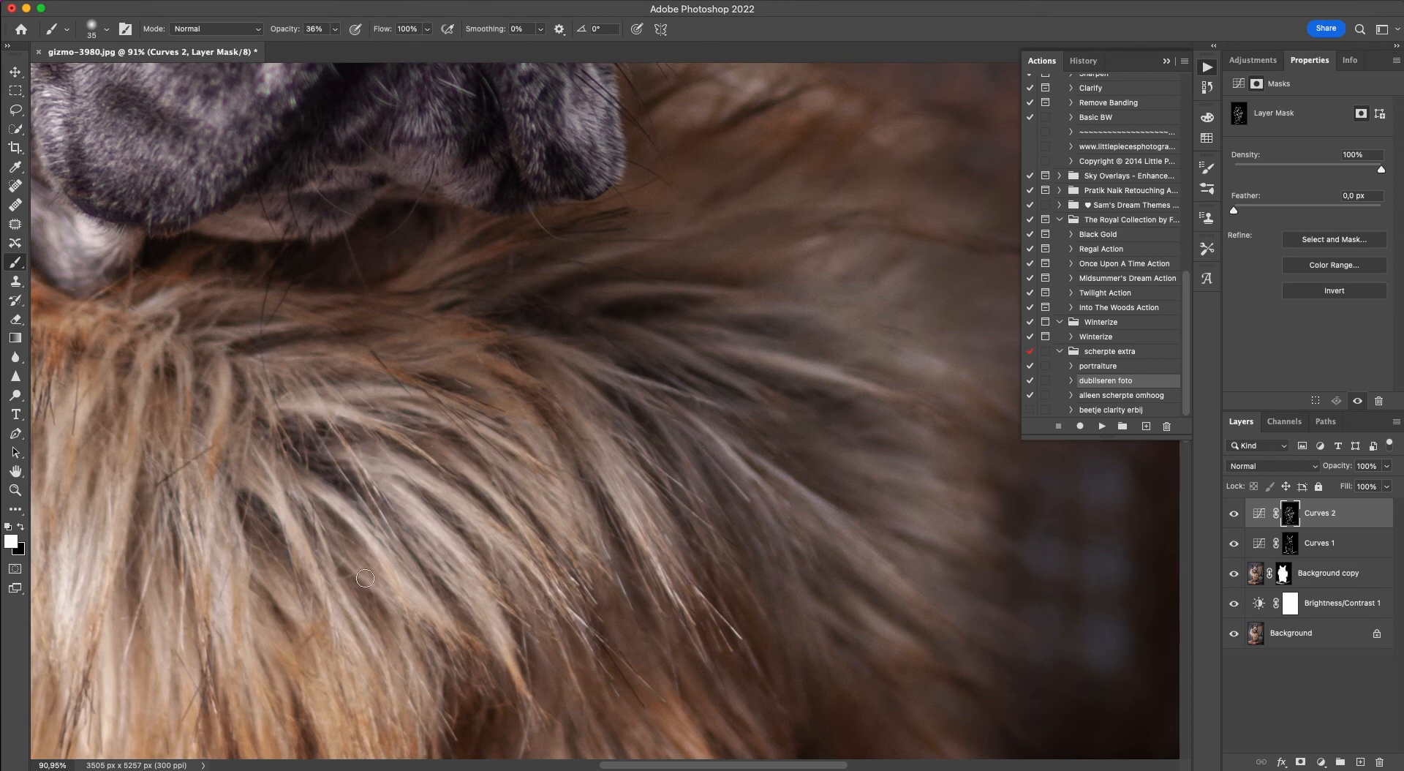
{"action": "mouse_move", "coordinate": [363, 577]}
{"action": "left_mouse_down"}
{"action": "mouse_move", "coordinate": [324, 520]}
{"action": "mouse_move", "coordinate": [426, 749]}
{"action": "left_mouse_up"}
{"action": "left_click", "coordinate": [463, 696]}
Darken the shadowed hollow and brown strands on the right-hand side of the chest fur on the Curves 2 mask.
{"action": "scroll", "coordinate": [440, 643], "scroll_direction": "down", "scroll_amount": 5}
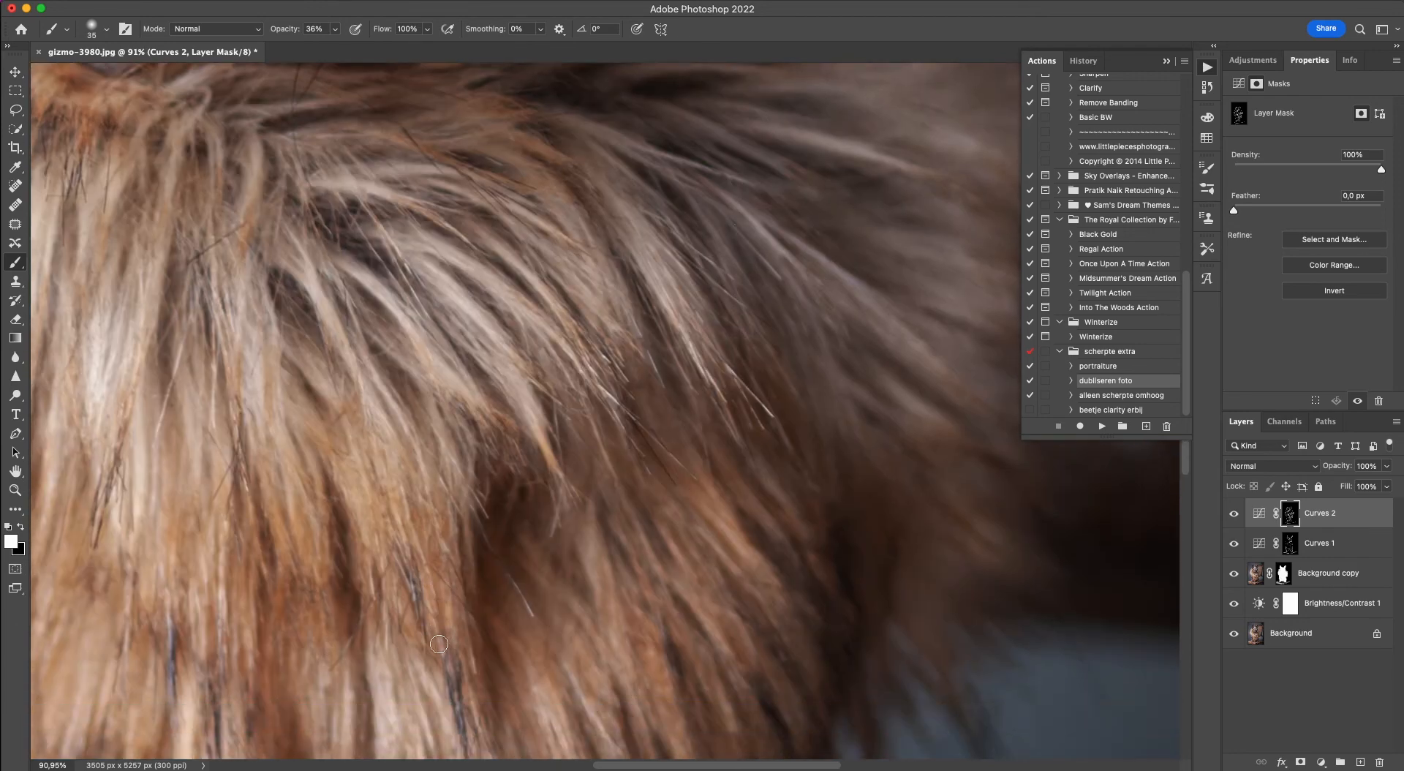
{"action": "left_click_drag", "start_coordinate": [609, 453], "coordinate": [631, 503]}
{"action": "left_click_drag", "start_coordinate": [696, 606], "coordinate": [732, 658]}
{"action": "left_click_drag", "start_coordinate": [700, 545], "coordinate": [746, 612]}
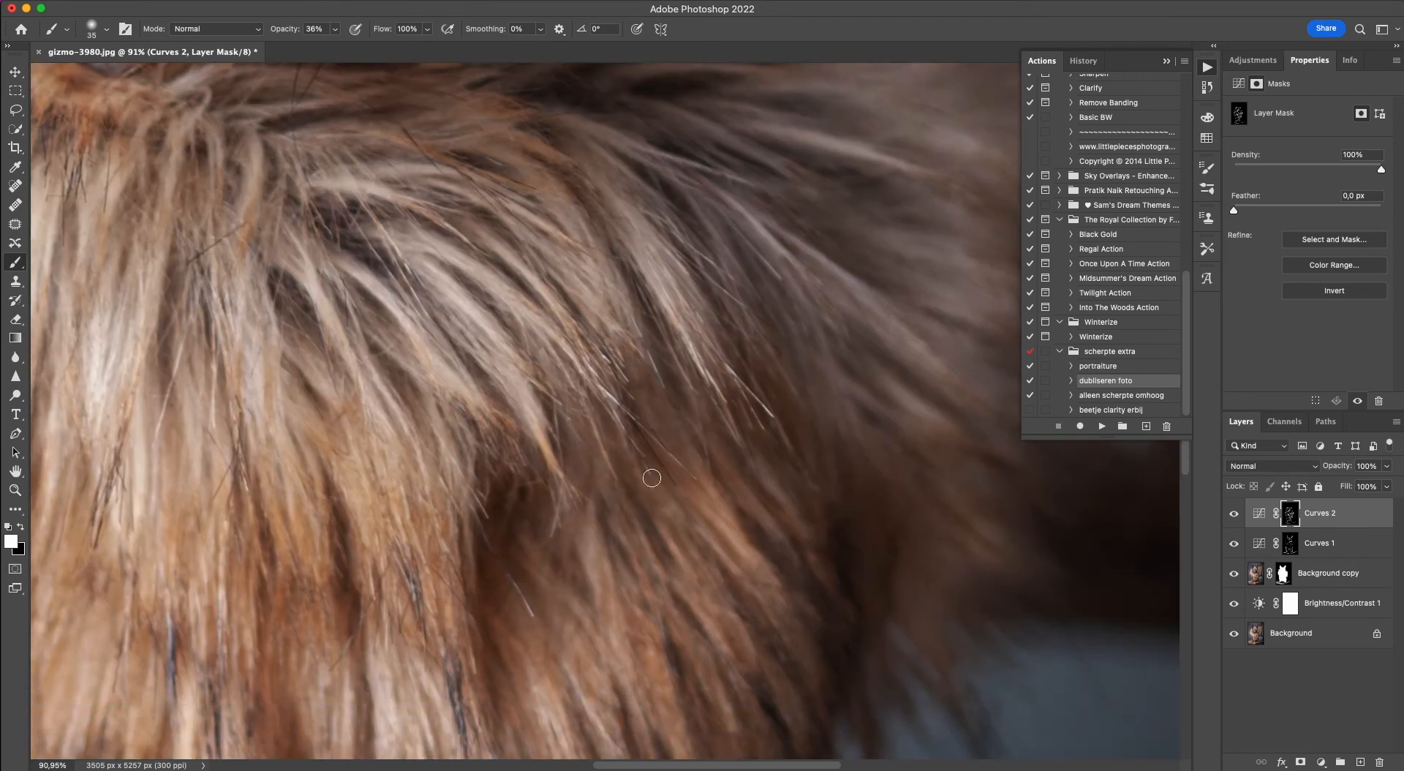
{"action": "scroll", "coordinate": [573, 502], "scroll_direction": "down", "scroll_amount": 4}
{"action": "mouse_move", "coordinate": [570, 417]}
{"action": "left_mouse_down"}
{"action": "mouse_move", "coordinate": [613, 432]}
{"action": "mouse_move", "coordinate": [616, 408]}
{"action": "mouse_move", "coordinate": [586, 416]}
{"action": "mouse_move", "coordinate": [650, 539]}
{"action": "mouse_move", "coordinate": [648, 644]}
{"action": "mouse_move", "coordinate": [620, 622]}
{"action": "left_mouse_up"}
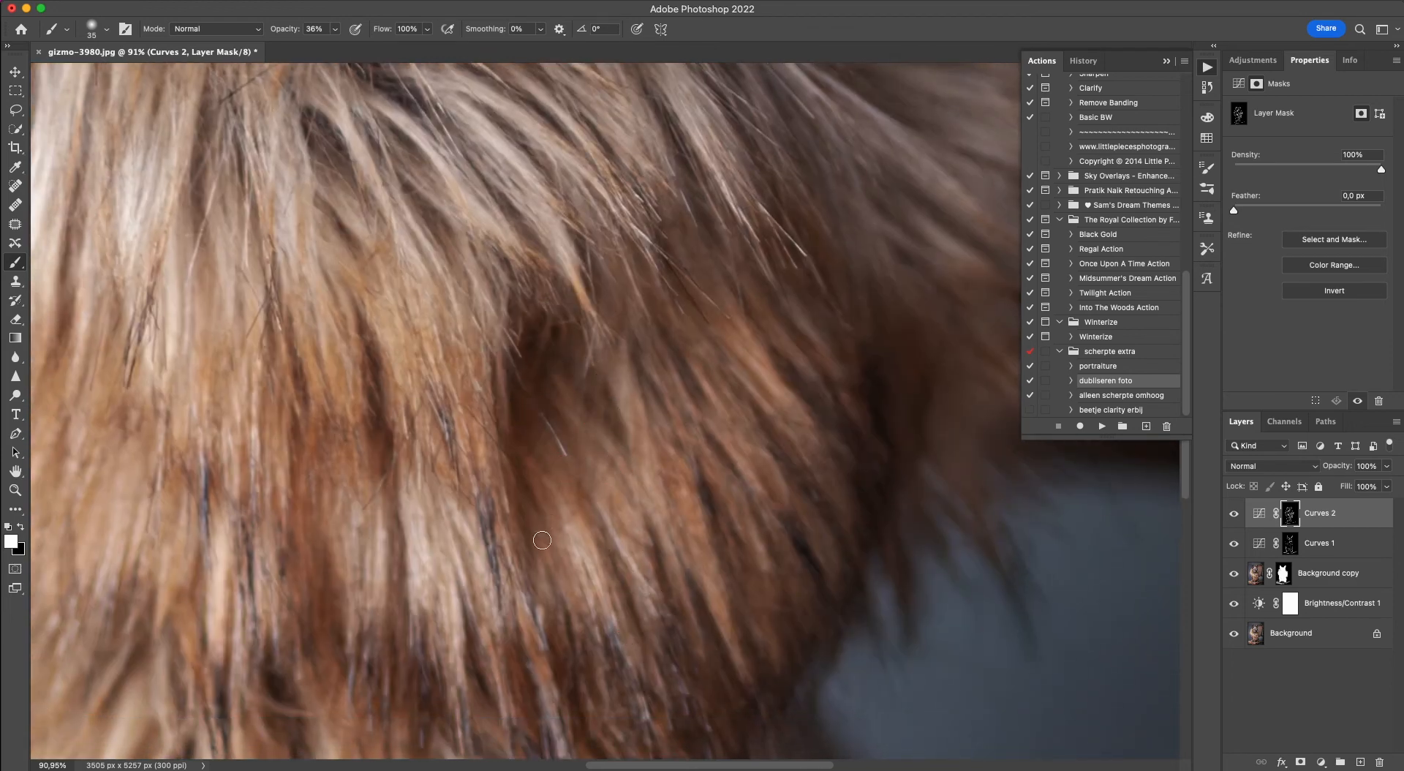
{"action": "left_click_drag", "start_coordinate": [475, 716], "coordinate": [477, 693]}
Darken the brown strands across the middle and left-hand side of the chest fur on the Curves 2 mask.
{"action": "mouse_move", "coordinate": [362, 526]}
{"action": "left_mouse_down"}
{"action": "mouse_move", "coordinate": [363, 620]}
{"action": "mouse_move", "coordinate": [334, 384]}
{"action": "left_mouse_up"}
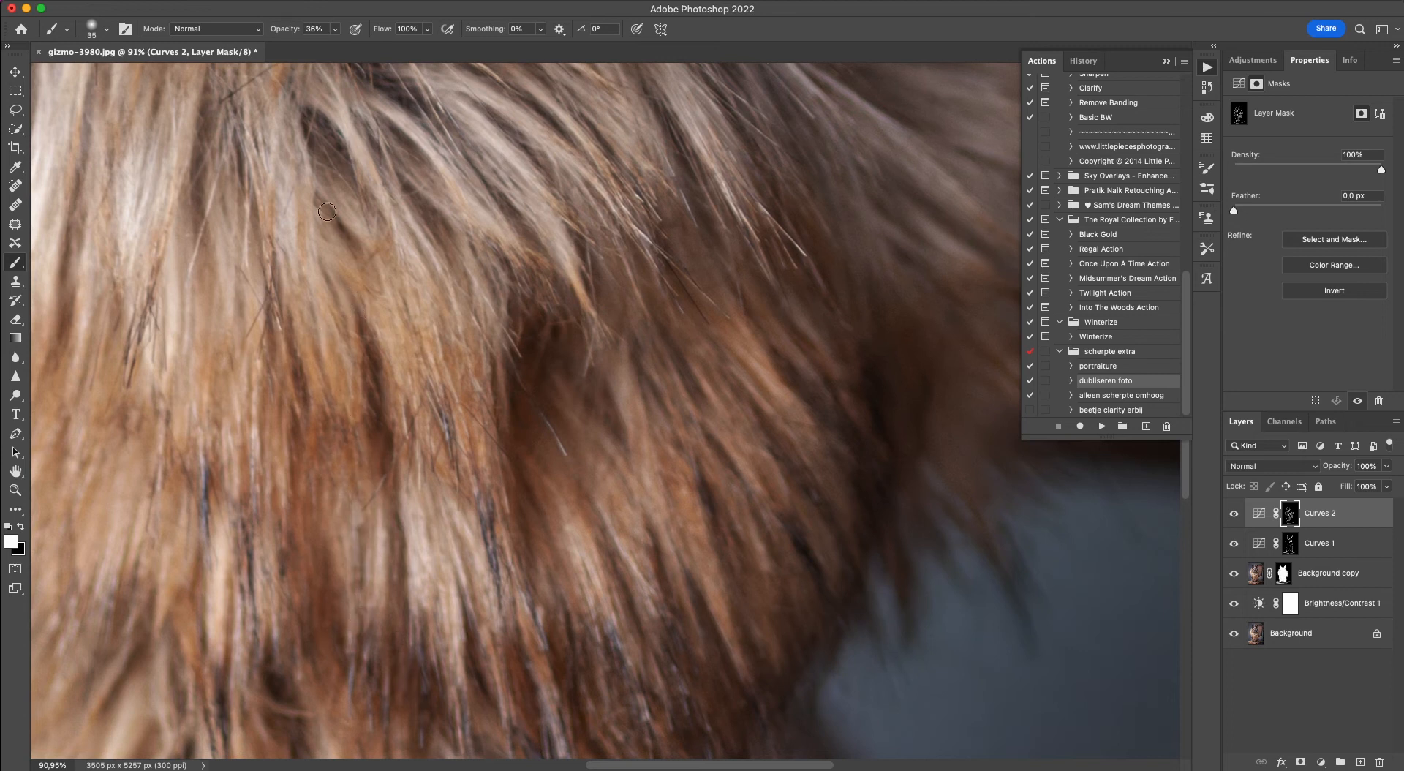
{"action": "left_click_drag", "start_coordinate": [322, 208], "coordinate": [324, 329]}
{"action": "left_click_drag", "start_coordinate": [293, 424], "coordinate": [293, 271]}
{"action": "left_click_drag", "start_coordinate": [274, 559], "coordinate": [486, 406]}
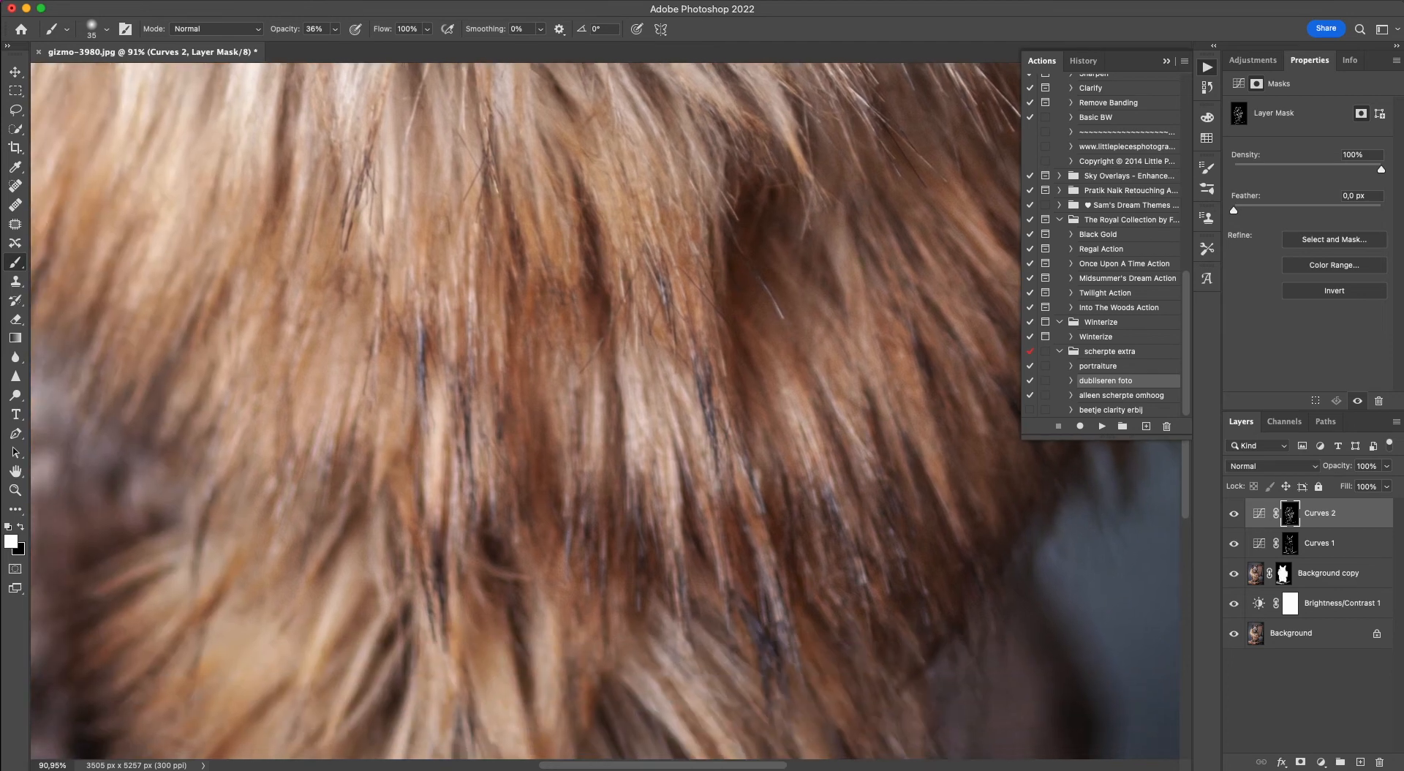
{"action": "left_click_drag", "start_coordinate": [510, 530], "coordinate": [563, 334]}
Darken the right-hand side of the lowest fur tuft, between its pale strands, on the Curves 2 mask.
{"action": "left_click_drag", "start_coordinate": [714, 436], "coordinate": [830, 600]}
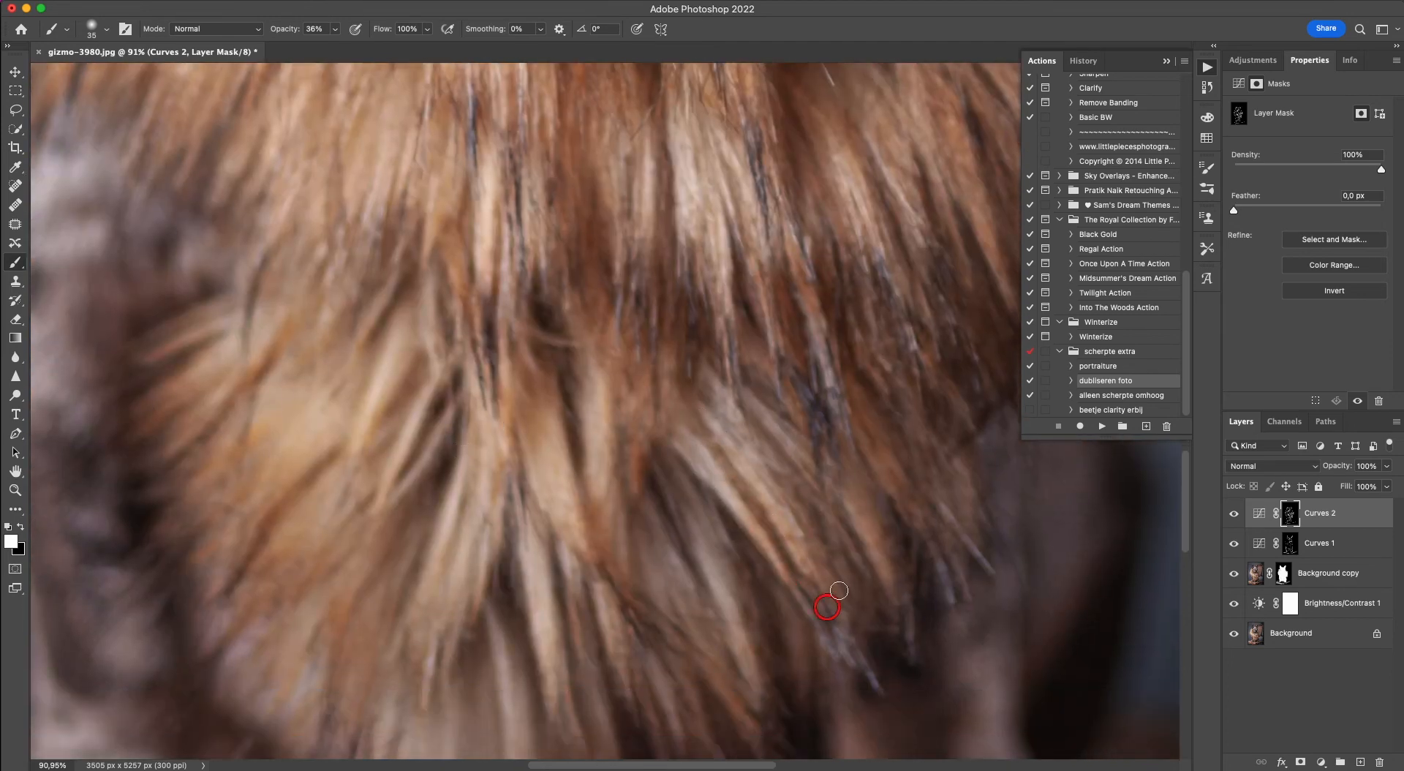
{"action": "left_click_drag", "start_coordinate": [788, 482], "coordinate": [818, 534]}
{"action": "left_click_drag", "start_coordinate": [775, 436], "coordinate": [819, 507]}
{"action": "mouse_move", "coordinate": [756, 362]}
{"action": "left_mouse_down"}
{"action": "mouse_move", "coordinate": [868, 432]}
{"action": "mouse_move", "coordinate": [849, 406]}
{"action": "left_mouse_up"}
Darken the gaps between the central strands down to the lower tip of the fur on the Curves 2 mask.
{"action": "scroll", "coordinate": [958, 549], "scroll_direction": "down", "scroll_amount": 5}
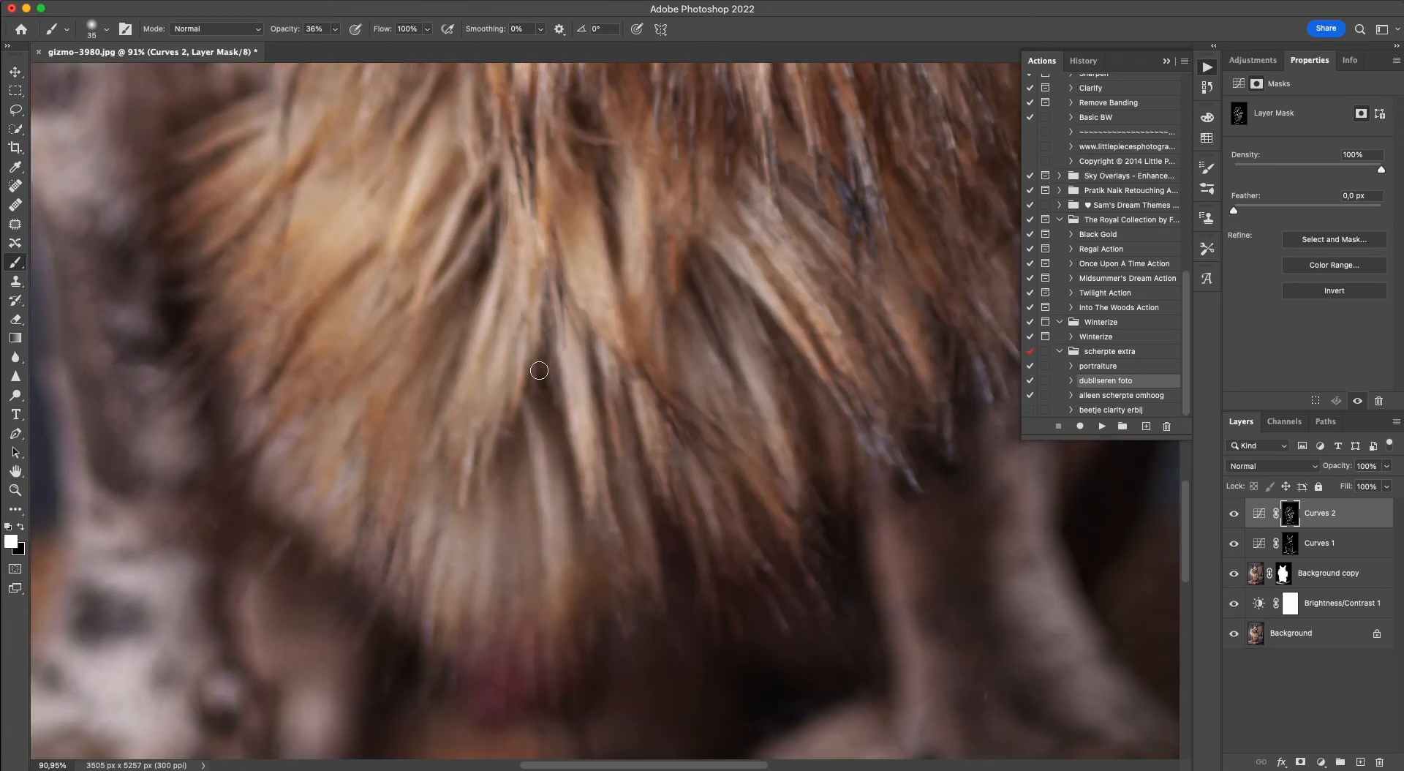
{"action": "left_click_drag", "start_coordinate": [554, 466], "coordinate": [563, 567]}
{"action": "left_click_drag", "start_coordinate": [521, 504], "coordinate": [514, 592]}
{"action": "left_click_drag", "start_coordinate": [515, 446], "coordinate": [516, 512]}
{"action": "left_click_drag", "start_coordinate": [479, 466], "coordinate": [443, 629]}
{"action": "left_click_drag", "start_coordinate": [437, 480], "coordinate": [414, 620]}
{"action": "left_click_drag", "start_coordinate": [456, 355], "coordinate": [430, 430]}
{"action": "left_click_drag", "start_coordinate": [484, 281], "coordinate": [438, 379]}
{"action": "left_click_drag", "start_coordinate": [476, 248], "coordinate": [449, 287]}
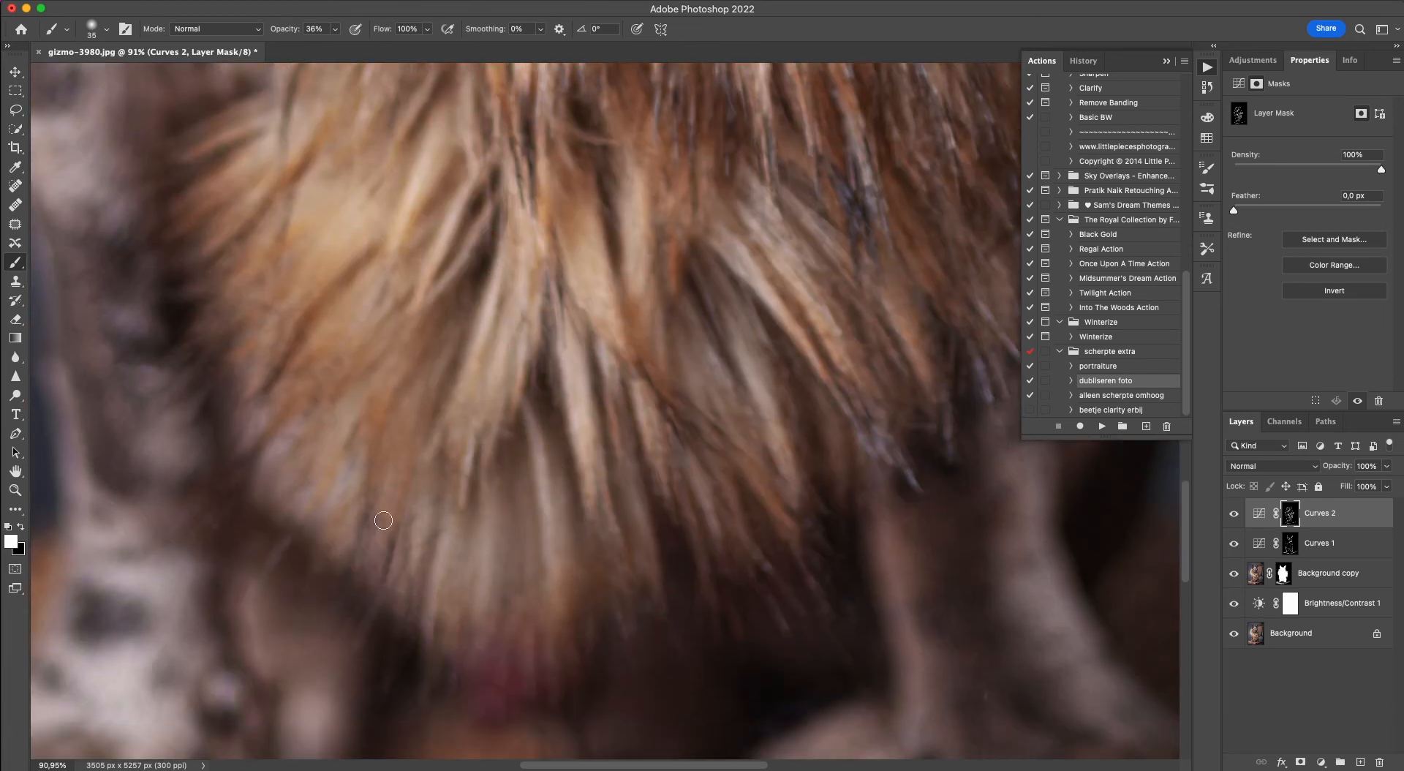
Darken the strands along the lowest fur tuft's left-hand edge, beside the front leg, on the Curves 2 mask.
{"action": "left_click_drag", "start_coordinate": [403, 500], "coordinate": [374, 584]}
{"action": "left_click_drag", "start_coordinate": [379, 401], "coordinate": [357, 483]}
{"action": "left_click_drag", "start_coordinate": [345, 375], "coordinate": [304, 408]}
{"action": "left_click_drag", "start_coordinate": [325, 333], "coordinate": [305, 391]}
{"action": "left_click_drag", "start_coordinate": [322, 302], "coordinate": [283, 377]}
{"action": "left_click_drag", "start_coordinate": [317, 270], "coordinate": [272, 326]}
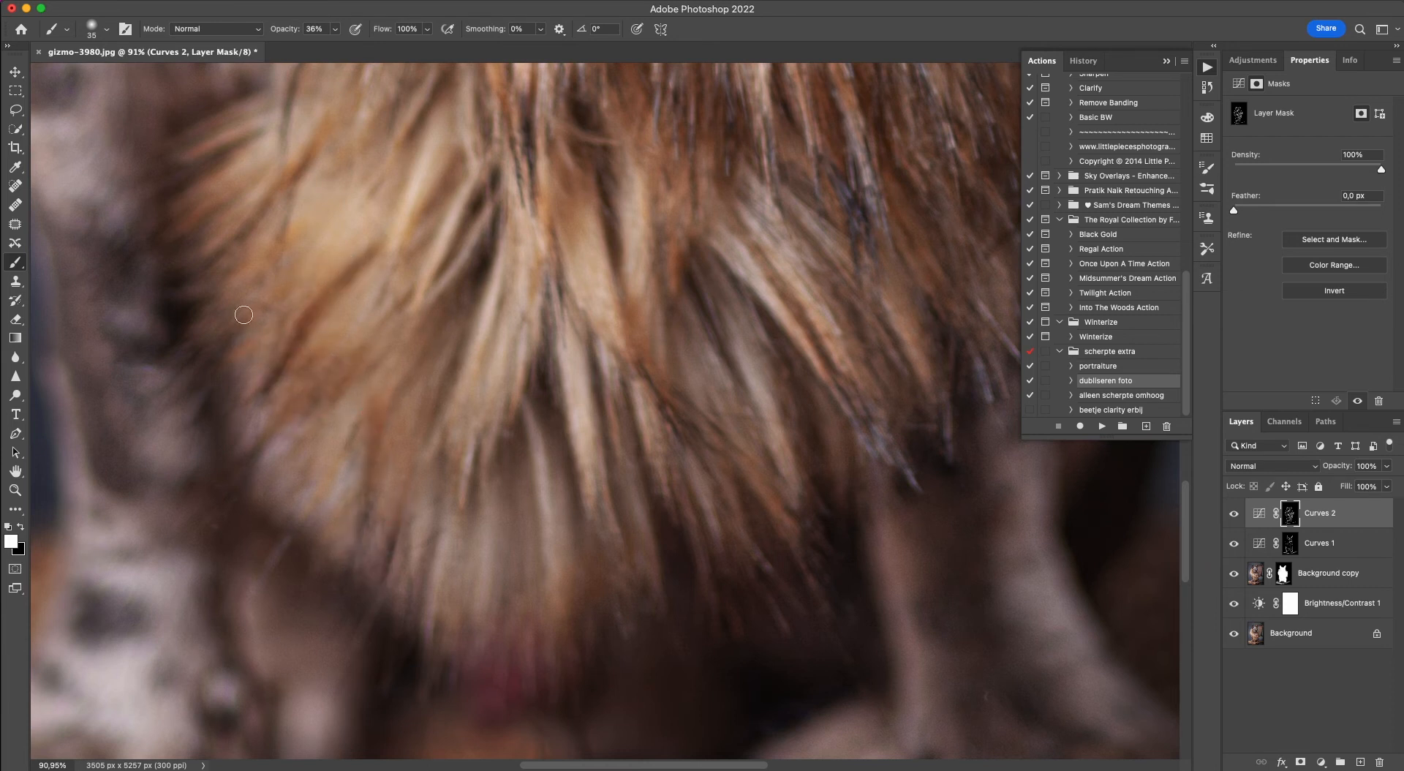
{"action": "left_click_drag", "start_coordinate": [308, 246], "coordinate": [259, 308]}
Darken the chair seat around the paws on the Curves 2 mask with a brush enlarged to 200 px.
{"action": "scroll", "coordinate": [459, 524], "scroll_direction": "down", "scroll_amount": 15}
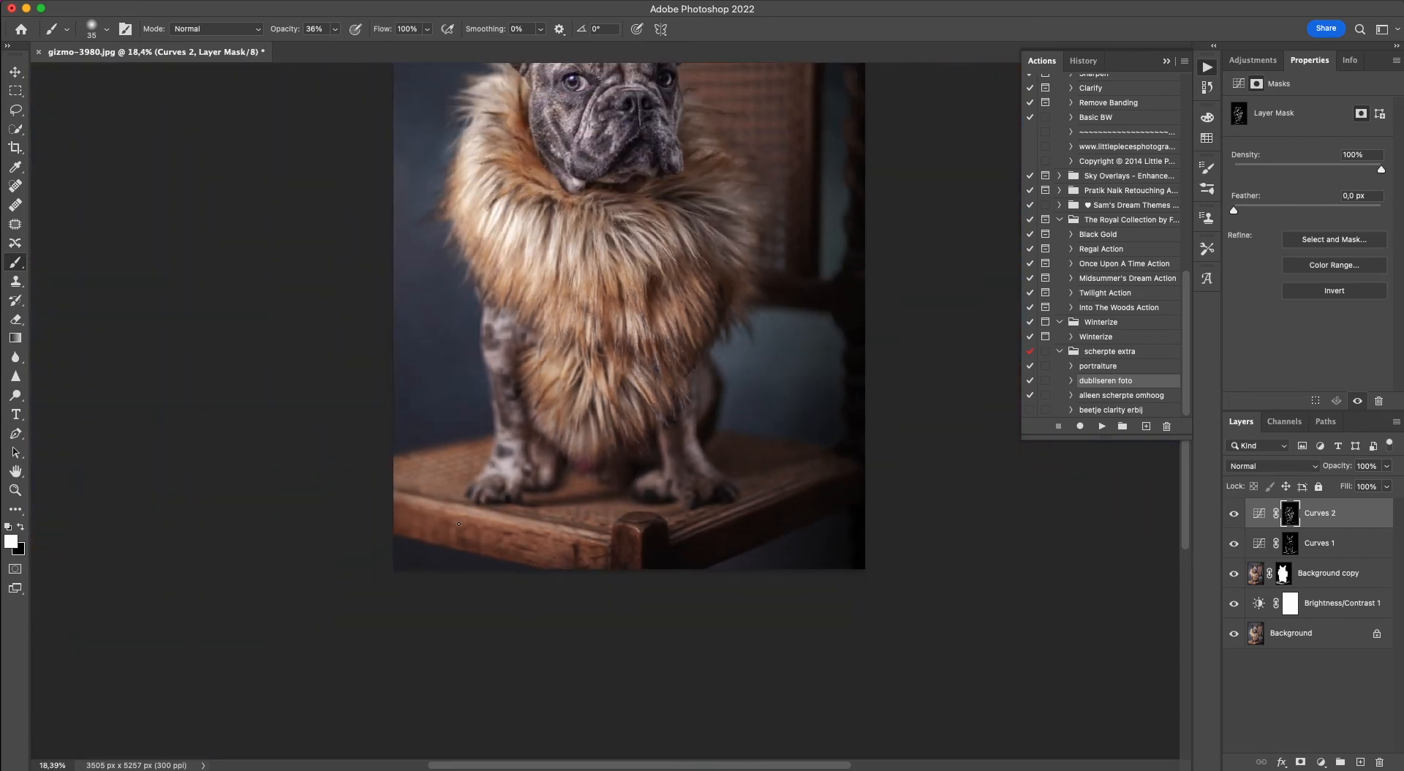
{"action": "scroll", "coordinate": [458, 523], "scroll_direction": "up", "scroll_amount": 4}
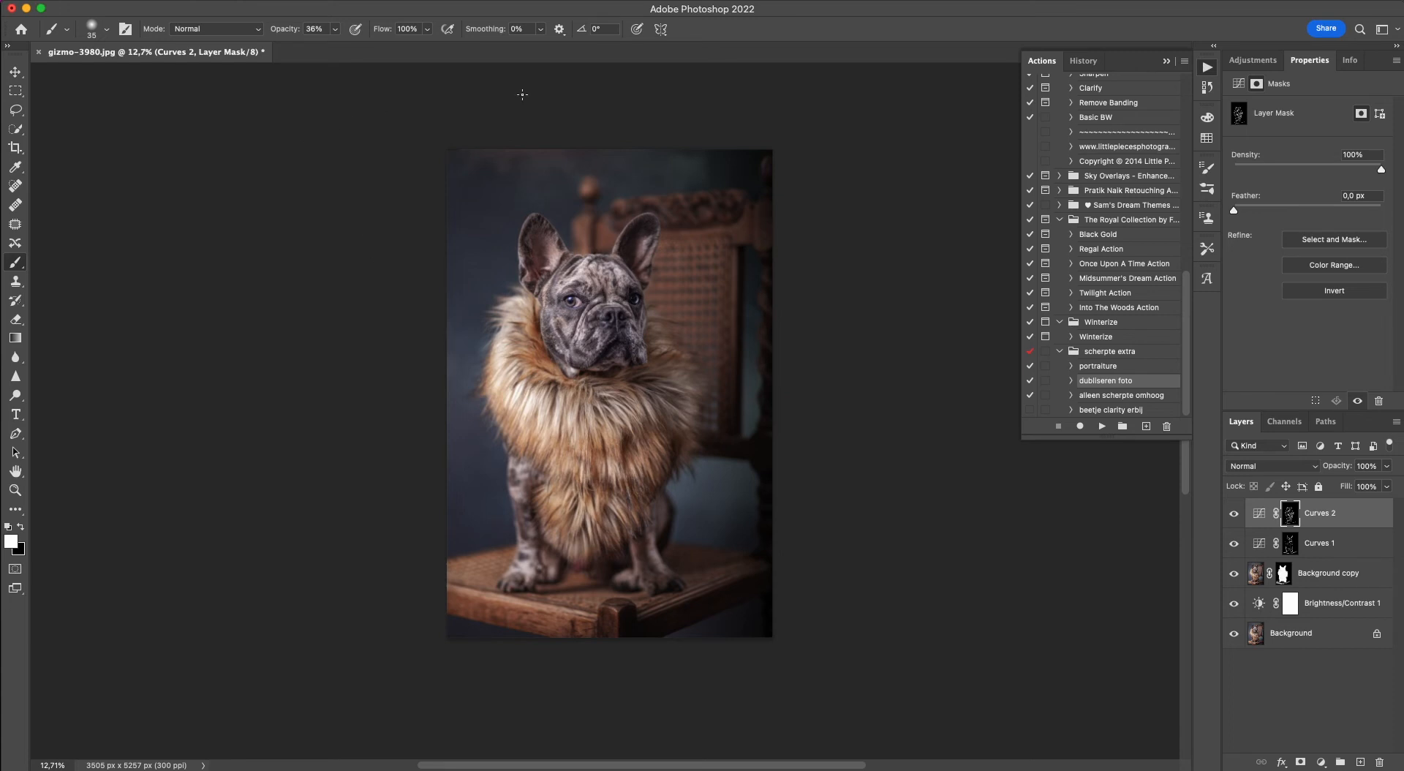
{"action": "scroll", "coordinate": [666, 545], "scroll_direction": "up", "scroll_amount": 6}
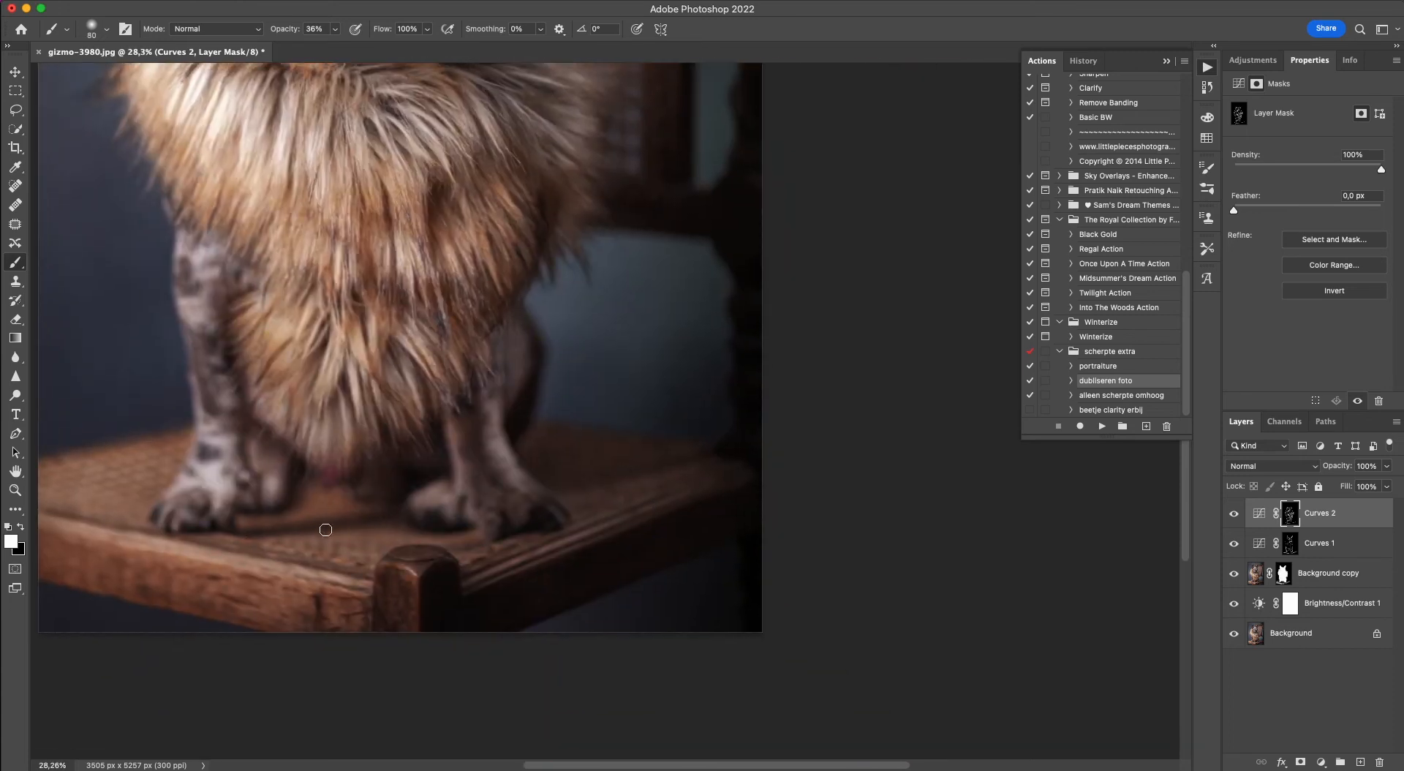
{"action": "key", "text": "bracketright"}
{"action": "key", "text": "bracketright"}
{"action": "key", "text": "bracketright"}
{"action": "mouse_move", "coordinate": [546, 480]}
{"action": "left_mouse_down"}
{"action": "mouse_move", "coordinate": [673, 443]}
{"action": "mouse_move", "coordinate": [543, 438]}
{"action": "mouse_move", "coordinate": [635, 465]}
{"action": "mouse_move", "coordinate": [594, 475]}
{"action": "mouse_move", "coordinate": [608, 466]}
{"action": "left_mouse_up"}
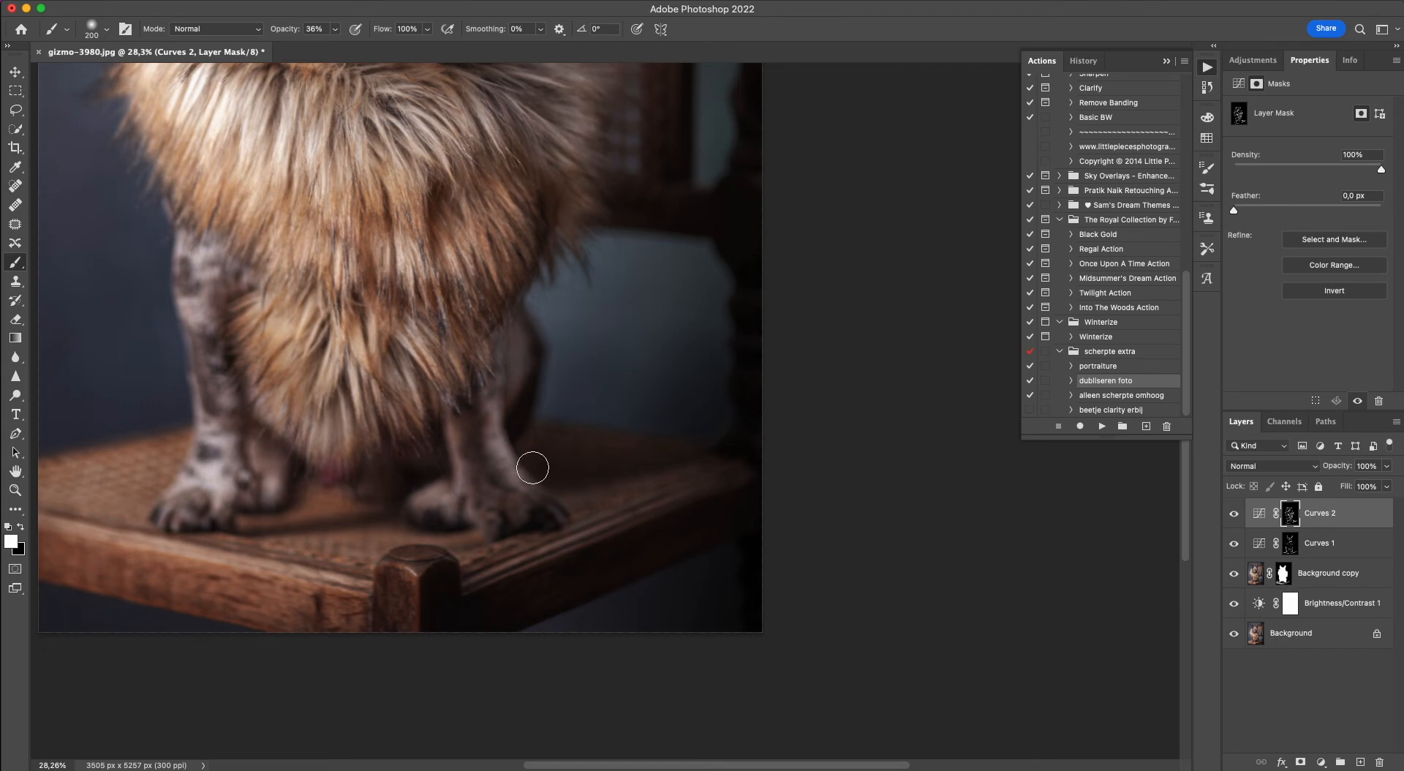
{"action": "scroll", "coordinate": [336, 609], "scroll_direction": "left", "scroll_amount": 5}
{"action": "scroll", "coordinate": [337, 609], "scroll_direction": "down", "scroll_amount": 2}
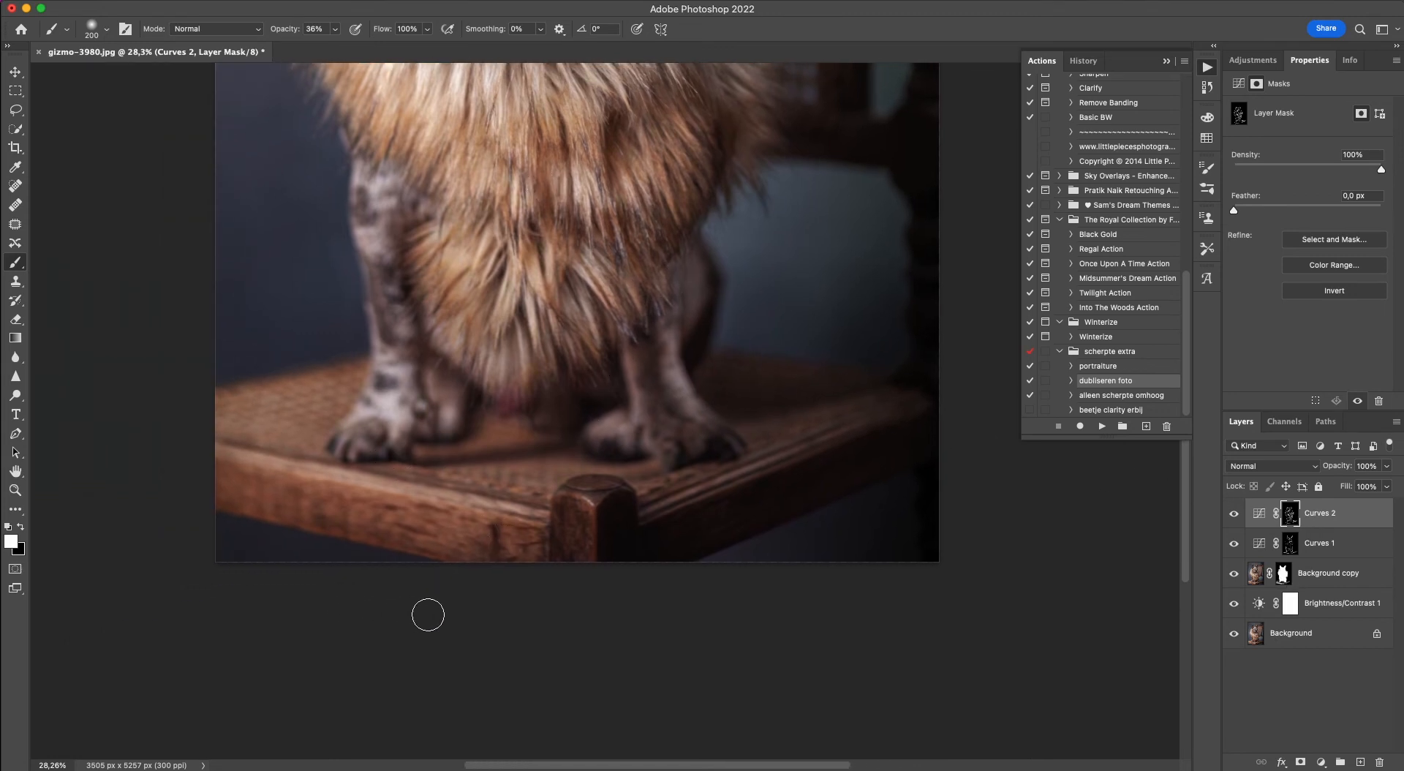
{"action": "left_click_drag", "start_coordinate": [337, 520], "coordinate": [334, 518]}
{"action": "left_click", "coordinate": [15, 397]}
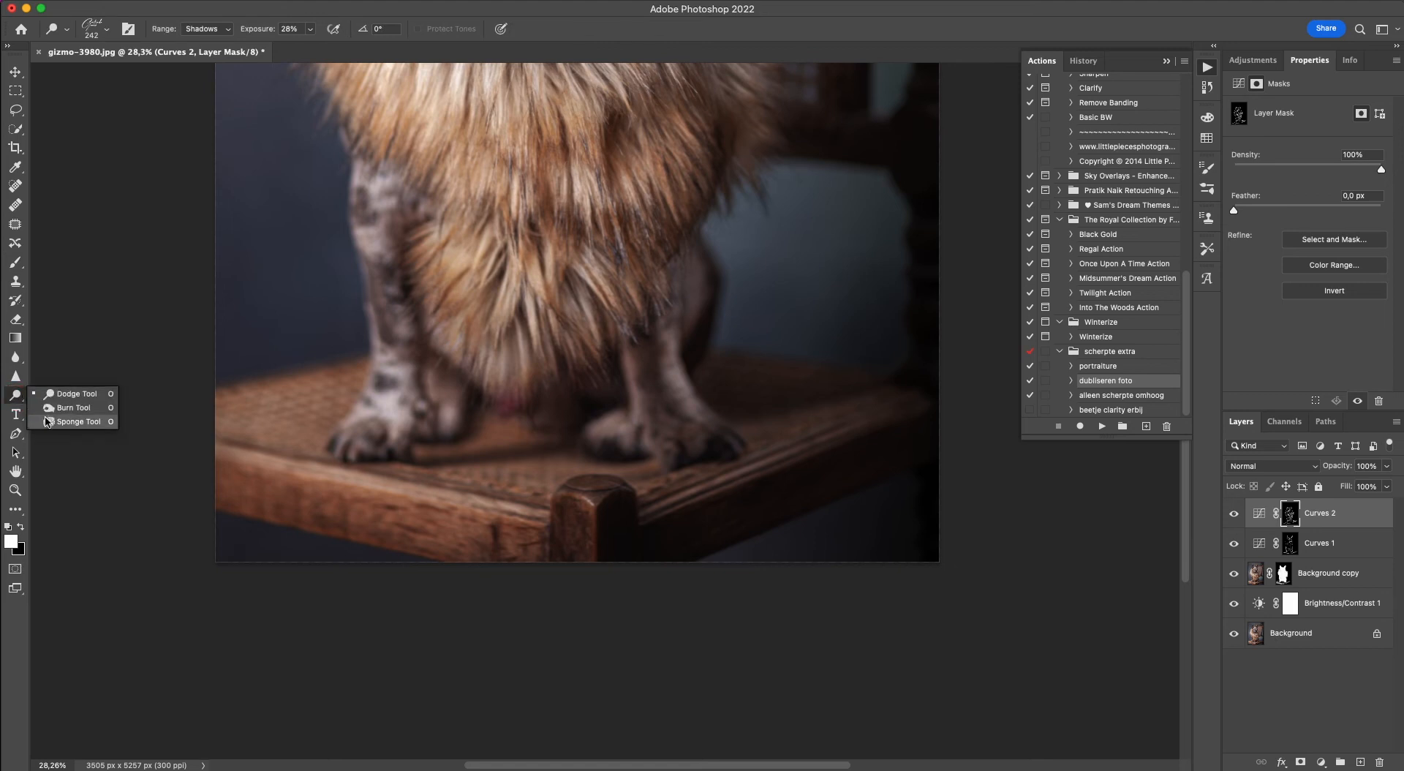
{"action": "left_click", "coordinate": [19, 397]}
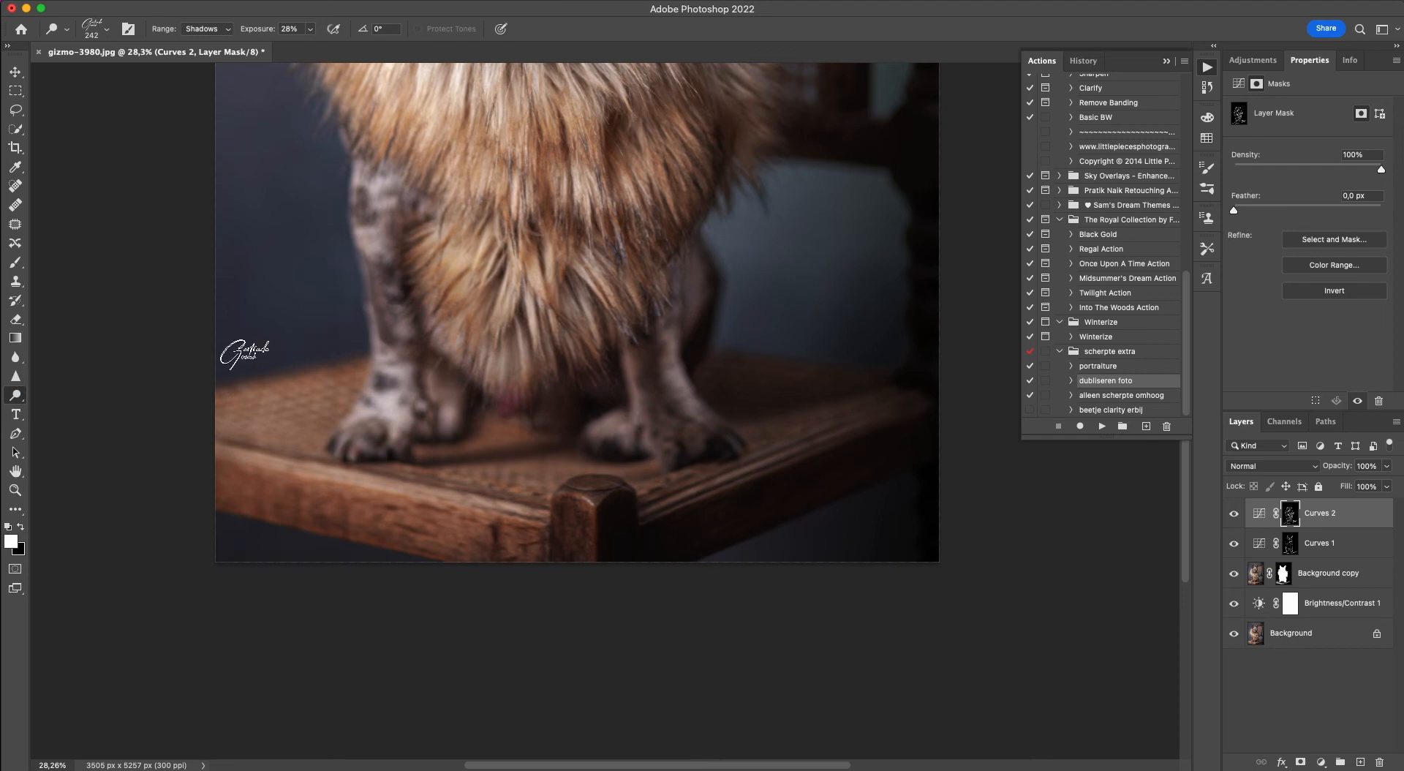
{"action": "left_click", "coordinate": [19, 76]}
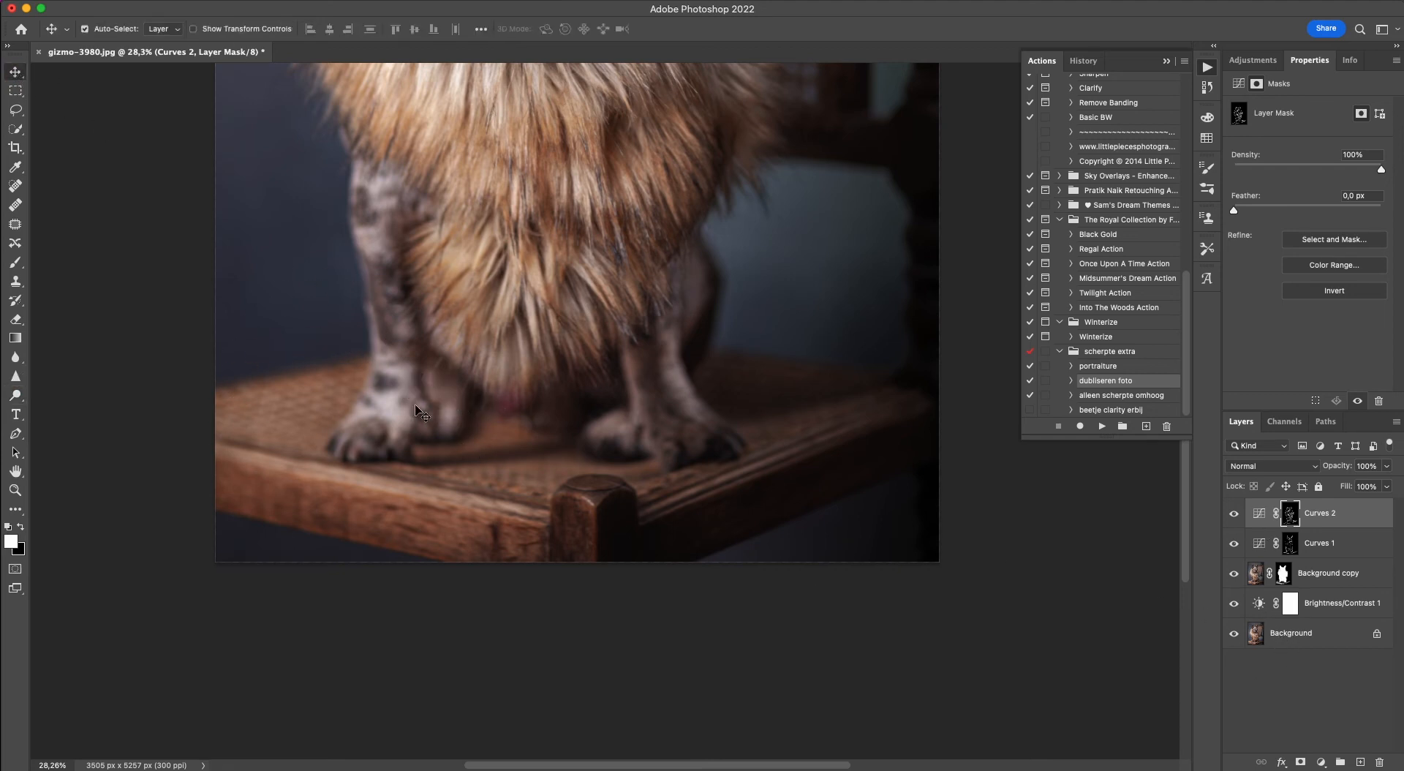
Patch out the small bright speck beside the left-hand eye's inner corner on the Background copy layer.
{"action": "scroll", "coordinate": [415, 408], "scroll_direction": "up", "scroll_amount": 5}
{"action": "scroll", "coordinate": [414, 409], "scroll_direction": "up", "scroll_amount": 10}
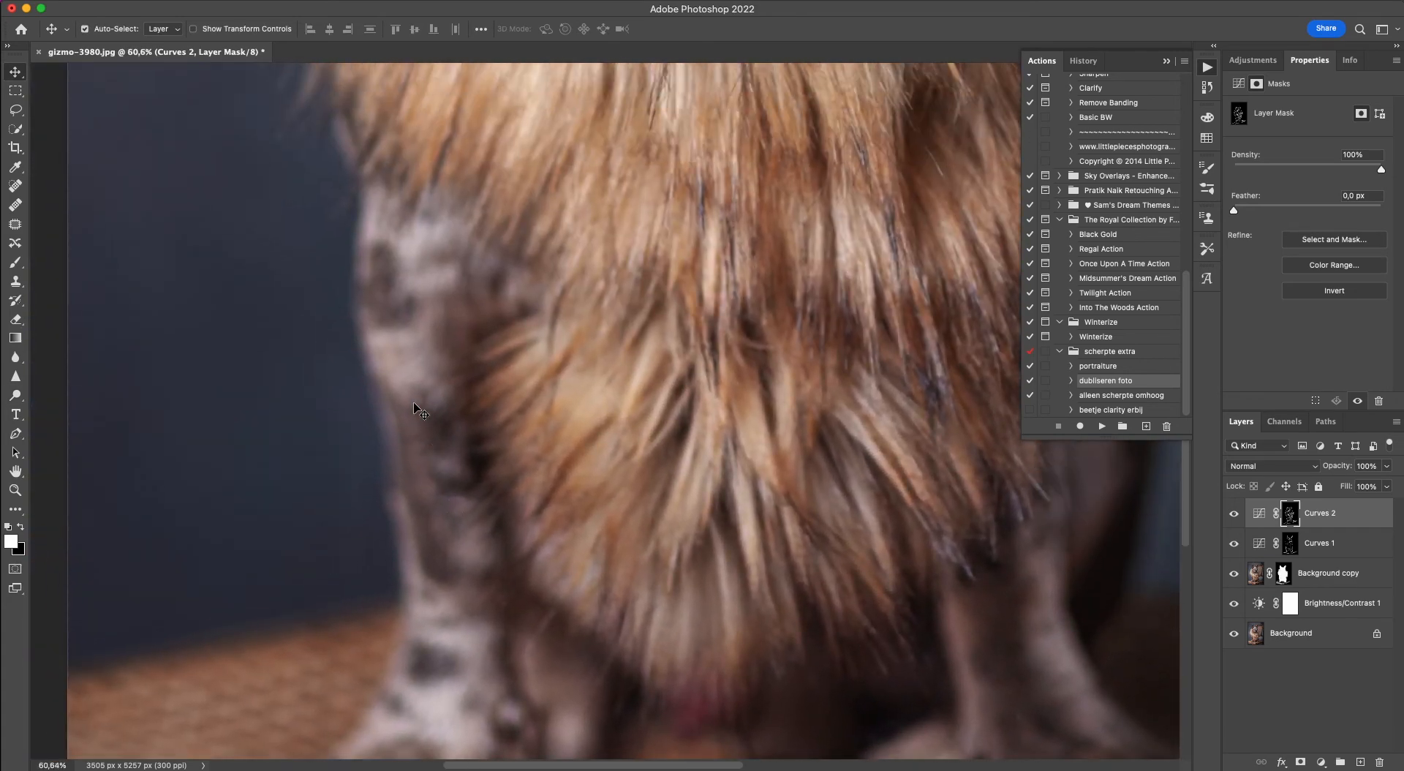
{"action": "scroll", "coordinate": [414, 409], "scroll_direction": "up", "scroll_amount": 8}
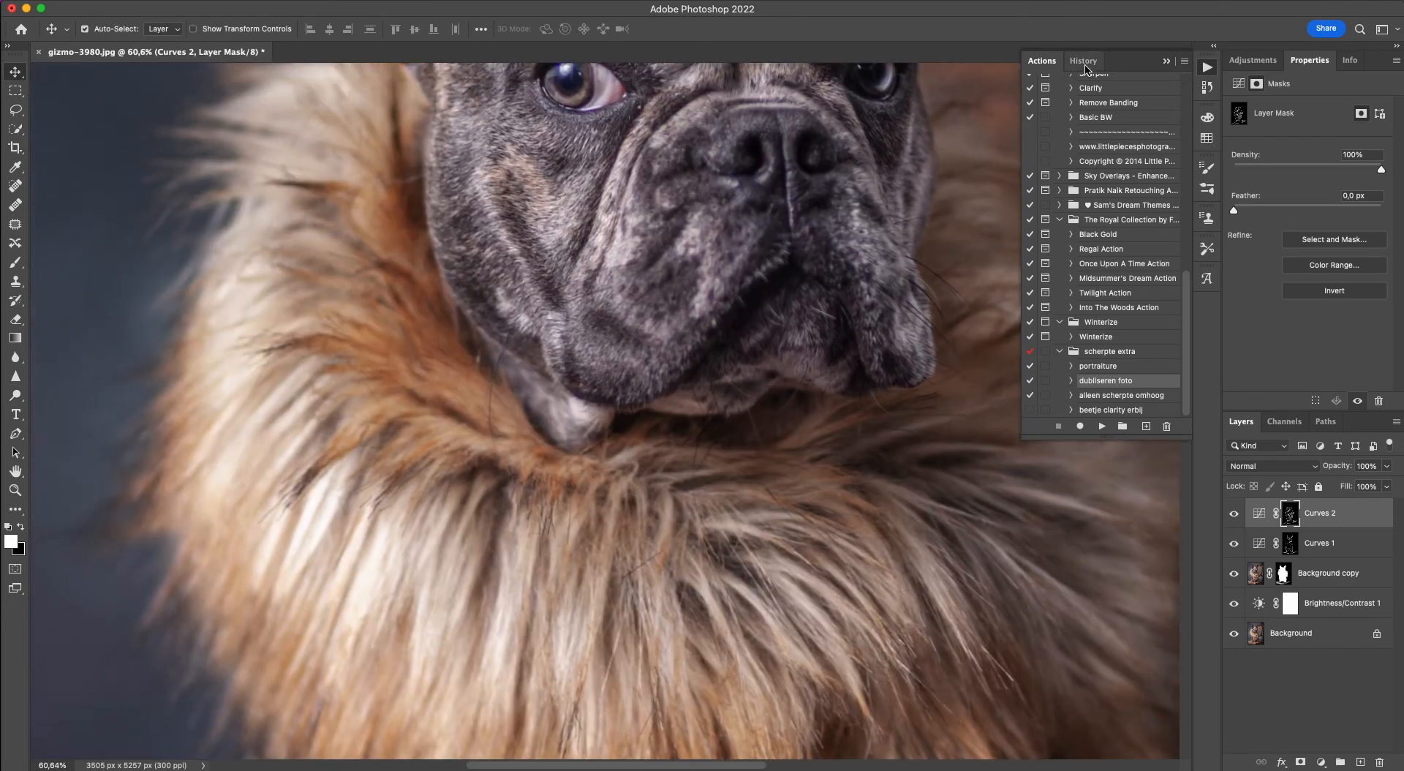
{"action": "scroll", "coordinate": [303, 471], "scroll_direction": "up", "scroll_amount": 6}
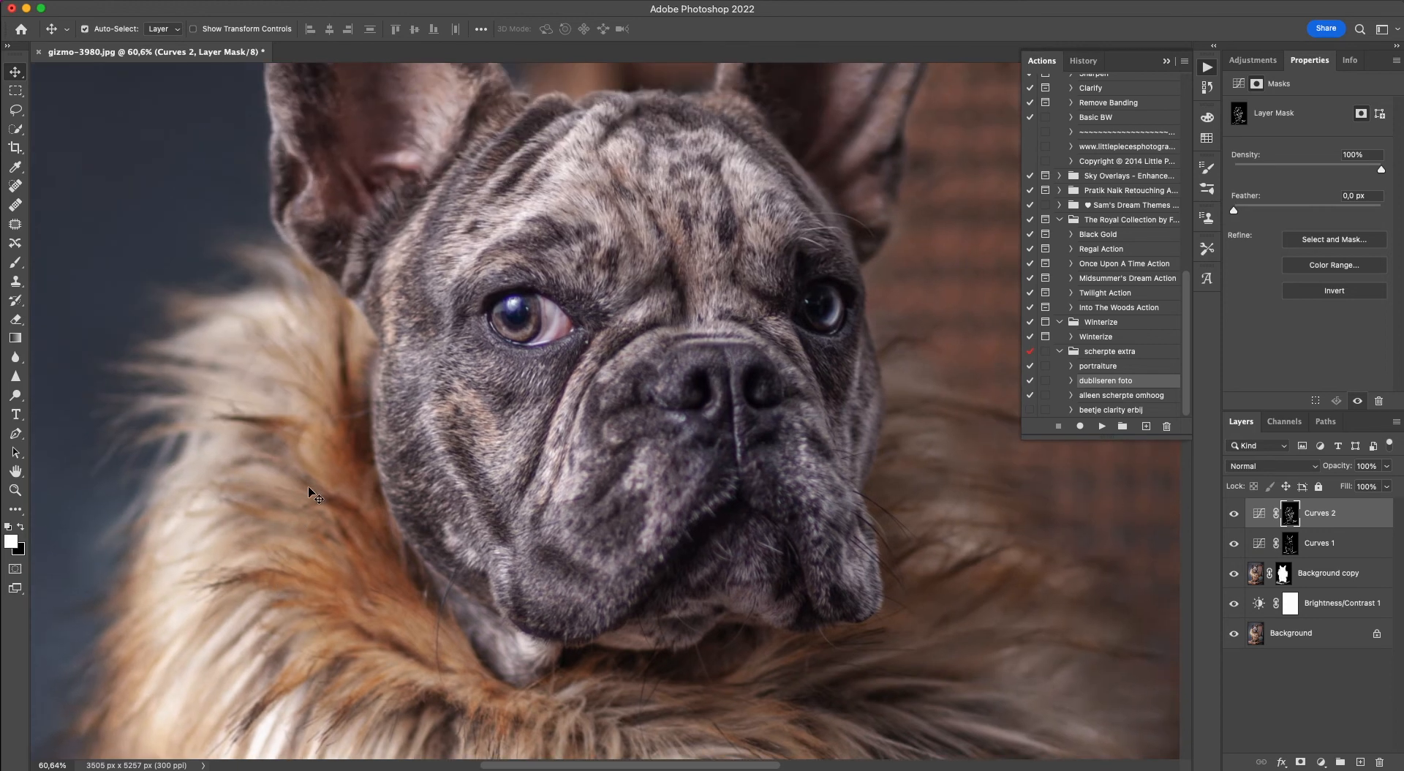
{"action": "scroll", "coordinate": [307, 490], "scroll_direction": "up", "scroll_amount": 4}
{"action": "scroll", "coordinate": [320, 501], "scroll_direction": "up", "scroll_amount": 2}
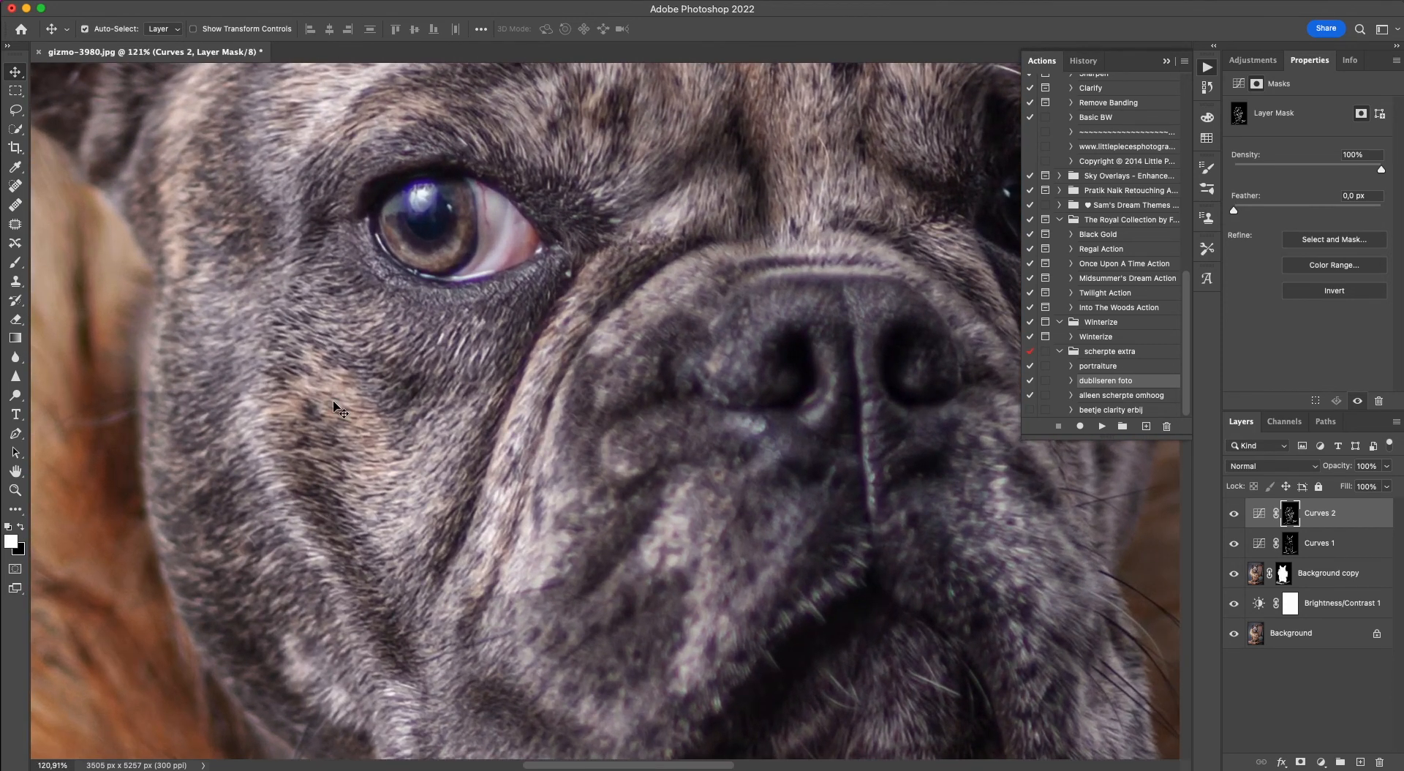
{"action": "left_click", "coordinate": [1251, 581]}
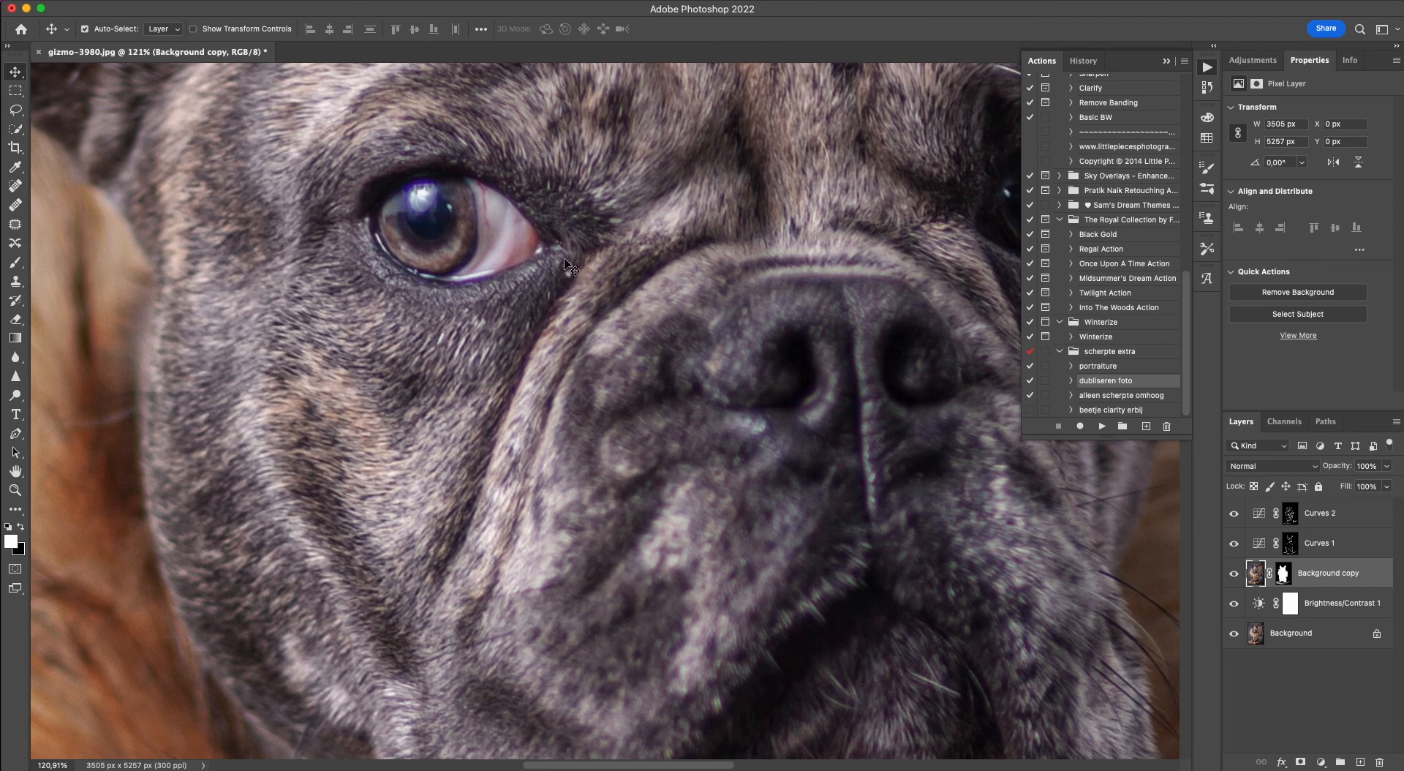
{"action": "key", "text": "j"}
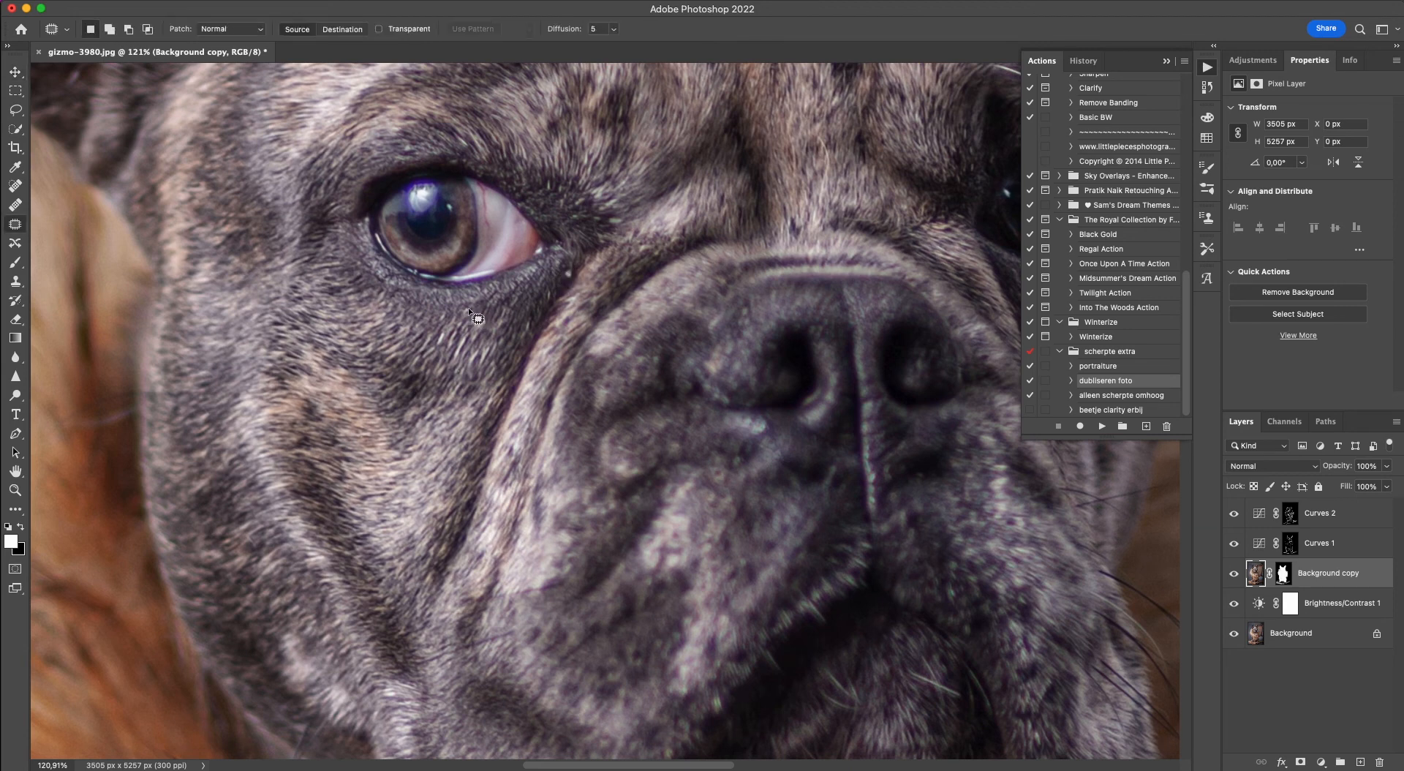
{"action": "left_click", "coordinate": [15, 226]}
{"action": "left_click_drag", "start_coordinate": [560, 264], "coordinate": [559, 278]}
{"action": "mouse_move", "coordinate": [566, 277]}
{"action": "left_mouse_down"}
{"action": "mouse_move", "coordinate": [546, 298]}
{"action": "mouse_move", "coordinate": [561, 276]}
{"action": "left_mouse_up"}
{"action": "key", "text": "super+d"}
{"action": "mouse_move", "coordinate": [559, 280]}
{"action": "left_mouse_down"}
{"action": "mouse_move", "coordinate": [541, 294]}
{"action": "mouse_move", "coordinate": [564, 277]}
{"action": "left_mouse_up"}
{"action": "key", "text": "super+d"}
{"action": "left_click_drag", "start_coordinate": [563, 278], "coordinate": [551, 289]}
{"action": "key", "text": "super+d"}
Flatten all the layers into a single Background layer.
{"action": "scroll", "coordinate": [263, 443], "scroll_direction": "right", "scroll_amount": 8}
{"action": "scroll", "coordinate": [264, 443], "scroll_direction": "up", "scroll_amount": 3}
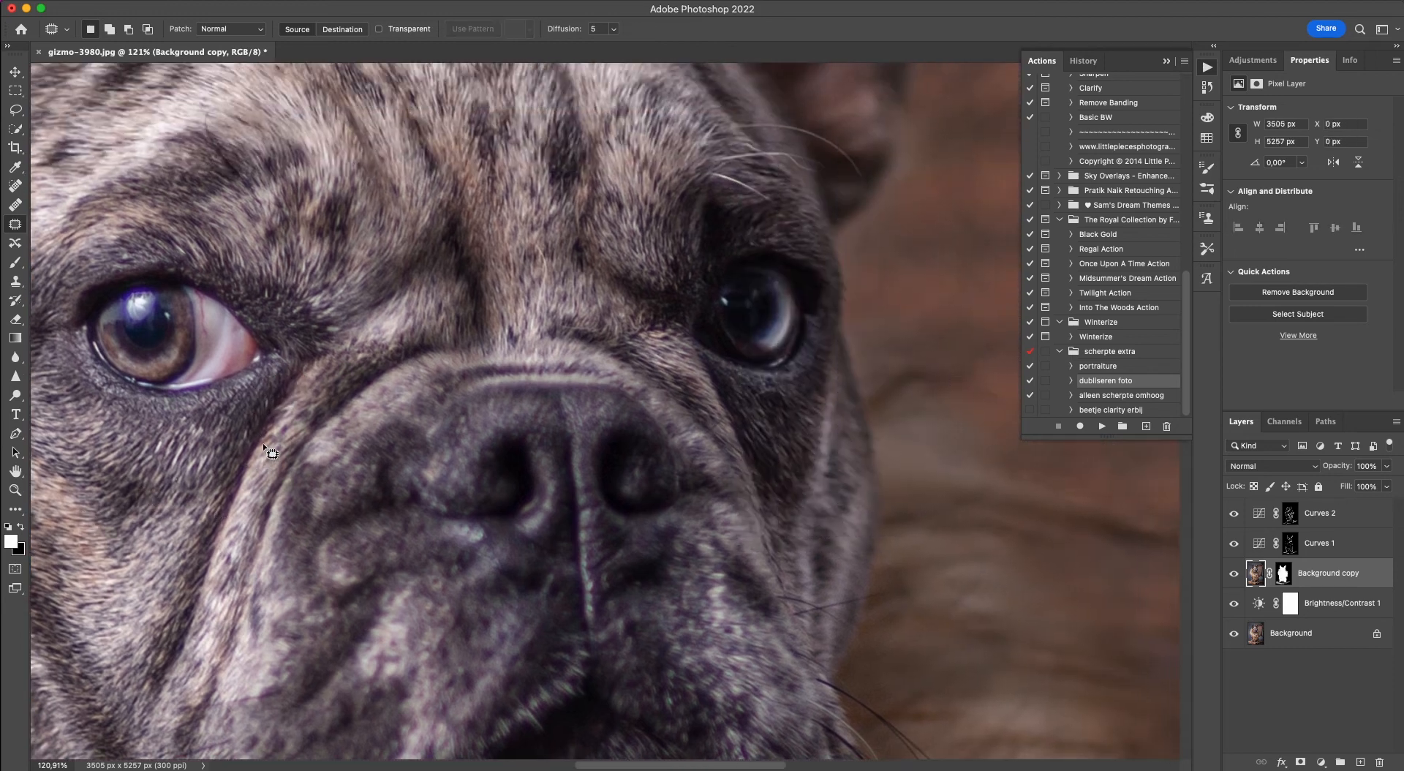
{"action": "scroll", "coordinate": [262, 442], "scroll_direction": "right", "scroll_amount": 1}
{"action": "scroll", "coordinate": [262, 442], "scroll_direction": "up", "scroll_amount": 1}
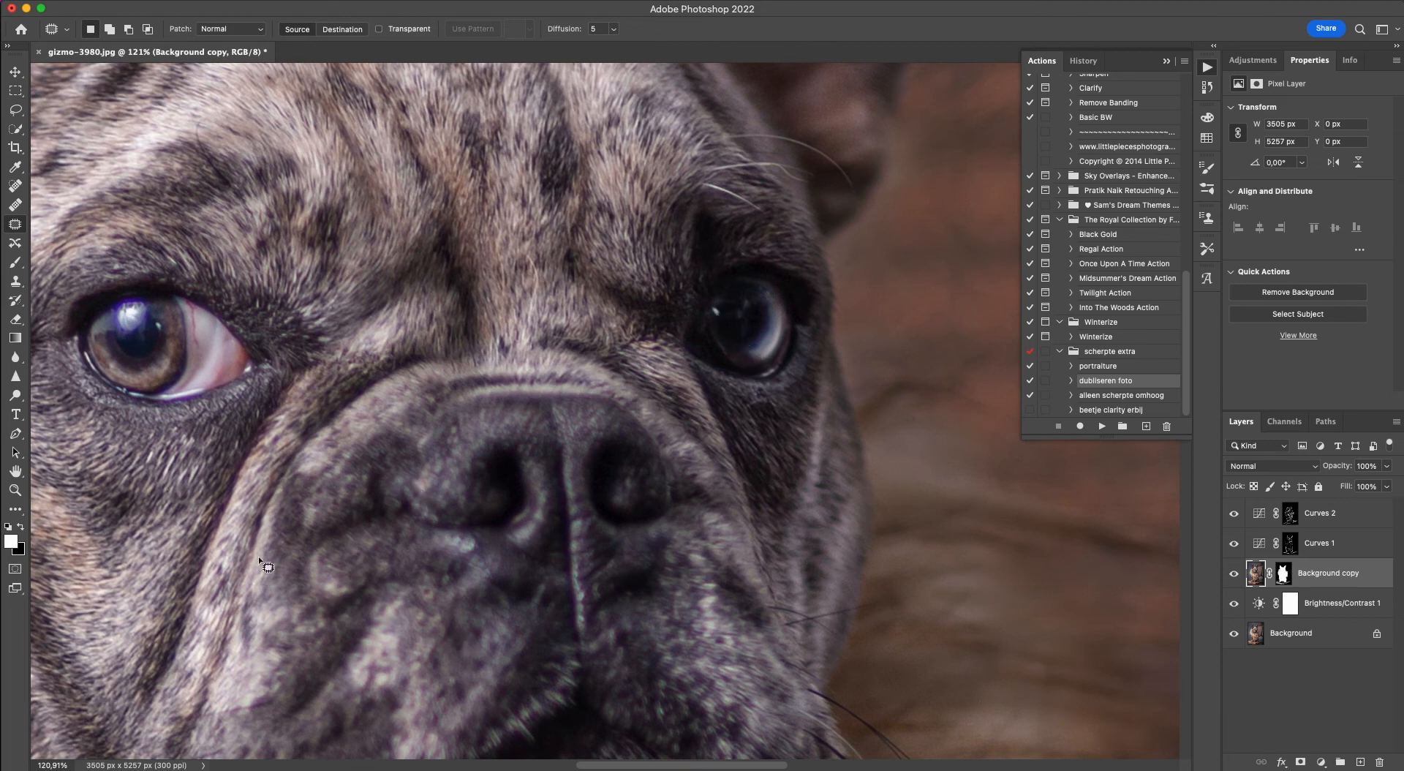
{"action": "scroll", "coordinate": [395, 509], "scroll_direction": "down", "scroll_amount": 10}
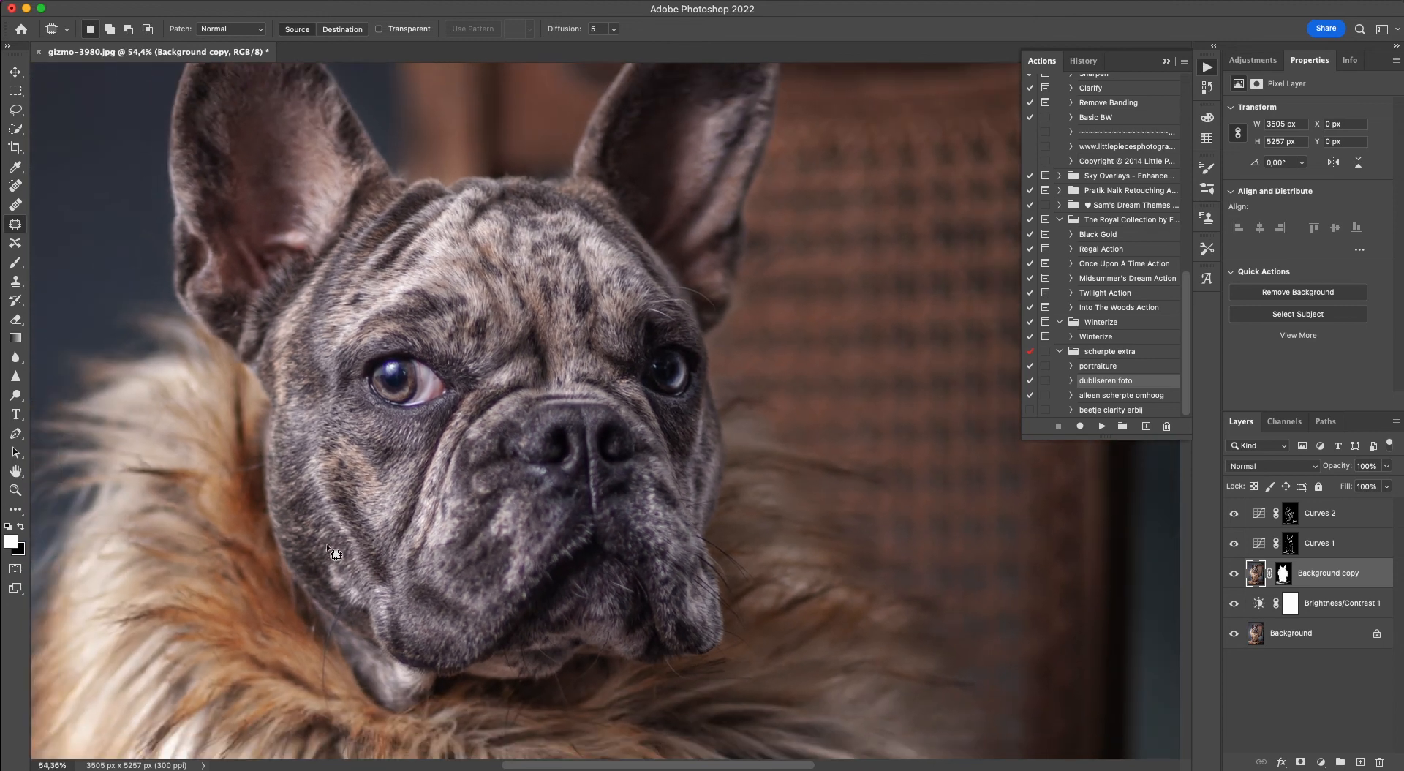
{"action": "scroll", "coordinate": [319, 552], "scroll_direction": "down", "scroll_amount": 3}
{"action": "scroll", "coordinate": [351, 563], "scroll_direction": "down", "scroll_amount": 10}
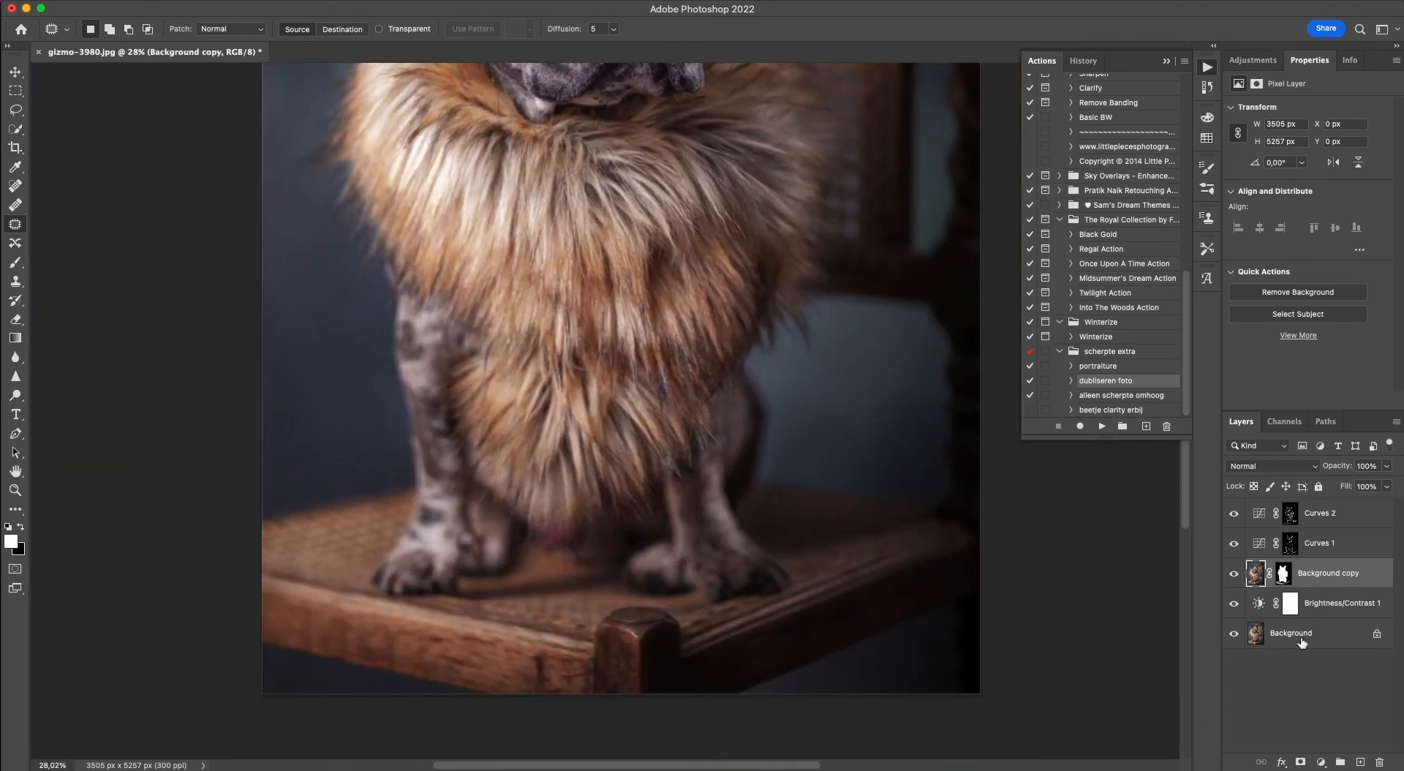
{"action": "right_click", "coordinate": [1301, 641]}
{"action": "left_click", "coordinate": [1197, 721]}
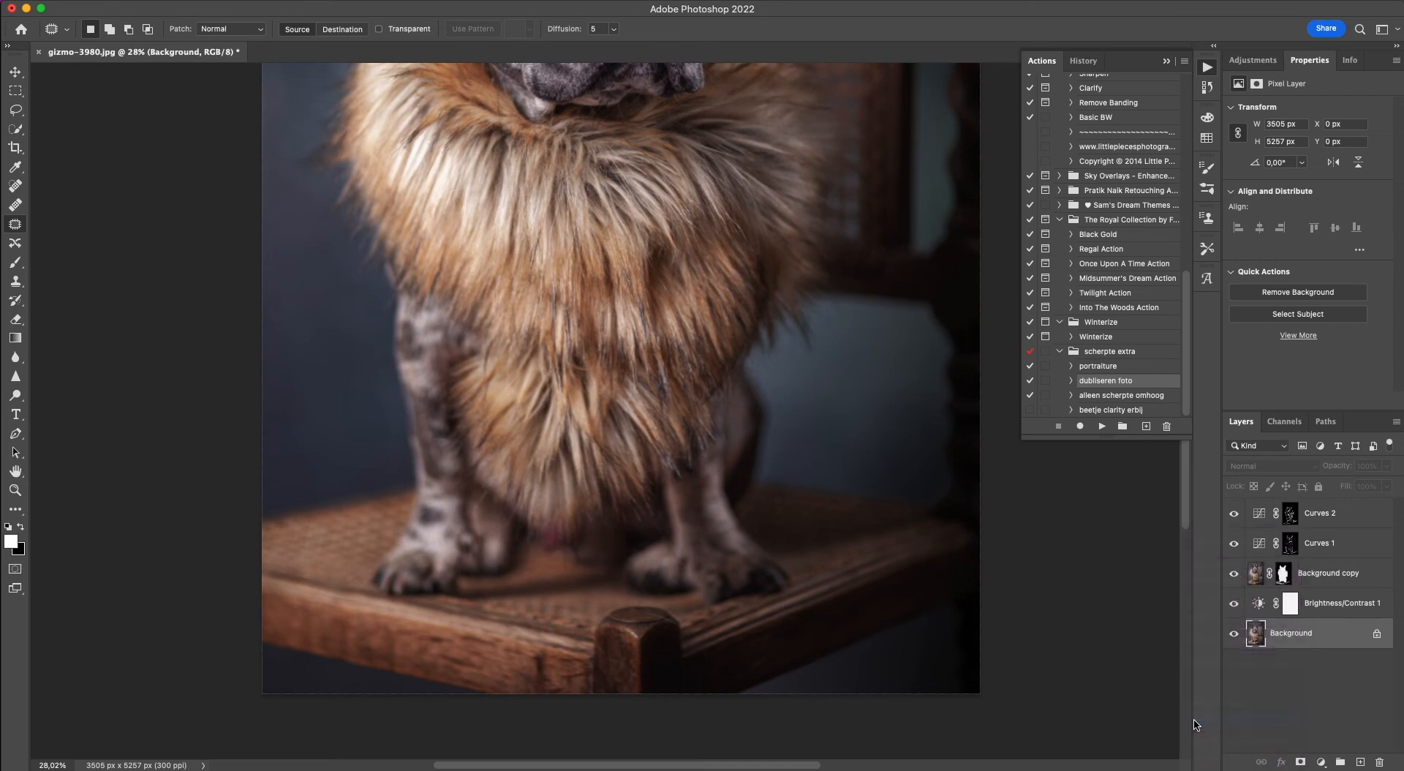
{"action": "scroll", "coordinate": [505, 526], "scroll_direction": "up", "scroll_amount": 5}
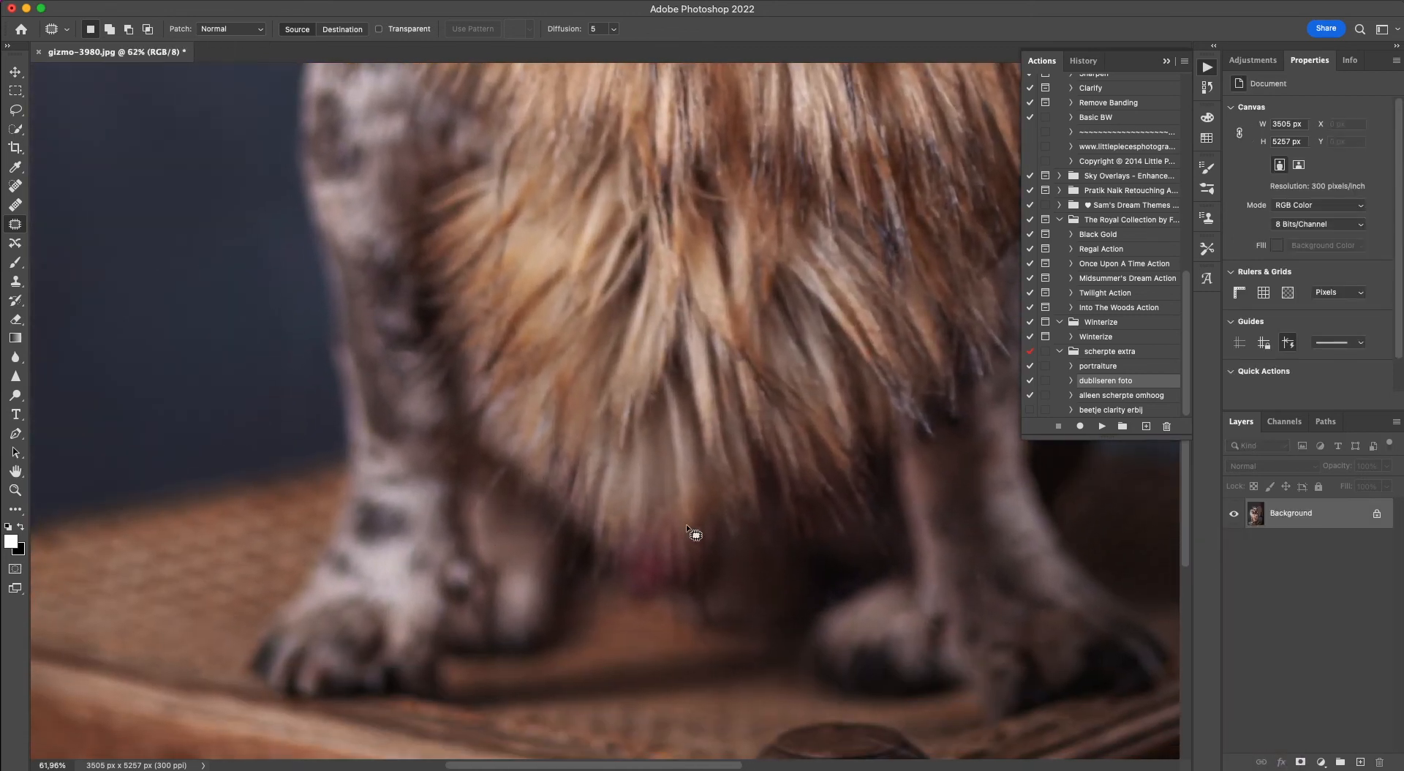
Patch out the pinkish spot below the fur between the dog's front legs with darker surrounding texture.
{"action": "mouse_move", "coordinate": [680, 508]}
{"action": "left_mouse_down"}
{"action": "mouse_move", "coordinate": [617, 571]}
{"action": "mouse_move", "coordinate": [641, 512]}
{"action": "left_mouse_up"}
{"action": "mouse_move", "coordinate": [655, 585]}
{"action": "left_mouse_down"}
{"action": "mouse_move", "coordinate": [577, 536]}
{"action": "mouse_move", "coordinate": [563, 550]}
{"action": "left_mouse_up"}
{"action": "key", "text": "ctrl+d"}
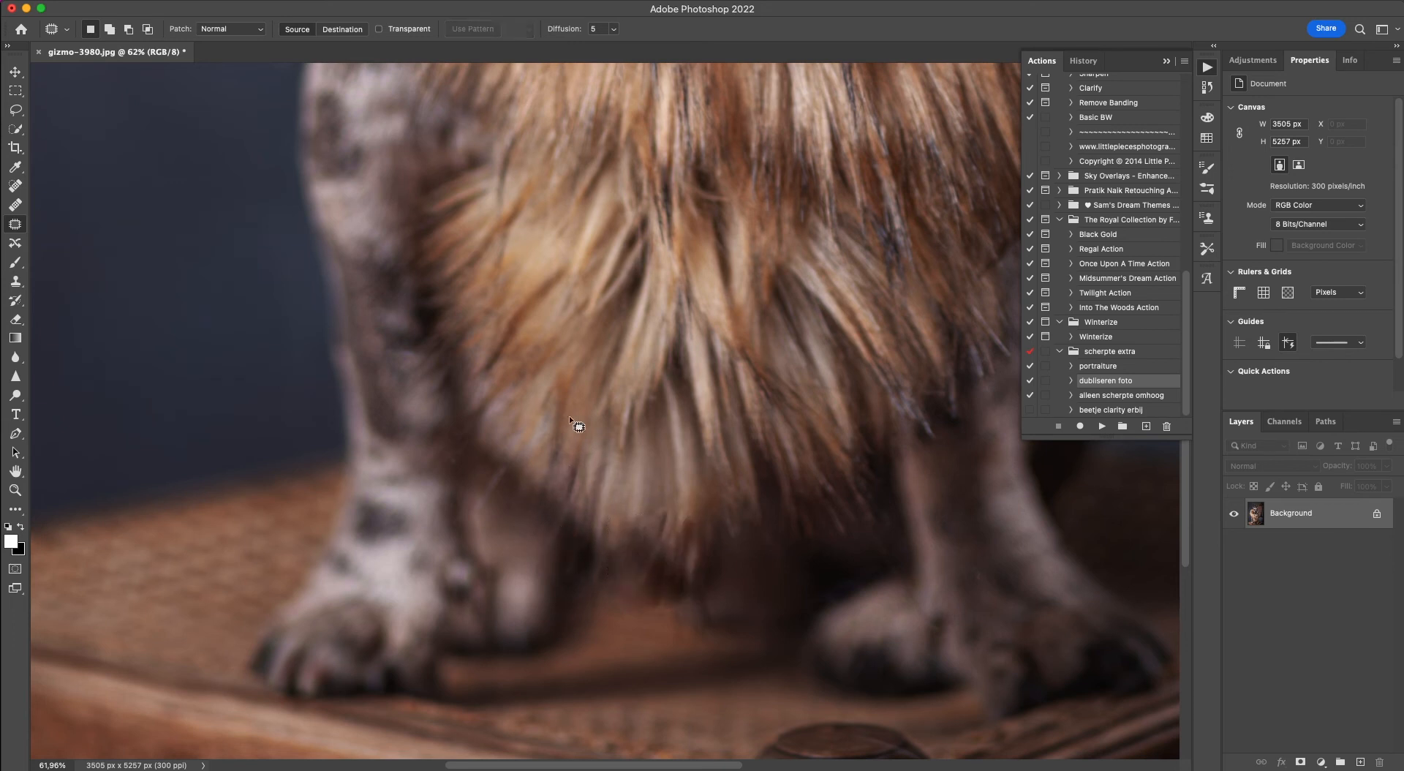
Patch the remaining stray patches around the fur collar's lowest tip between the front legs.
{"action": "mouse_move", "coordinate": [662, 488]}
{"action": "left_mouse_down"}
{"action": "mouse_move", "coordinate": [706, 550]}
{"action": "mouse_move", "coordinate": [630, 510]}
{"action": "left_mouse_up"}
{"action": "mouse_move", "coordinate": [647, 527]}
{"action": "left_mouse_down"}
{"action": "mouse_move", "coordinate": [632, 466]}
{"action": "mouse_move", "coordinate": [701, 490]}
{"action": "mouse_move", "coordinate": [633, 468]}
{"action": "left_mouse_up"}
{"action": "key", "text": "ctrl+d"}
{"action": "mouse_move", "coordinate": [647, 491]}
{"action": "left_mouse_down"}
{"action": "mouse_move", "coordinate": [627, 466]}
{"action": "mouse_move", "coordinate": [641, 508]}
{"action": "mouse_move", "coordinate": [646, 483]}
{"action": "mouse_move", "coordinate": [636, 508]}
{"action": "mouse_move", "coordinate": [666, 454]}
{"action": "mouse_move", "coordinate": [675, 474]}
{"action": "left_mouse_up"}
{"action": "key", "text": "super+d"}
{"action": "key", "text": "super+d"}
{"action": "key", "text": "super+d"}
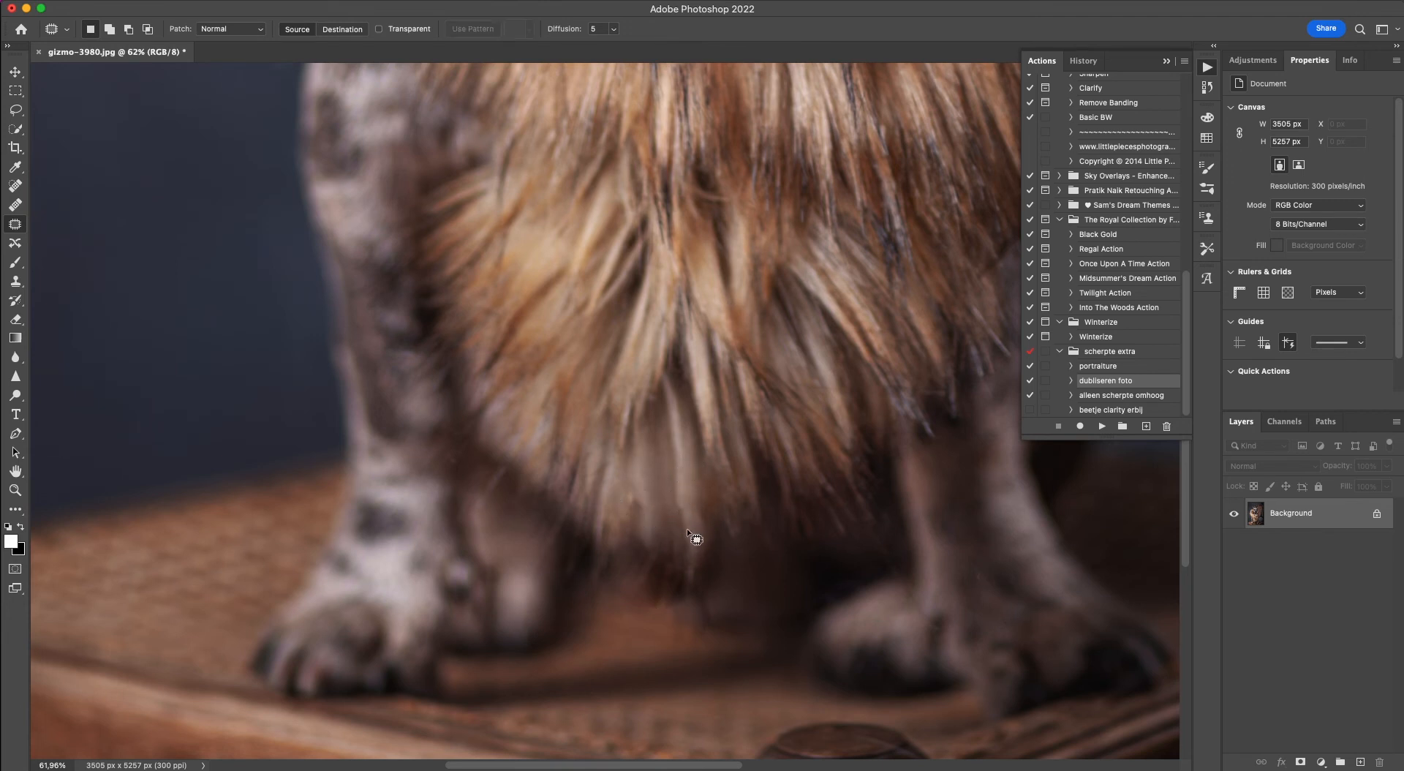
{"action": "mouse_move", "coordinate": [685, 535]}
{"action": "left_mouse_down"}
{"action": "mouse_move", "coordinate": [677, 529]}
{"action": "mouse_move", "coordinate": [645, 477]}
{"action": "left_mouse_up"}
{"action": "key", "text": "super+d"}
{"action": "key", "text": "super+d"}
{"action": "scroll", "coordinate": [534, 528], "scroll_direction": "down", "scroll_amount": 5}
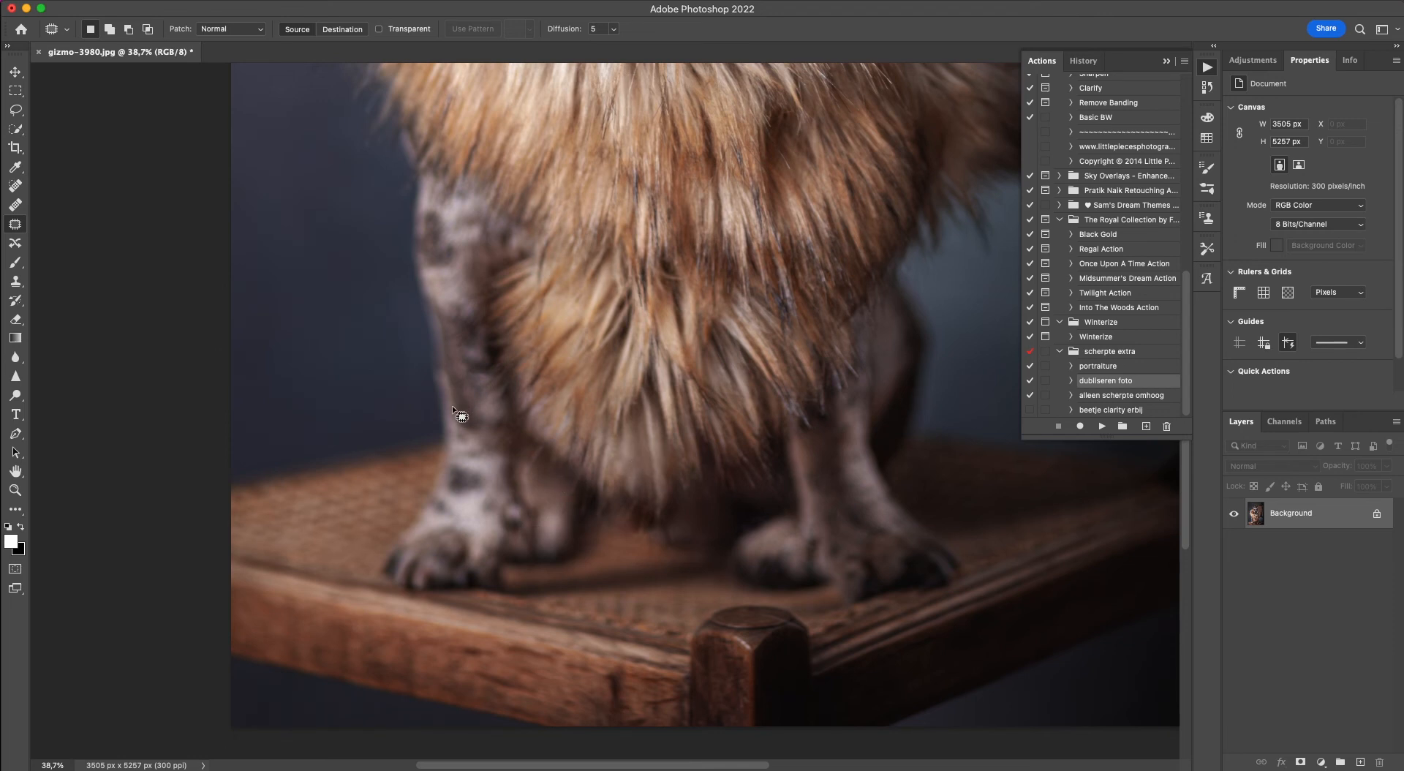
{"action": "scroll", "coordinate": [441, 409], "scroll_direction": "up", "scroll_amount": 3}
{"action": "scroll", "coordinate": [441, 409], "scroll_direction": "down", "scroll_amount": 5}
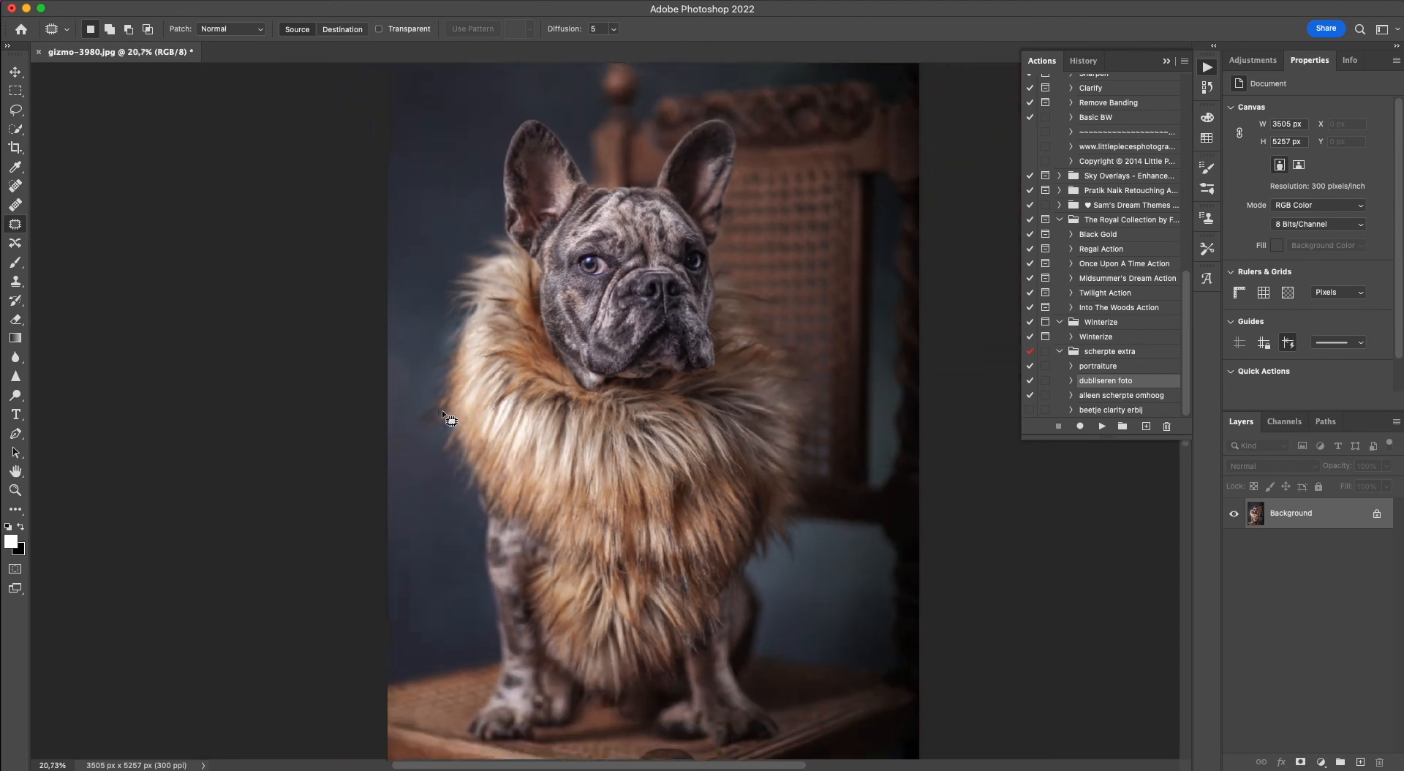
{"action": "scroll", "coordinate": [442, 410], "scroll_direction": "down", "scroll_amount": 2}
{"action": "left_click", "coordinate": [16, 72]}
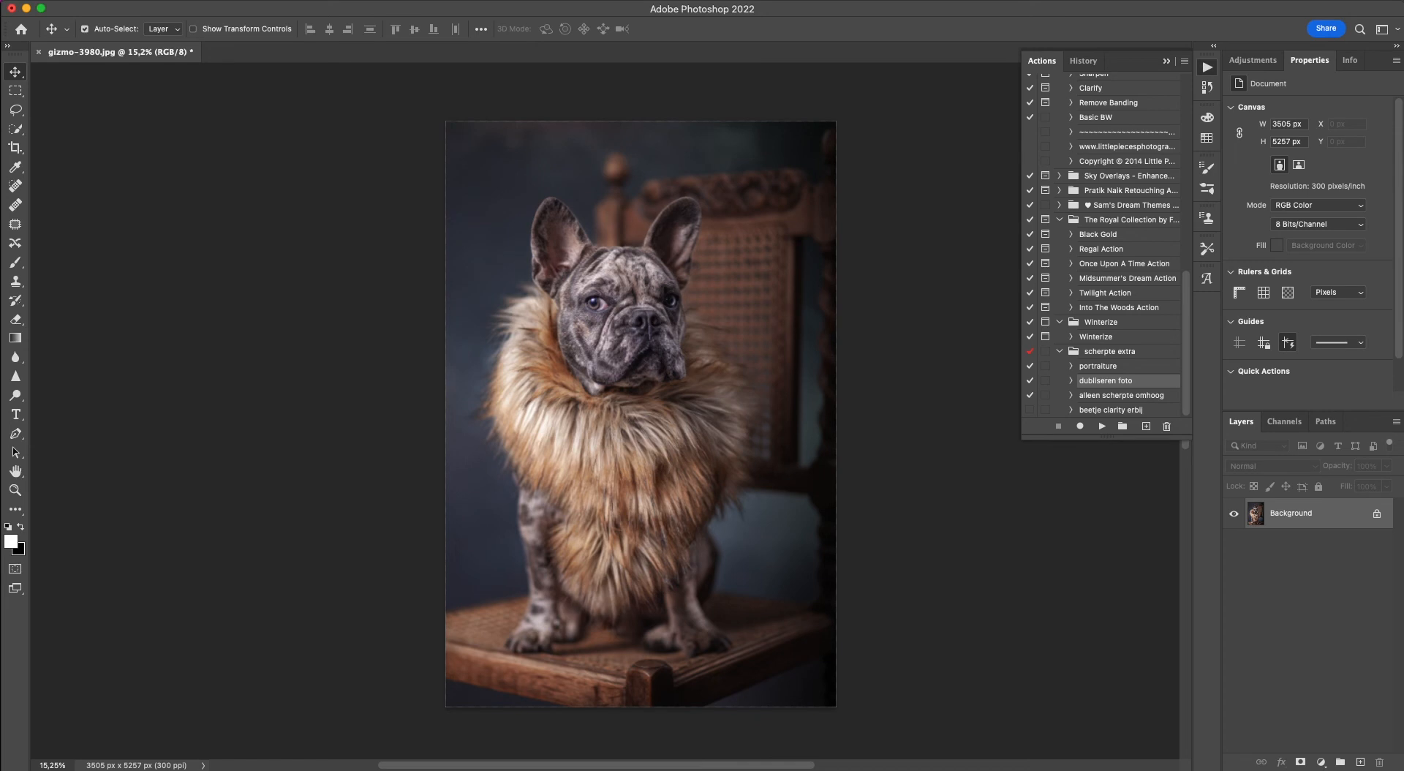
{"action": "left_click", "coordinate": [335, 0]}
{"action": "left_click", "coordinate": [349, 100]}
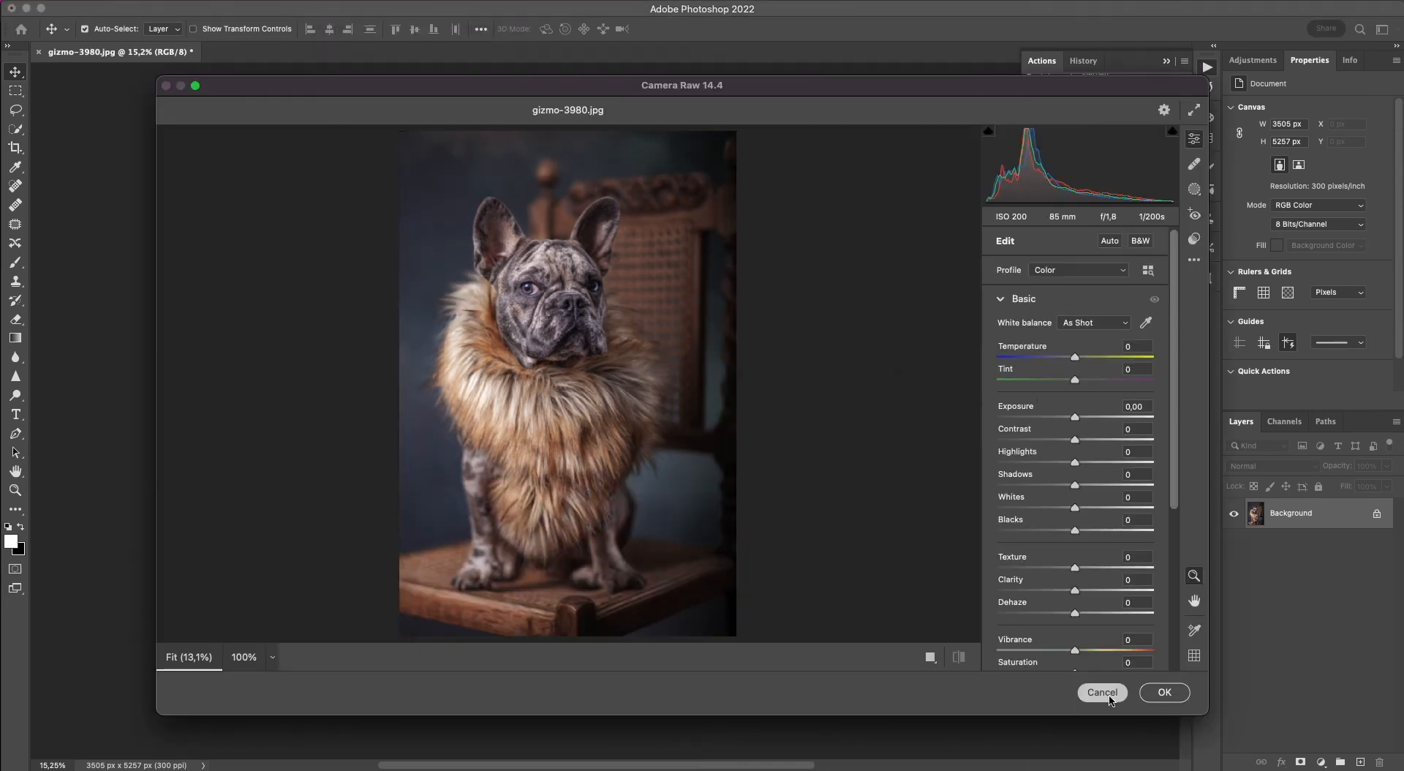
{"action": "left_click", "coordinate": [1102, 695]}
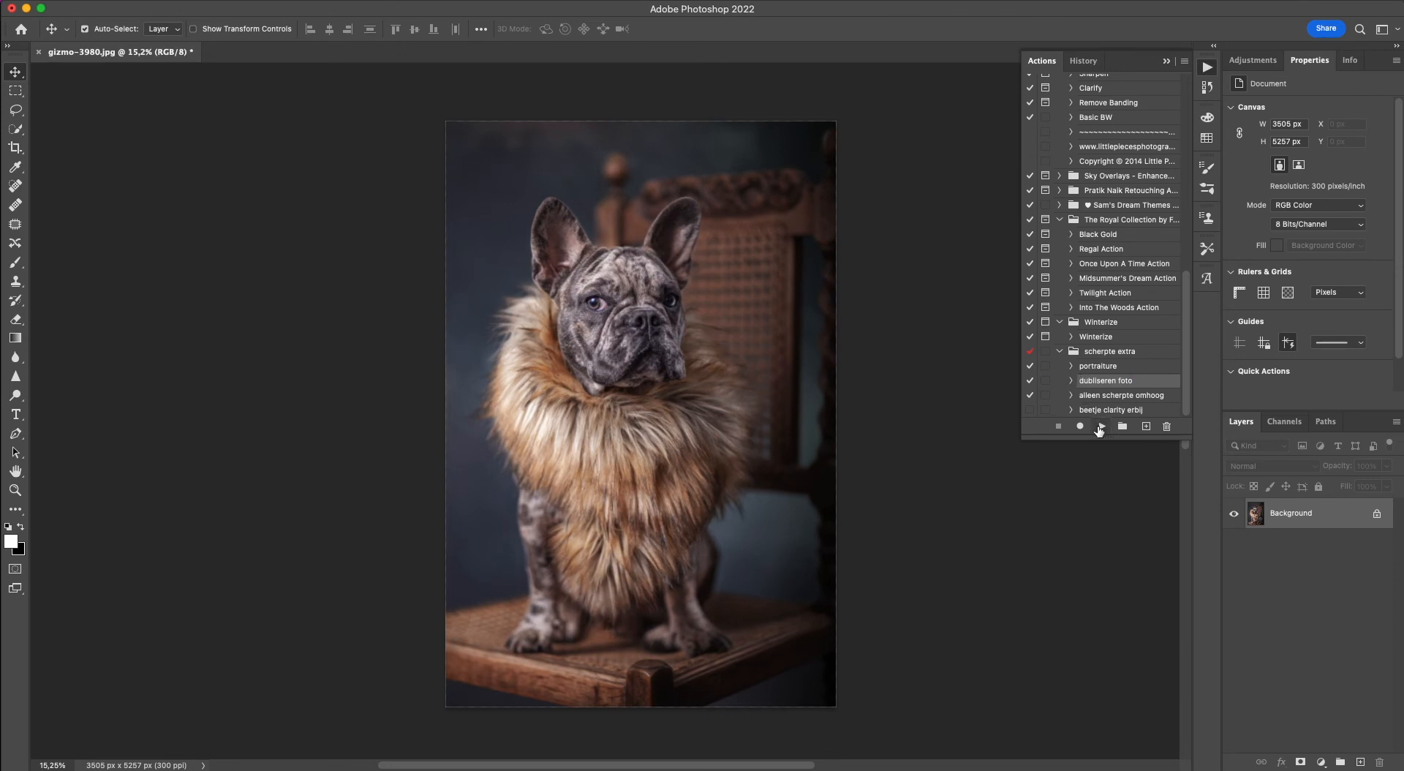
Duplicate the Background layer with the dubliseren foto action and set Clarity to +54 on the copy in the Camera Raw Filter.
{"action": "left_click", "coordinate": [1100, 426]}
{"action": "left_click", "coordinate": [282, 4]}
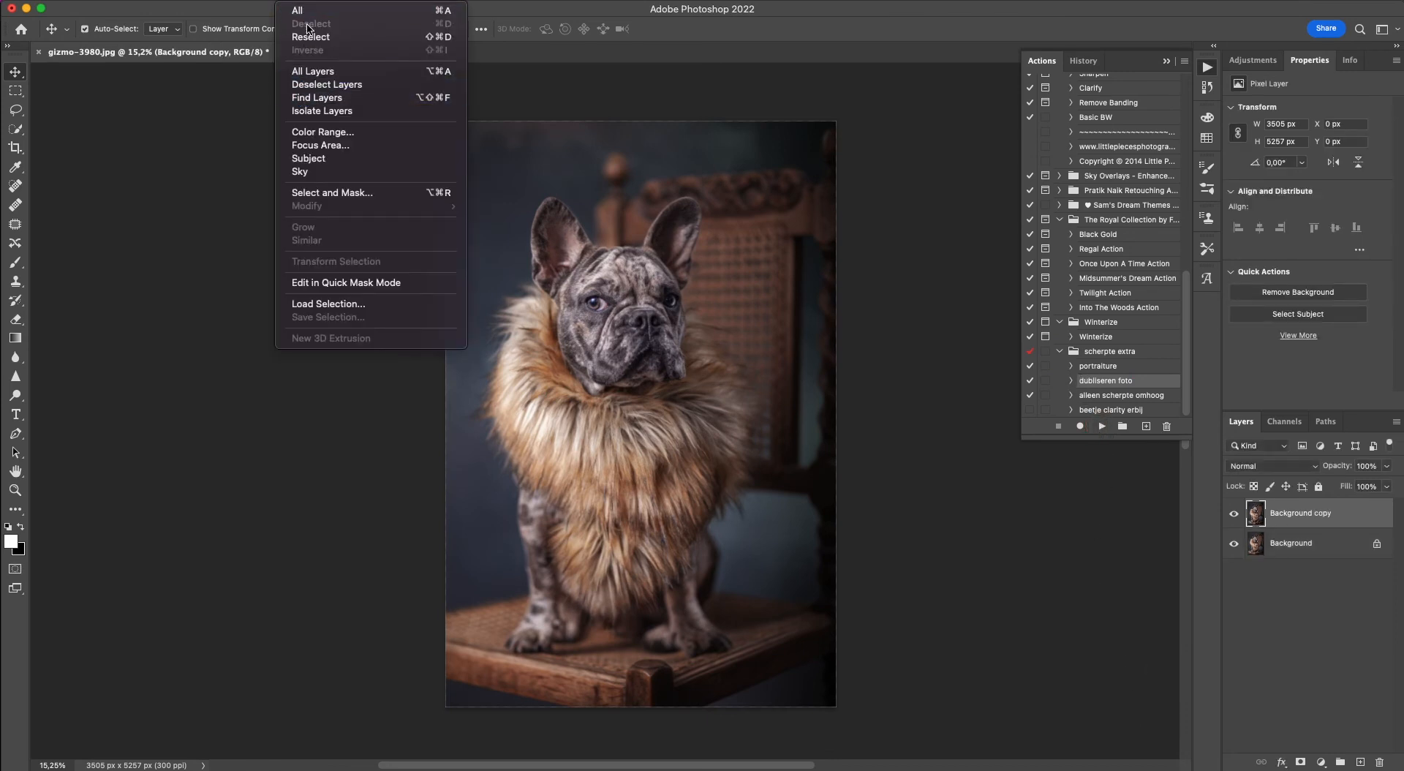
{"action": "mouse_move", "coordinate": [336, 3]}
{"action": "left_click", "coordinate": [351, 100]}
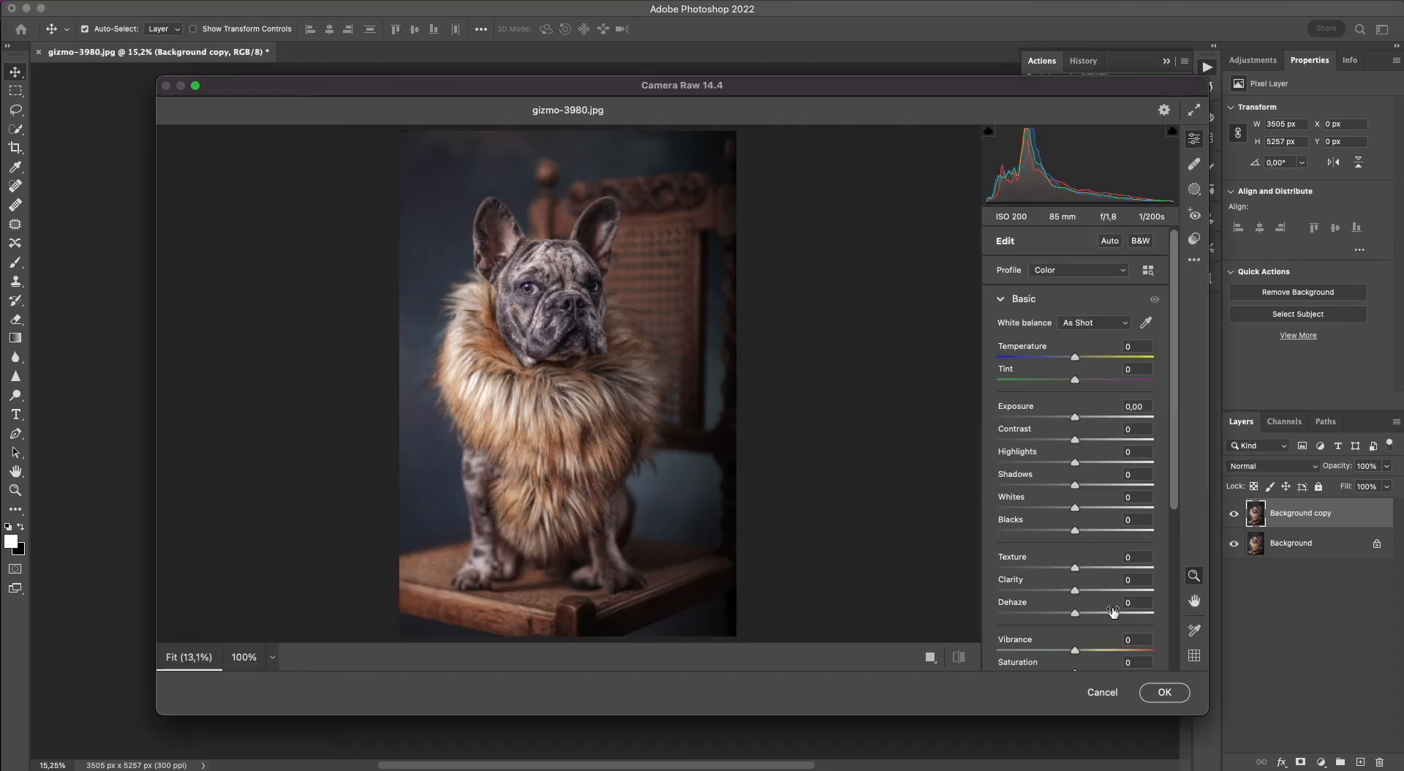
{"action": "left_click_drag", "start_coordinate": [1106, 594], "coordinate": [1116, 600]}
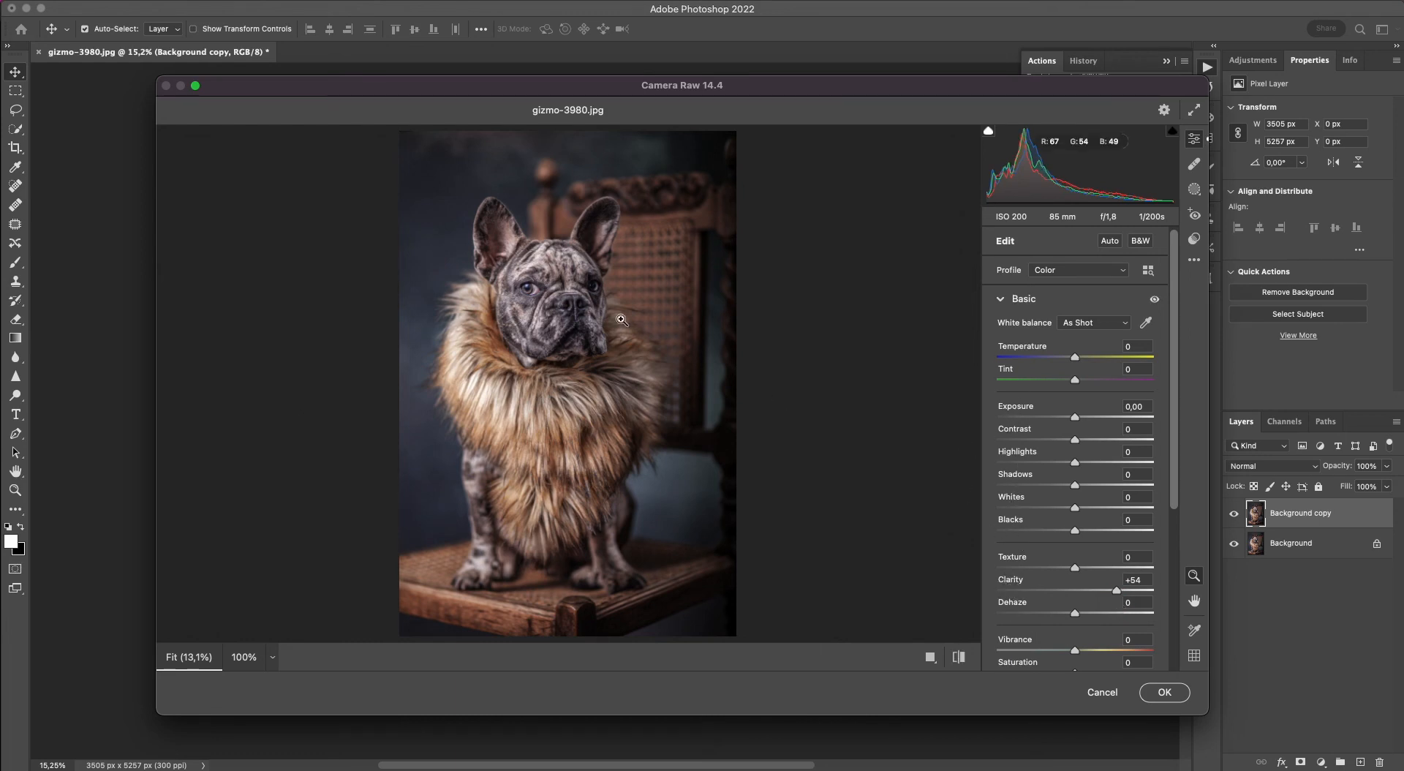
Examine the effect of the Clarity setting on the dog's eyes, muzzle, forehead and ears at 100% in the Camera Raw preview.
{"action": "left_click", "coordinate": [534, 285]}
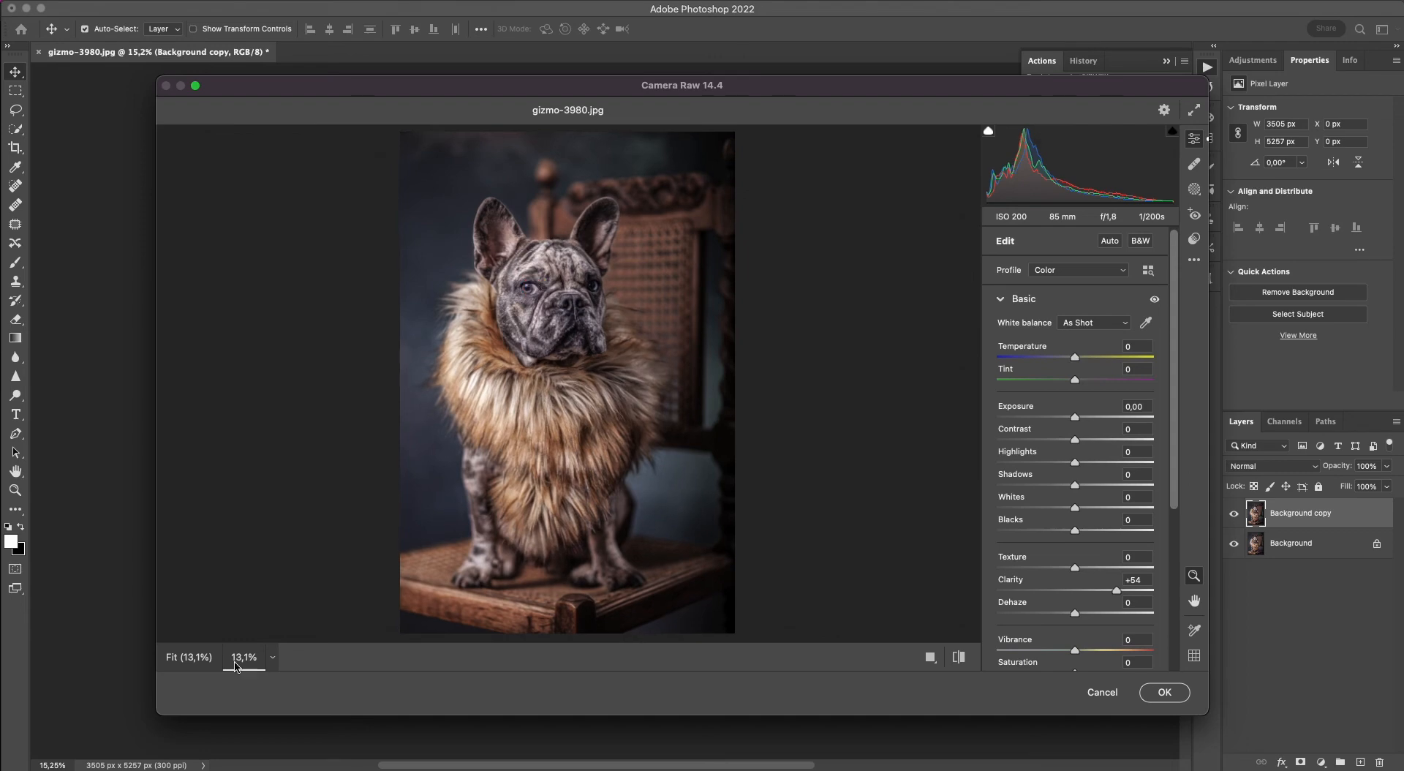
{"action": "left_click", "coordinate": [269, 657]}
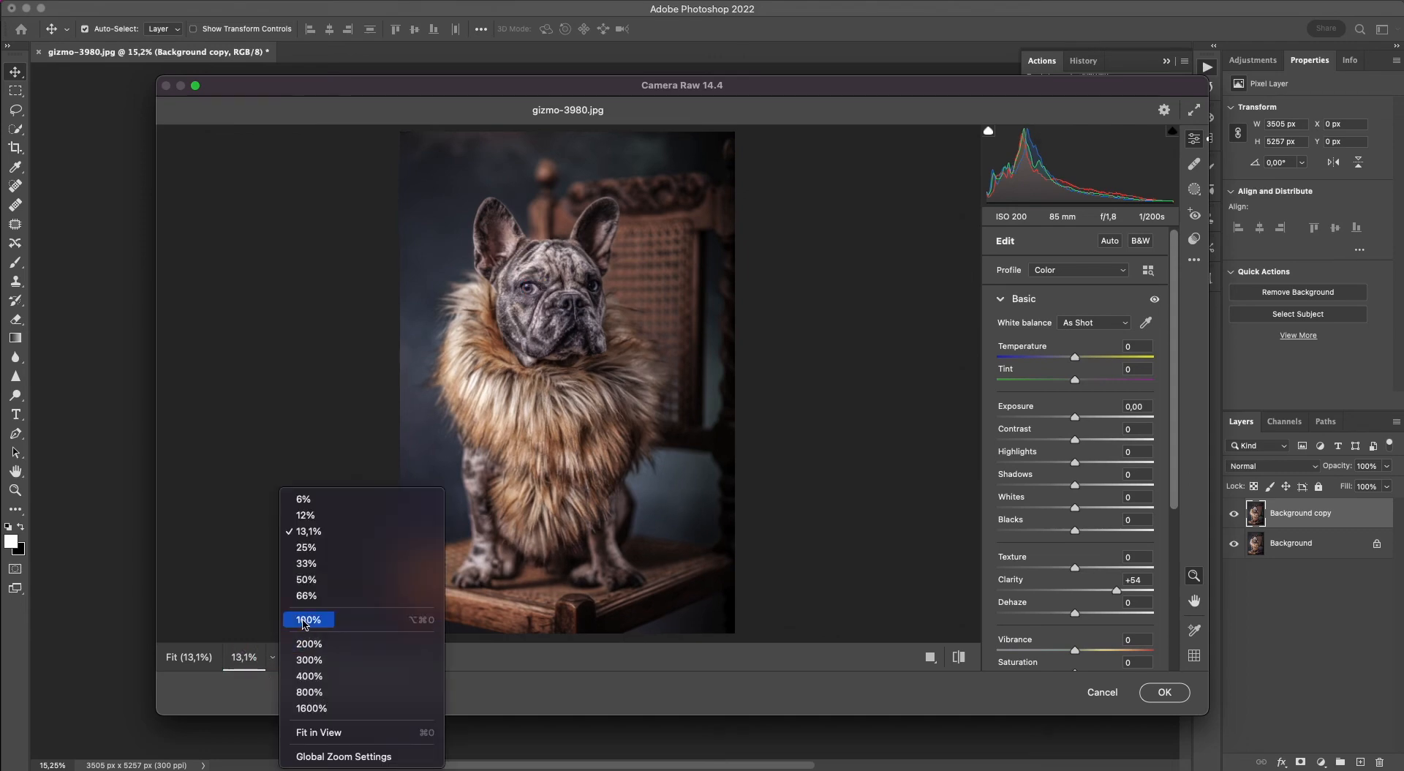
{"action": "left_click", "coordinate": [315, 621]}
{"action": "scroll", "coordinate": [468, 255], "scroll_direction": "up", "scroll_amount": 10}
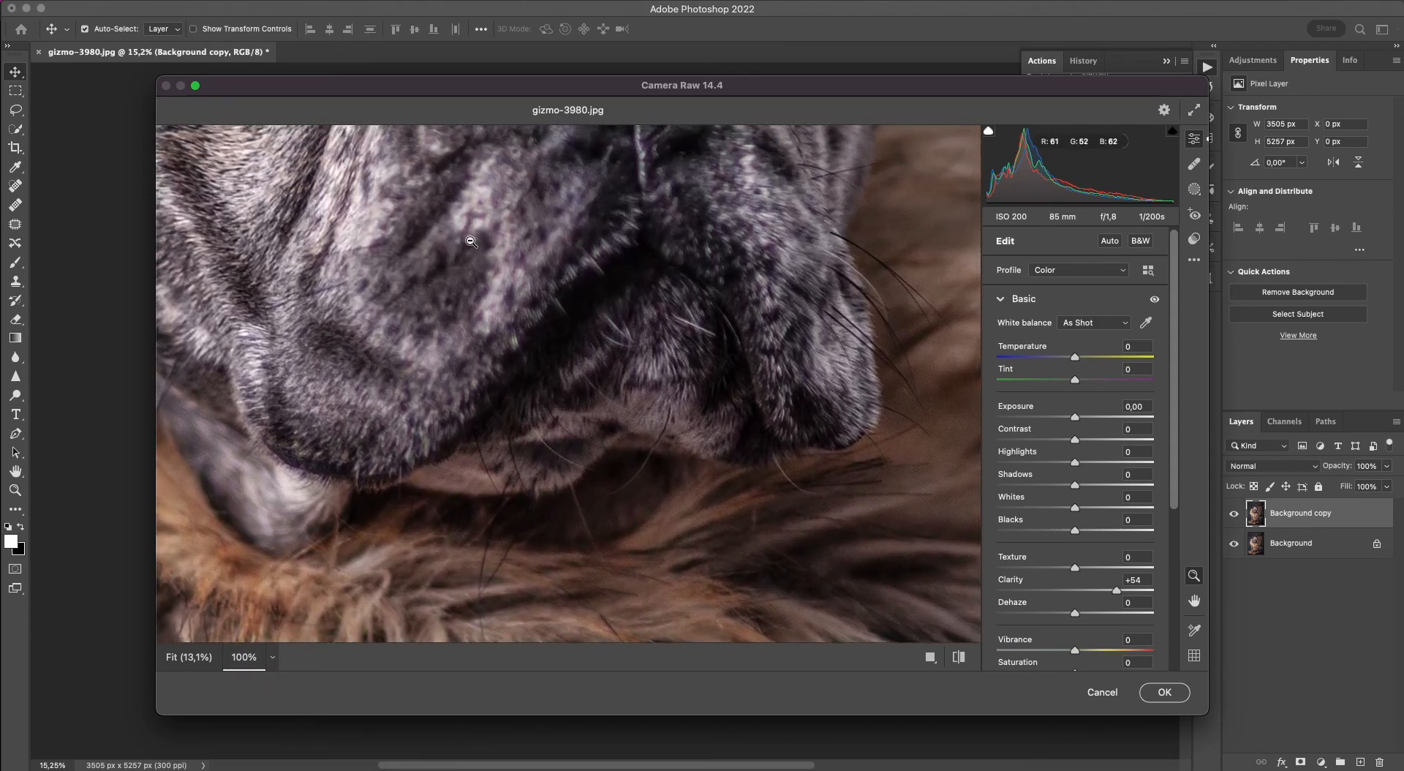
{"action": "scroll", "coordinate": [471, 252], "scroll_direction": "up", "scroll_amount": 5}
{"action": "scroll", "coordinate": [471, 252], "scroll_direction": "left", "scroll_amount": 5}
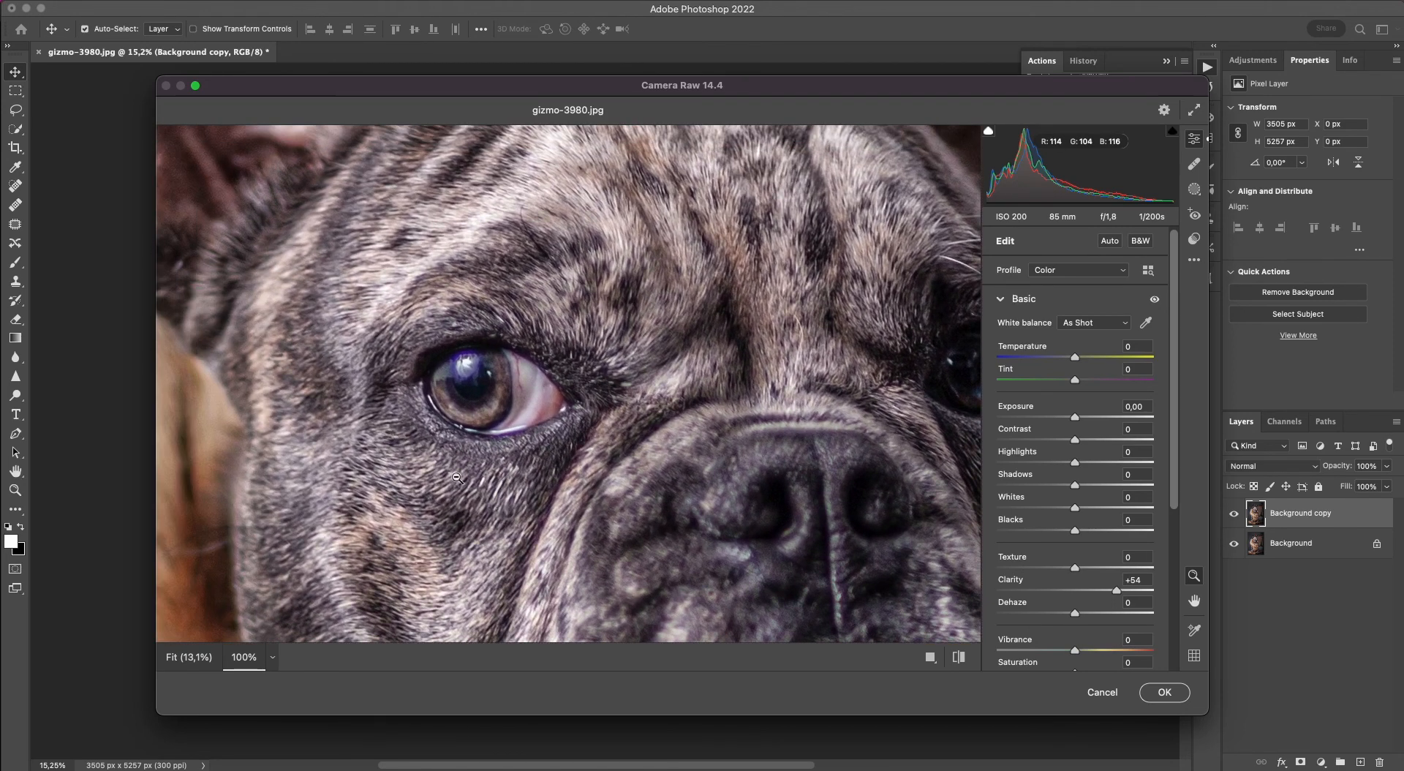
{"action": "scroll", "coordinate": [241, 336], "scroll_direction": "up", "scroll_amount": 5}
{"action": "scroll", "coordinate": [242, 337], "scroll_direction": "left", "scroll_amount": 6}
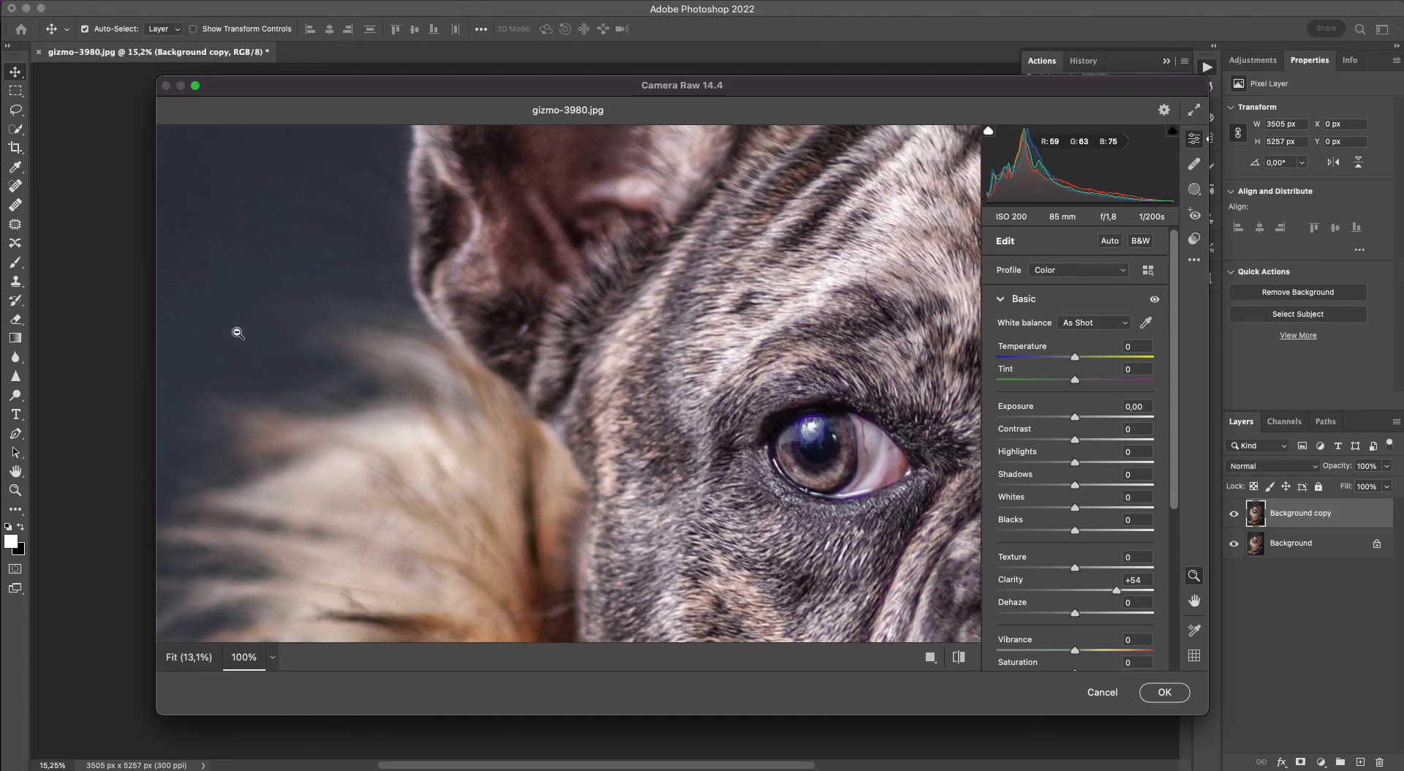
{"action": "scroll", "coordinate": [255, 338], "scroll_direction": "right", "scroll_amount": 6}
{"action": "scroll", "coordinate": [256, 338], "scroll_direction": "down", "scroll_amount": 3}
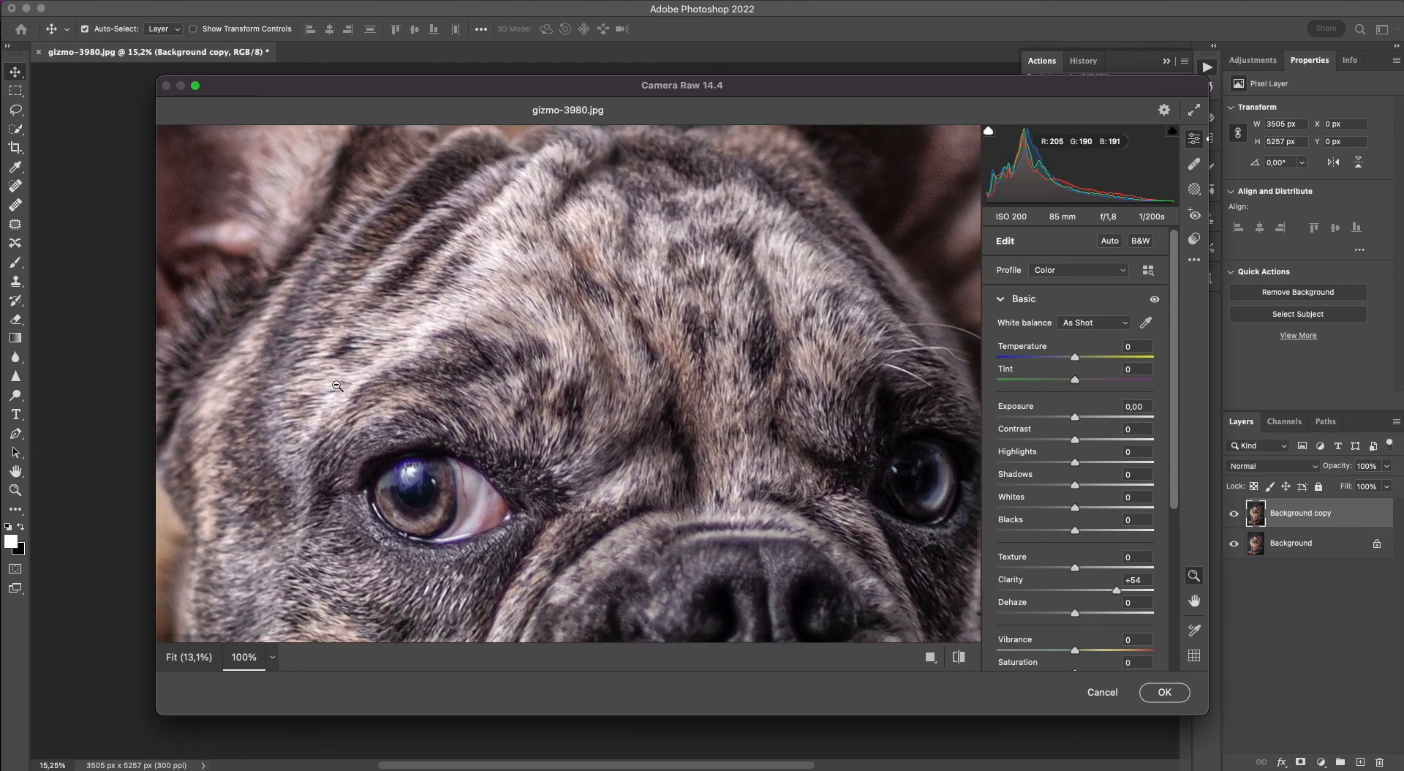
{"action": "scroll", "coordinate": [329, 390], "scroll_direction": "down", "scroll_amount": 3}
{"action": "scroll", "coordinate": [329, 389], "scroll_direction": "left", "scroll_amount": 2}
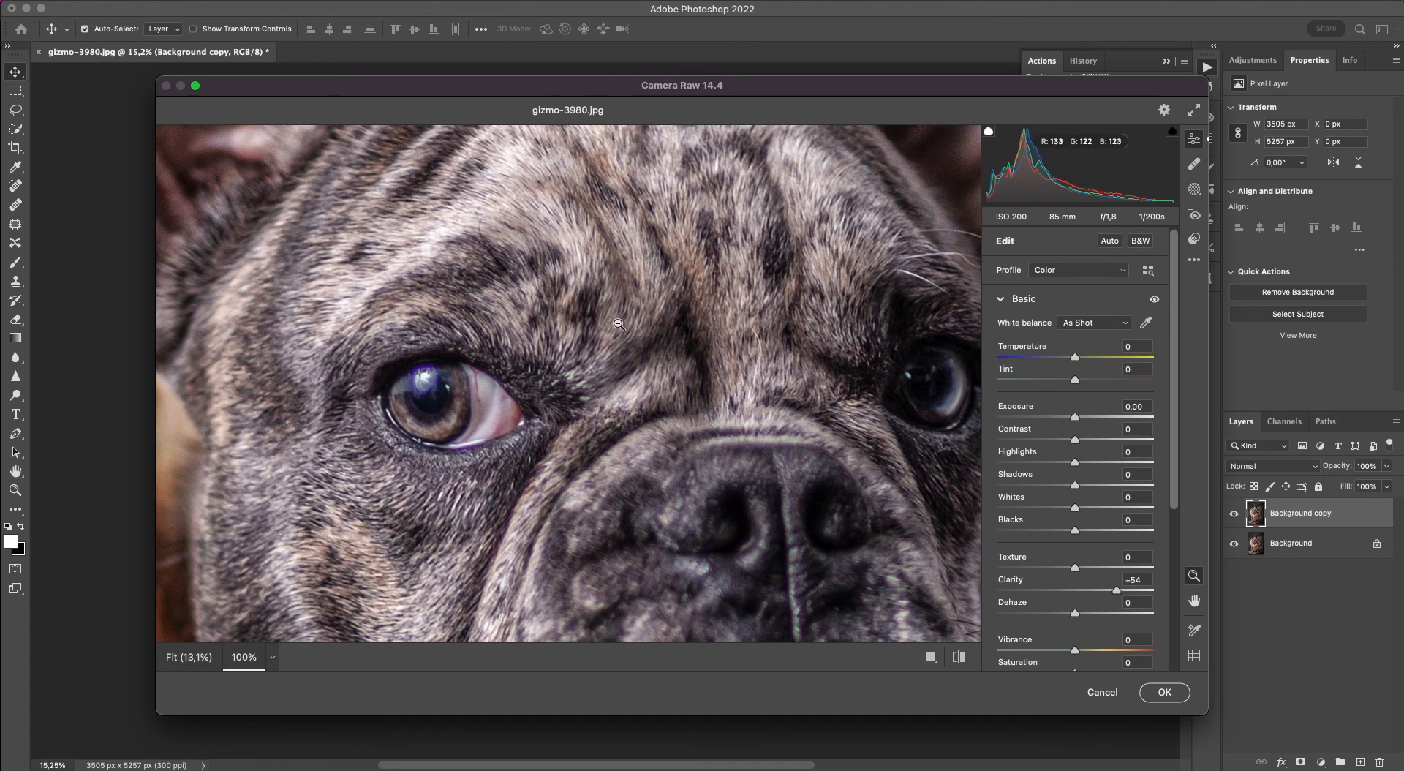
{"action": "scroll", "coordinate": [617, 323], "scroll_direction": "up", "scroll_amount": 10}
{"action": "scroll", "coordinate": [618, 323], "scroll_direction": "right", "scroll_amount": 2}
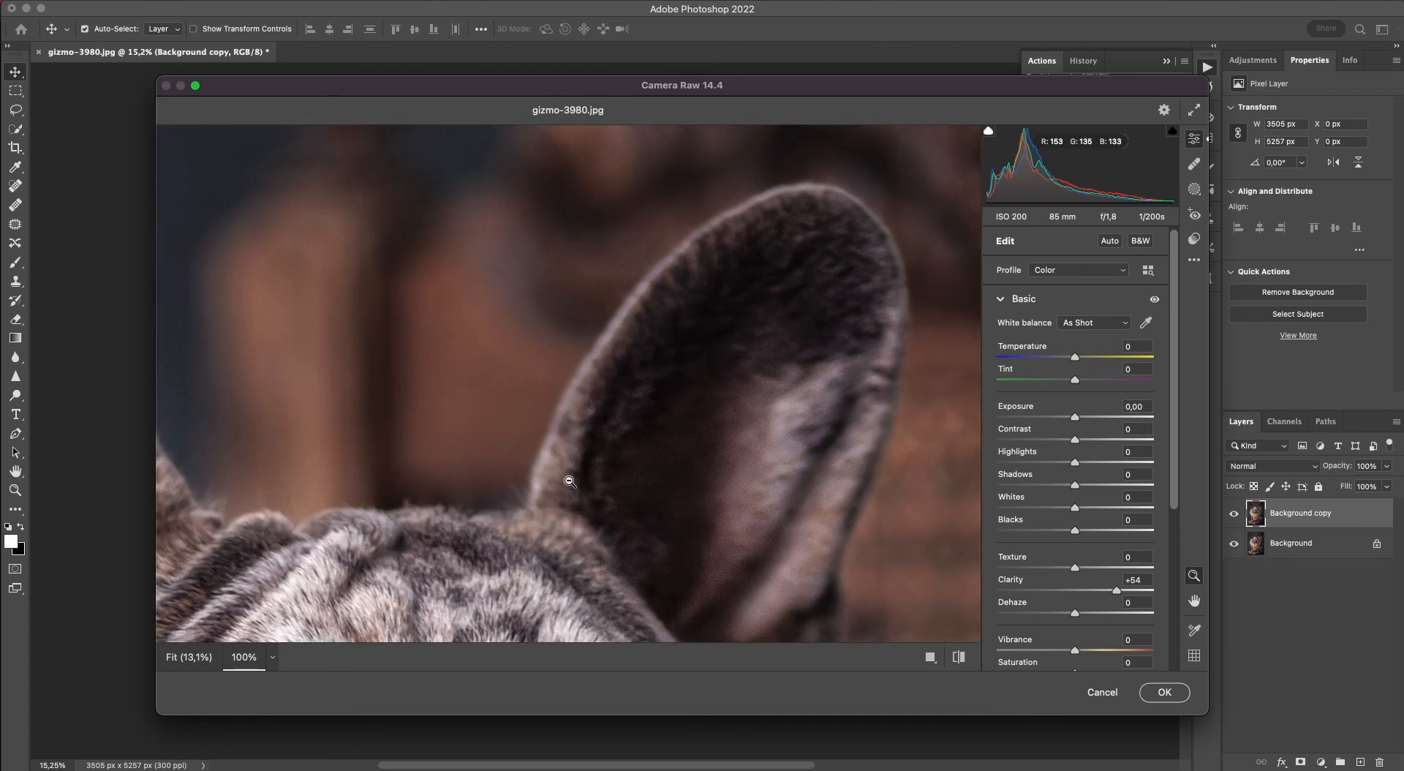
{"action": "scroll", "coordinate": [527, 410], "scroll_direction": "up", "scroll_amount": 3}
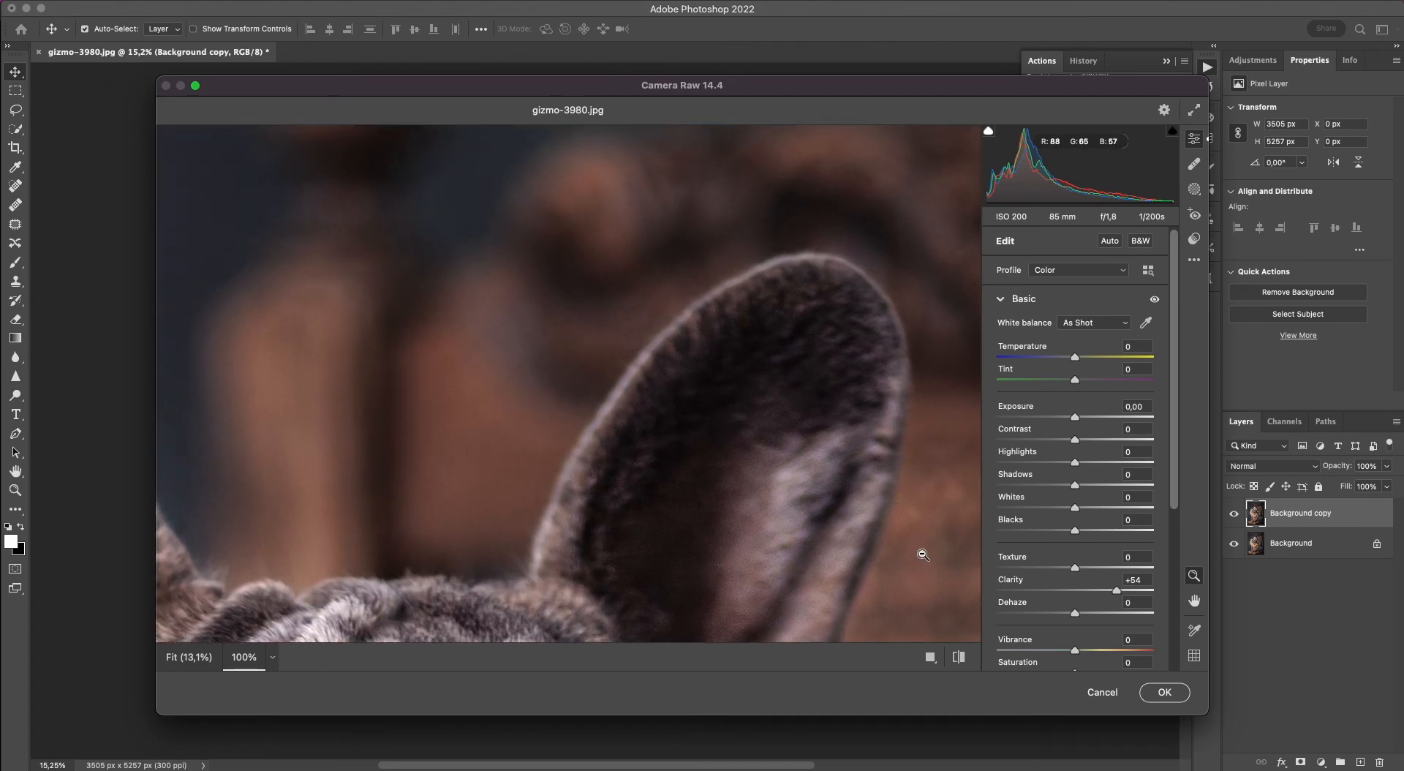
{"action": "scroll", "coordinate": [450, 476], "scroll_direction": "up", "scroll_amount": 10}
{"action": "scroll", "coordinate": [450, 475], "scroll_direction": "right", "scroll_amount": 3}
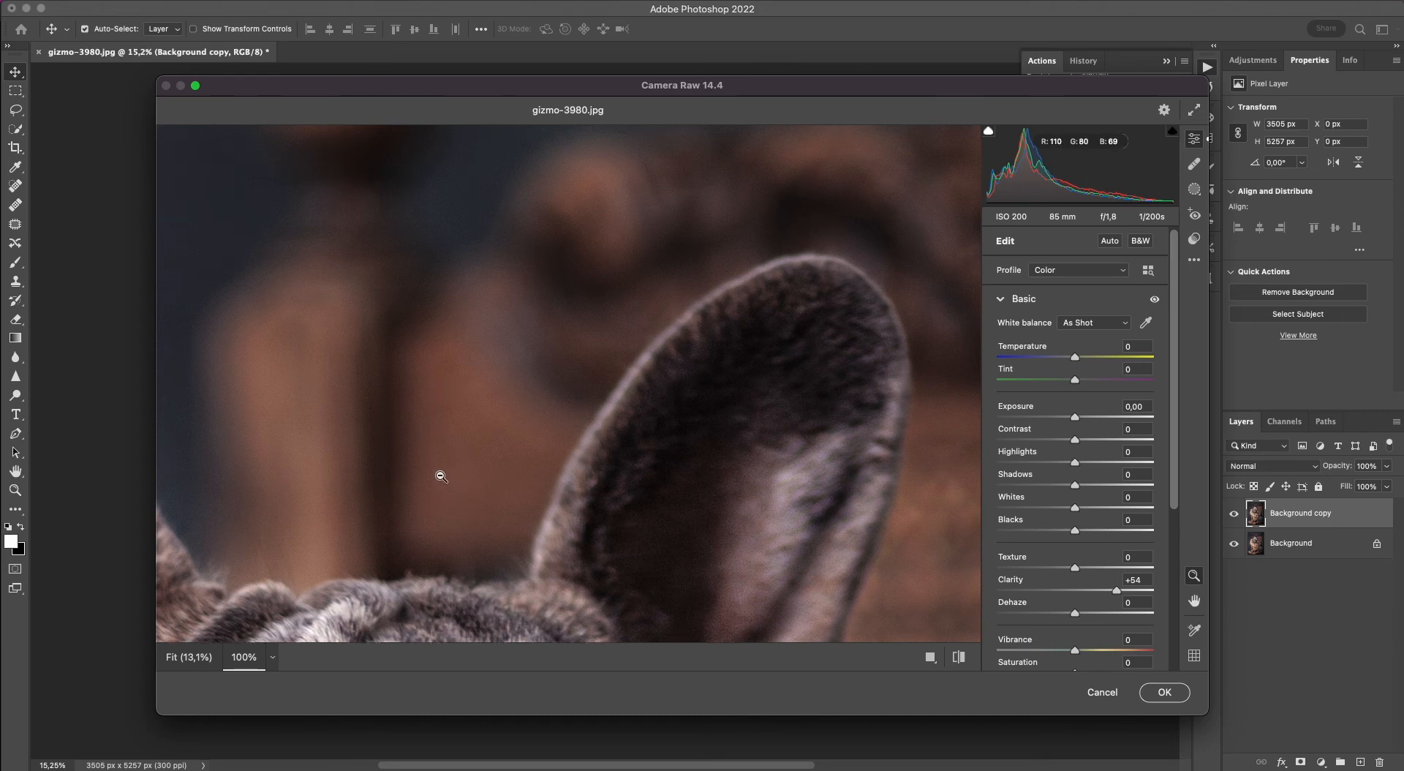
{"action": "scroll", "coordinate": [447, 489], "scroll_direction": "down", "scroll_amount": 15}
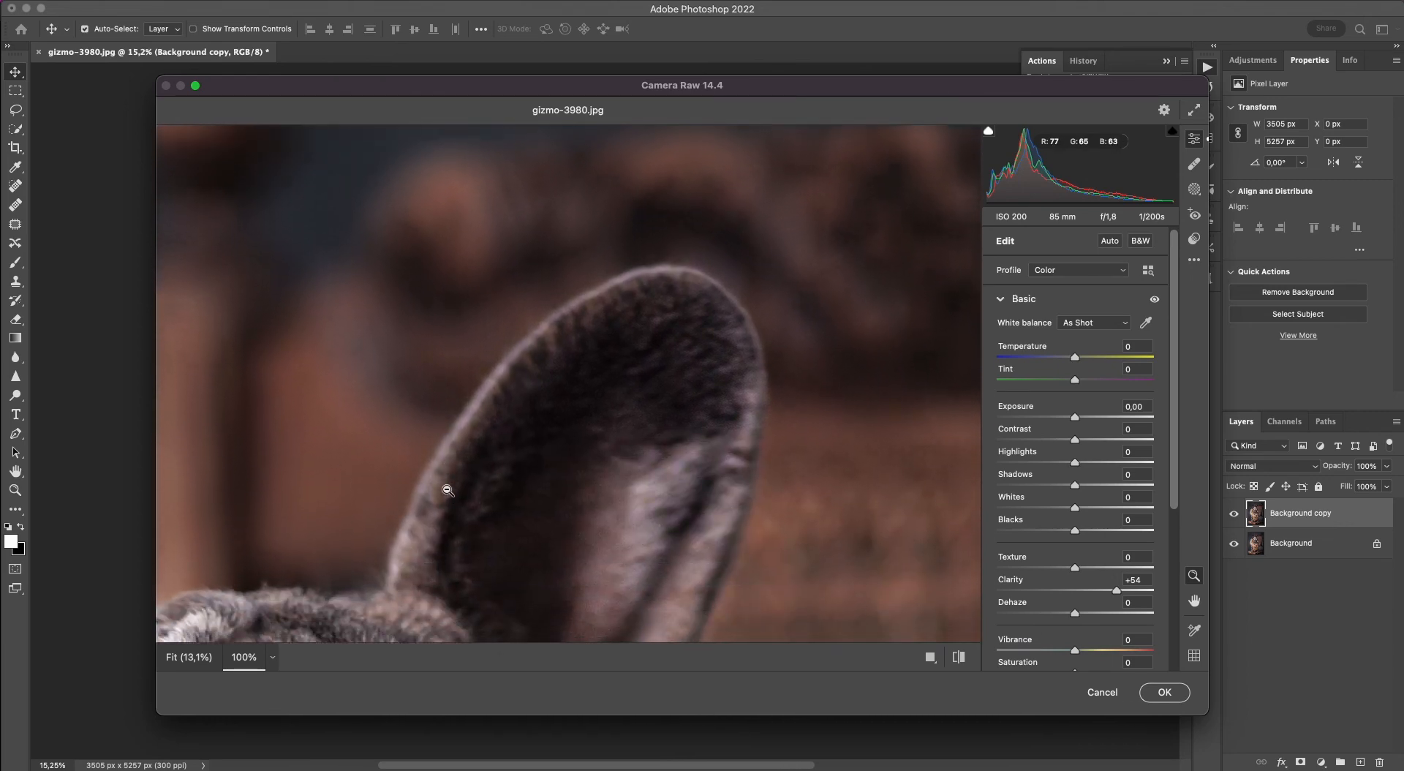
{"action": "scroll", "coordinate": [450, 500], "scroll_direction": "down", "scroll_amount": 8}
{"action": "scroll", "coordinate": [450, 501], "scroll_direction": "left", "scroll_amount": 4}
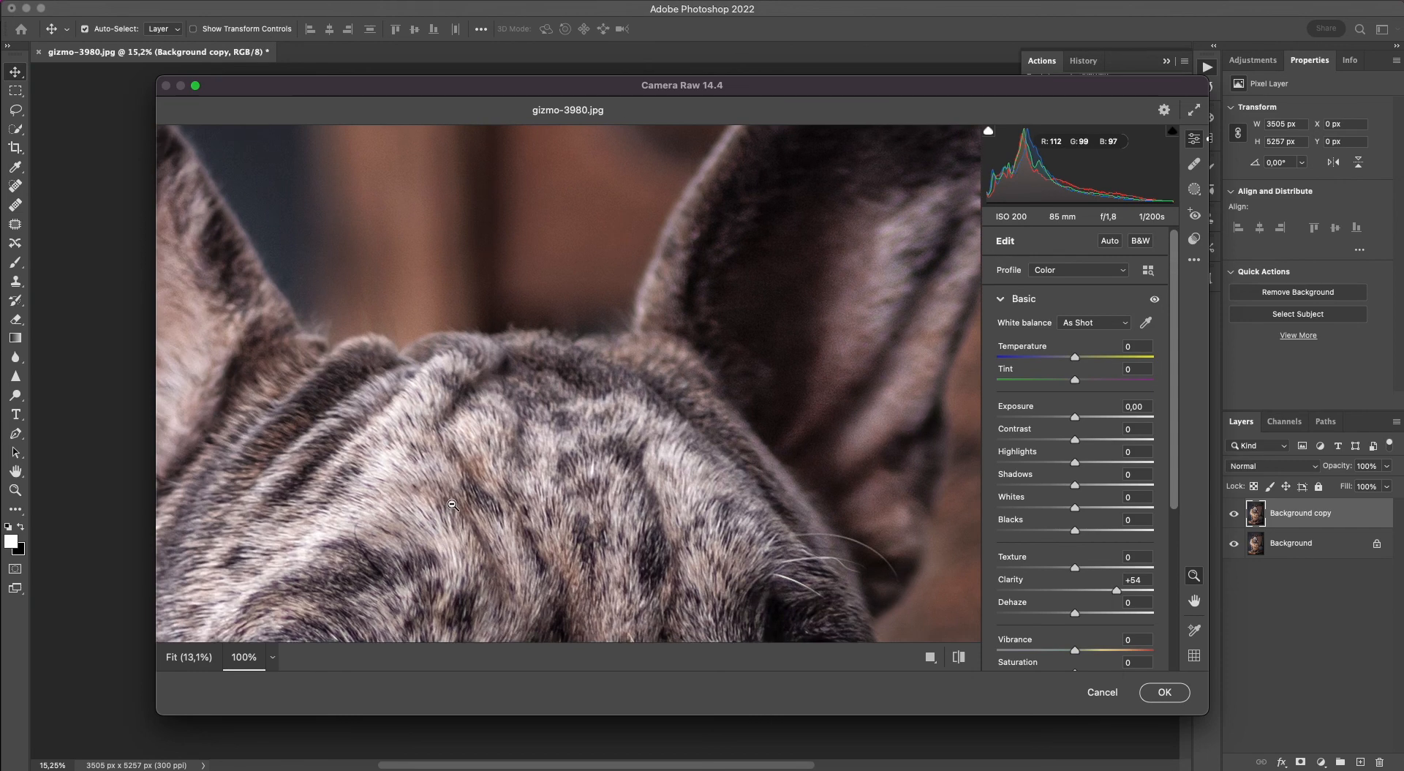
{"action": "scroll", "coordinate": [452, 508], "scroll_direction": "down", "scroll_amount": 7}
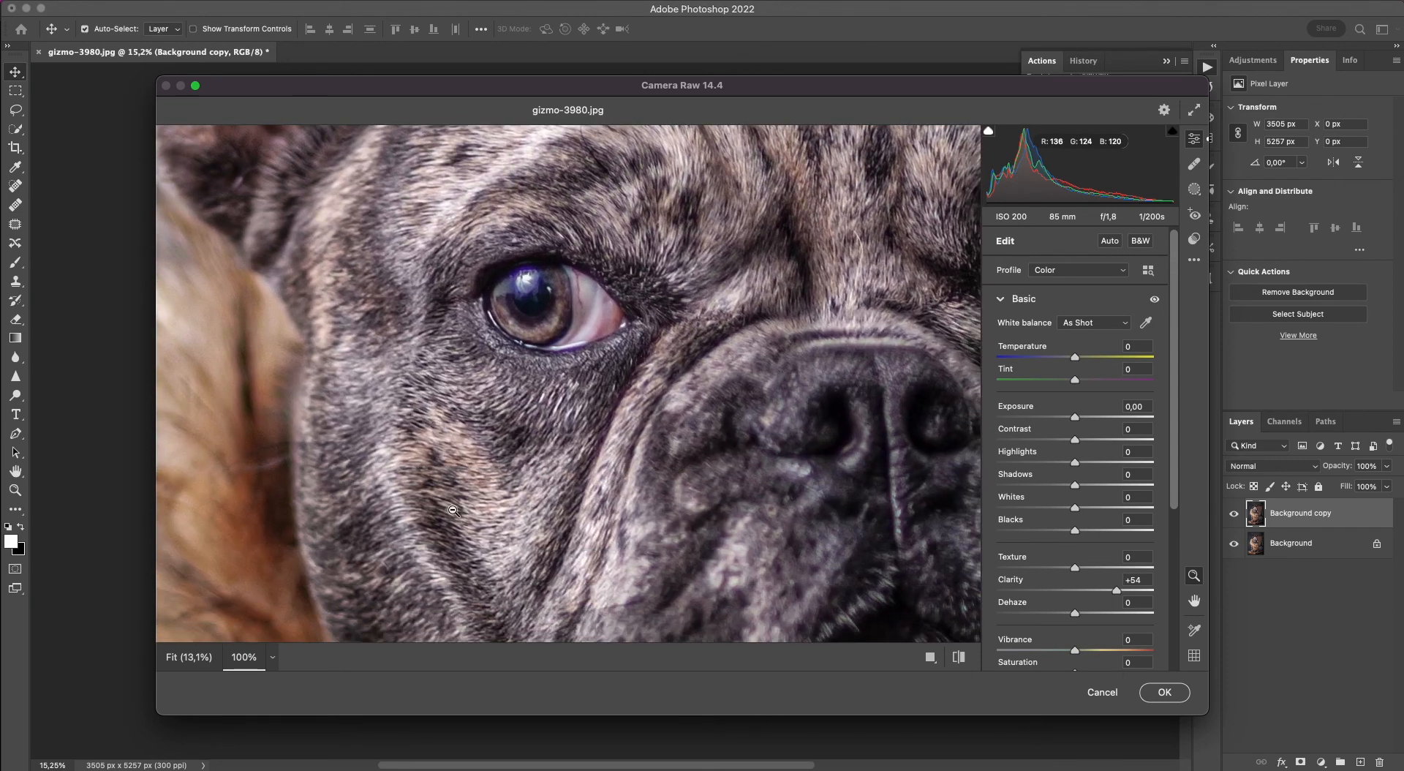
{"action": "scroll", "coordinate": [458, 504], "scroll_direction": "down", "scroll_amount": 4}
{"action": "scroll", "coordinate": [458, 504], "scroll_direction": "right", "scroll_amount": 6}
{"action": "scroll", "coordinate": [511, 475], "scroll_direction": "up", "scroll_amount": 5}
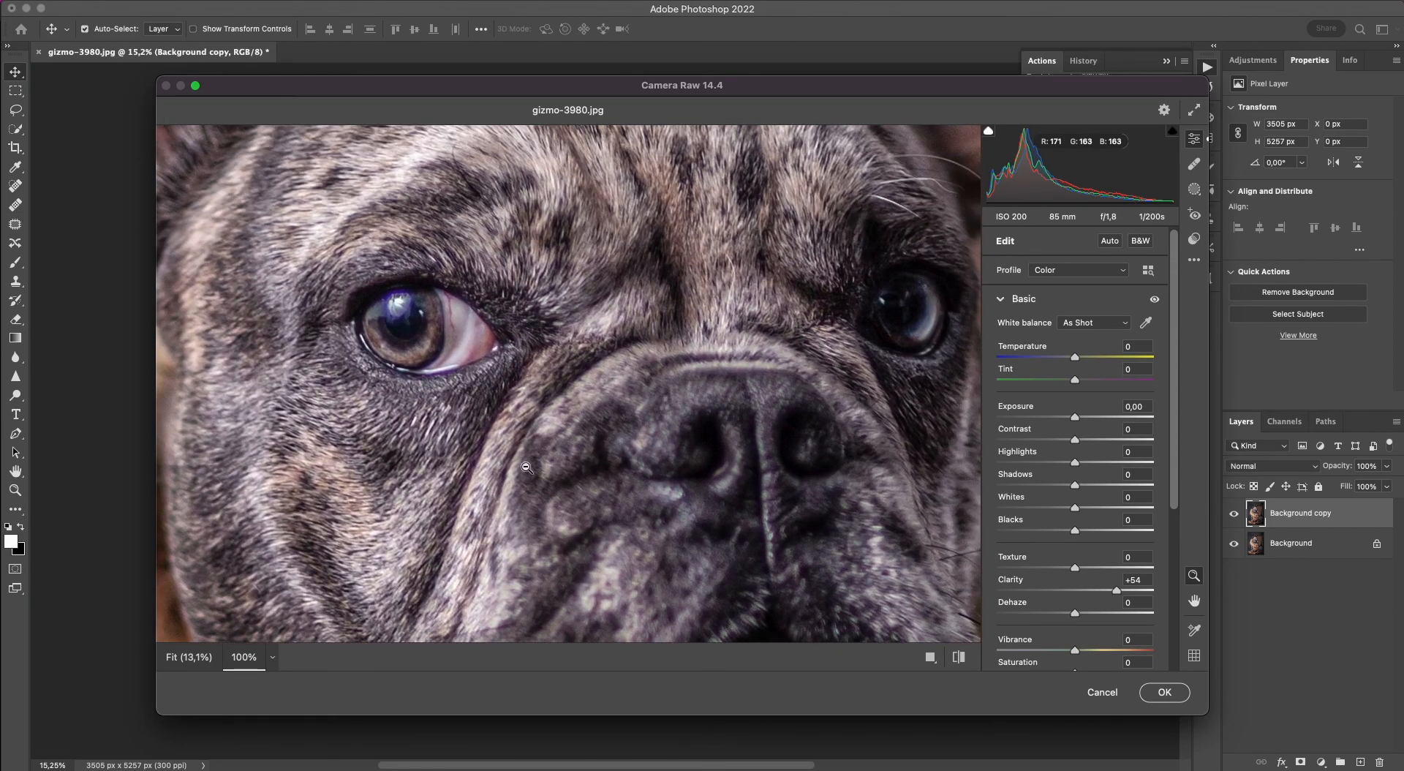
{"action": "left_click", "coordinate": [570, 443]}
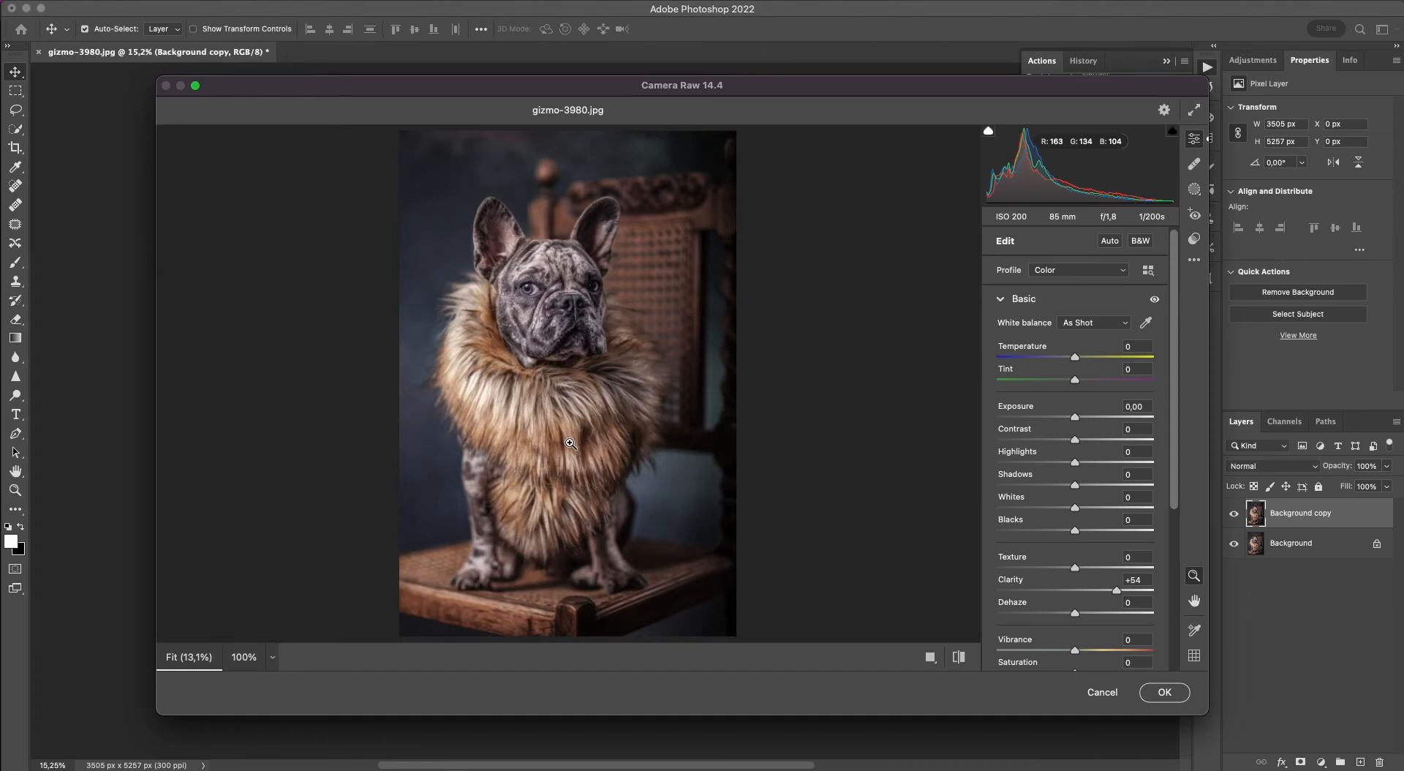
Warm the image by setting Temperature to +11 and apply the Camera Raw Filter to the Background copy layer.
{"action": "left_click_drag", "start_coordinate": [1075, 357], "coordinate": [1083, 359]}
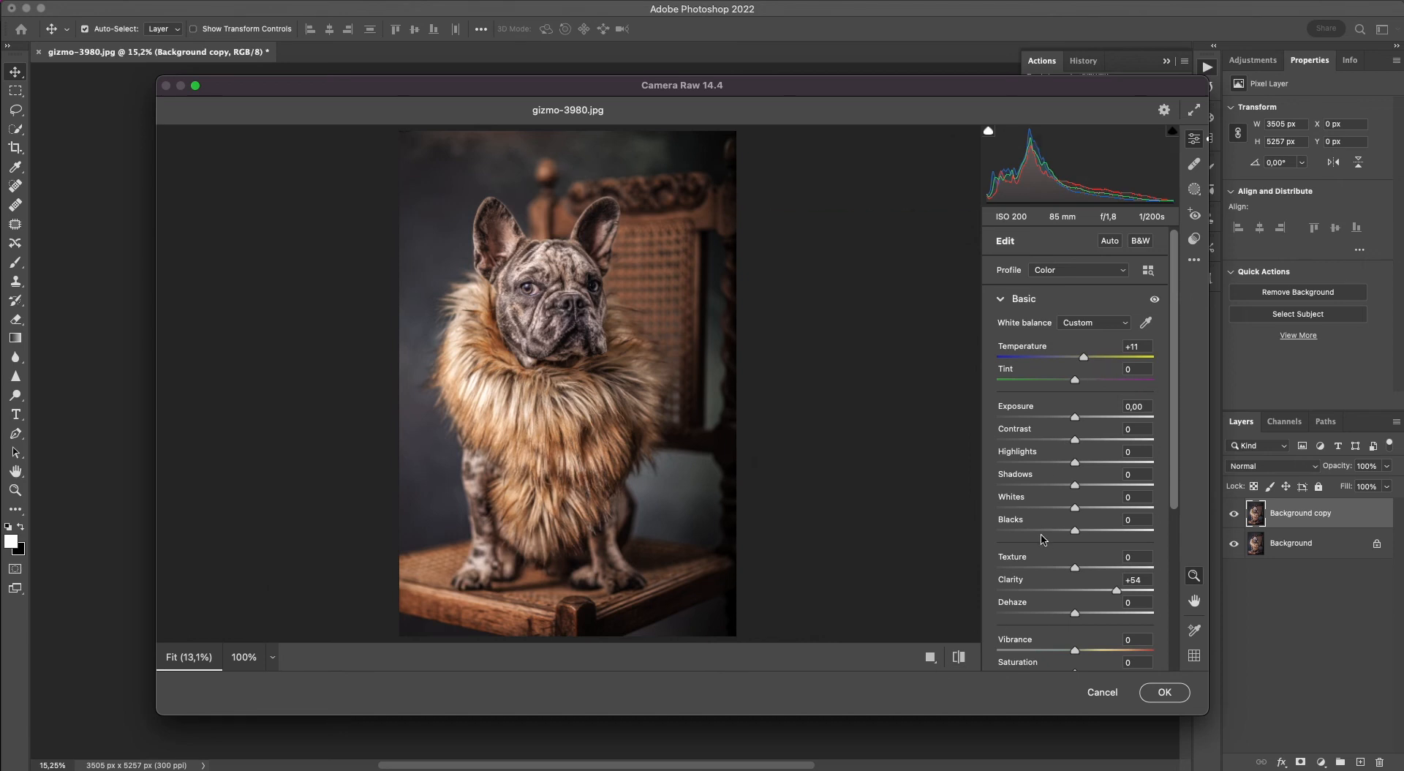
{"action": "scroll", "coordinate": [1046, 545], "scroll_direction": "down", "scroll_amount": 3}
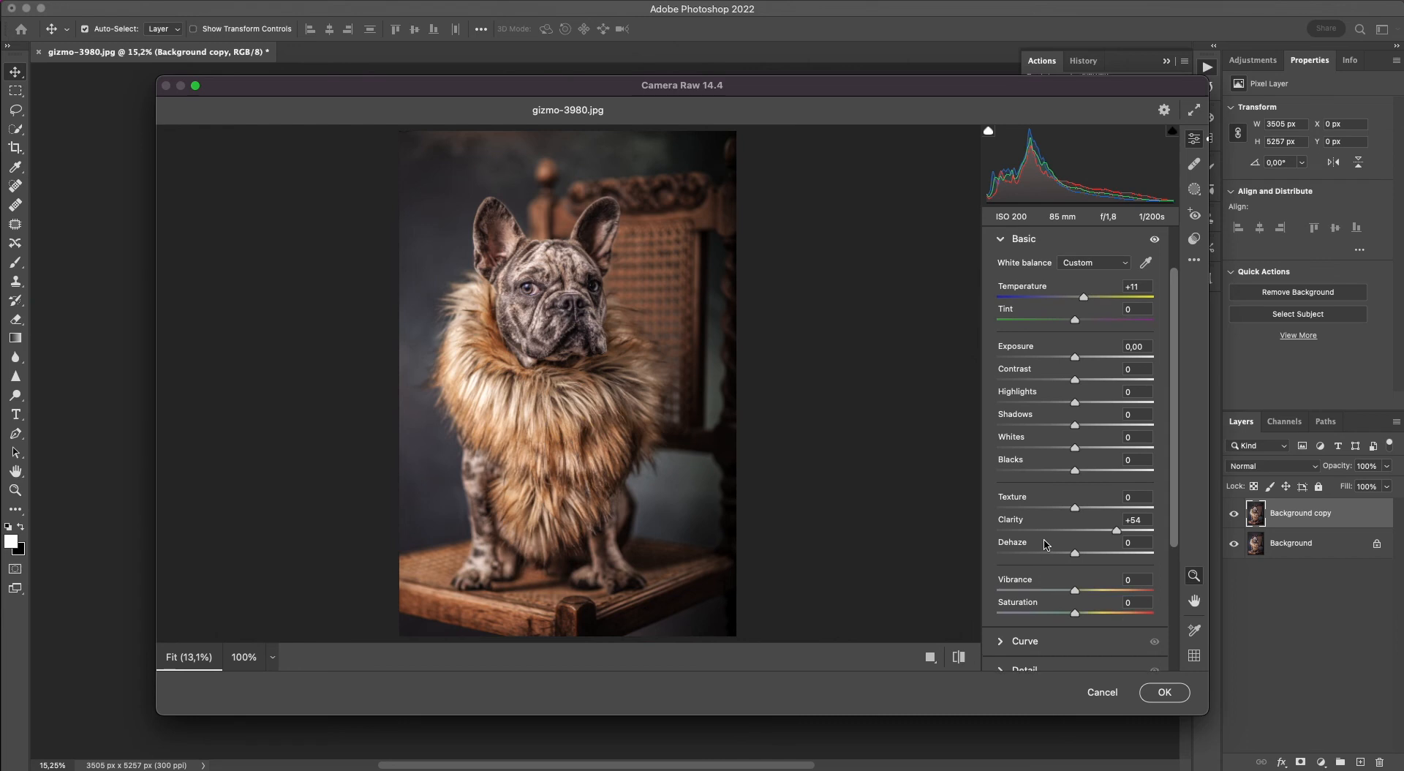
{"action": "scroll", "coordinate": [1046, 545], "scroll_direction": "up", "scroll_amount": 3}
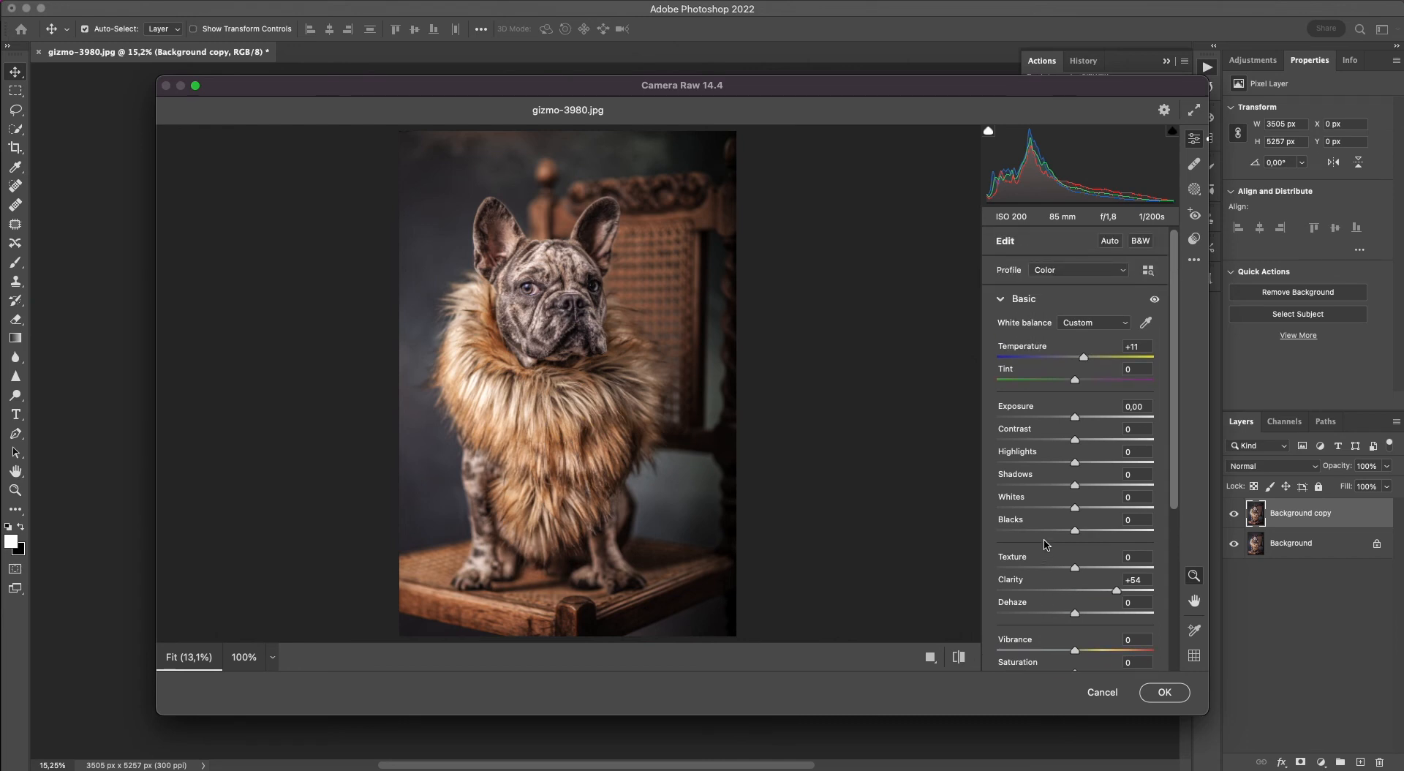
{"action": "left_click", "coordinate": [1164, 693]}
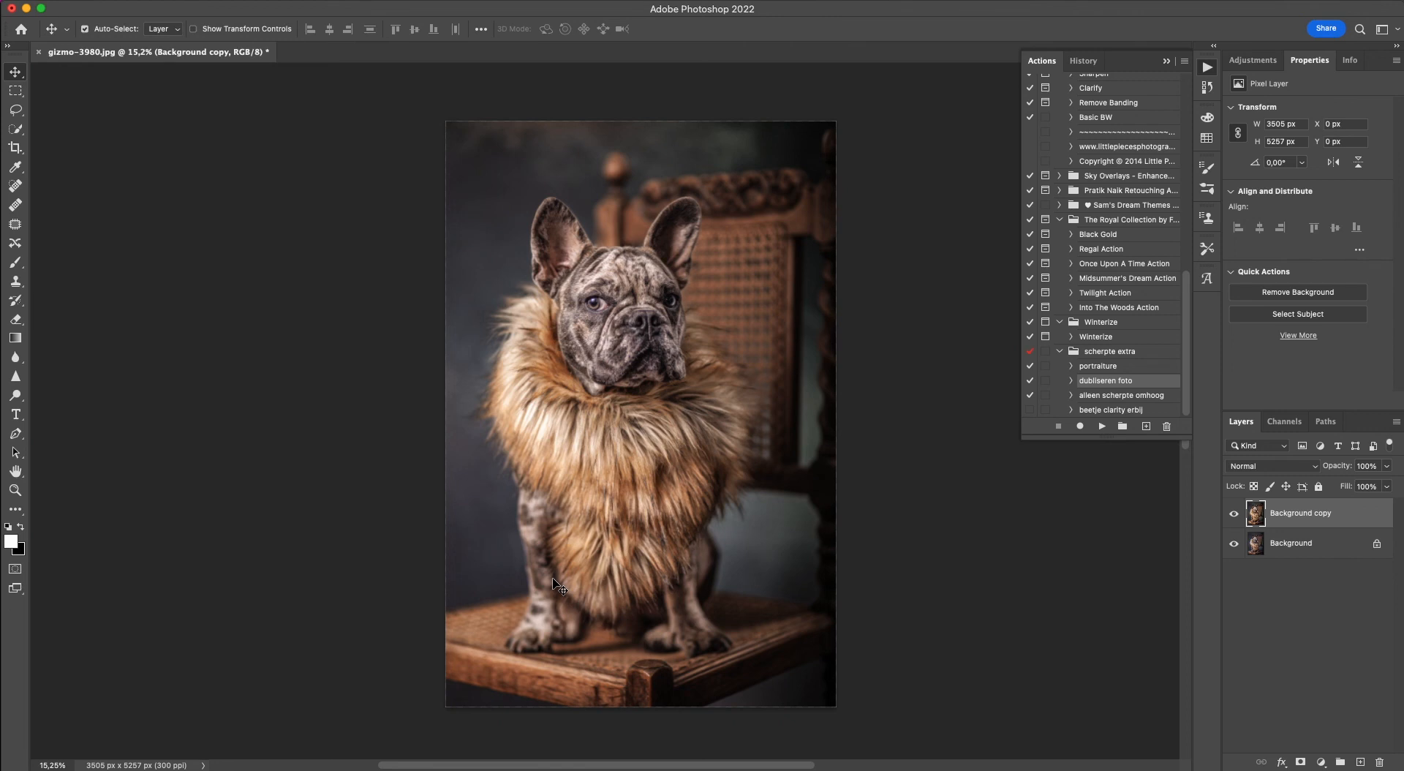
Flatten the filtered Background copy and the Background into one layer.
{"action": "right_click", "coordinate": [1304, 547]}
{"action": "key", "text": "e"}
{"action": "left_click", "coordinate": [1214, 718]}
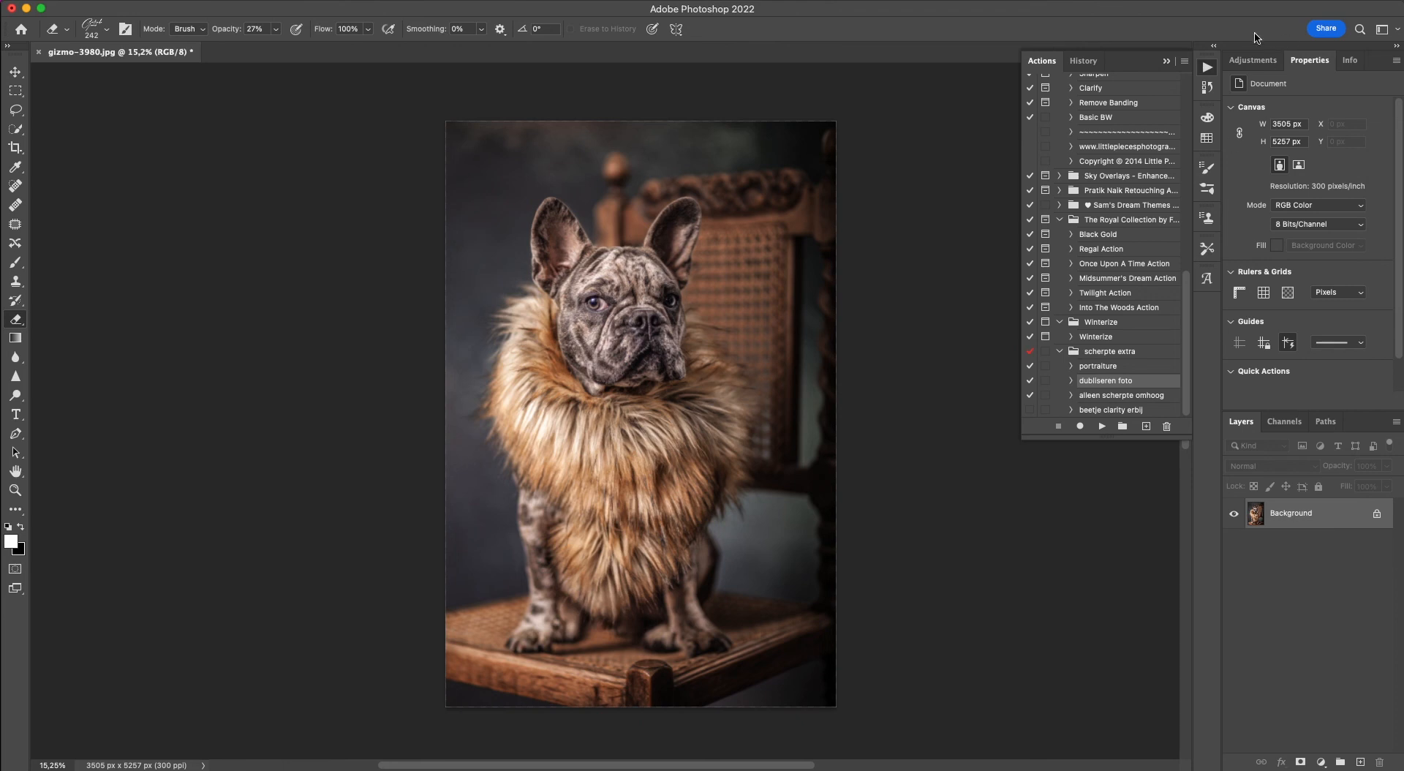
Add a Curves adjustment layer and darken the midtones by pulling the curve down to Input 141, Output 105.
{"action": "left_click", "coordinate": [1246, 63]}
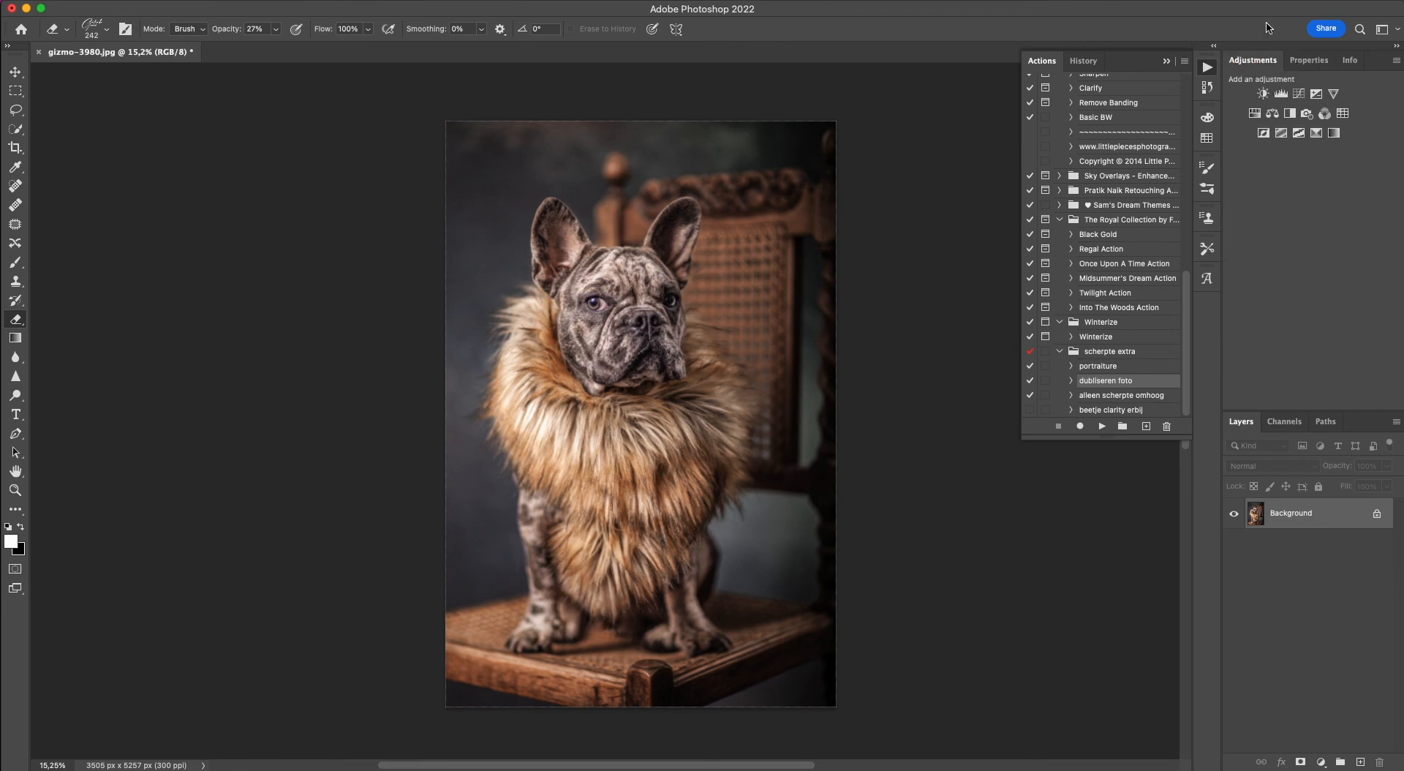
{"action": "left_click", "coordinate": [1300, 94]}
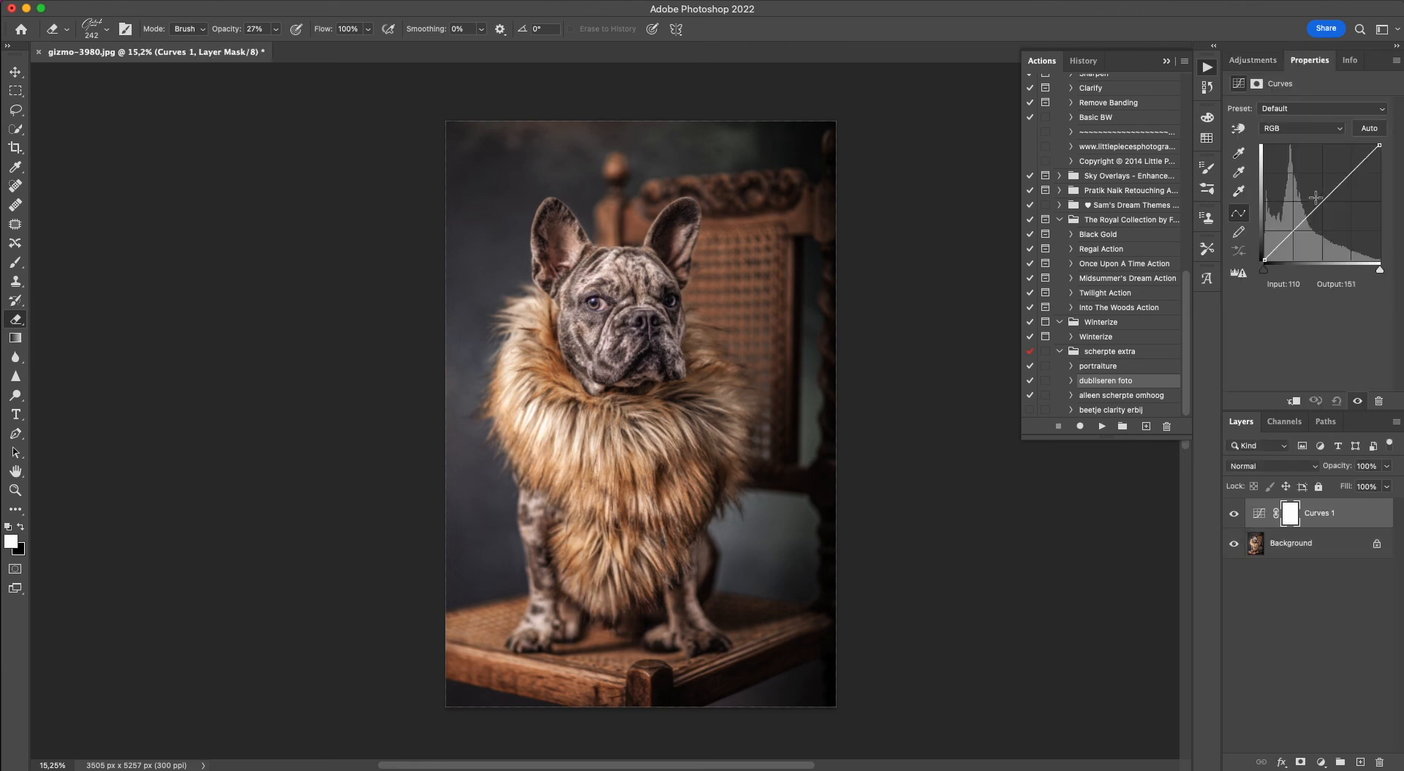
{"action": "left_click_drag", "start_coordinate": [1323, 200], "coordinate": [1324, 208]}
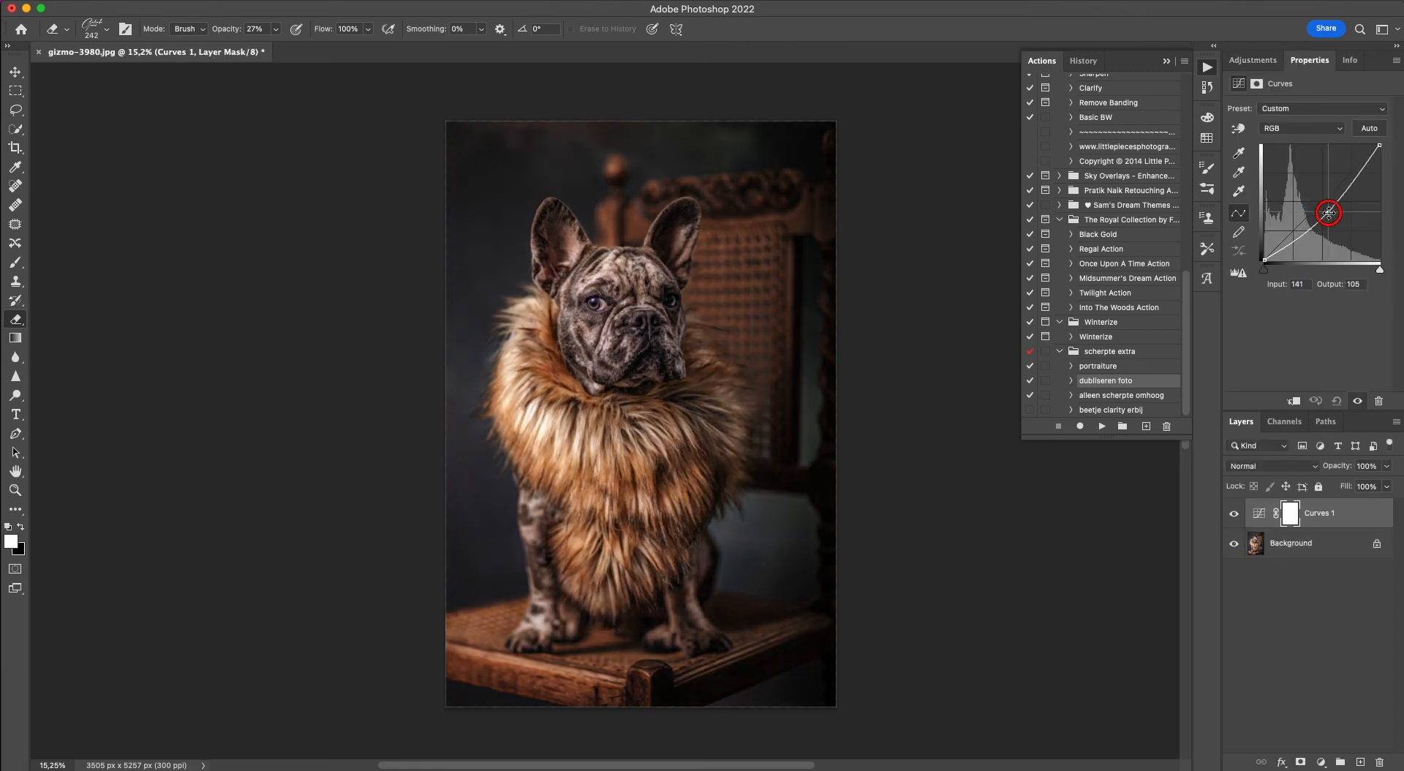
Invert the Curves 1 layer mask to black and switch to the Brush tool for painting on it.
{"action": "left_click", "coordinate": [1256, 83]}
{"action": "left_click", "coordinate": [1329, 286]}
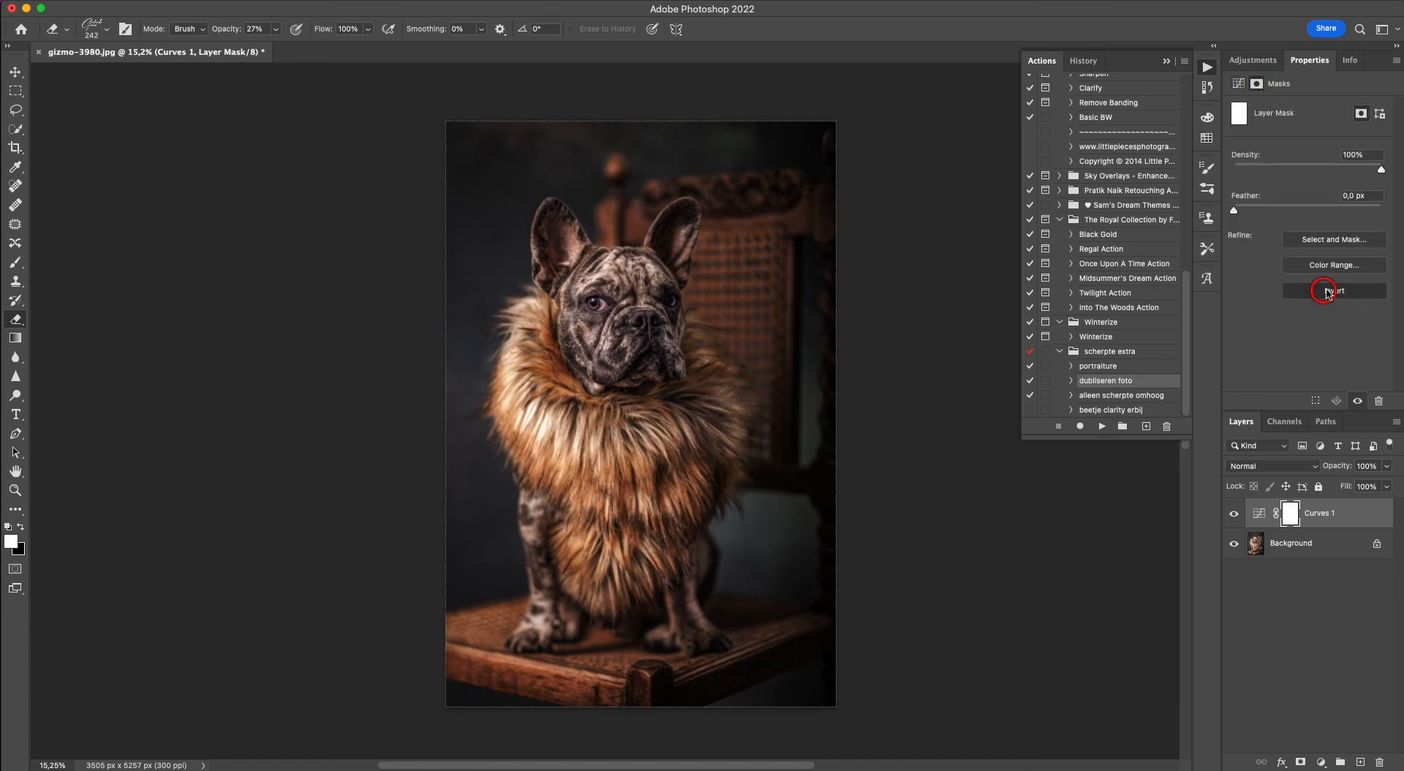
{"action": "left_click", "coordinate": [14, 268]}
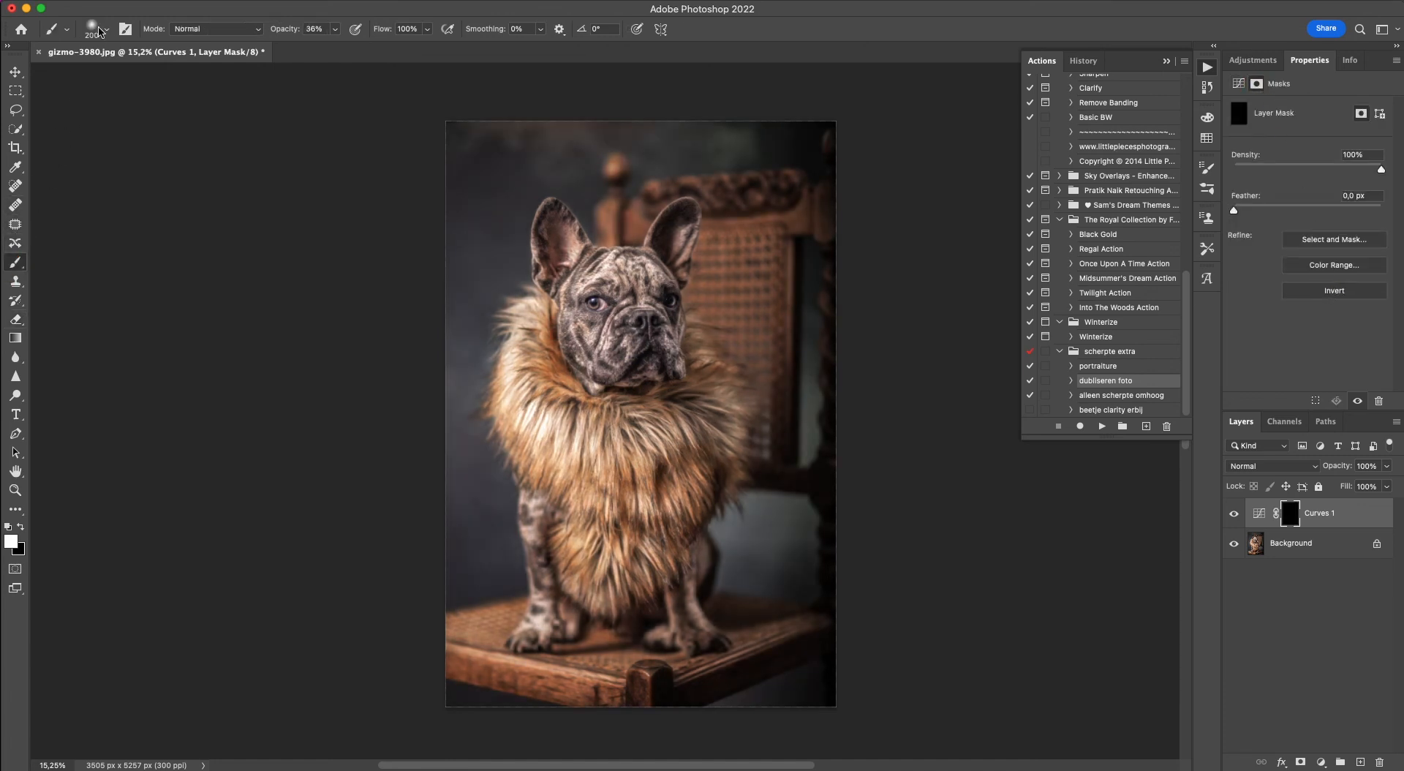
Set the brush opacity to 25% and enlarge the brush to 1100 px for painting on the Curves 1 mask.
{"action": "left_click", "coordinate": [335, 28]}
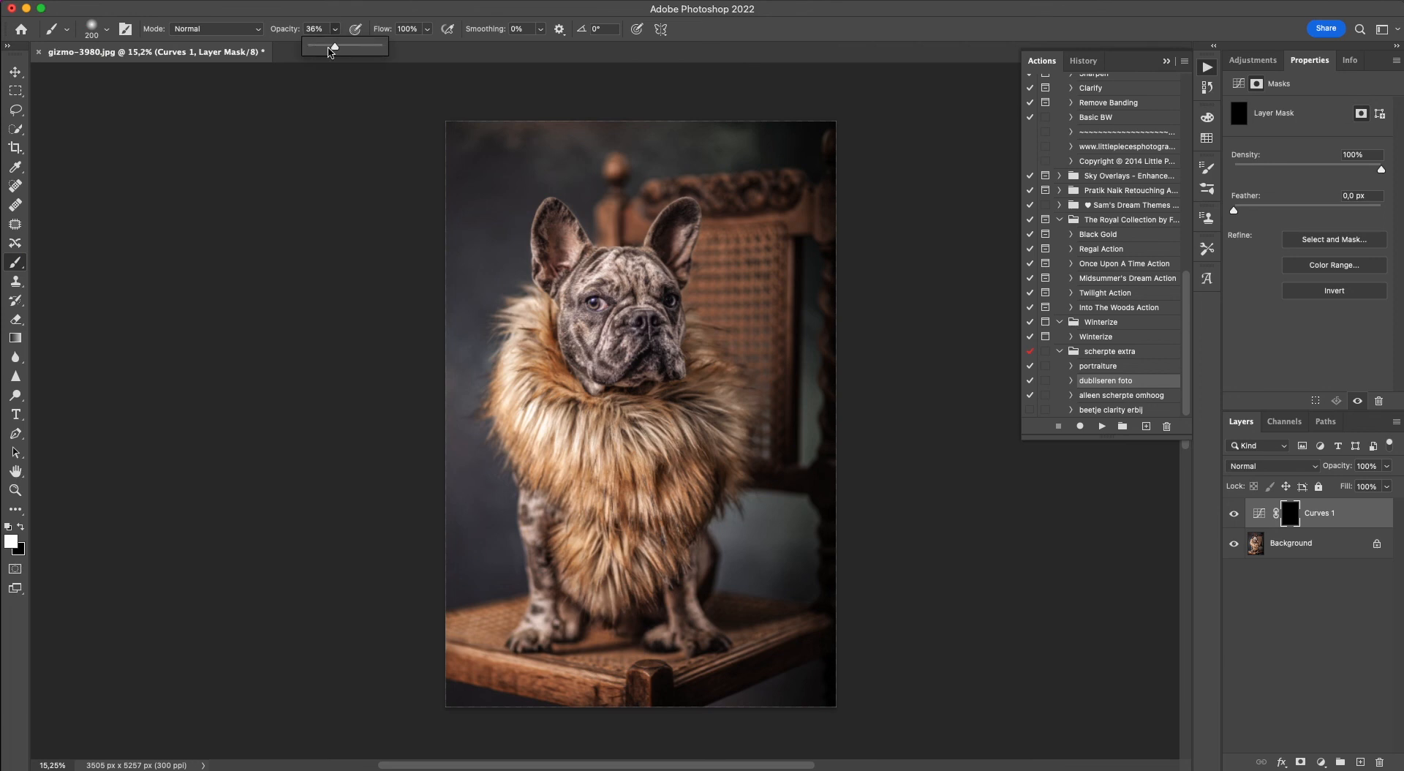
{"action": "left_click_drag", "start_coordinate": [335, 46], "coordinate": [327, 46]}
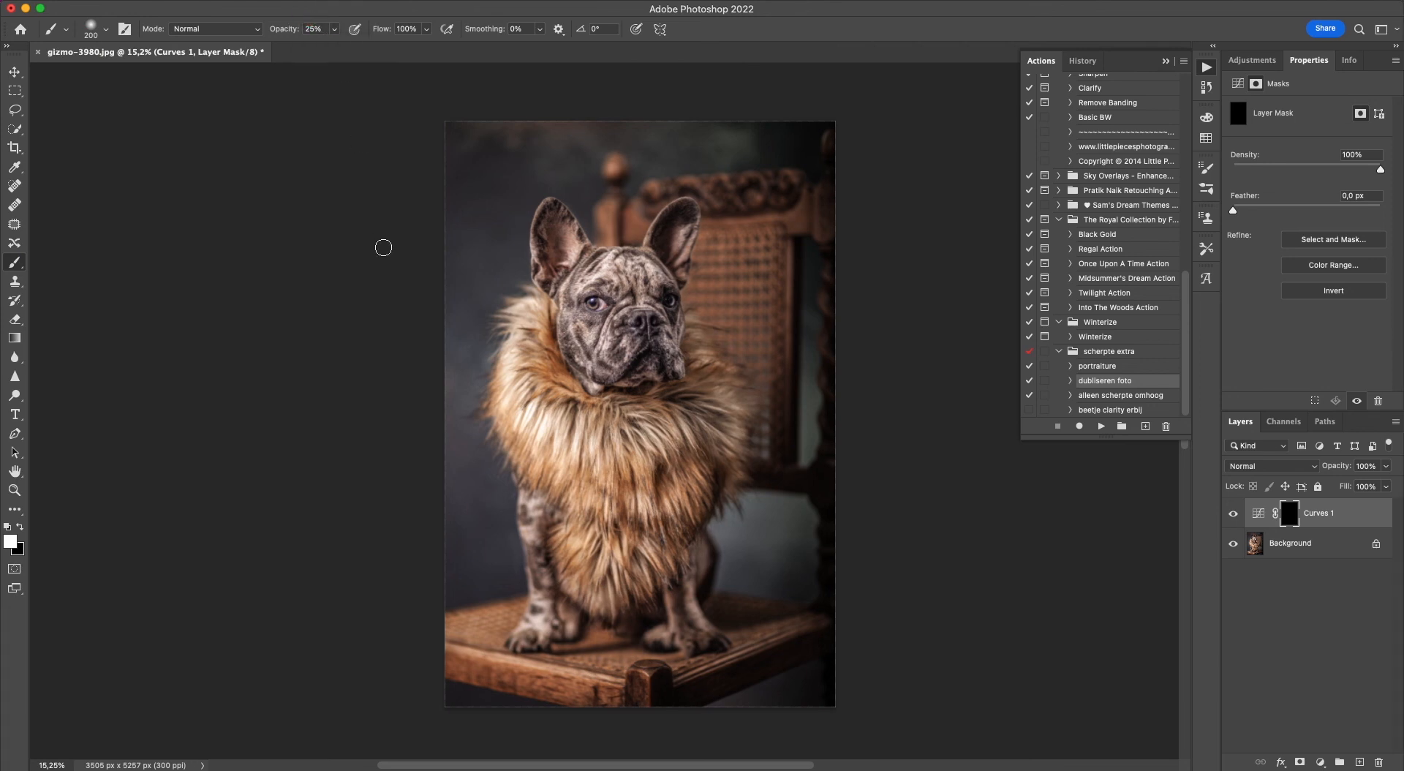
{"action": "key", "text": "v"}
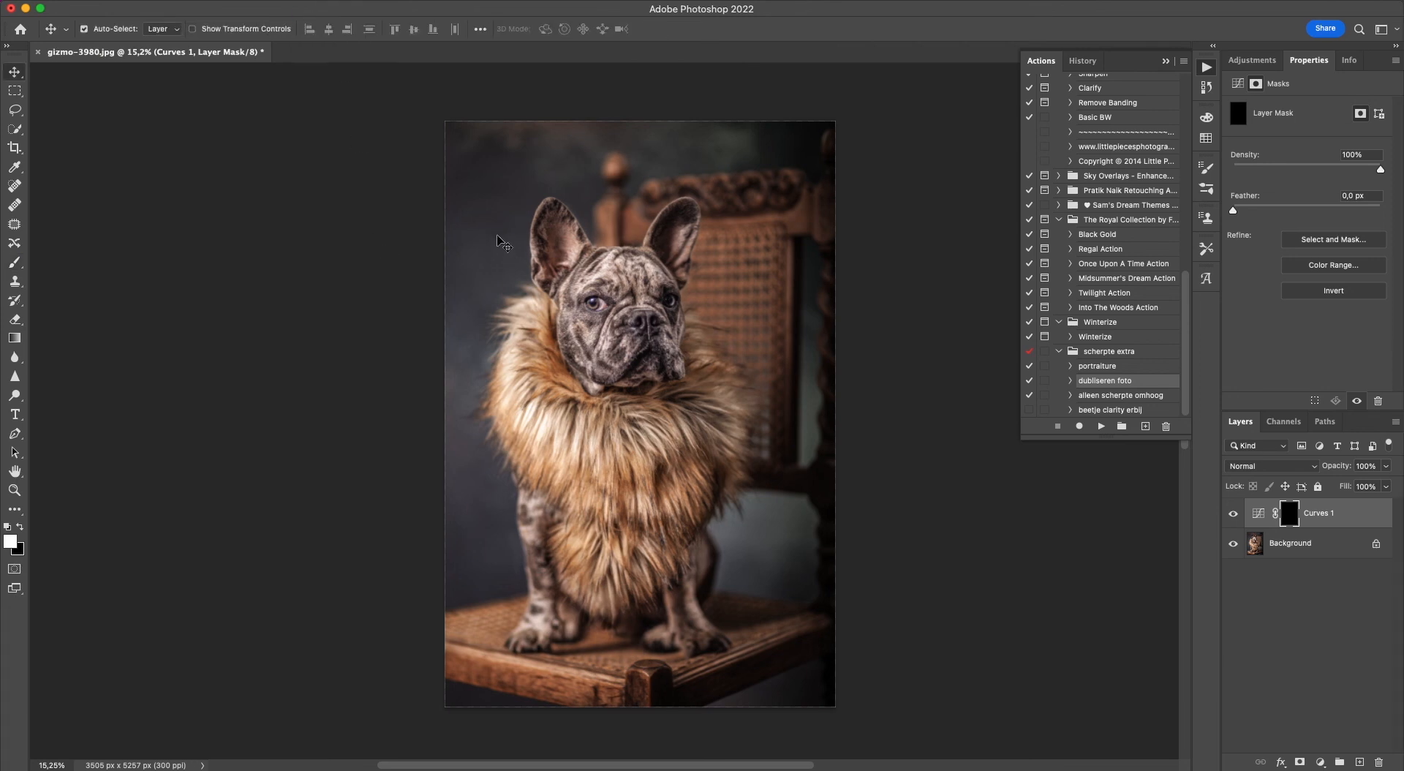
{"action": "key", "text": "b"}
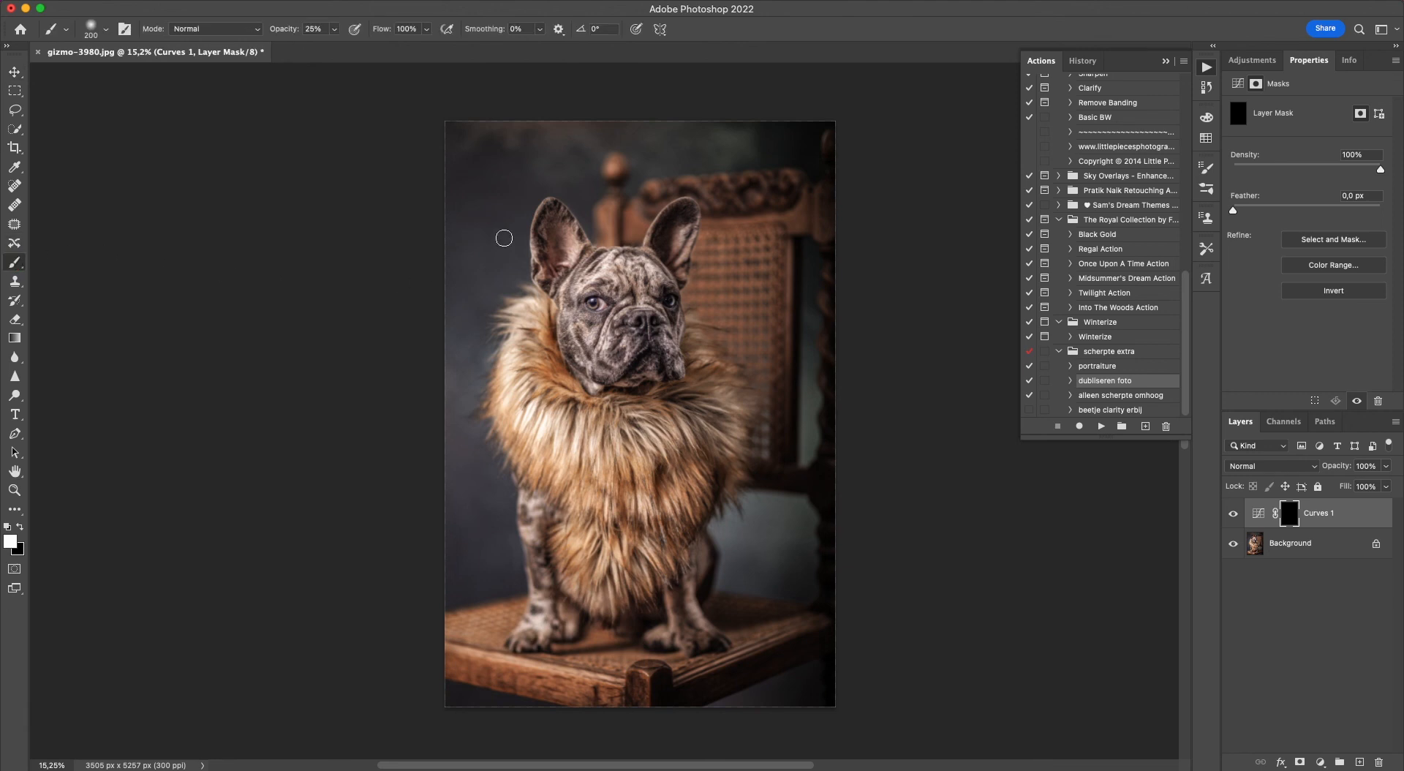
{"action": "key", "text": "bracketright"}
{"action": "key", "text": "bracketright"}
{"action": "key", "text": "bracketright"}
{"action": "key", "text": "bracketright"}
{"action": "key", "text": "bracketright"}
{"action": "key", "text": "bracketright"}
{"action": "key", "text": "bracketright"}
{"action": "key", "text": "bracketright"}
{"action": "key", "text": "bracketright"}
Paint white on the Curves 1 mask to darken the backdrop left of the dog, the gap below the chair back and the lower corners.
{"action": "mouse_move", "coordinate": [445, 139]}
{"action": "left_mouse_down"}
{"action": "mouse_move", "coordinate": [455, 318]}
{"action": "mouse_move", "coordinate": [438, 417]}
{"action": "left_mouse_up"}
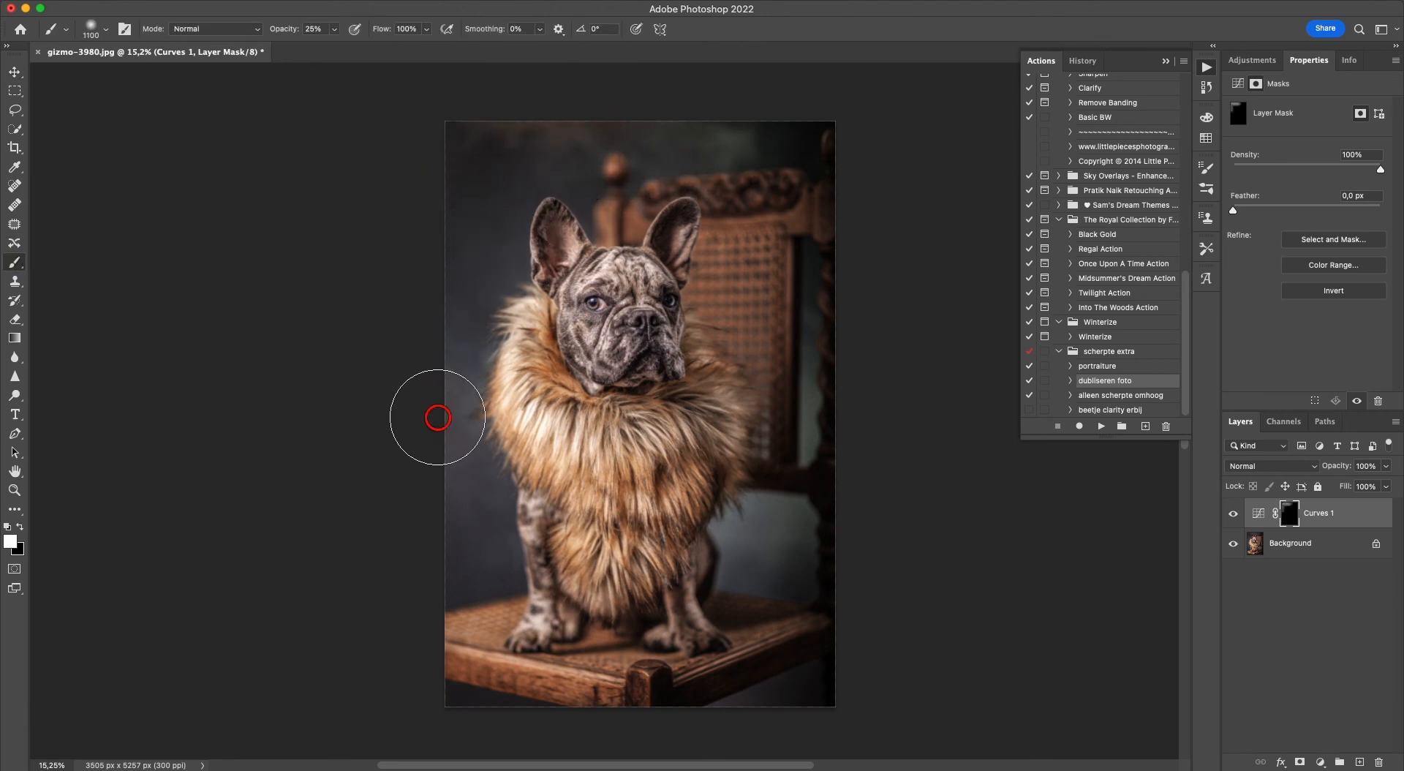
{"action": "left_click", "coordinate": [461, 560]}
{"action": "left_click", "coordinate": [474, 269]}
{"action": "left_click", "coordinate": [760, 509]}
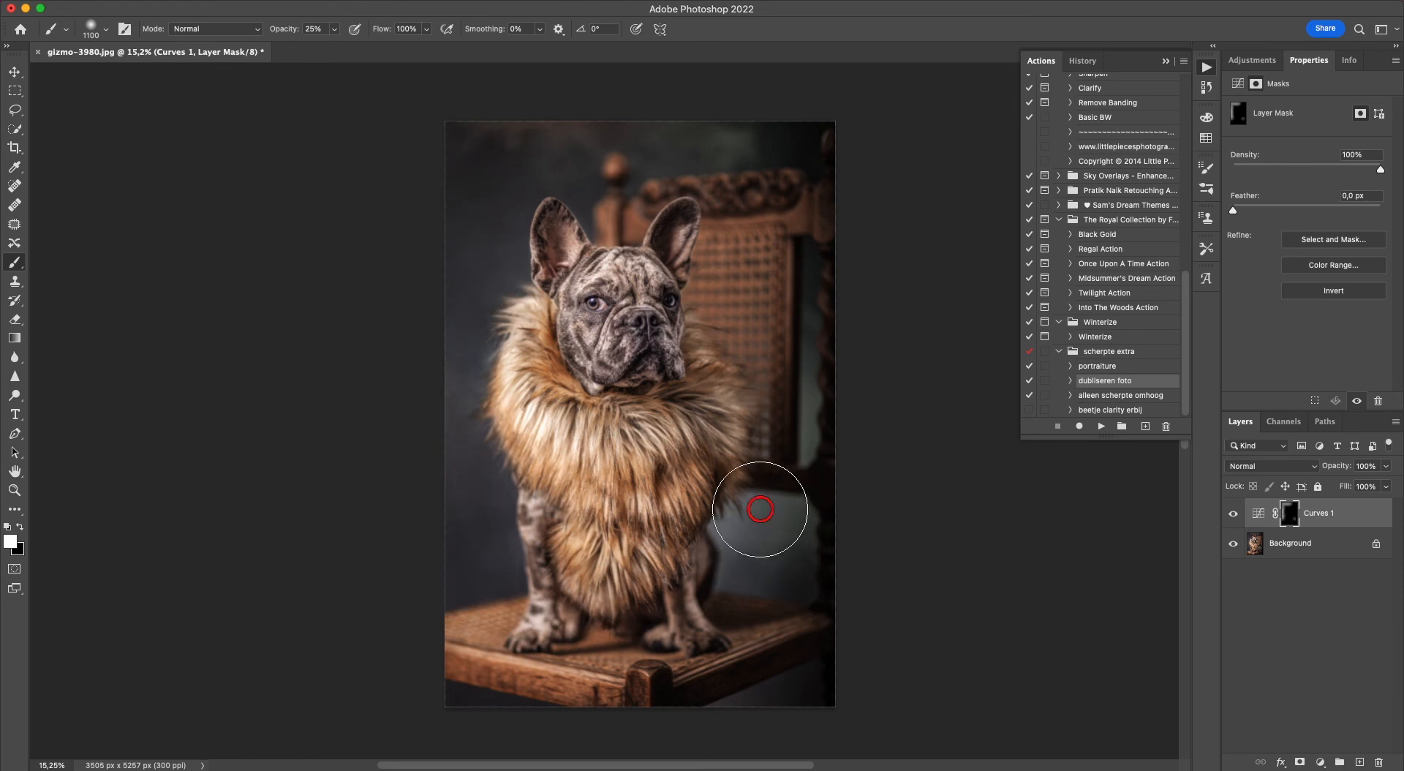
{"action": "left_click", "coordinate": [811, 695]}
{"action": "left_click", "coordinate": [405, 675]}
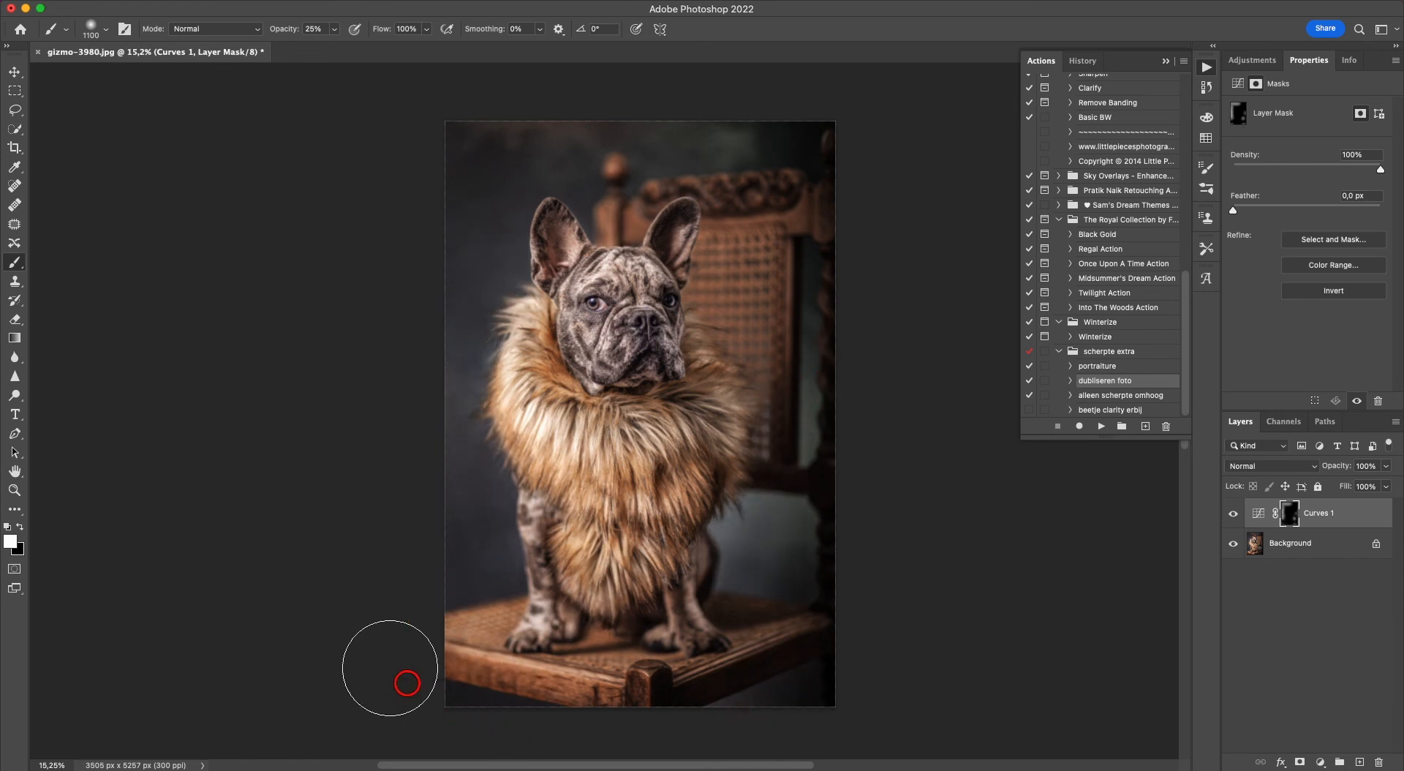
Build up the darkening on the Curves 1 mask along the image's top edge, the left backdrop and the gap beside the dog's body.
{"action": "left_click_drag", "start_coordinate": [757, 139], "coordinate": [504, 123]}
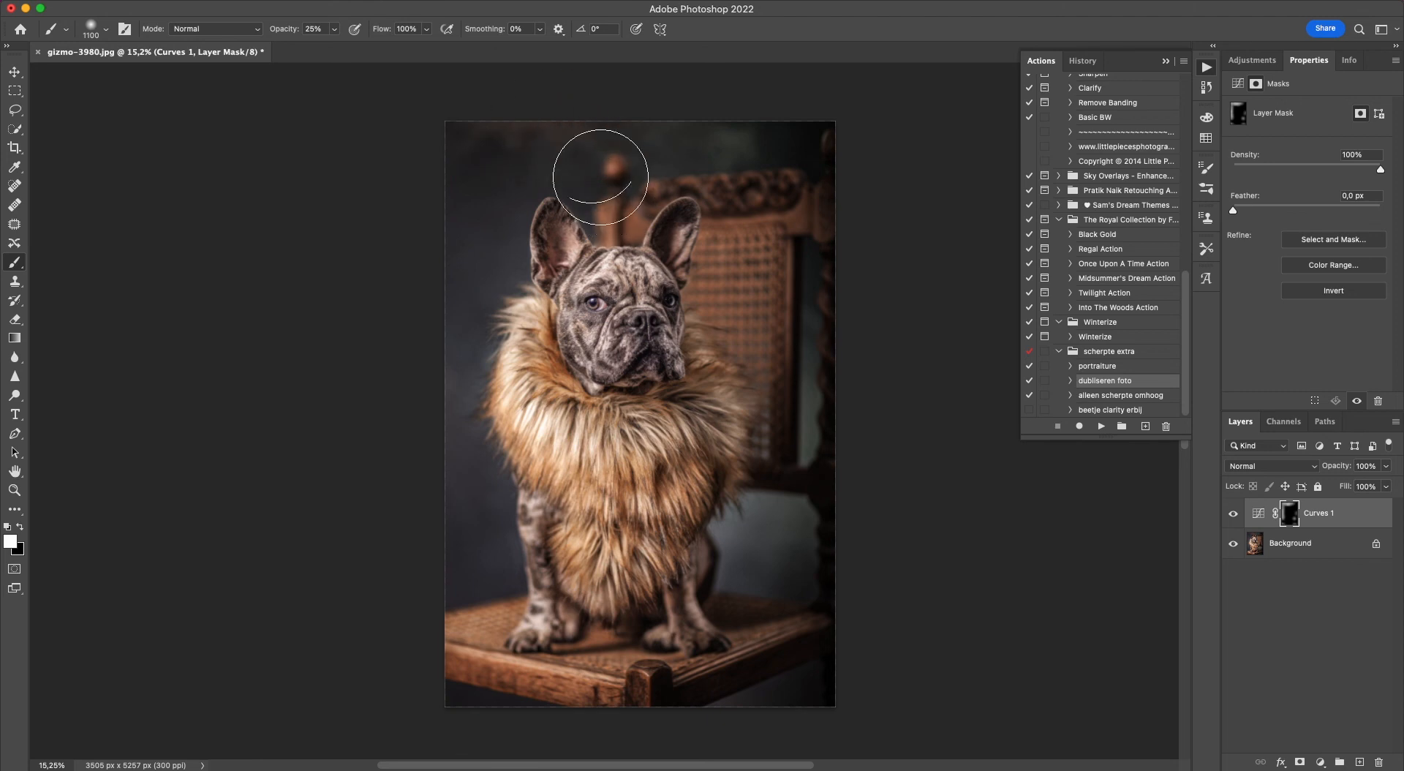
{"action": "left_click_drag", "start_coordinate": [453, 449], "coordinate": [466, 270]}
{"action": "left_click_drag", "start_coordinate": [473, 195], "coordinate": [472, 278]}
{"action": "mouse_move", "coordinate": [439, 435]}
{"action": "left_mouse_down"}
{"action": "mouse_move", "coordinate": [431, 390]}
{"action": "mouse_move", "coordinate": [466, 488]}
{"action": "left_mouse_up"}
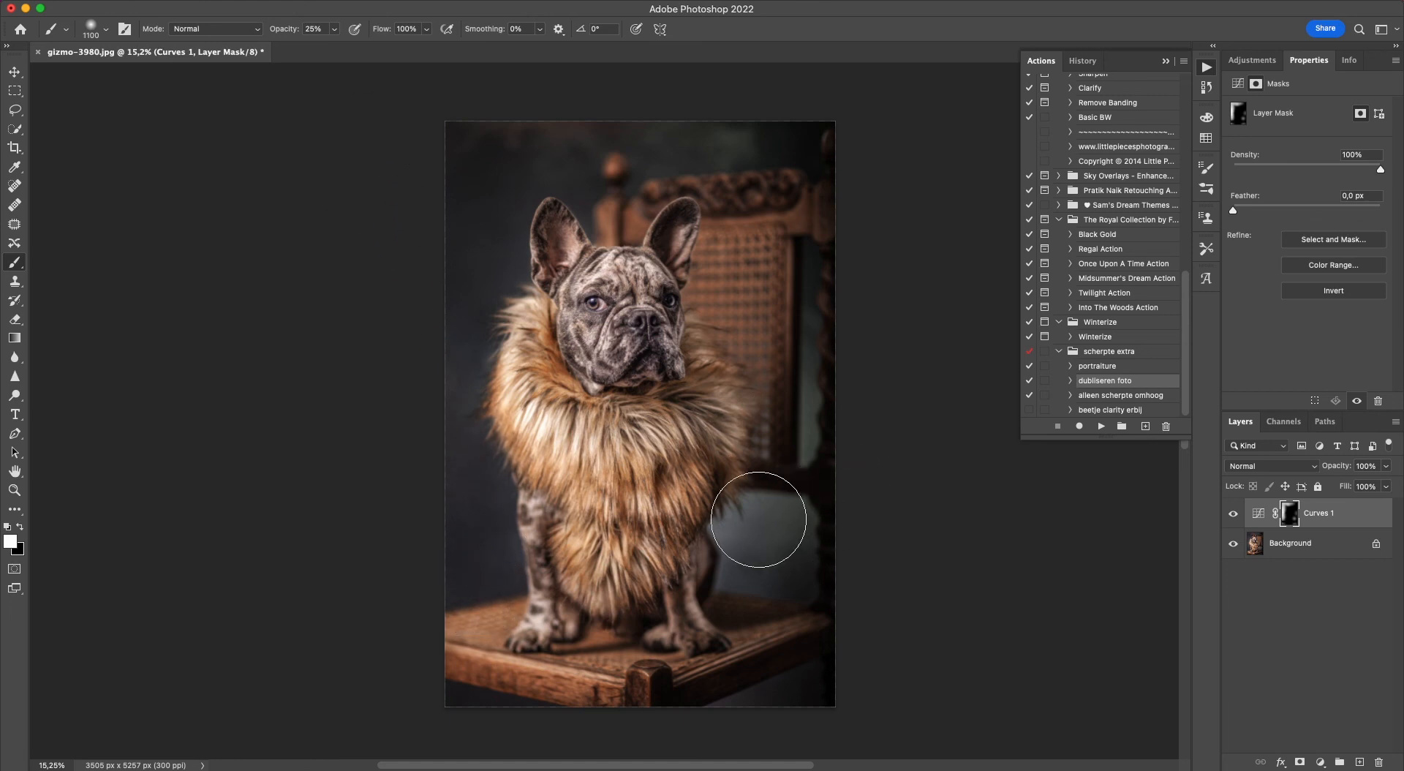
{"action": "left_click_drag", "start_coordinate": [742, 540], "coordinate": [740, 561]}
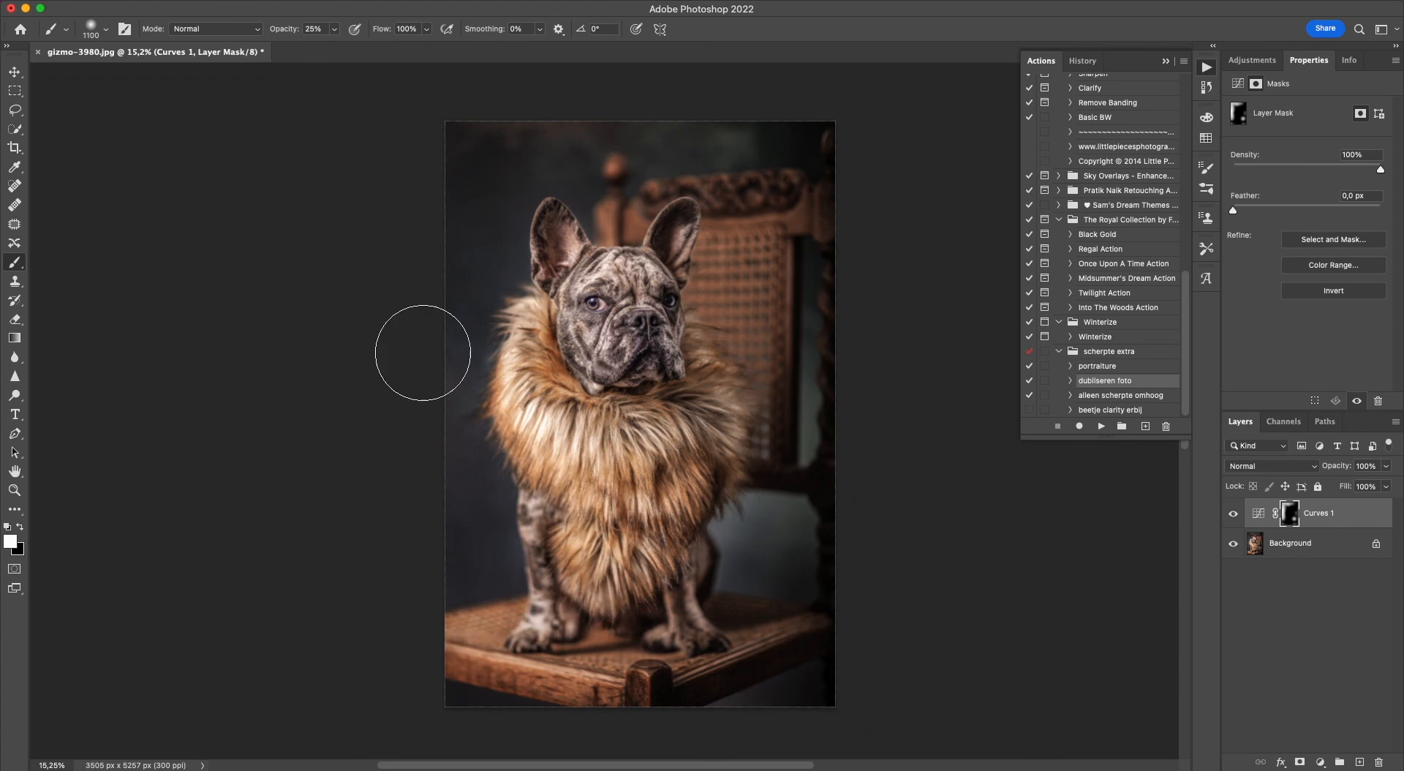
{"action": "left_click", "coordinate": [439, 701]}
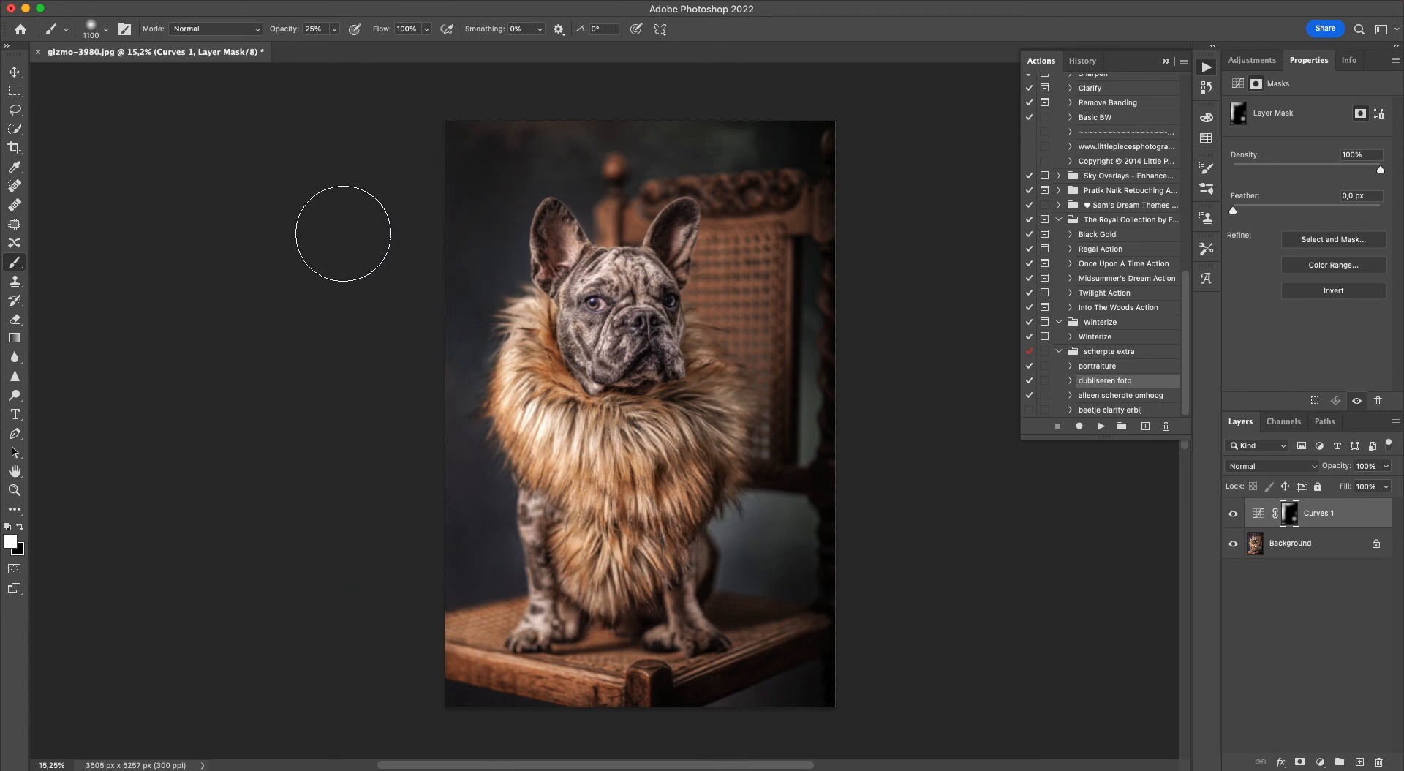
{"action": "left_click", "coordinate": [14, 71]}
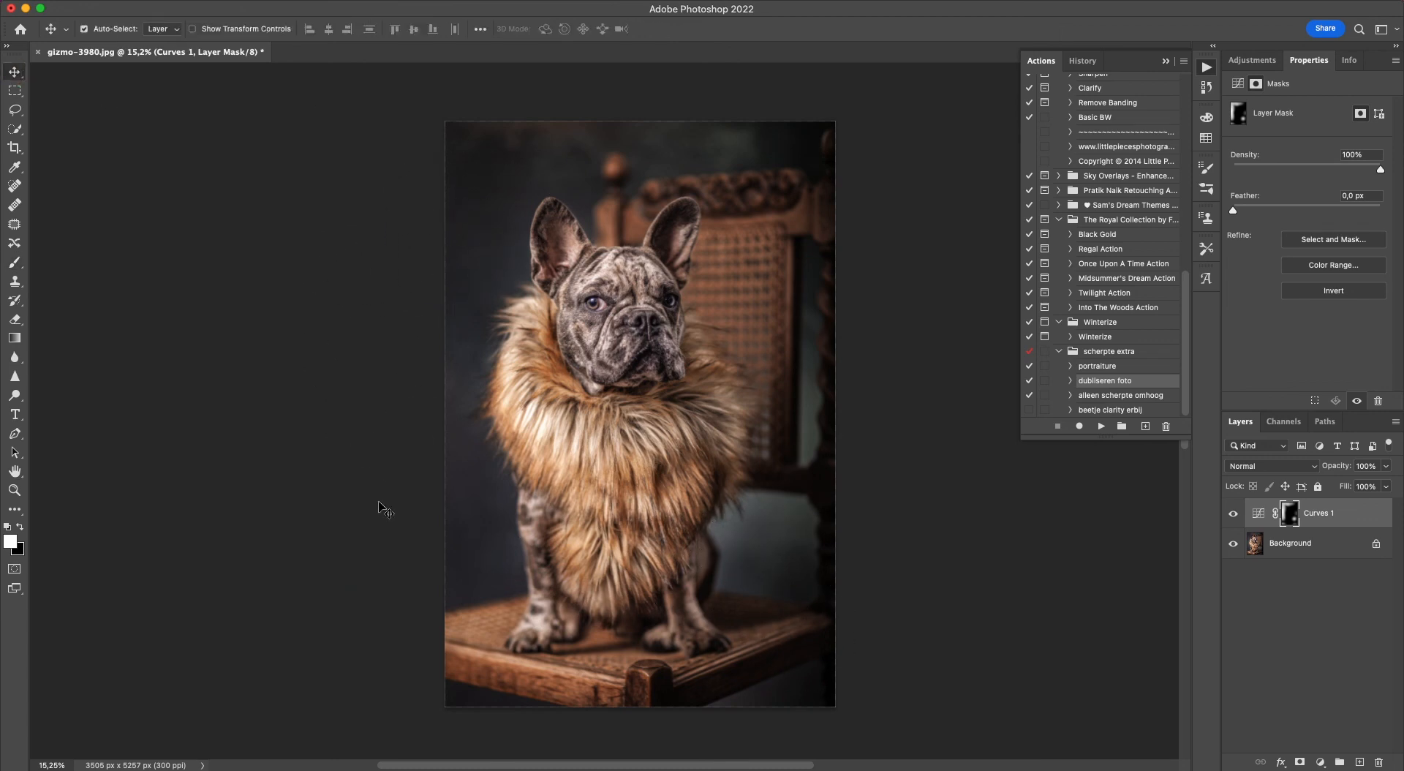
Inspect the darkened portrait up close and flatten the Curves 1 layer into the Background.
{"action": "scroll", "coordinate": [569, 265], "scroll_direction": "up", "scroll_amount": 5}
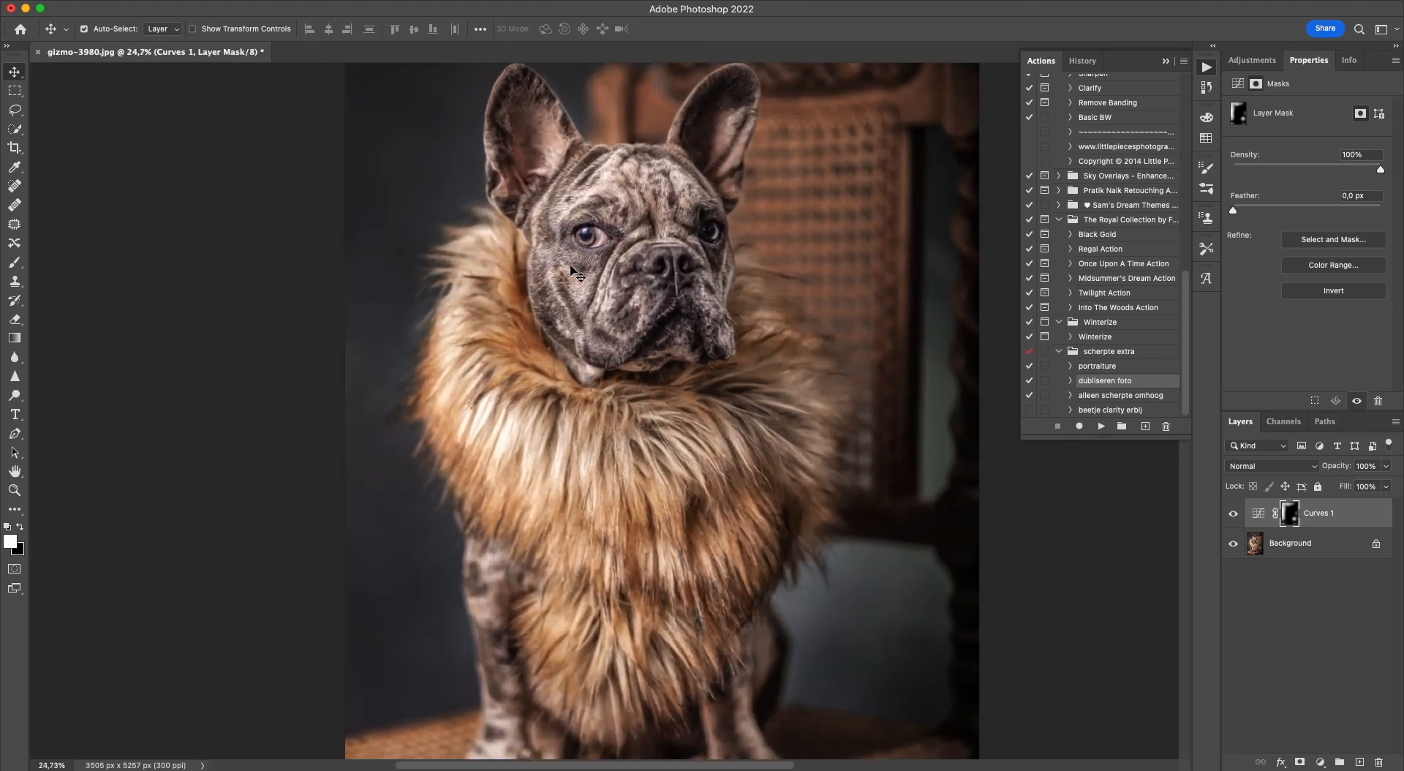
{"action": "scroll", "coordinate": [570, 269], "scroll_direction": "up", "scroll_amount": 3}
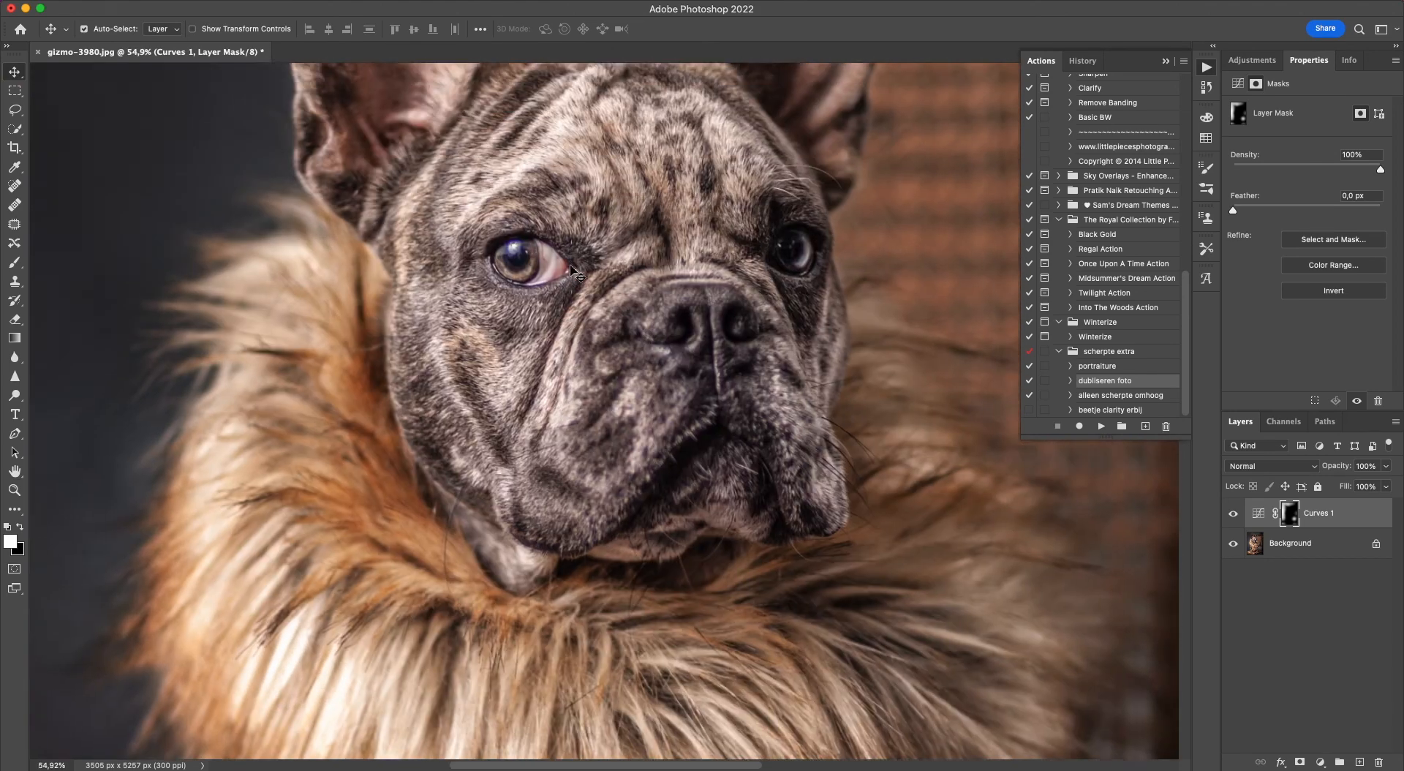
{"action": "scroll", "coordinate": [570, 269], "scroll_direction": "down", "scroll_amount": 5}
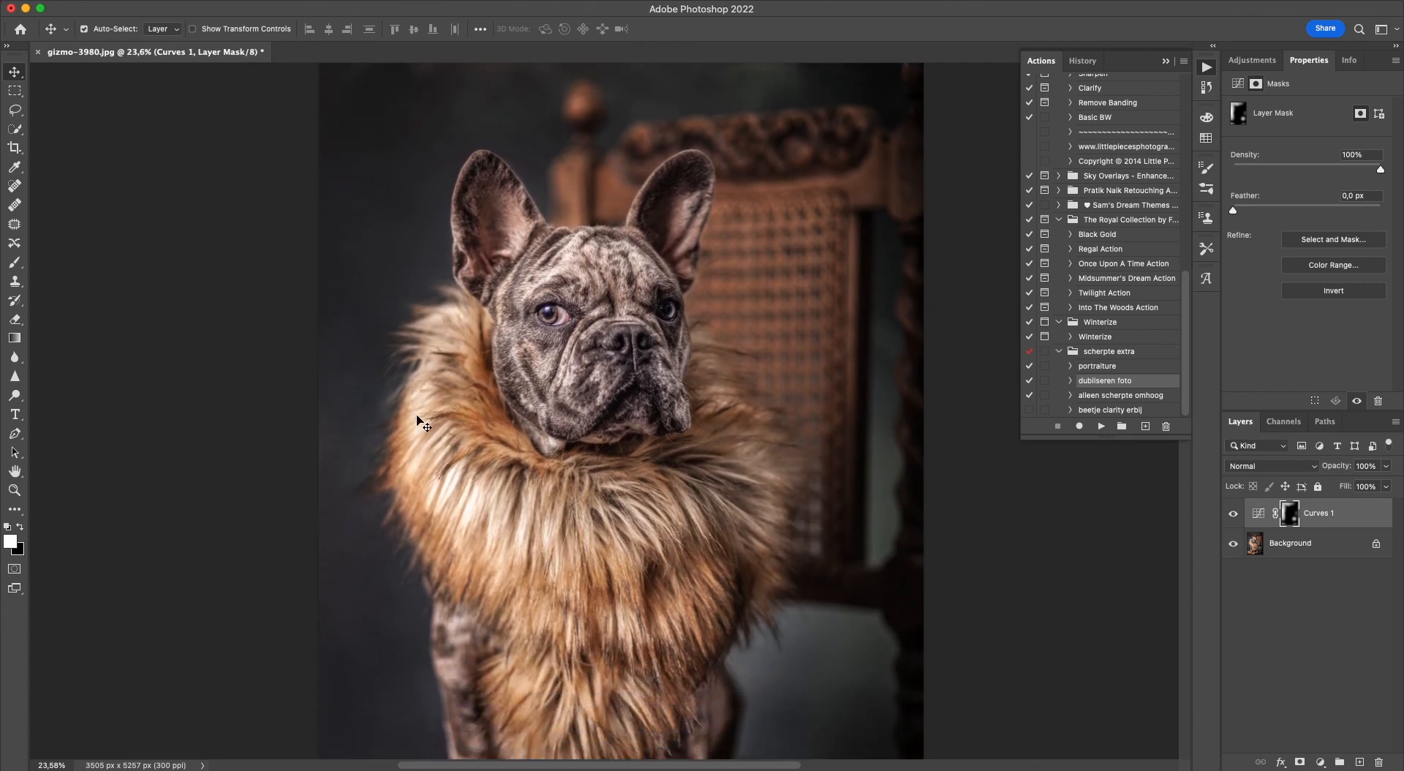
{"action": "scroll", "coordinate": [422, 423], "scroll_direction": "down", "scroll_amount": 3}
{"action": "scroll", "coordinate": [422, 422], "scroll_direction": "down", "scroll_amount": 3}
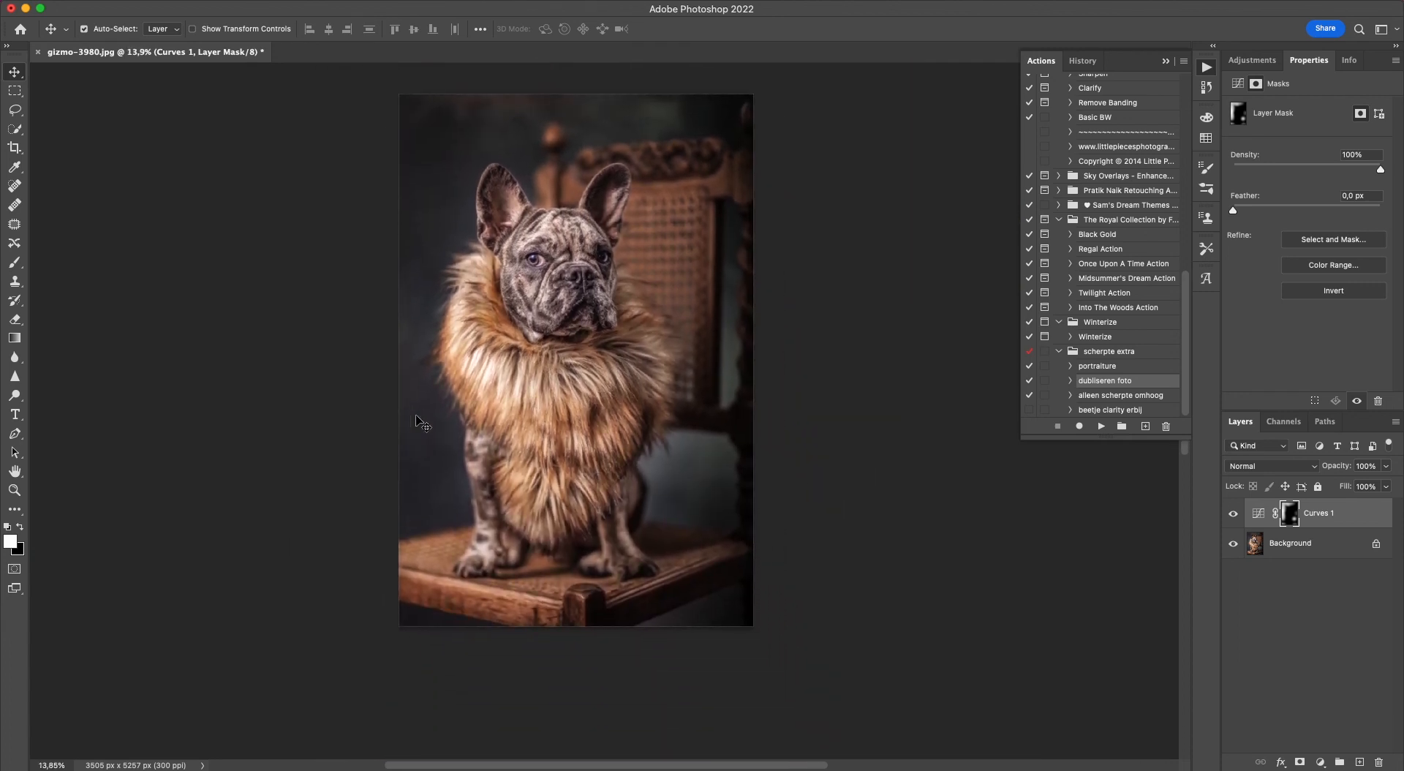
{"action": "key", "text": "e"}
{"action": "right_click", "coordinate": [1293, 557]}
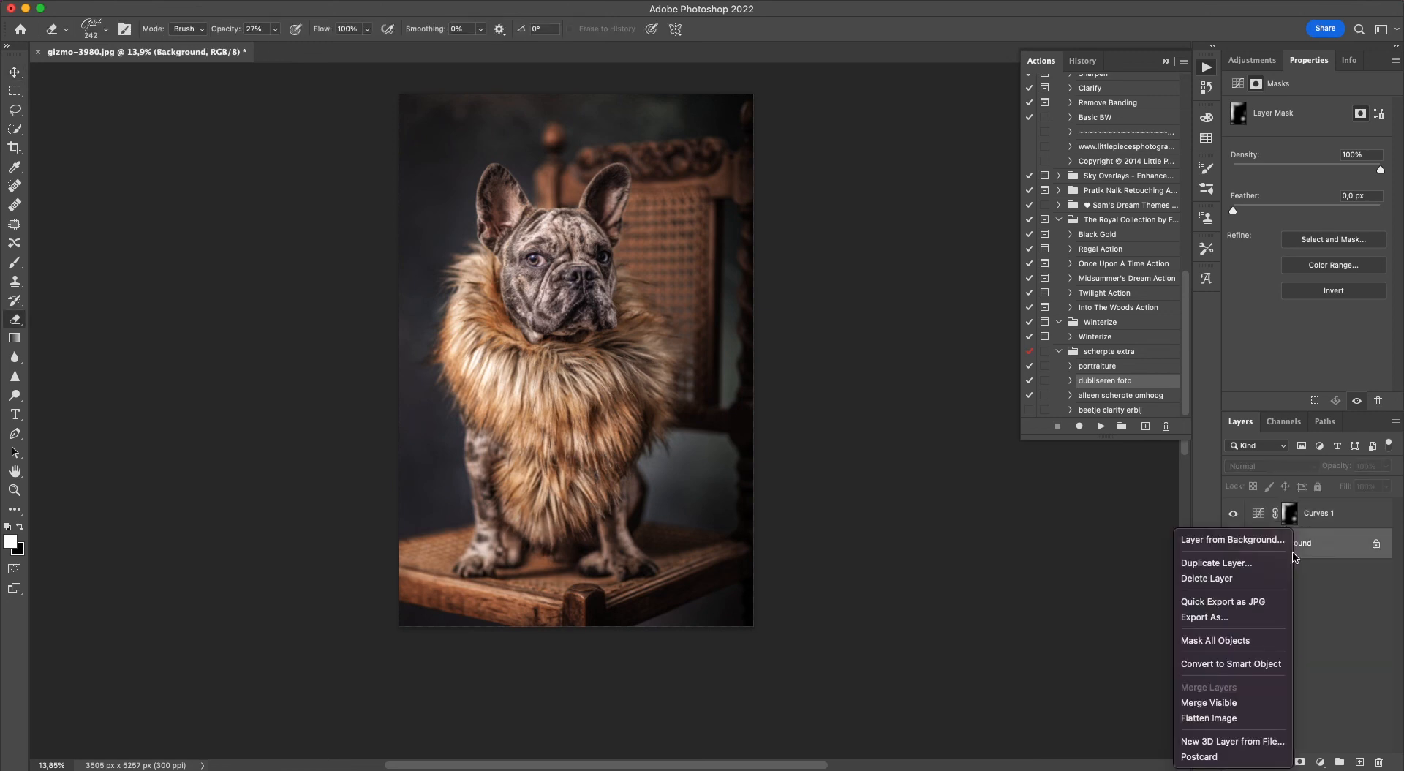
{"action": "left_click", "coordinate": [1206, 718]}
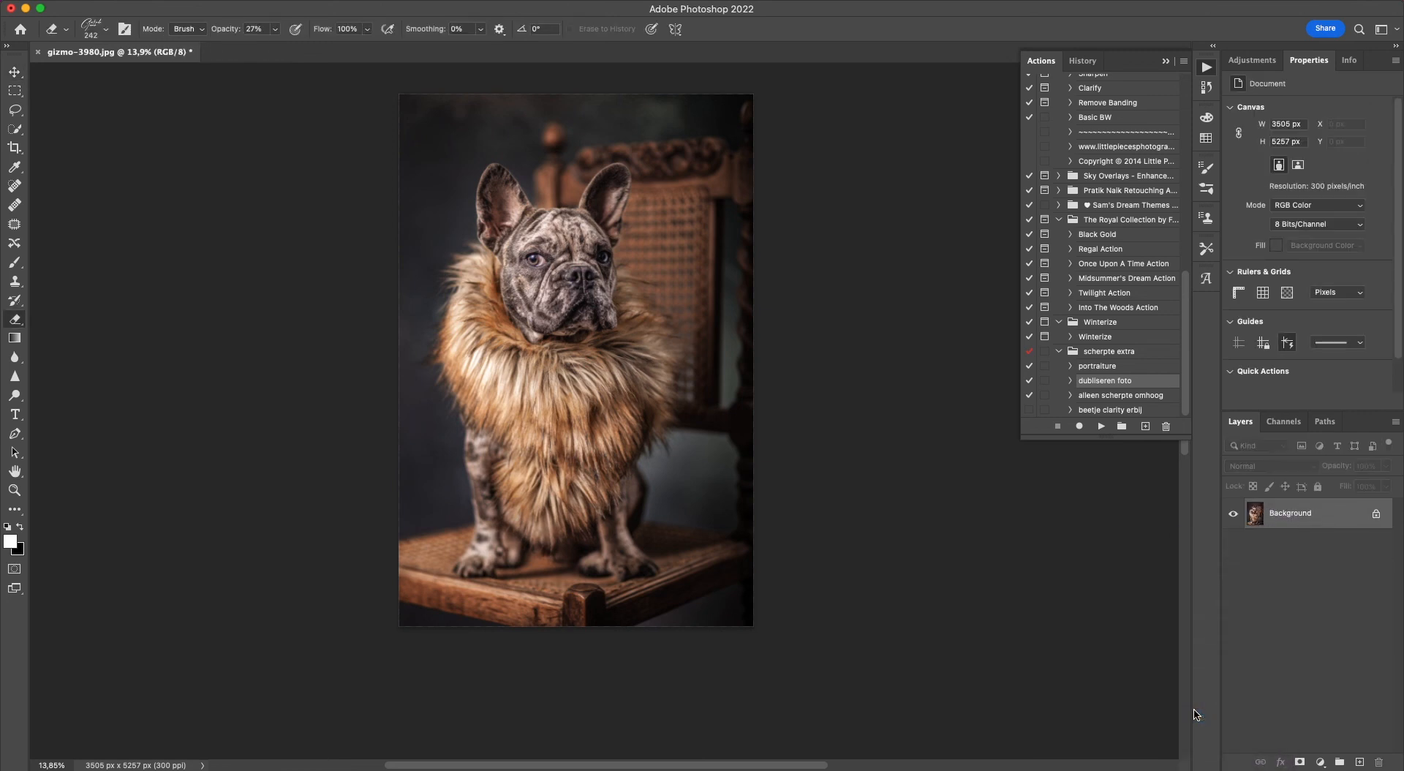
Compare the original gizmo-3980.jpg state with Snapshot 1 in the document history.
{"action": "left_click", "coordinate": [1082, 61]}
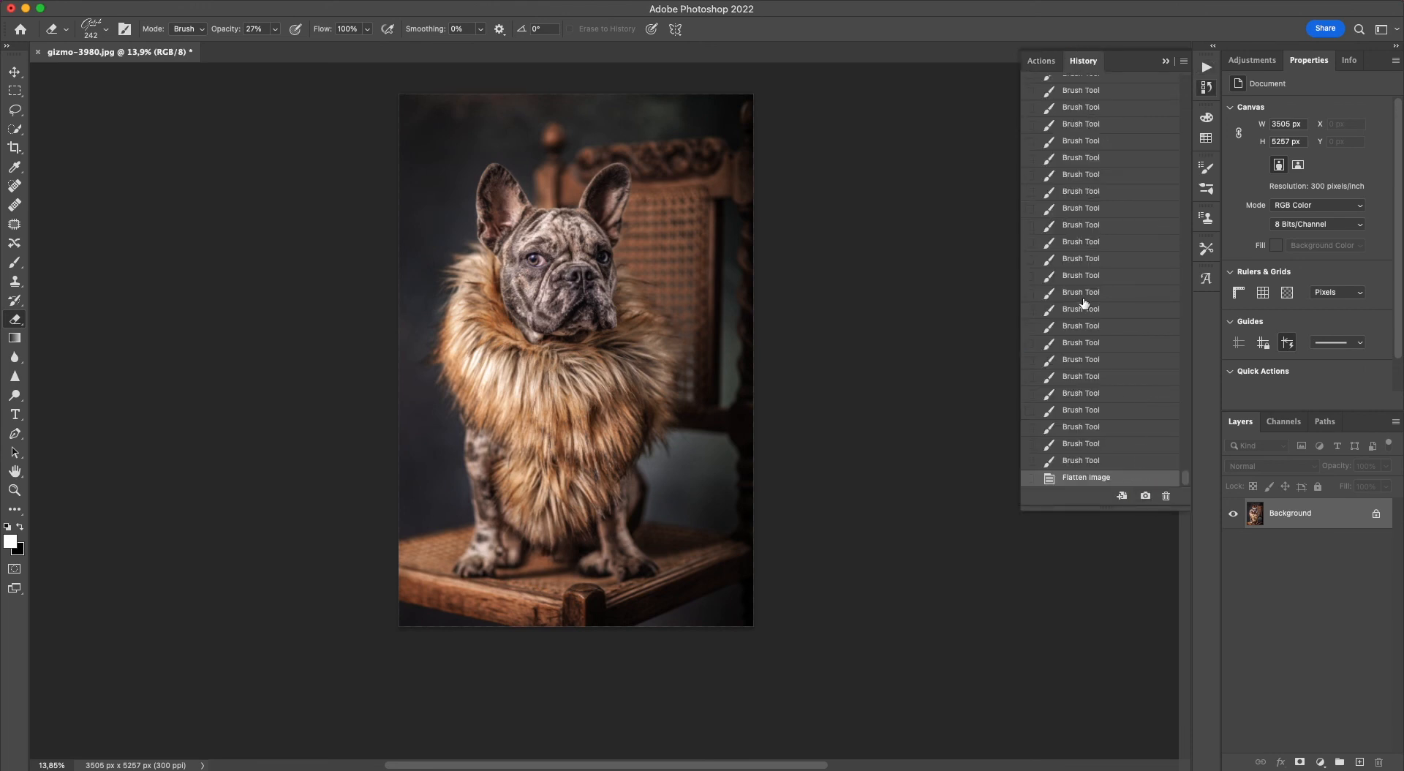
{"action": "scroll", "coordinate": [1084, 301], "scroll_direction": "up", "scroll_amount": 10}
{"action": "scroll", "coordinate": [1084, 302], "scroll_direction": "up", "scroll_amount": 3}
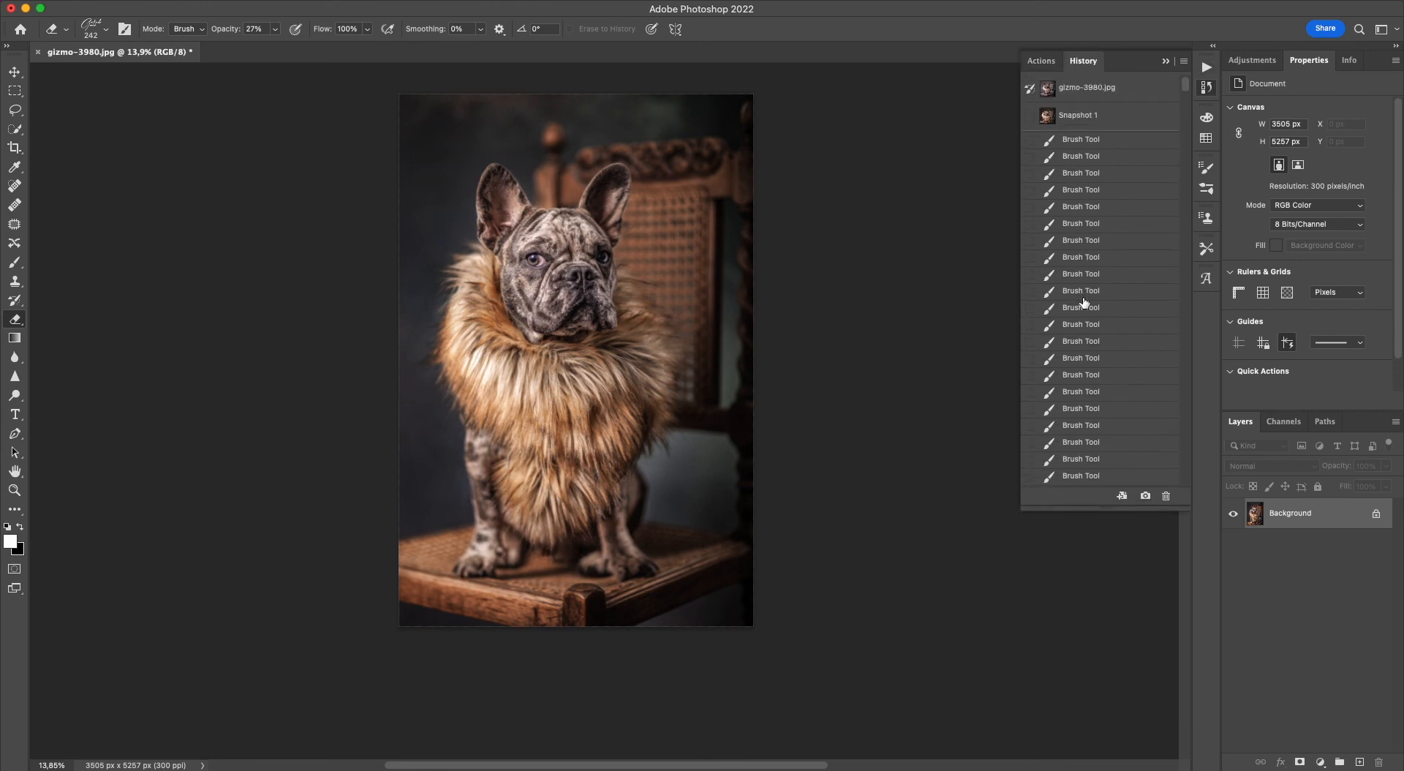
{"action": "left_click", "coordinate": [1079, 89]}
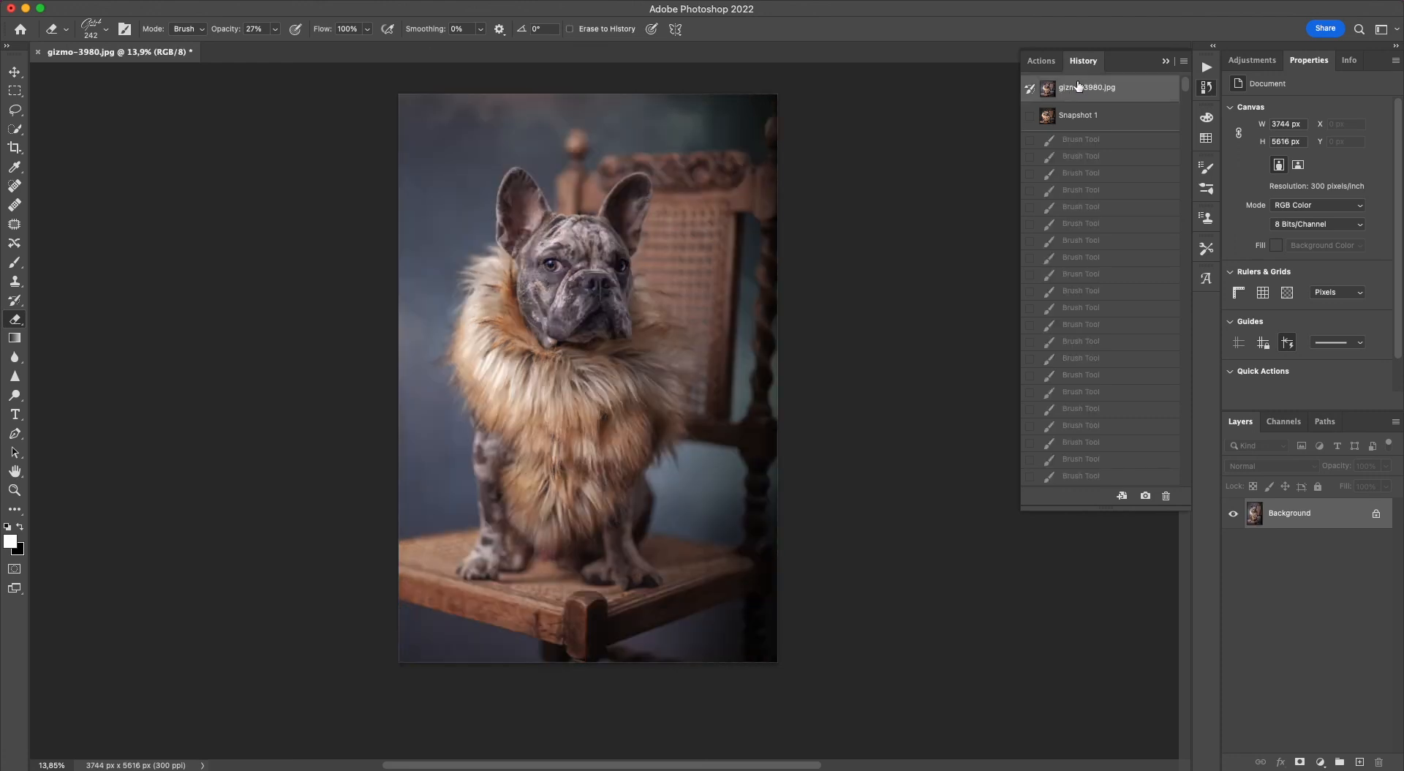
{"action": "left_click", "coordinate": [1090, 115]}
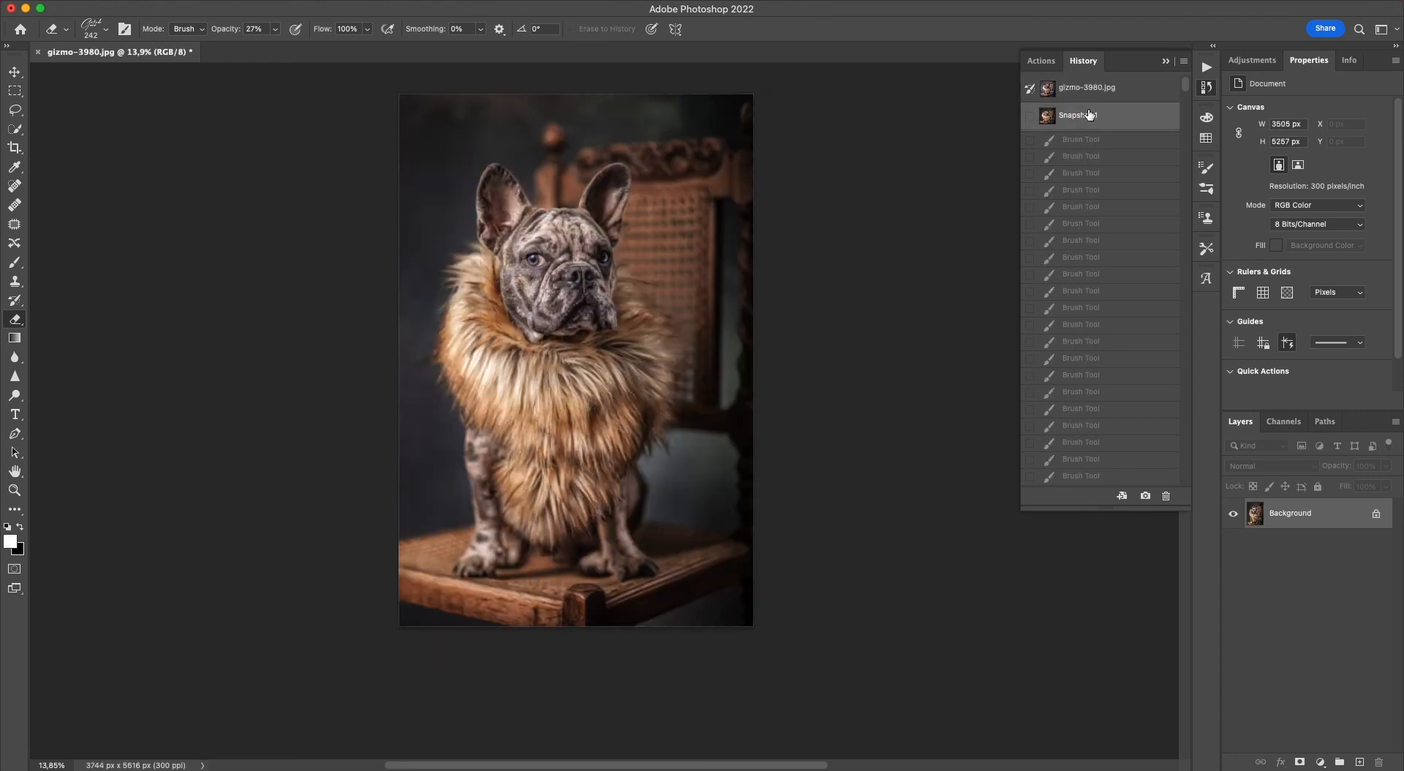